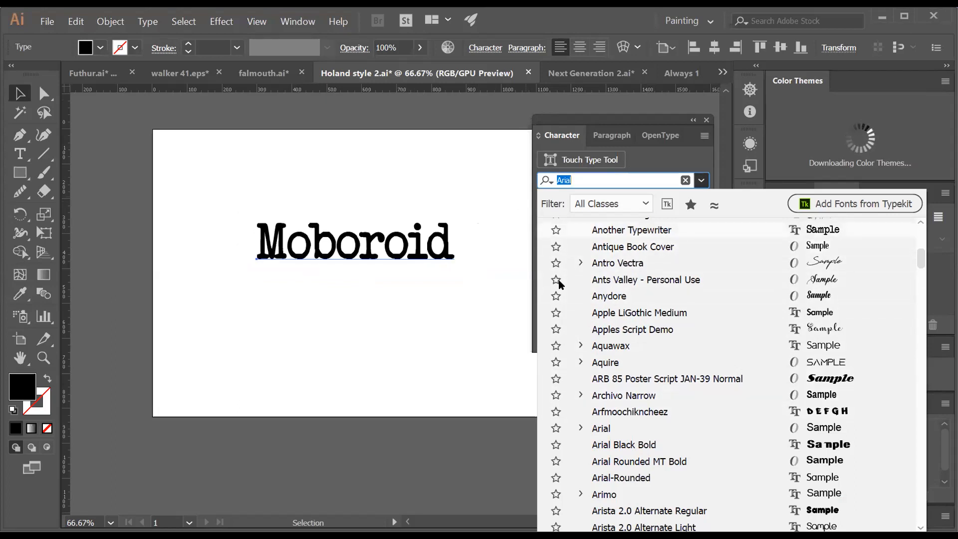
# - Set the font of the Moboroid text to Arimo
pyautogui.scroll(-2, 557, 280)
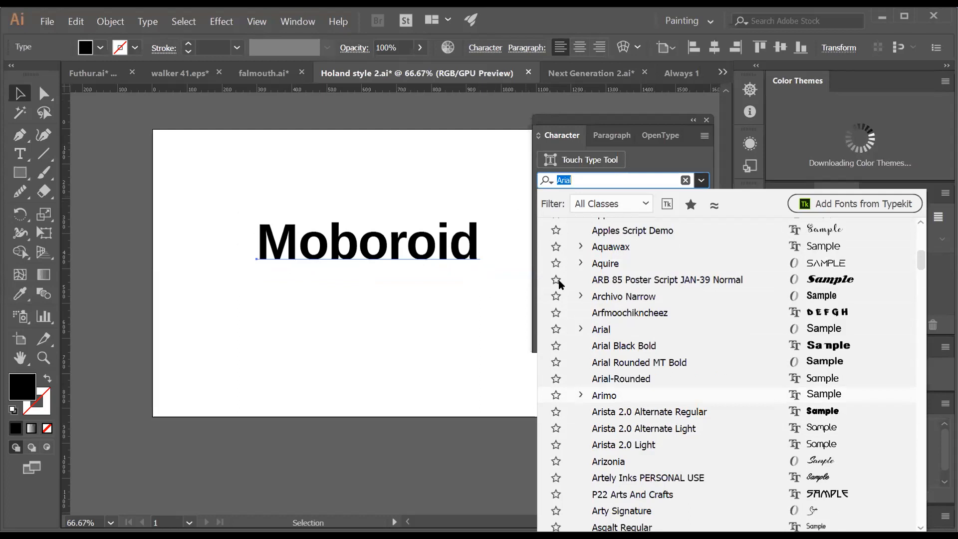
pyautogui.press('Return')
pyautogui.click(436, 306)
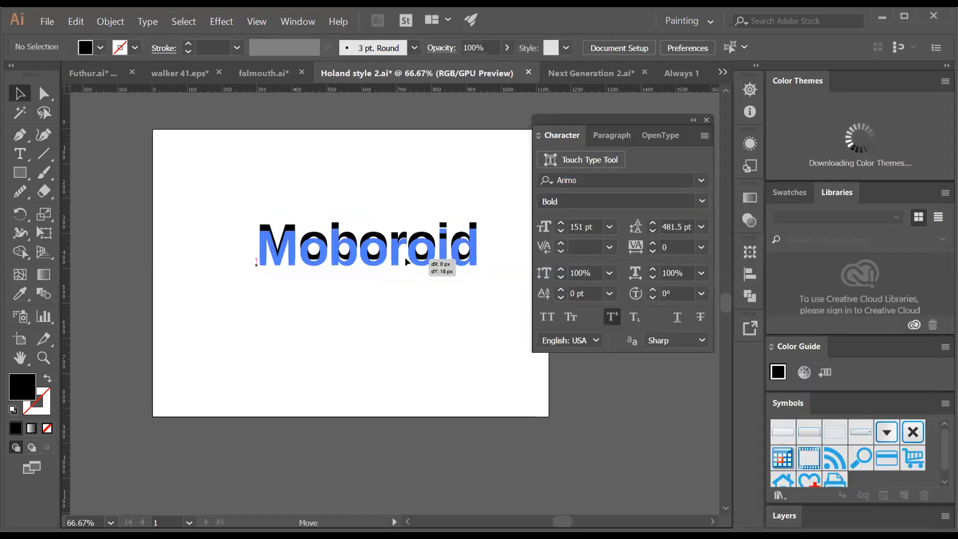
pyautogui.click(402, 257)
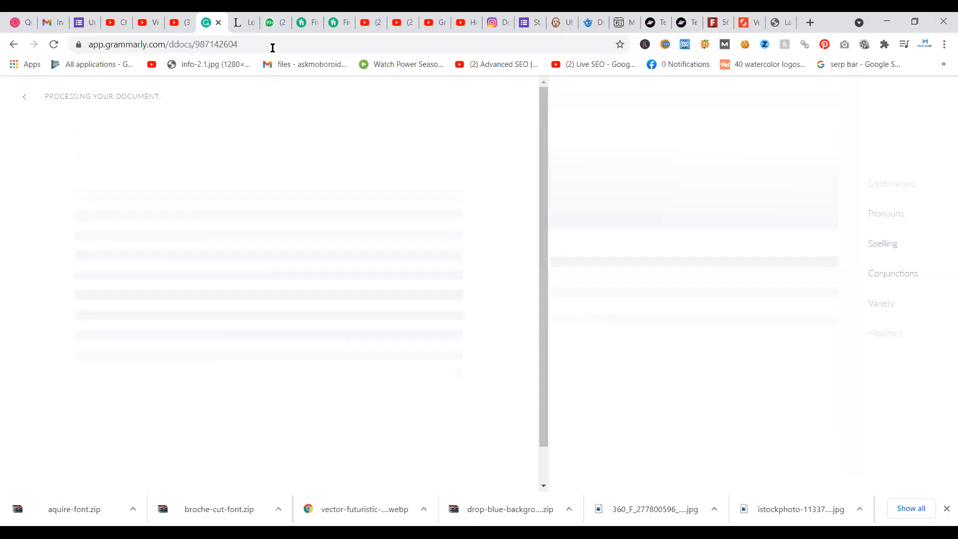
# - Switch to the Chrome browser, go to dafont.com and open its Themes page
pyautogui.click(266, 46)
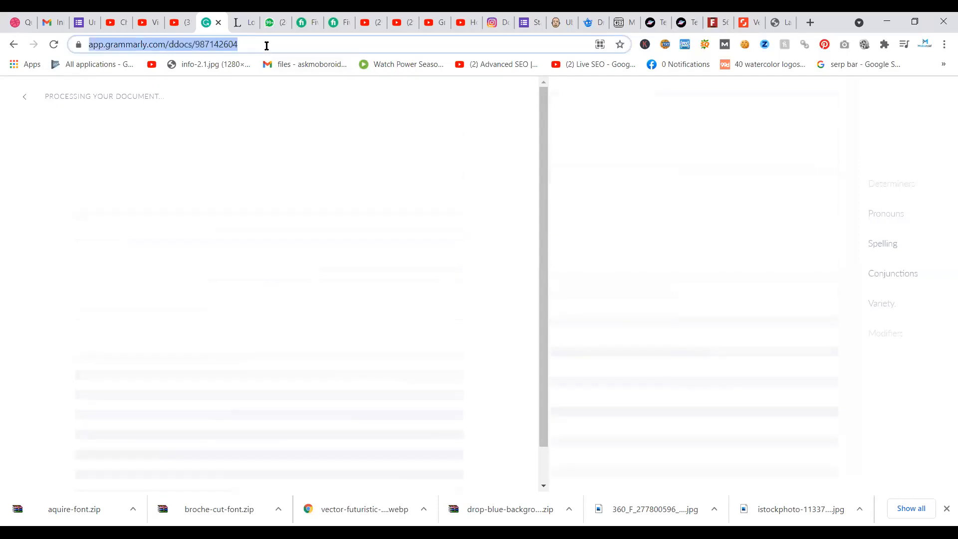
pyautogui.write('daf')
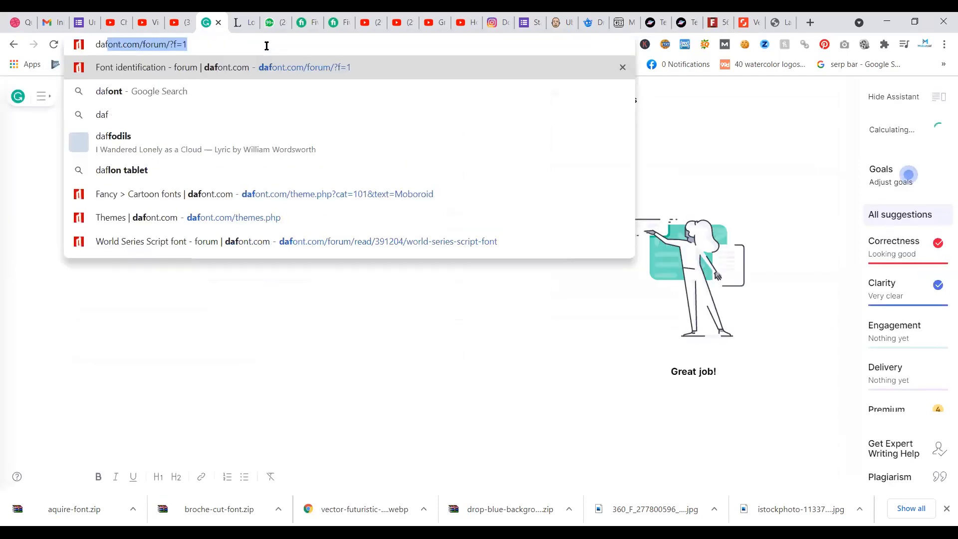
pyautogui.press('Return')
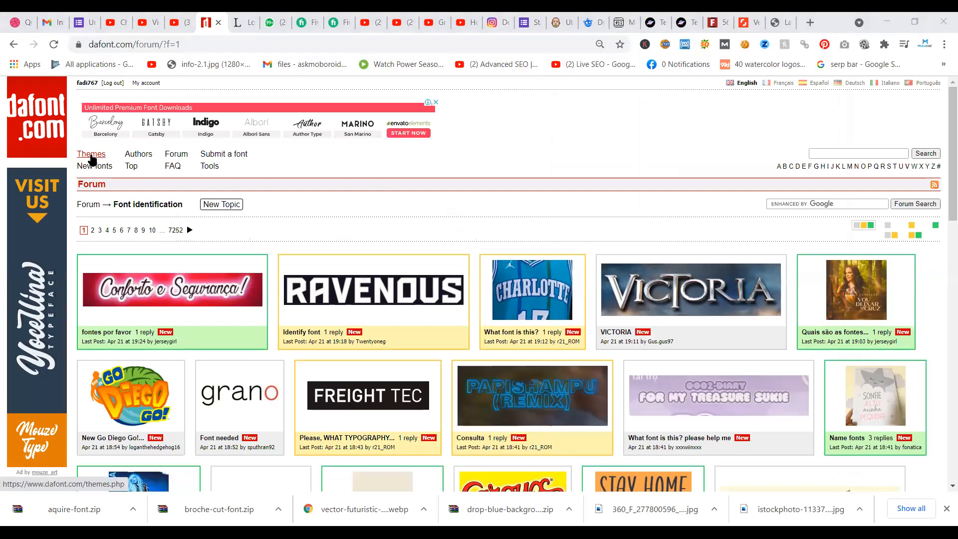
pyautogui.click(91, 157)
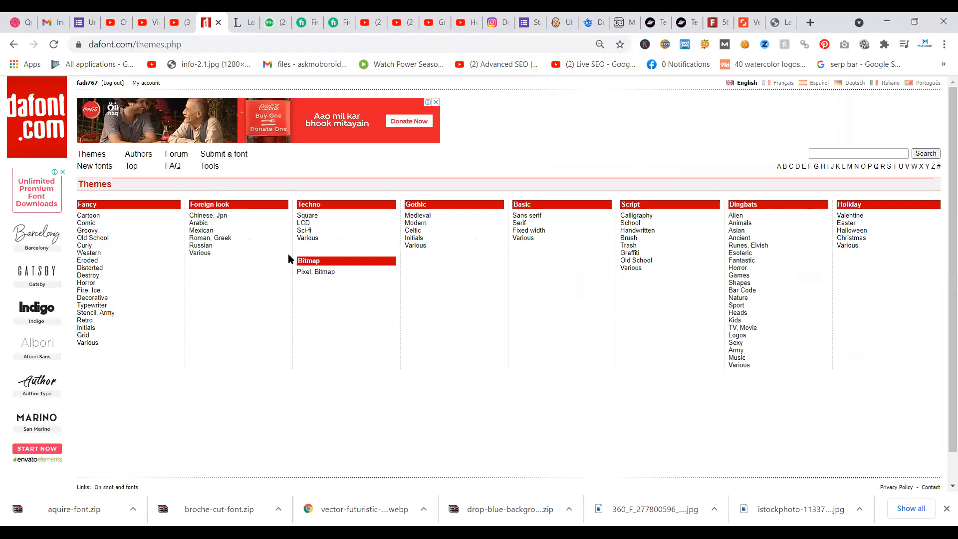
pyautogui.scroll(-1, 165, 232)
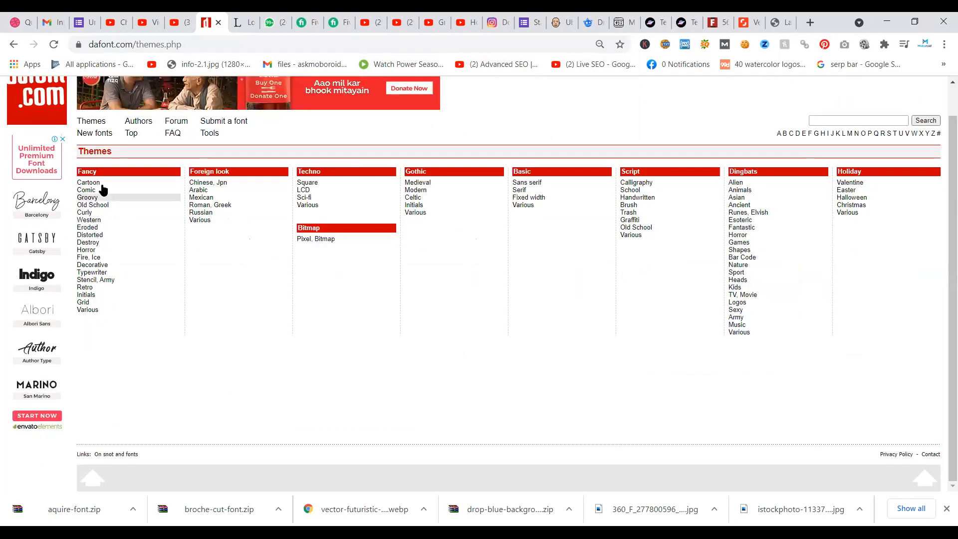
pyautogui.scroll(1, 111, 184)
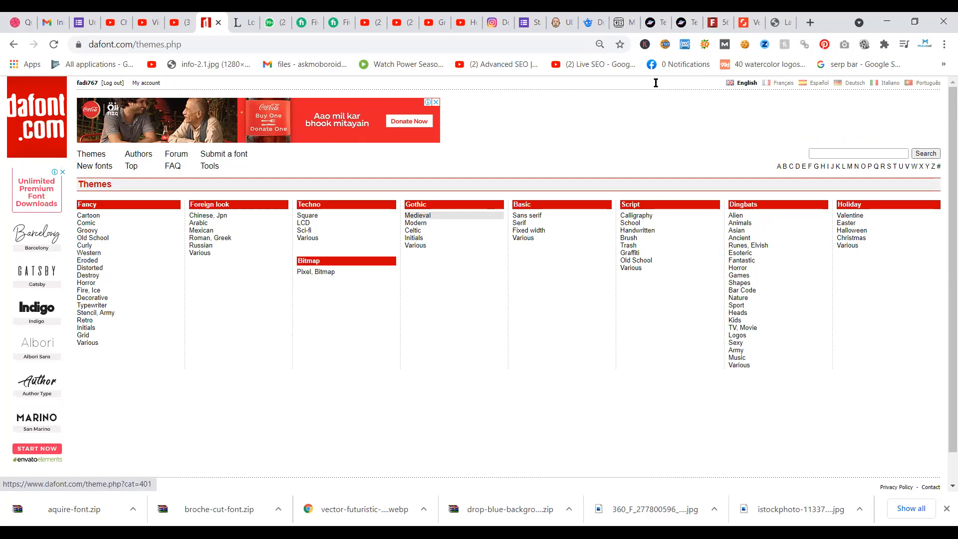
pyautogui.hotkey('alt', 'Tab')
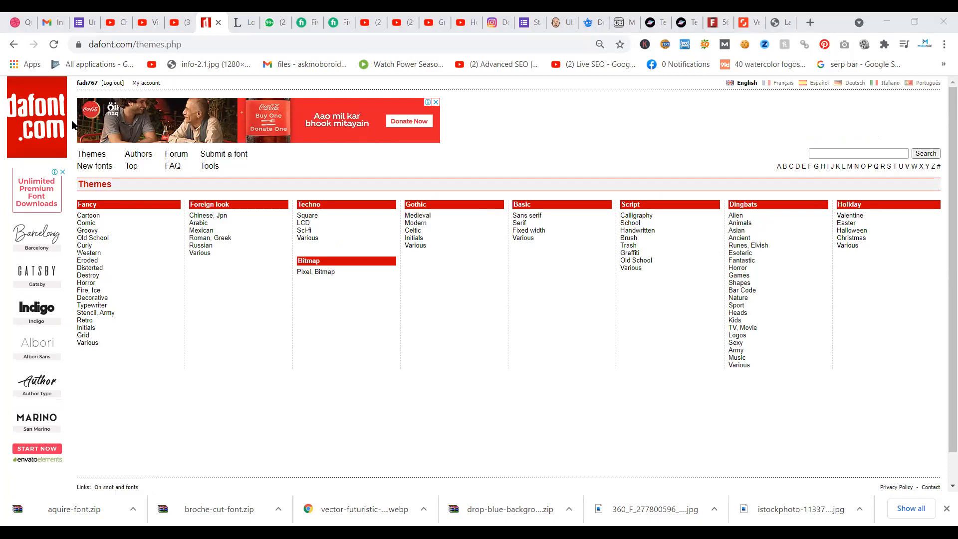
pyautogui.hotkey('alt', 'Tab')
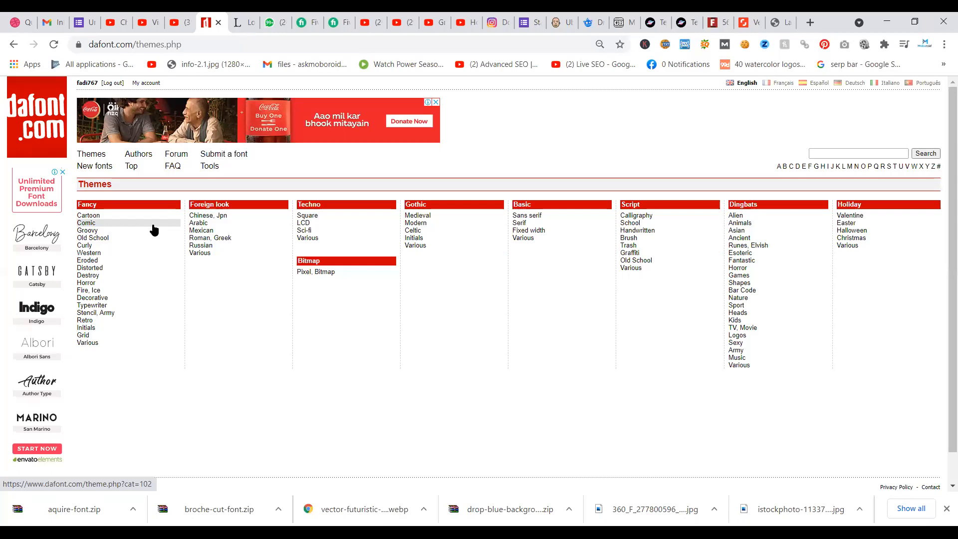
# - Open the Cartoon category of the Fancy theme and browse its most popular fonts
pyautogui.click(103, 220)
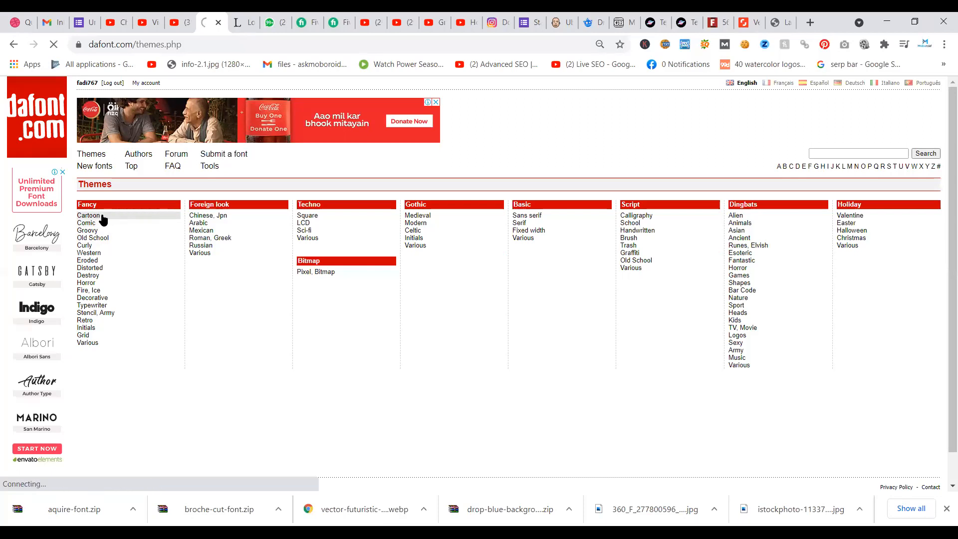
pyautogui.scroll(-1, 327, 235)
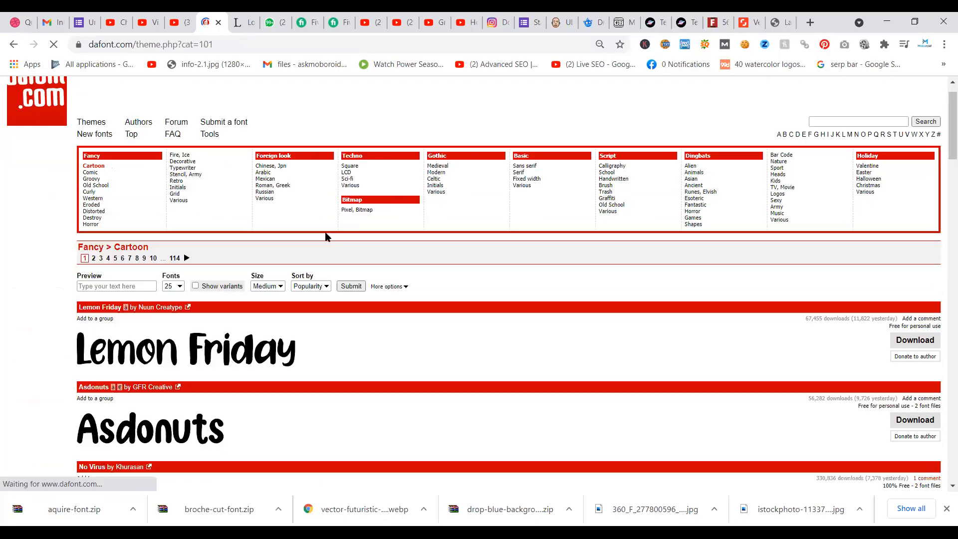
pyautogui.scroll(-3, 427, 237)
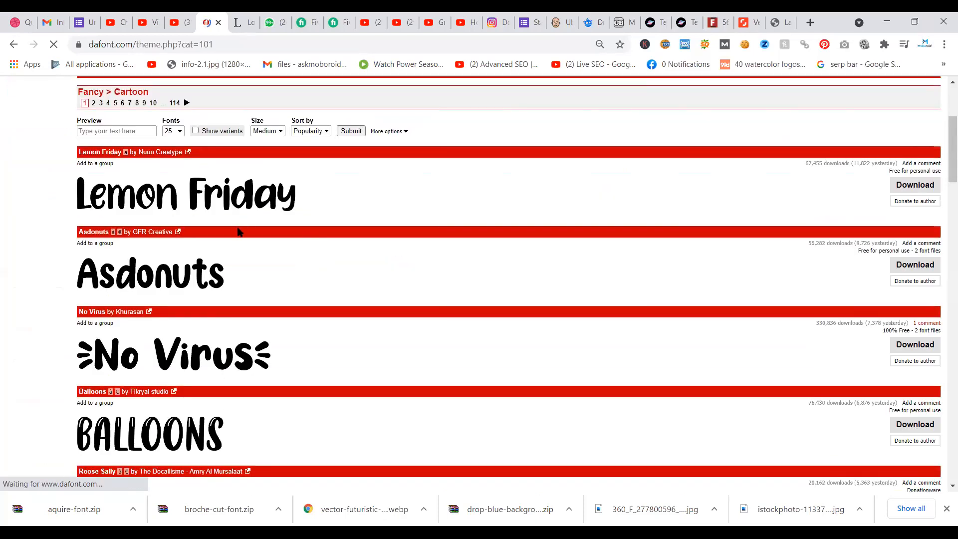
pyautogui.scroll(-2, 227, 233)
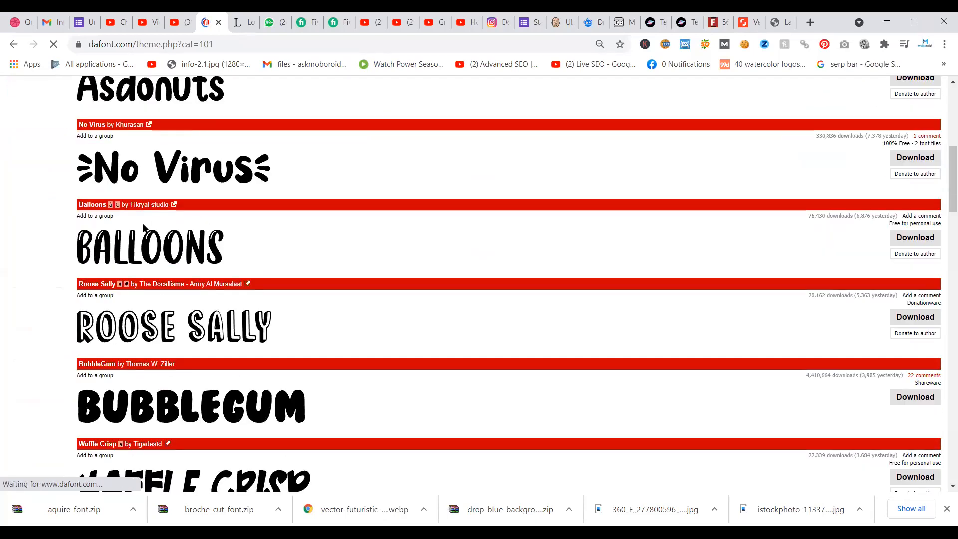
pyautogui.scroll(-1, 252, 245)
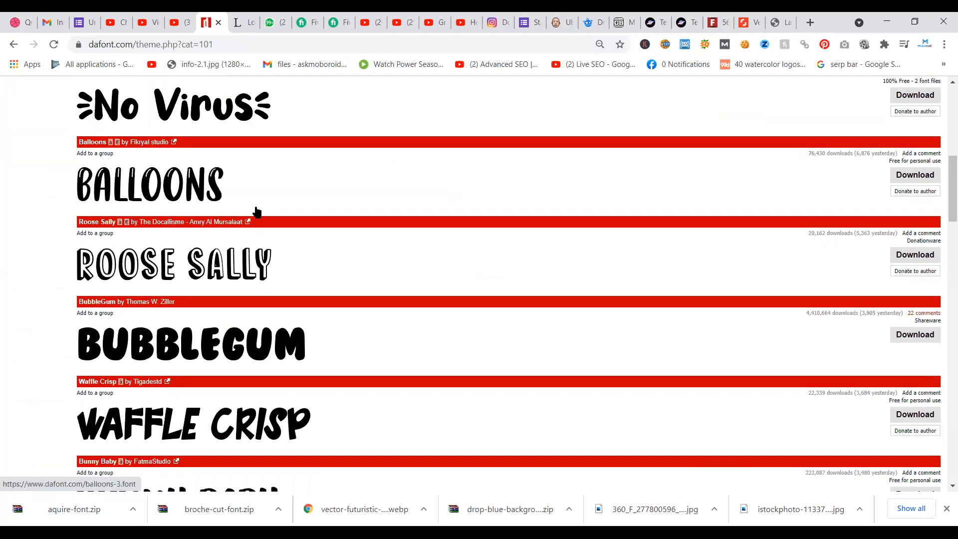
pyautogui.scroll(-1, 255, 214)
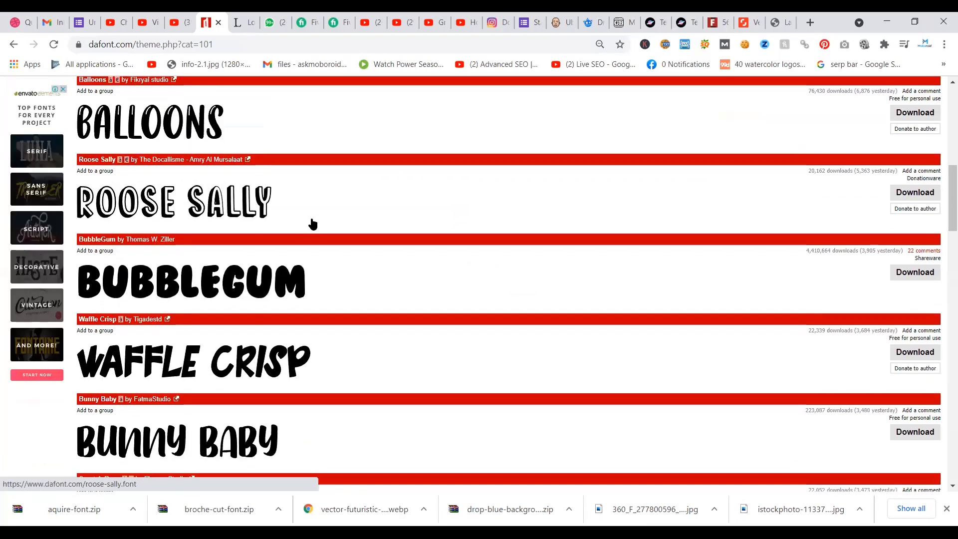
pyautogui.scroll(2, 313, 223)
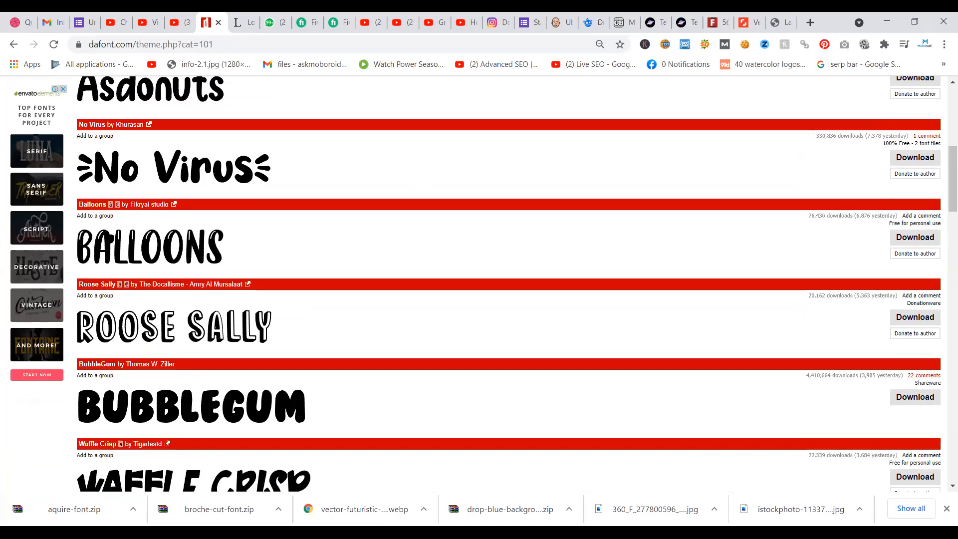
# - Preview the Cartoon fonts with the custom text Moboroid
pyautogui.scroll(5, 172, 265)
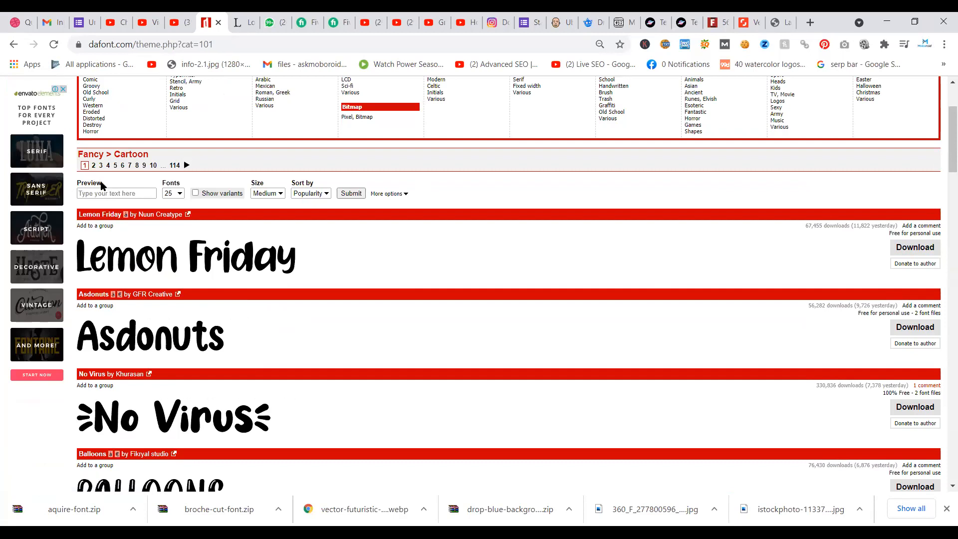
pyautogui.tripleClick(74, 187)
pyautogui.moveTo(83, 183); pyautogui.dragTo(116, 182)
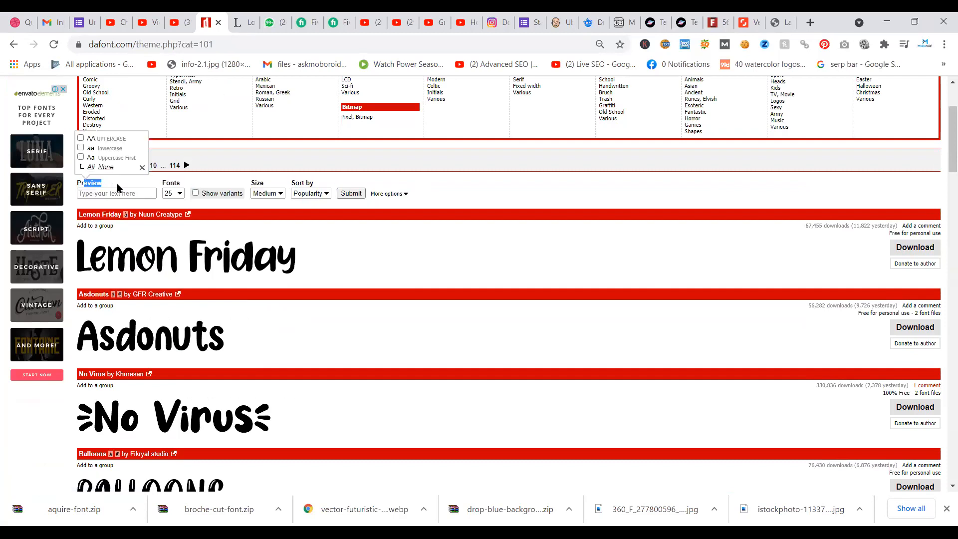
pyautogui.click(140, 171)
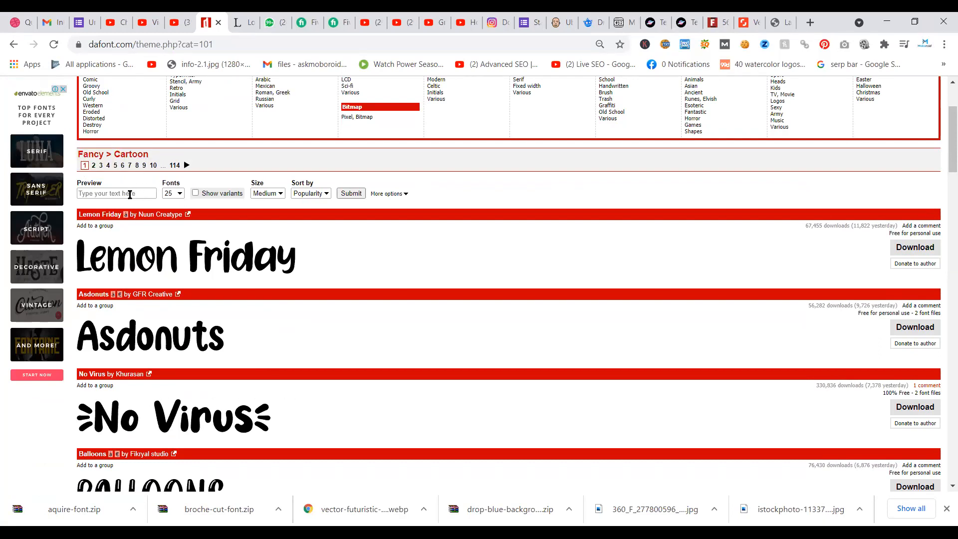
pyautogui.click(129, 195)
pyautogui.click(114, 216)
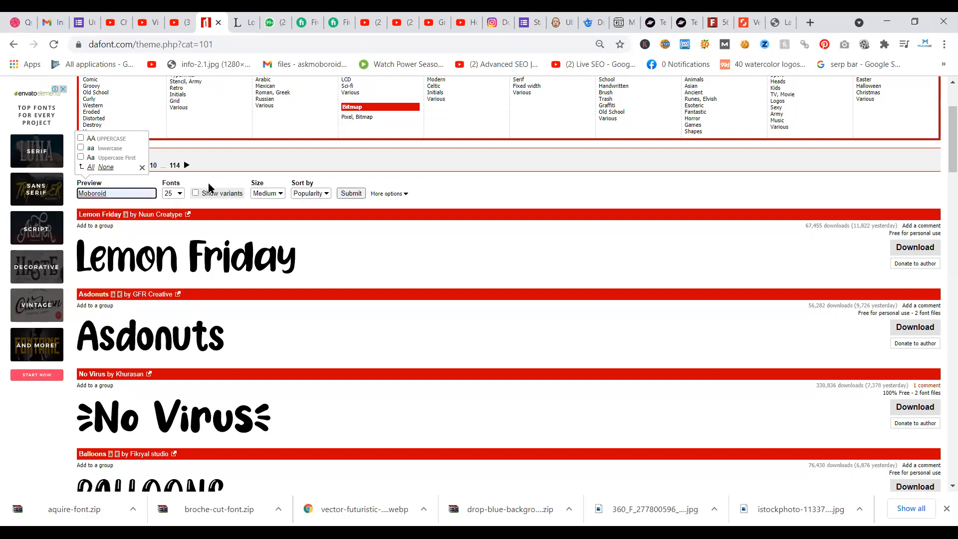
pyautogui.click(142, 168)
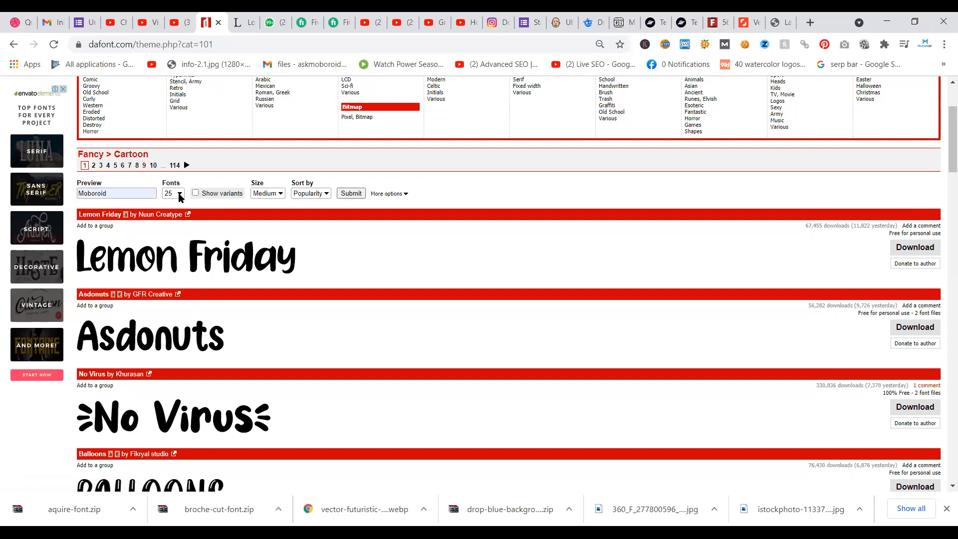
pyautogui.click(352, 195)
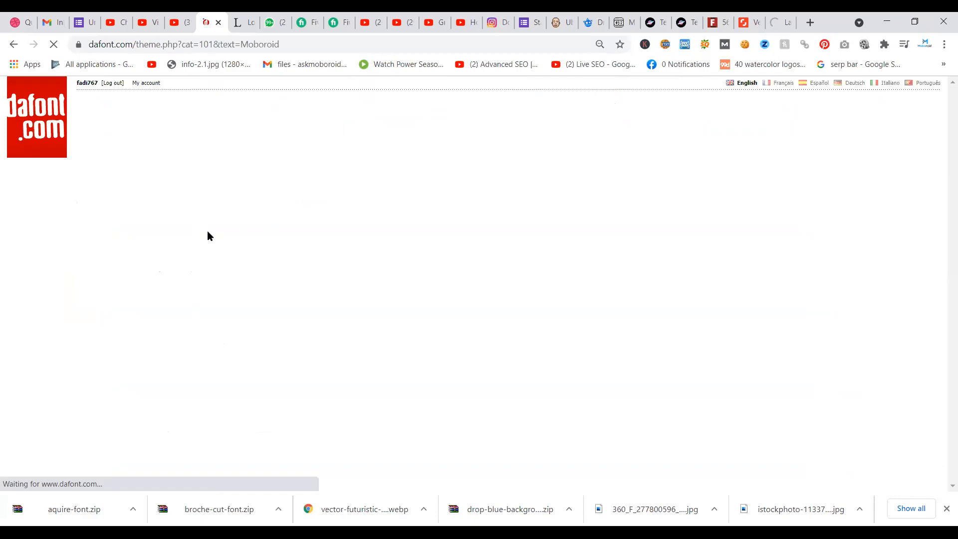
# - Examine how the word Moboroid looks in the Cartoon fonts on the first results page
pyautogui.scroll(-2, 193, 319)
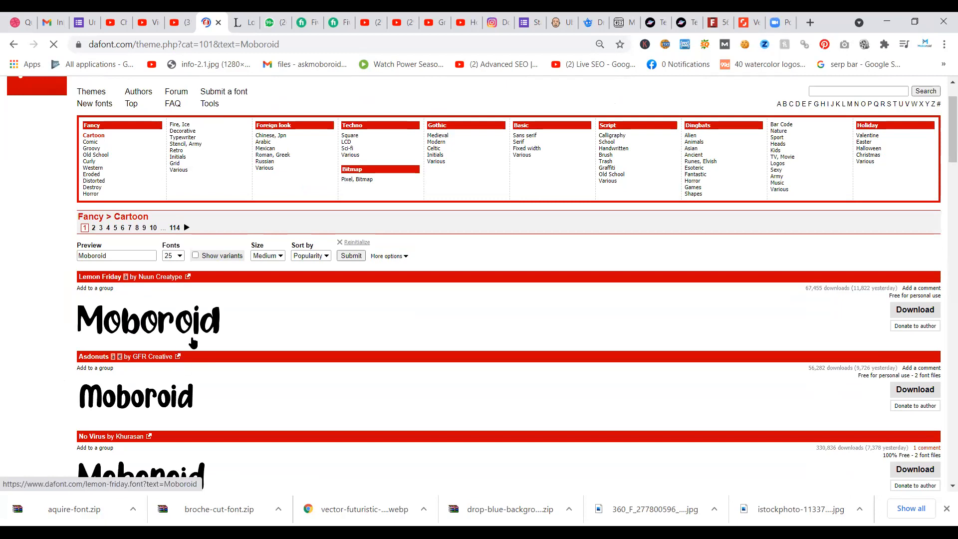
pyautogui.scroll(-1, 194, 342)
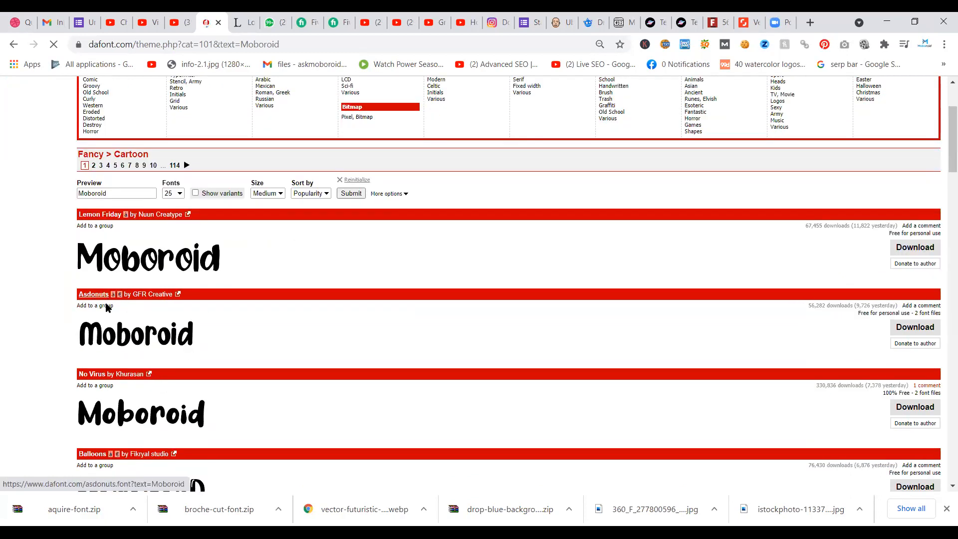
pyautogui.scroll(-3, 166, 357)
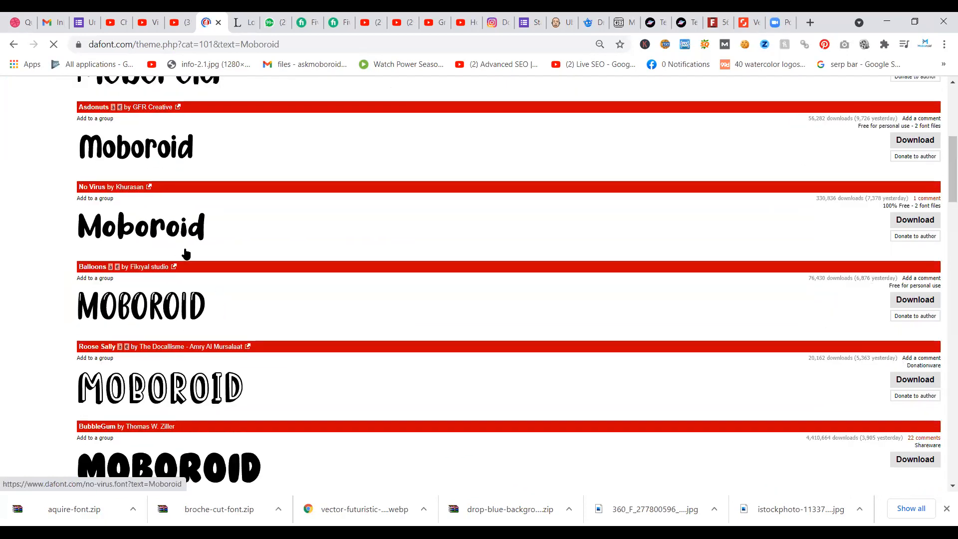
pyautogui.scroll(-1, 147, 304)
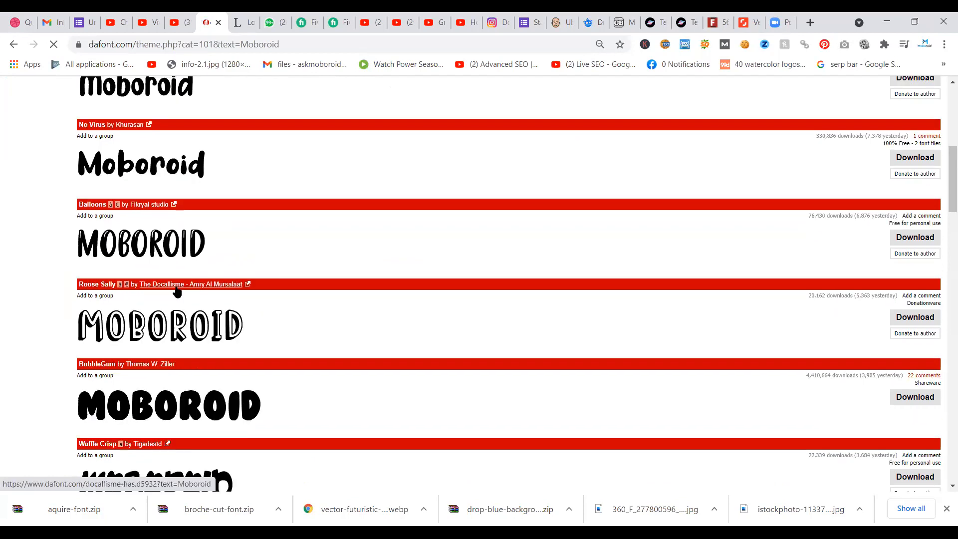
pyautogui.scroll(-1, 181, 293)
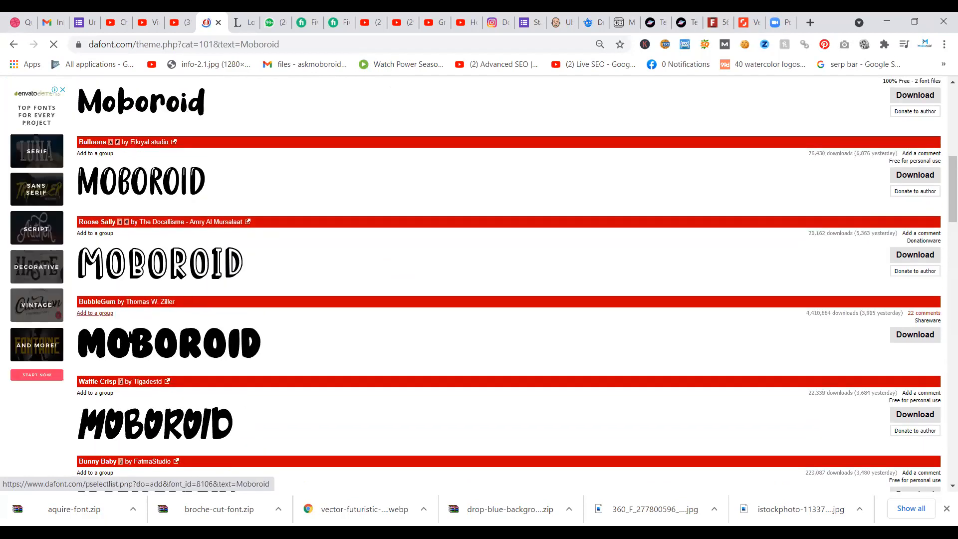
pyautogui.scroll(-5, 166, 312)
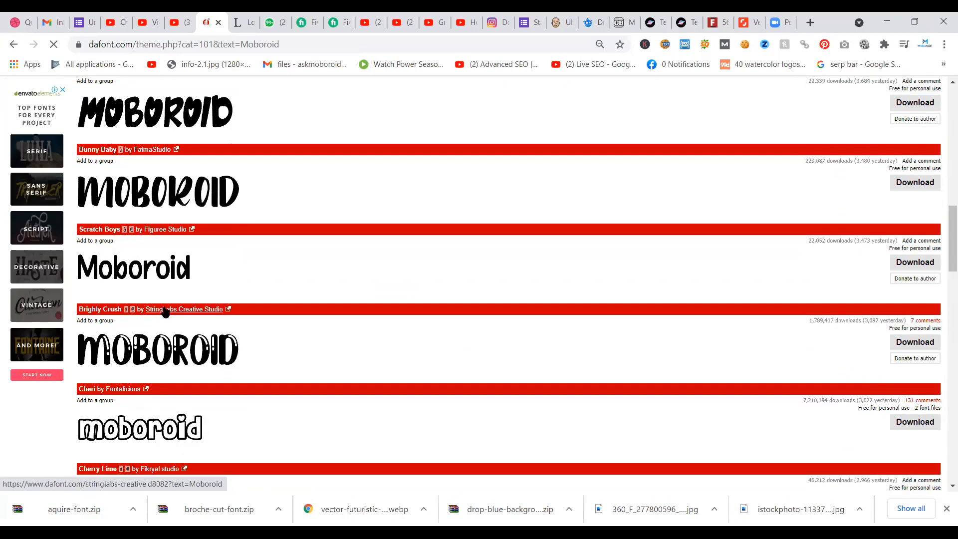
pyautogui.scroll(-3, 165, 312)
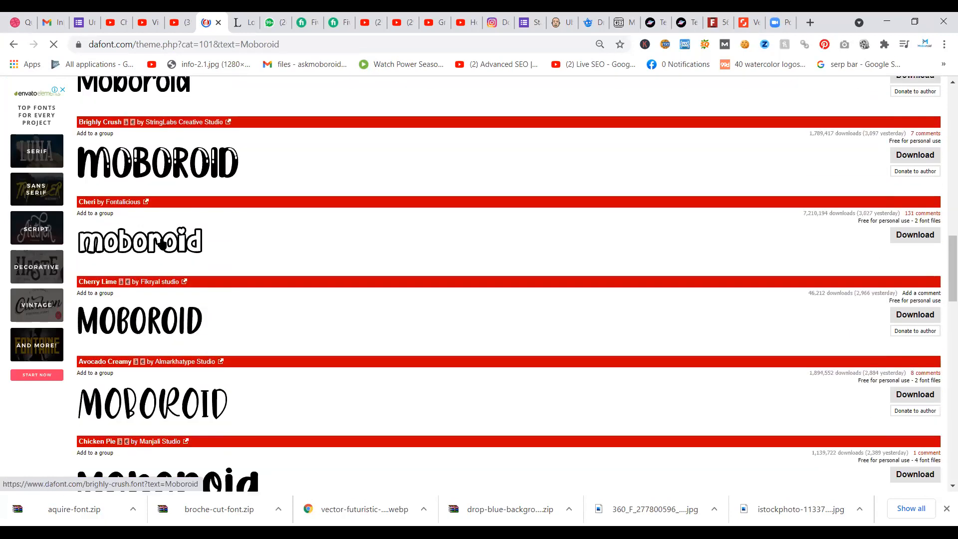
pyautogui.scroll(-3, 162, 243)
pyautogui.scroll(-3, 161, 243)
pyautogui.scroll(-2, 105, 275)
pyautogui.scroll(-4, 103, 274)
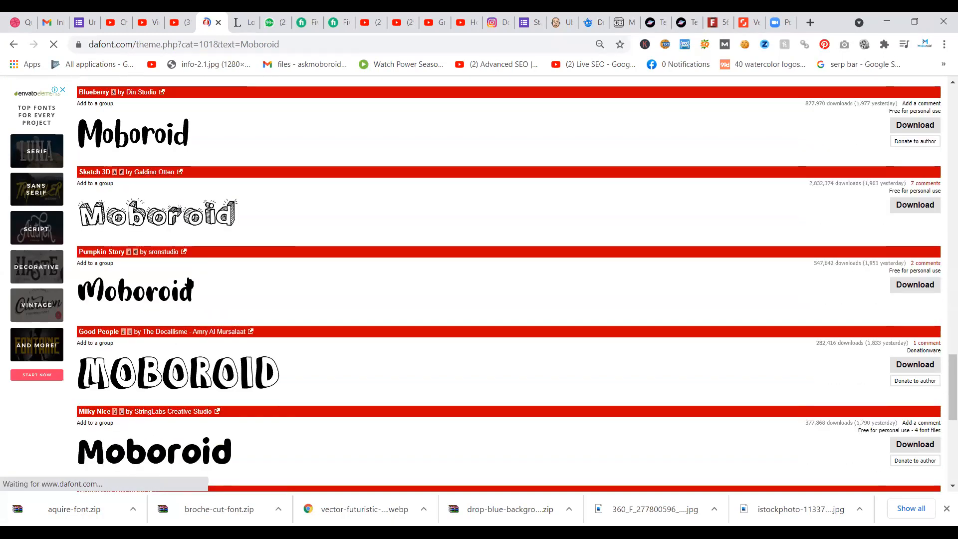
pyautogui.scroll(-4, 195, 274)
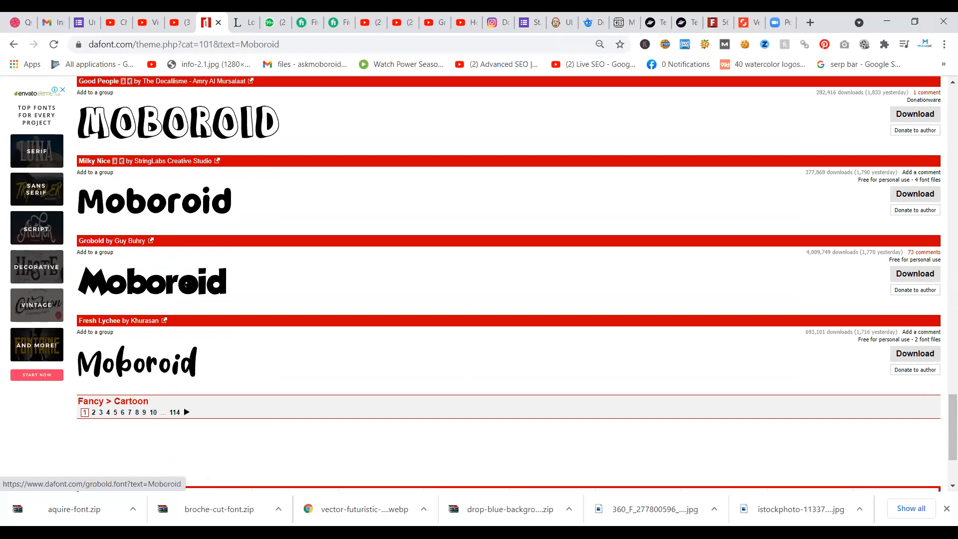
# - Open page 3 of the Cartoon fonts, keeping the Moboroid preview text
pyautogui.scroll(-1, 145, 320)
pyautogui.click(101, 351)
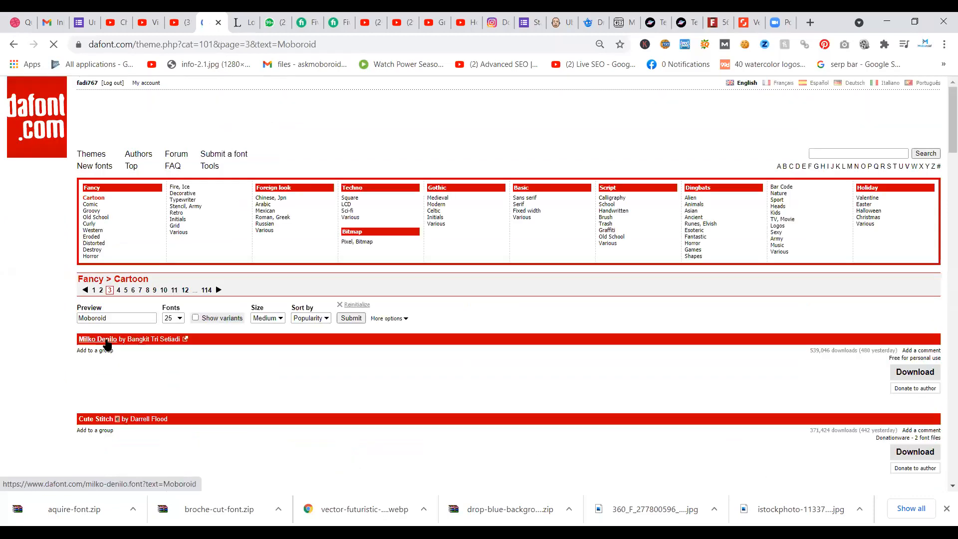
pyautogui.scroll(-1, 292, 295)
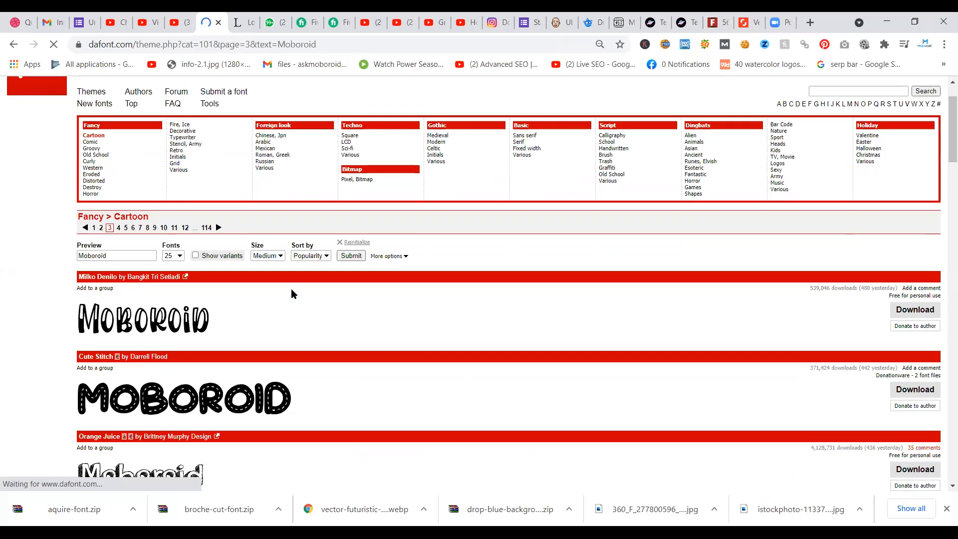
# - Examine how the word Moboroid looks in the Cartoon fonts on page 3
pyautogui.scroll(-3, 292, 294)
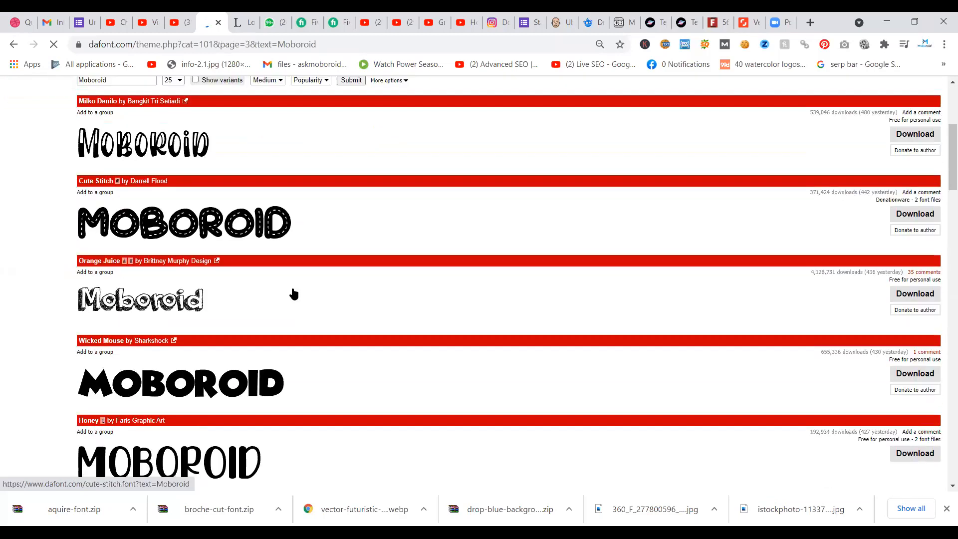
pyautogui.scroll(-3, 294, 293)
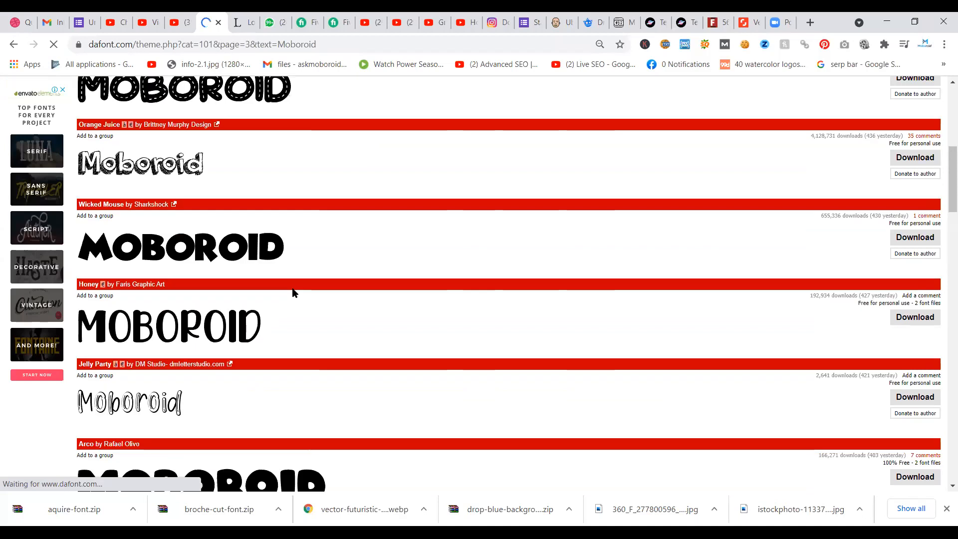
pyautogui.scroll(-1, 294, 293)
pyautogui.scroll(-8, 294, 293)
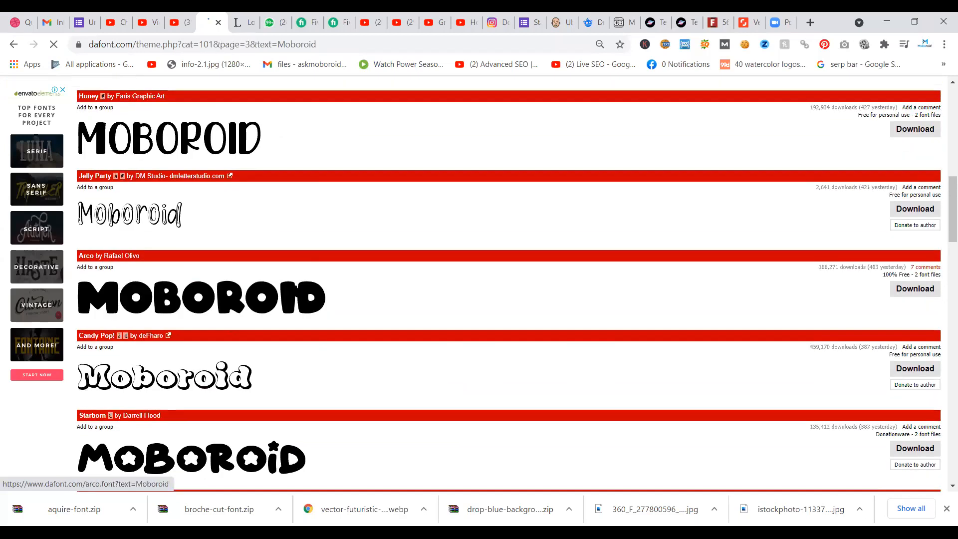
pyautogui.scroll(-3, 297, 291)
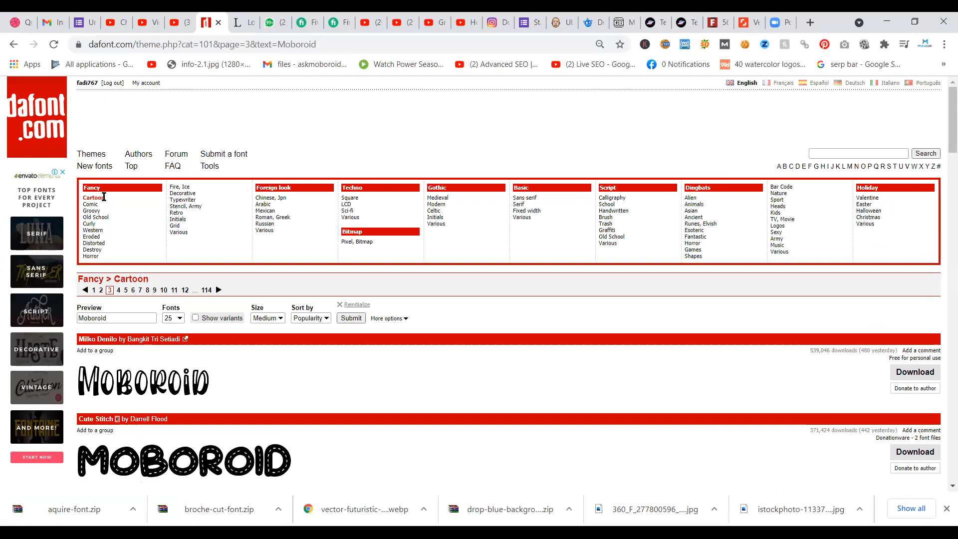
pyautogui.click(118, 318)
pyautogui.scroll(-1, 122, 299)
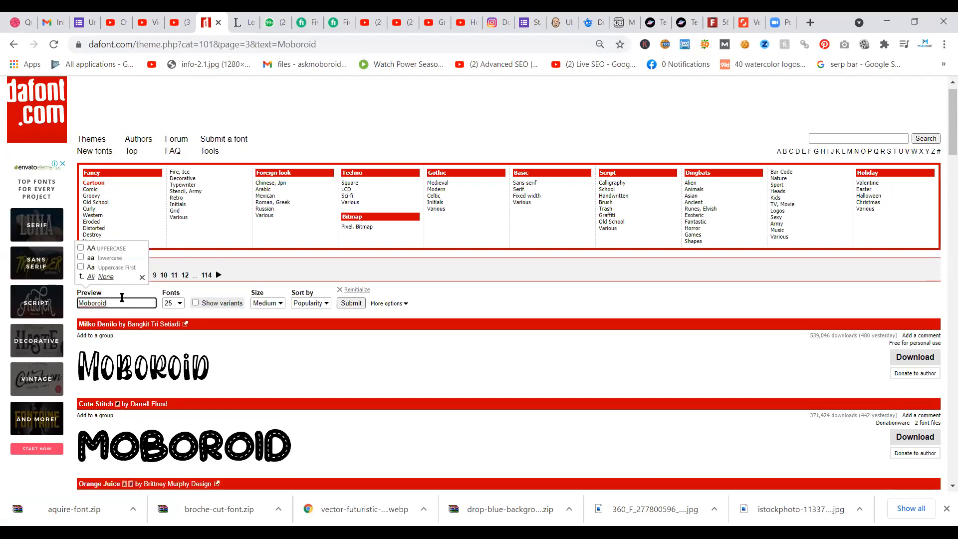
pyautogui.scroll(-2, 122, 297)
pyautogui.moveTo(108, 194); pyautogui.dragTo(78, 195)
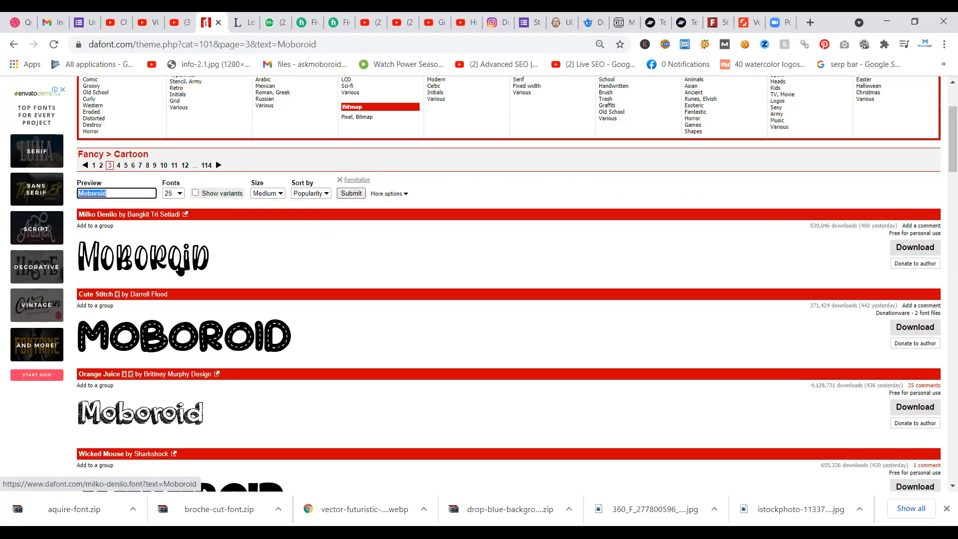
pyautogui.scroll(-2, 244, 333)
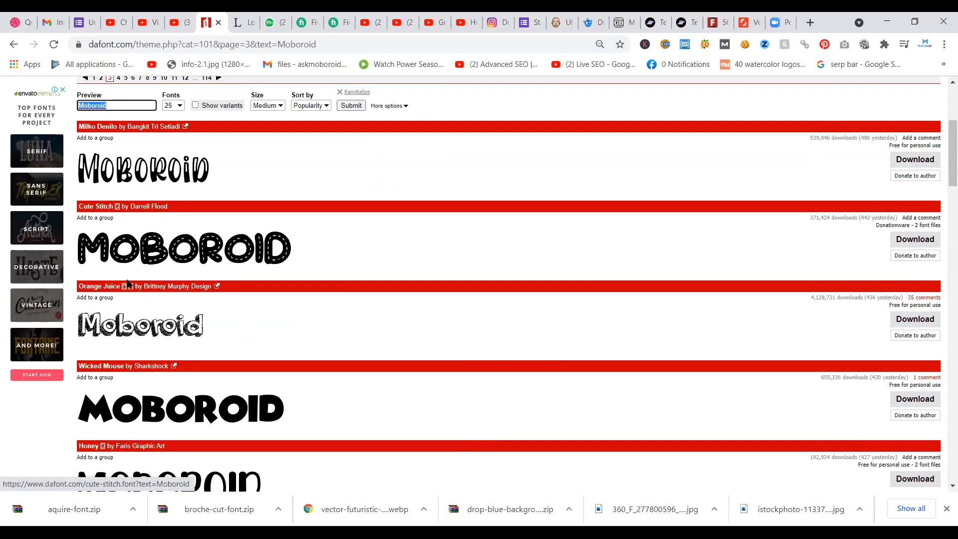
pyautogui.scroll(-5, 128, 280)
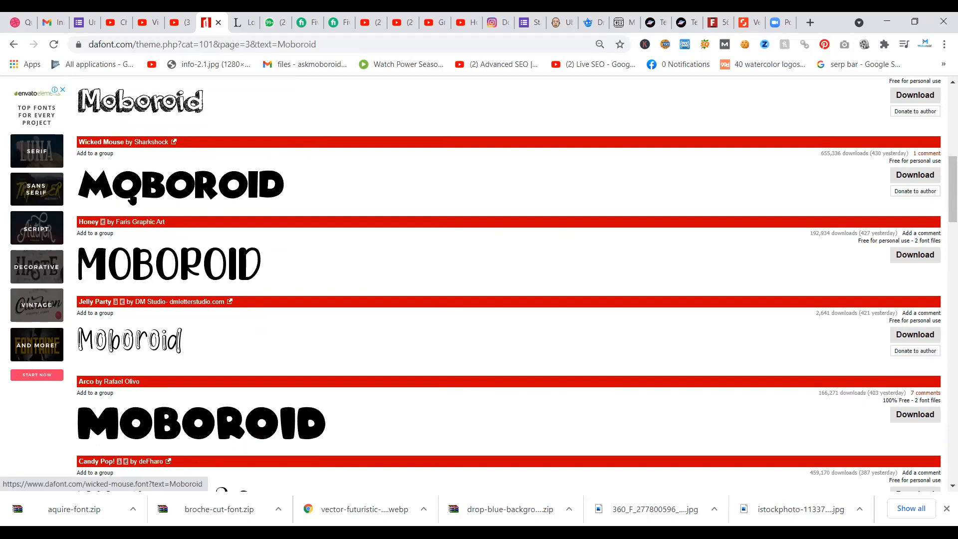
# - Download the Wicked Mouse font, open the OpenType file from its wicked_mouse.zip archive and install it
pyautogui.click(909, 176)
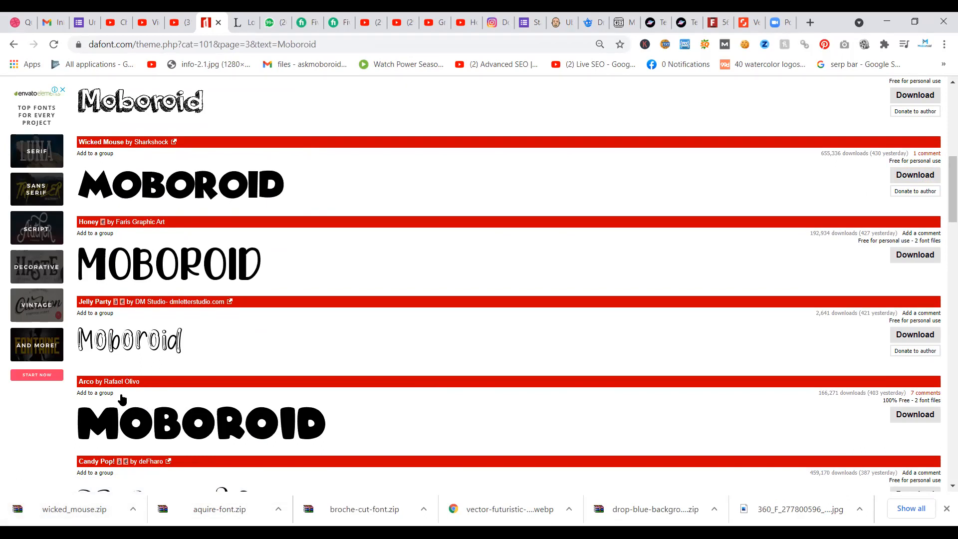
pyautogui.click(40, 518)
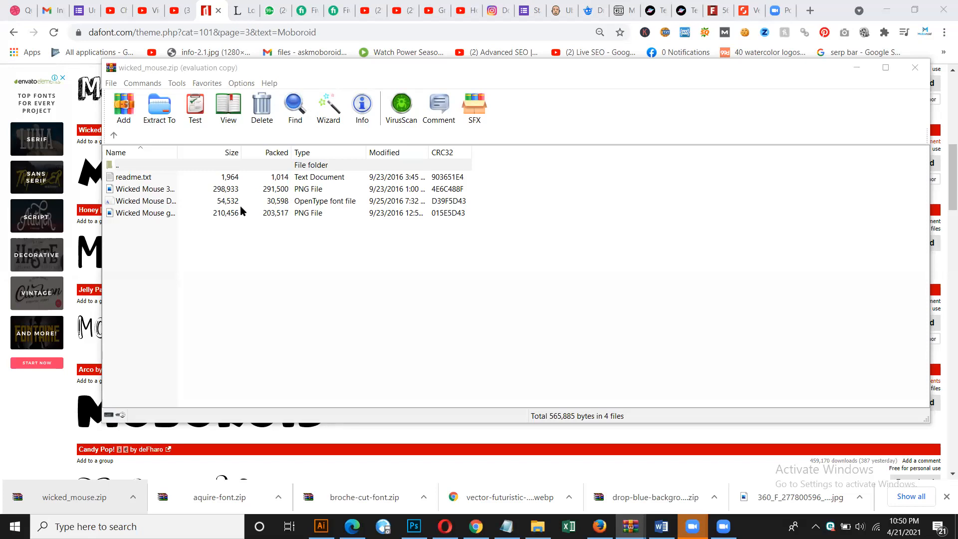
pyautogui.doubleClick(111, 202)
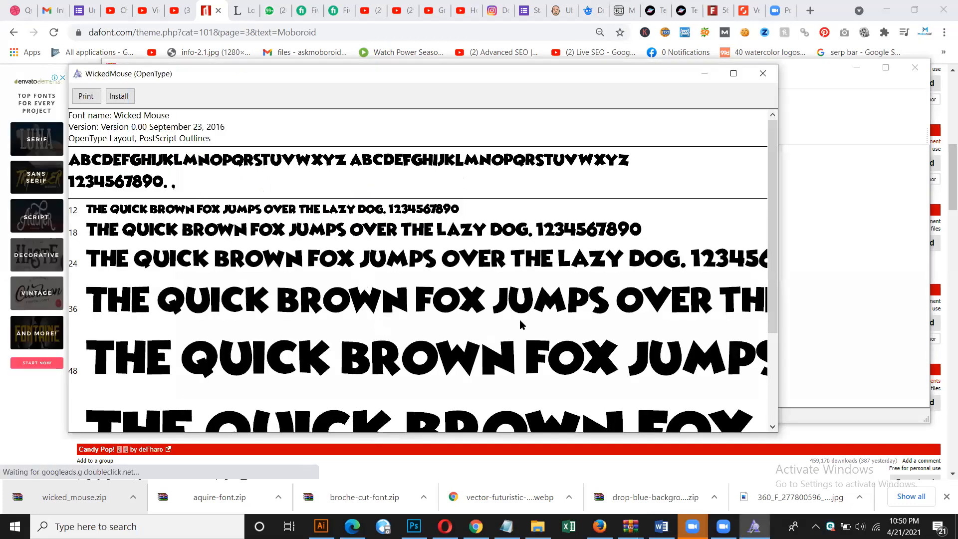
pyautogui.click(123, 99)
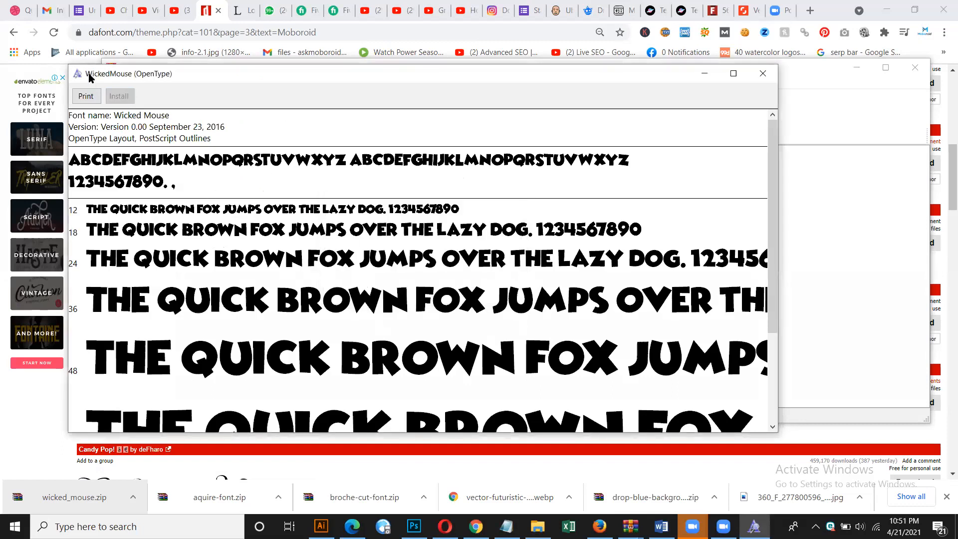
pyautogui.moveTo(87, 77); pyautogui.dragTo(129, 78)
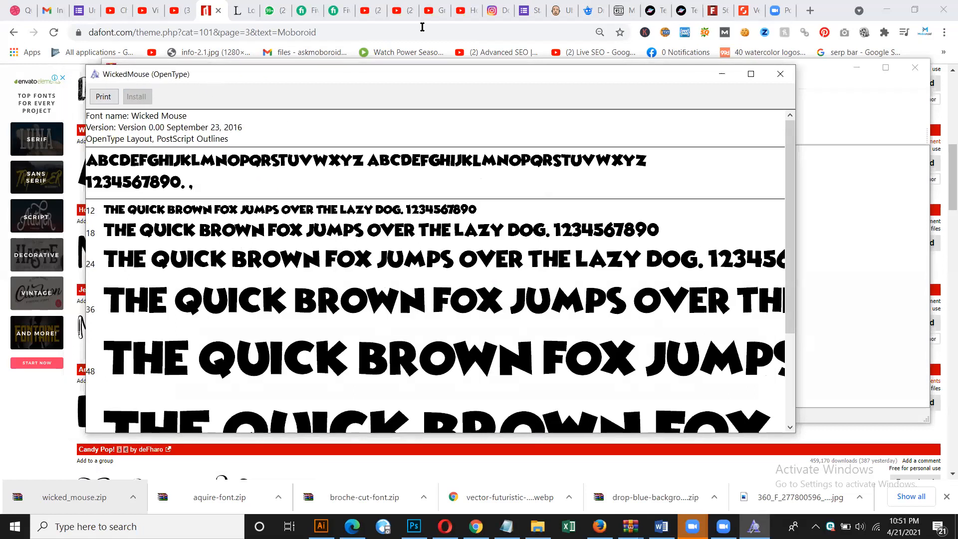
pyautogui.click(533, 60)
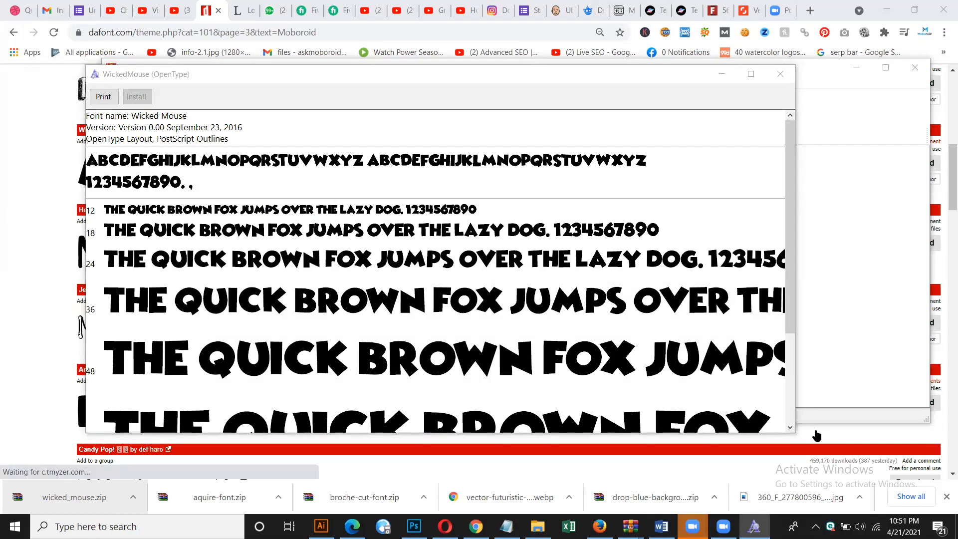
# - Switch to Illustrator and set the font of the Moboroid text to Wicked Mouse
pyautogui.hotkey('alt', 'Tab')
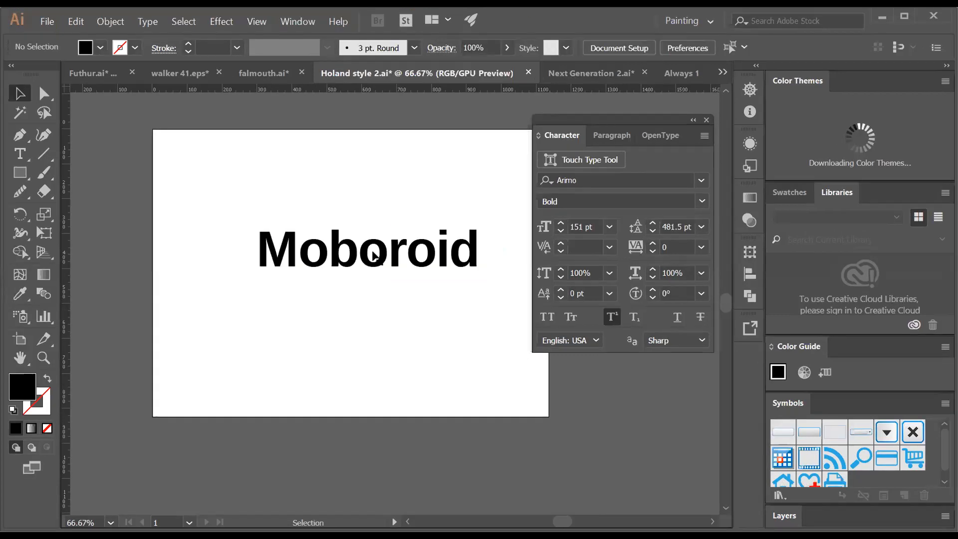
pyautogui.click(388, 245)
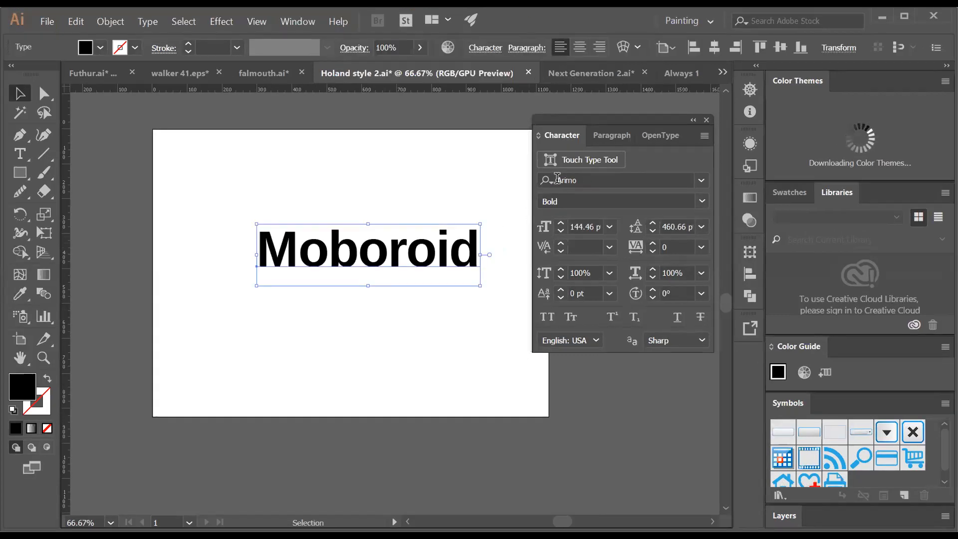
pyautogui.click(577, 178)
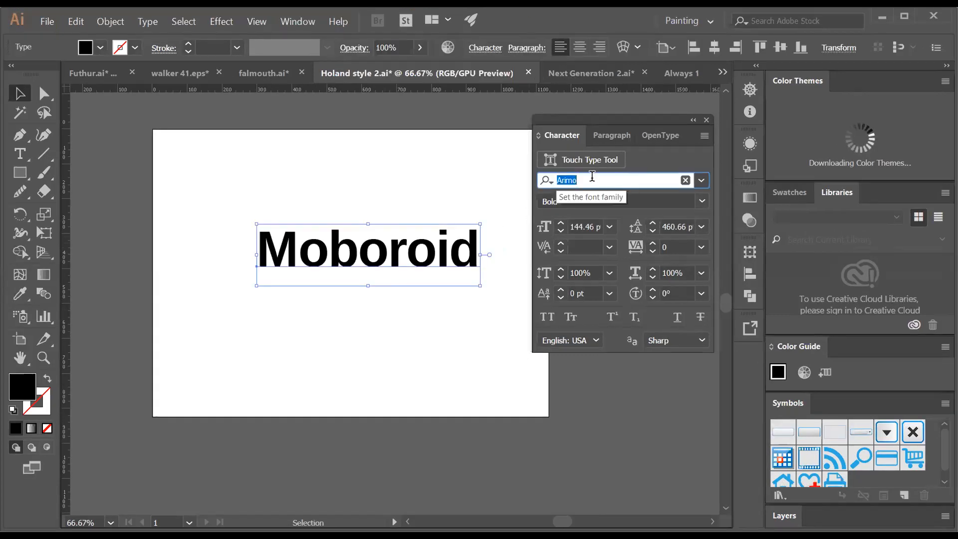
pyautogui.write('wic')
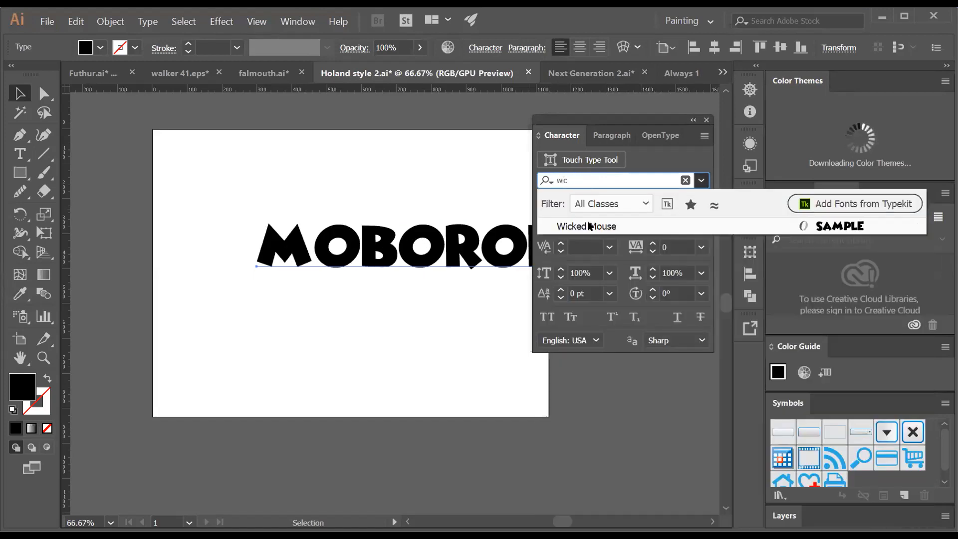
pyautogui.click(594, 226)
# - Scale the Moboroid text down to about 112 pt and centre it on the artboard
pyautogui.moveTo(424, 260); pyautogui.dragTo(306, 260)
pyautogui.moveTo(465, 227); pyautogui.dragTo(391, 220)
pyautogui.moveTo(357, 255); pyautogui.dragTo(427, 249)
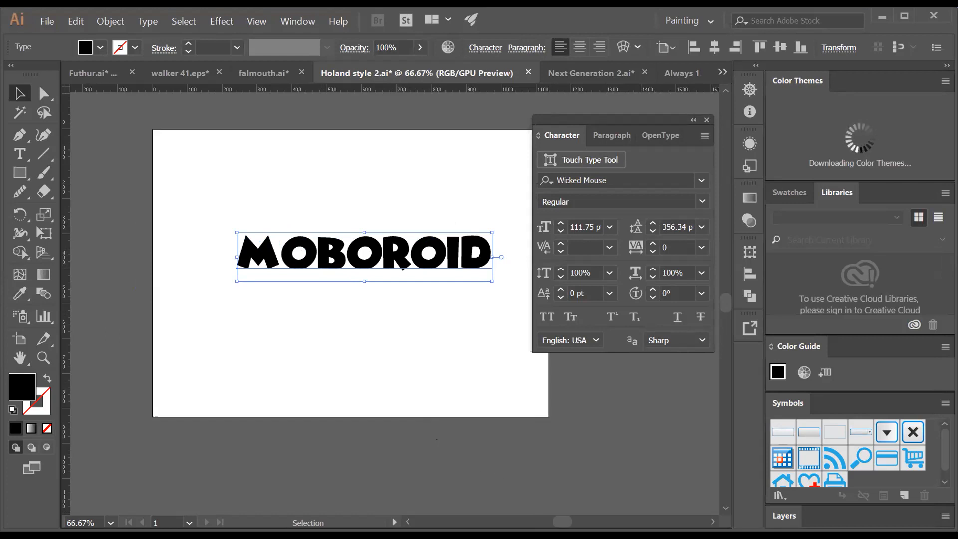
# - Duplicate the Moboroid text above the original and replace the copy's wording with Dafont.com
pyautogui.moveTo(361, 257); pyautogui.dragTo(330, 182)
pyautogui.press('t')
pyautogui.doubleClick(464, 181)
pyautogui.write('DAFONT')
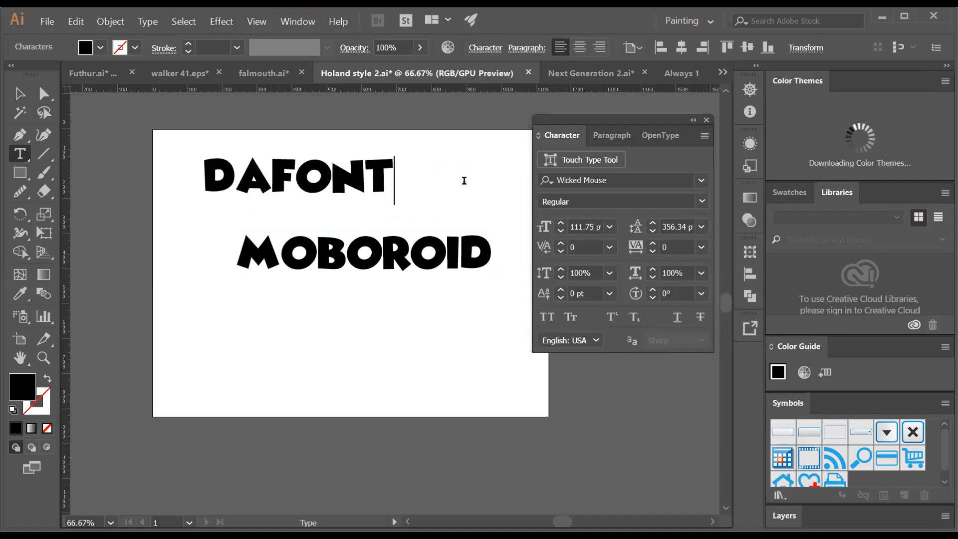
pyautogui.write('.COM')
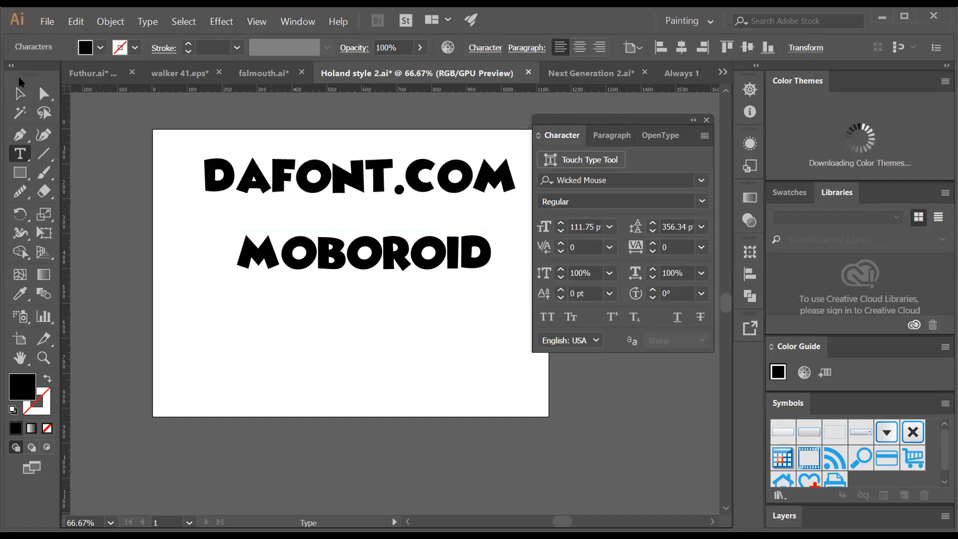
pyautogui.press('Escape')
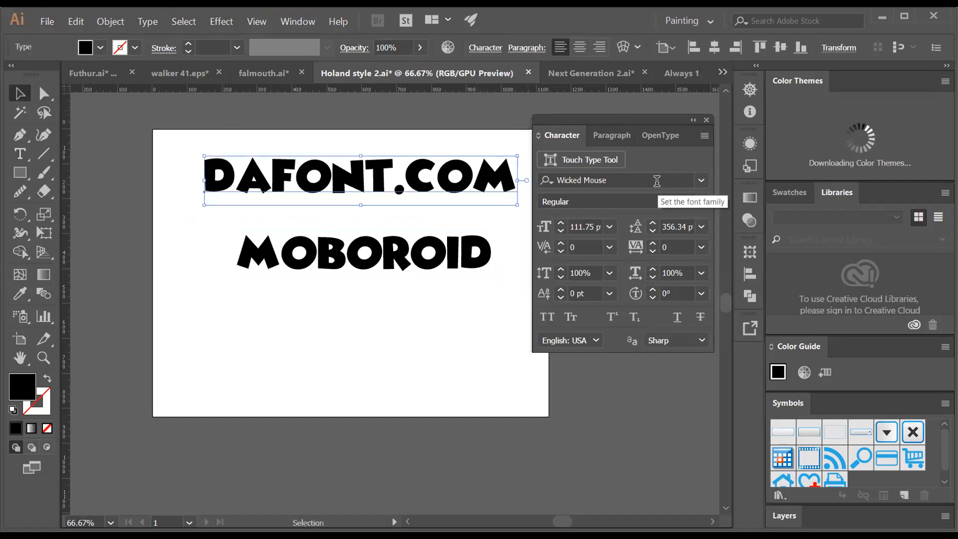
# - Try the Myriad Roman font on the Dafont.com text
pyautogui.click(657, 180)
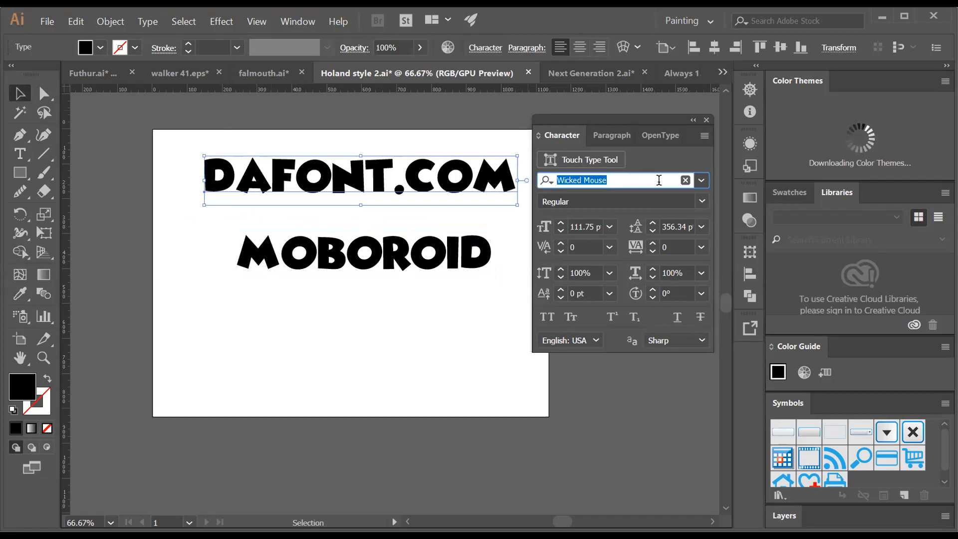
pyautogui.write('my')
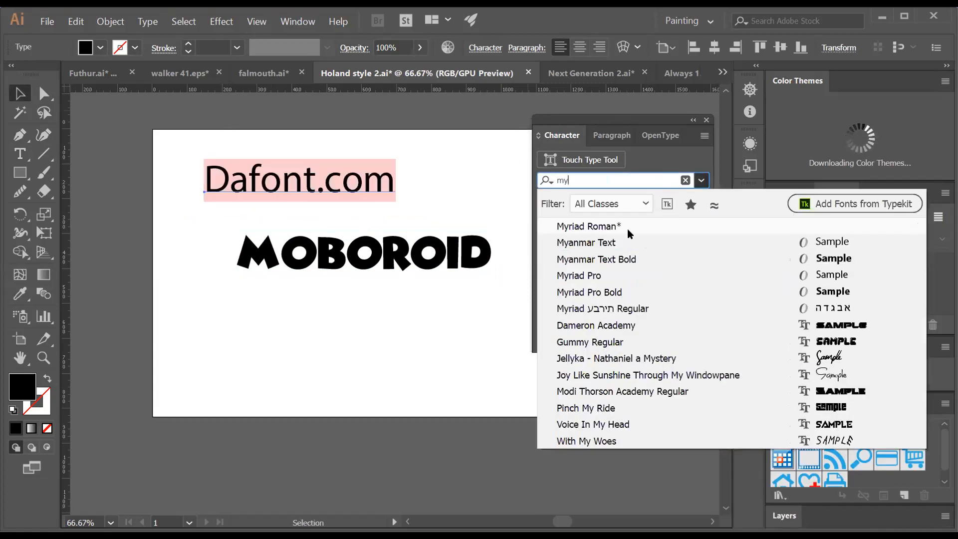
pyautogui.click(628, 232)
pyautogui.click(80, 103)
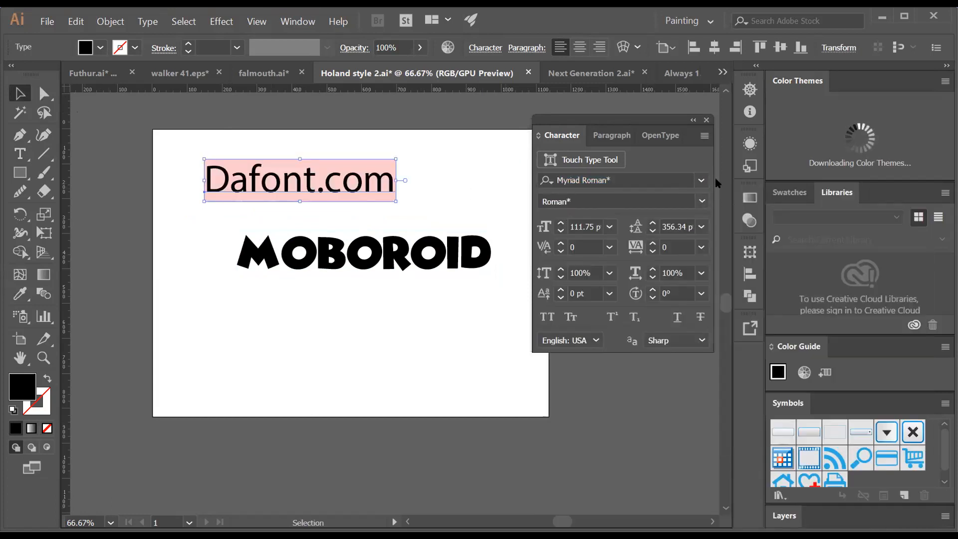
# - Set the font of the Dafont.com text to Arial Regular
pyautogui.click(701, 180)
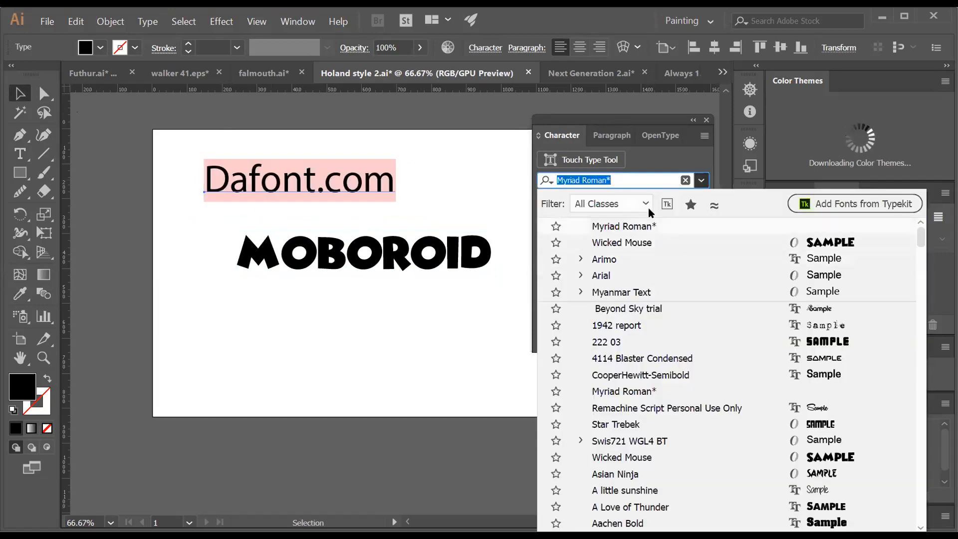
pyautogui.write('ari')
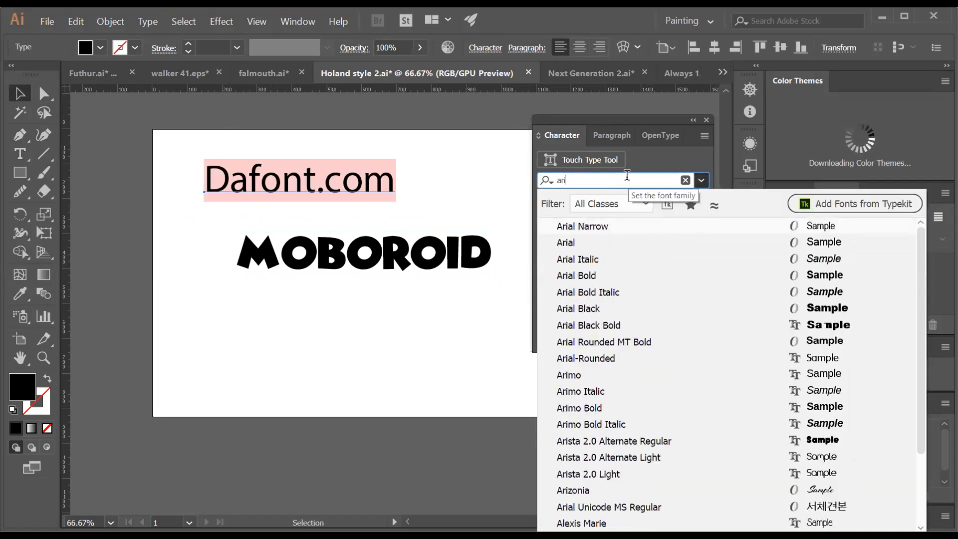
pyautogui.click(591, 249)
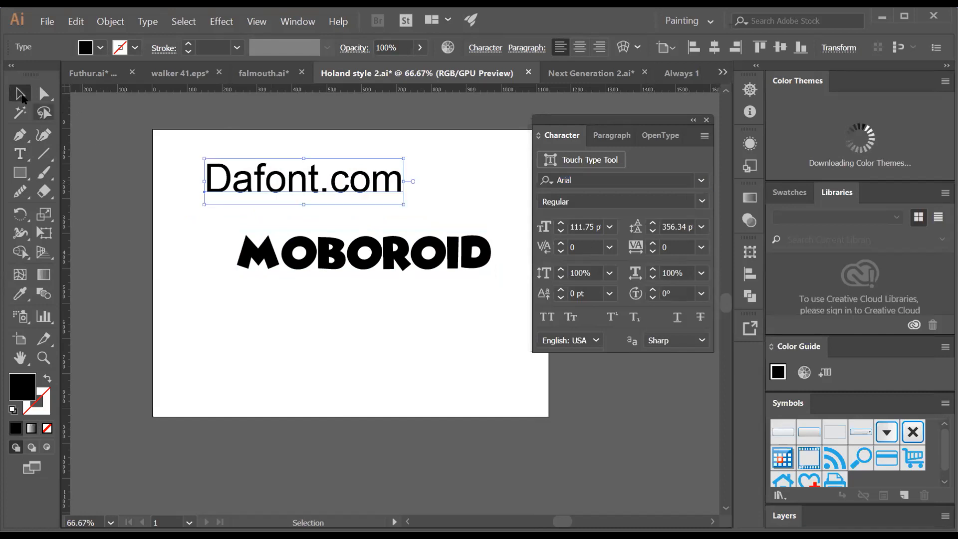
# - Place the Dafont.com text directly above Moboroid with their left edges aligned, and shift both slightly left
pyautogui.moveTo(370, 195); pyautogui.dragTo(381, 210)
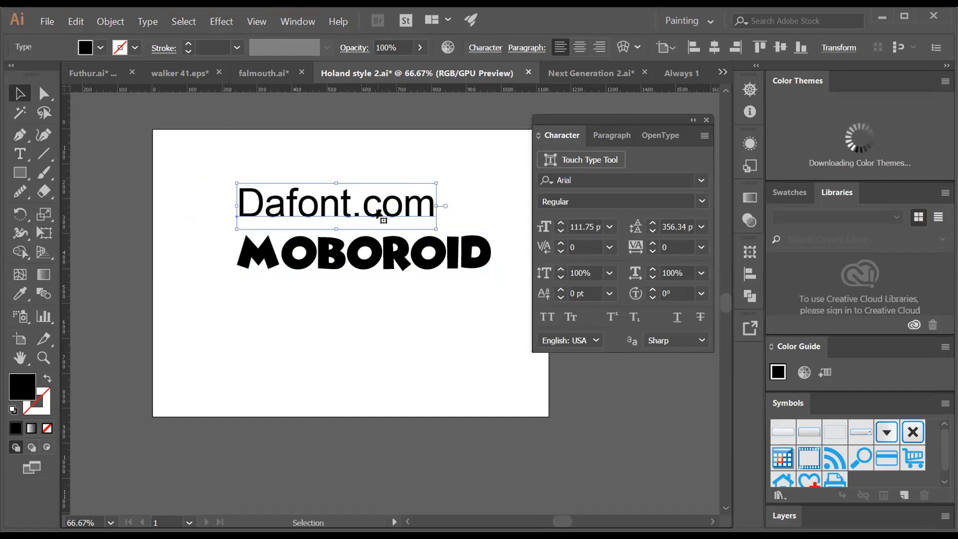
pyautogui.moveTo(378, 213); pyautogui.dragTo(359, 213)
pyautogui.moveTo(378, 263); pyautogui.dragTo(359, 263)
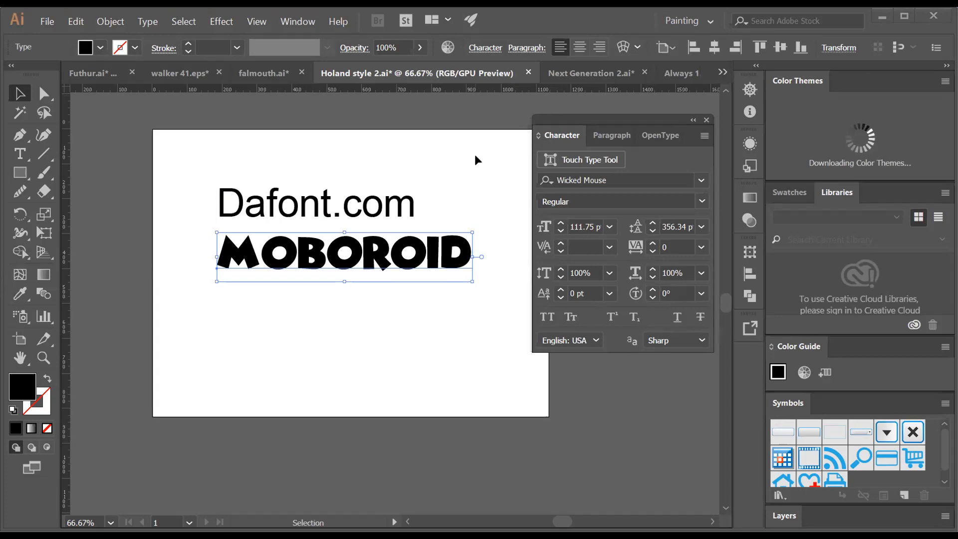
# - Switch back to dafont.com in the browser and open the Font identification section of its forum
pyautogui.hotkey('alt', 'Tab')
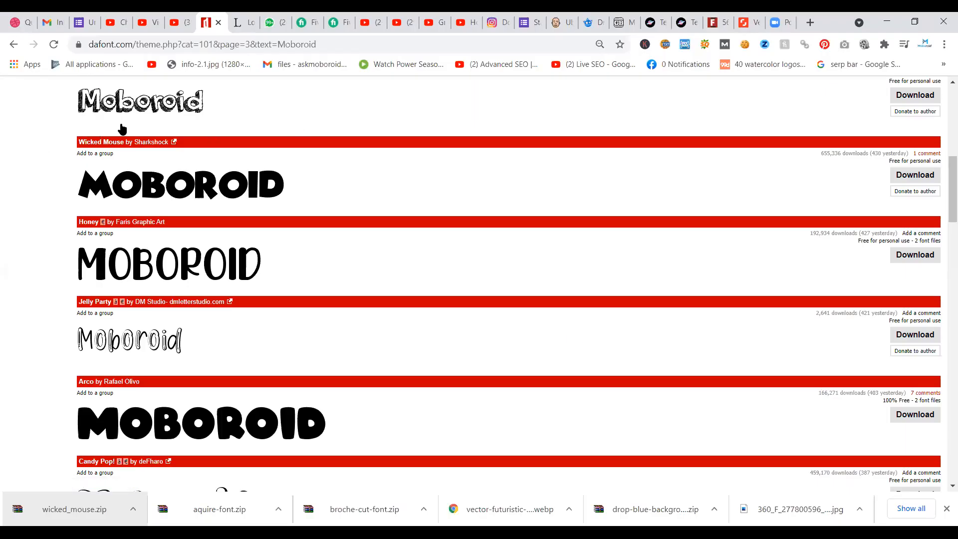
pyautogui.scroll(5, 122, 128)
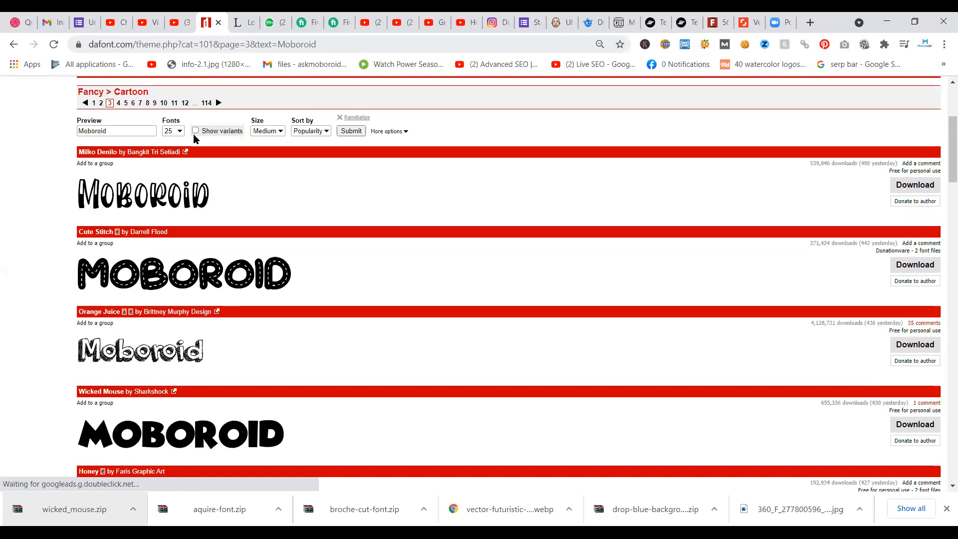
pyautogui.scroll(4, 193, 133)
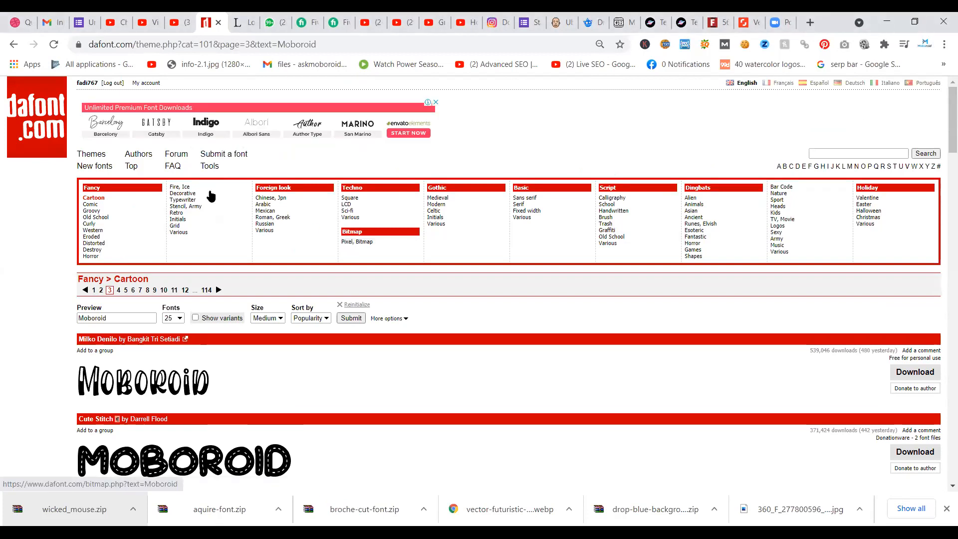
pyautogui.click(177, 155)
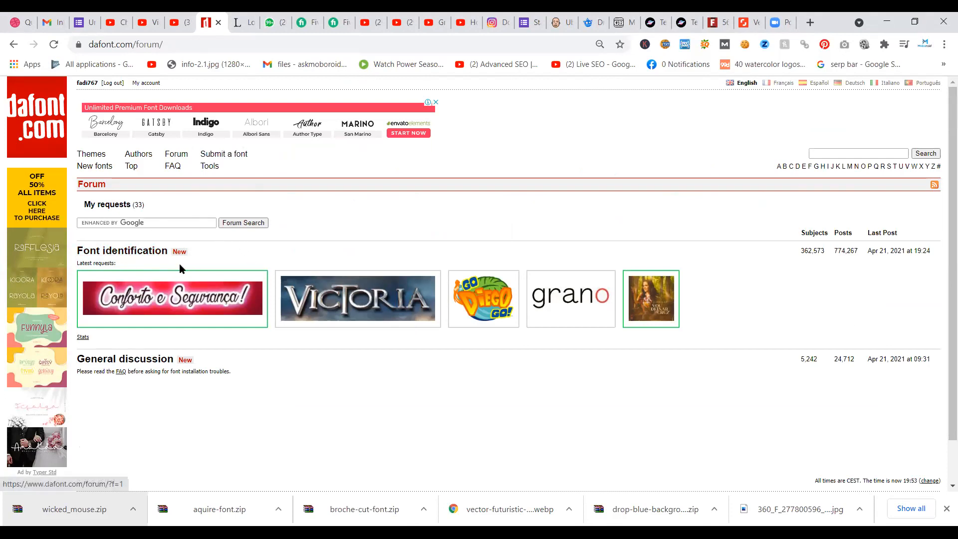
pyautogui.click(140, 251)
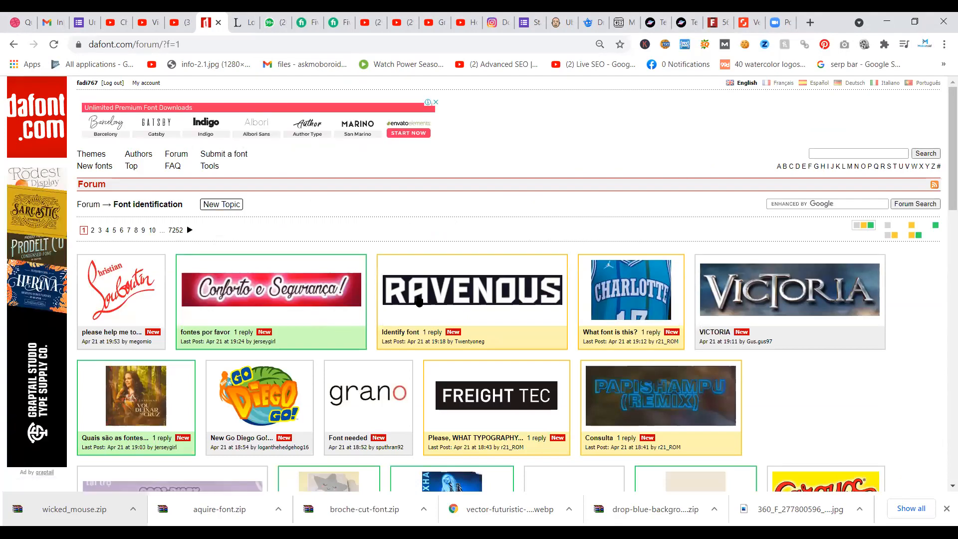
# - Open the Identify font topic with the RAVENOUS lettering and view its suggested font
pyautogui.scroll(-1, 444, 258)
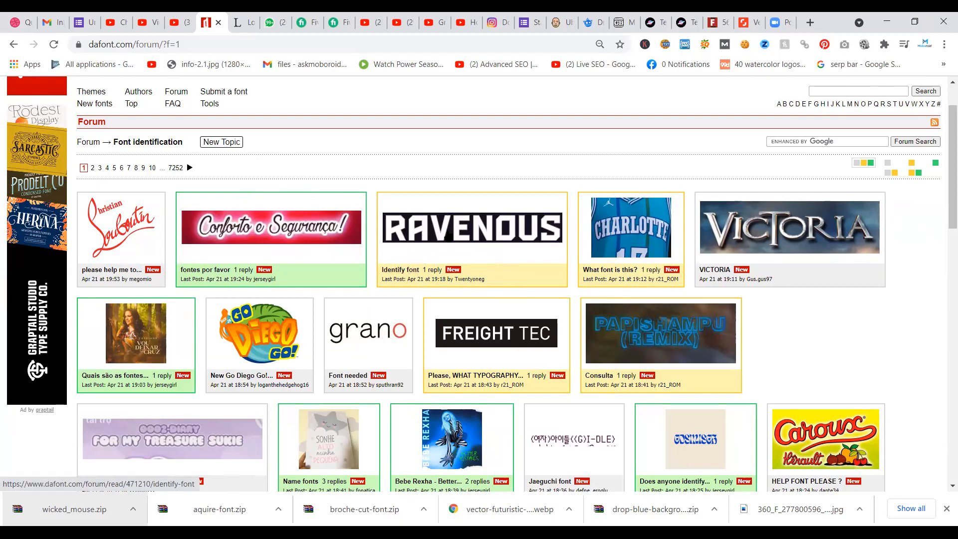
pyautogui.click(446, 231)
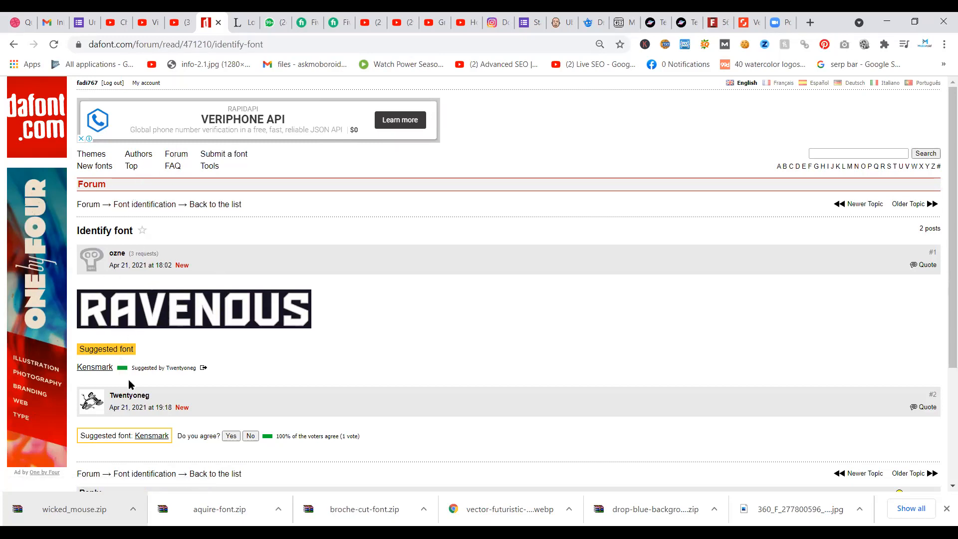
pyautogui.scroll(-1, 132, 392)
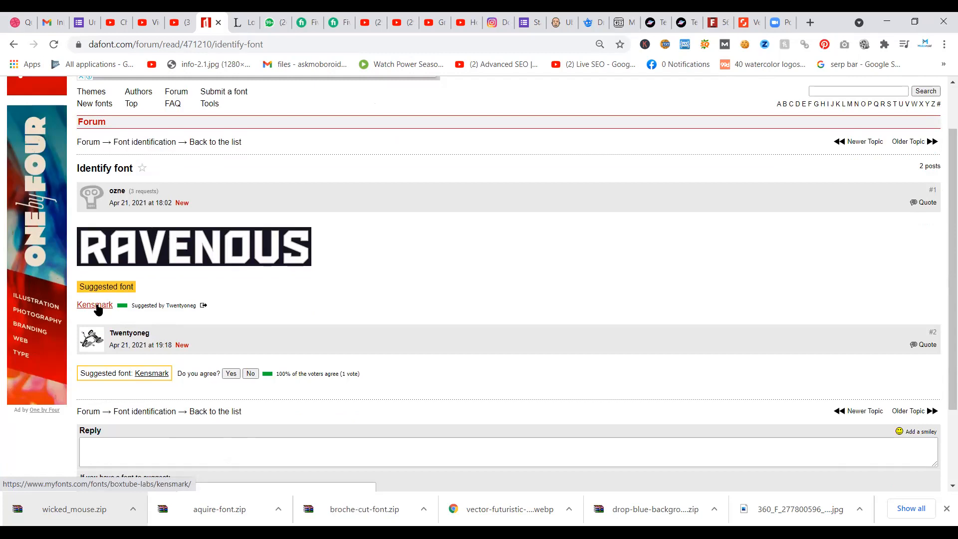
# - Open the suggested Kensmark font's MyFonts page in a new tab and view its previews
pyautogui.rightClick(97, 310)
pyautogui.click(118, 313)
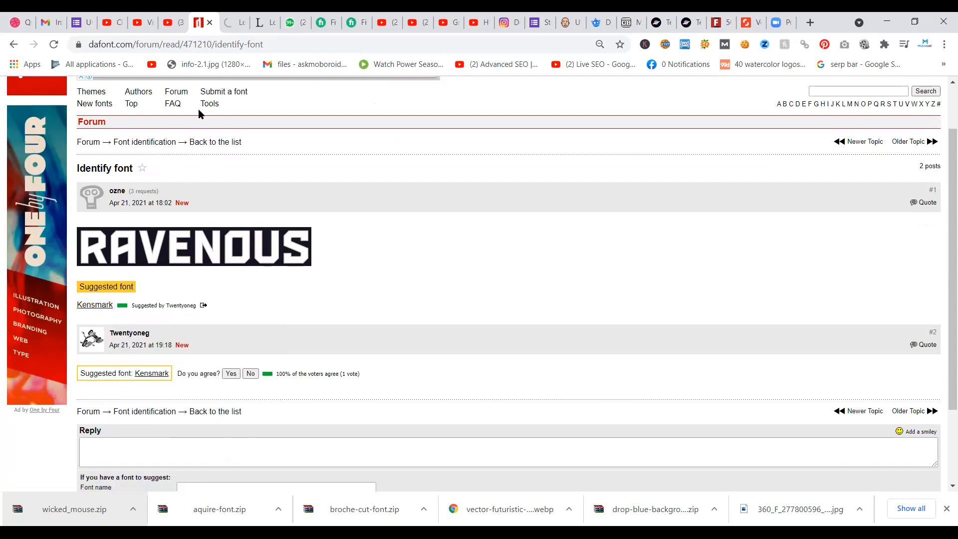
pyautogui.click(235, 20)
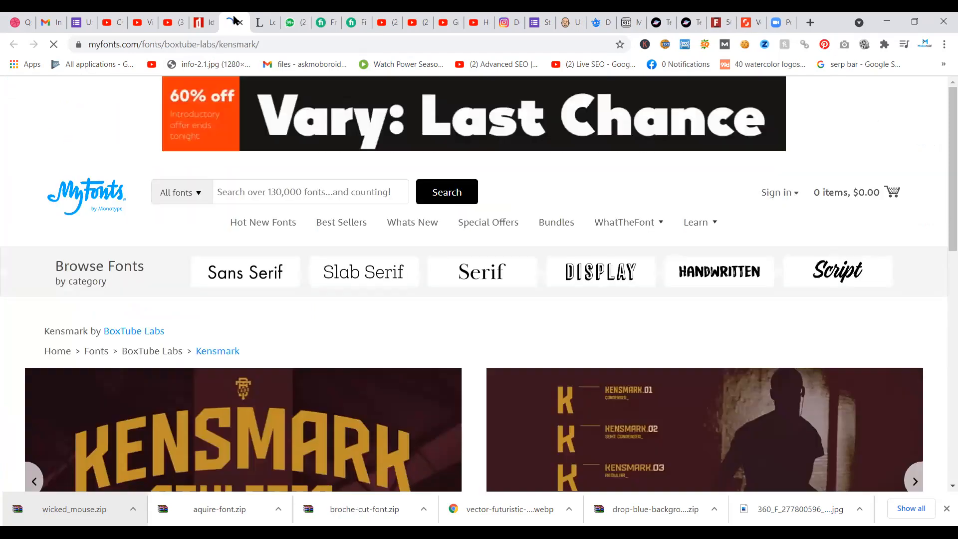
pyautogui.scroll(-2, 241, 294)
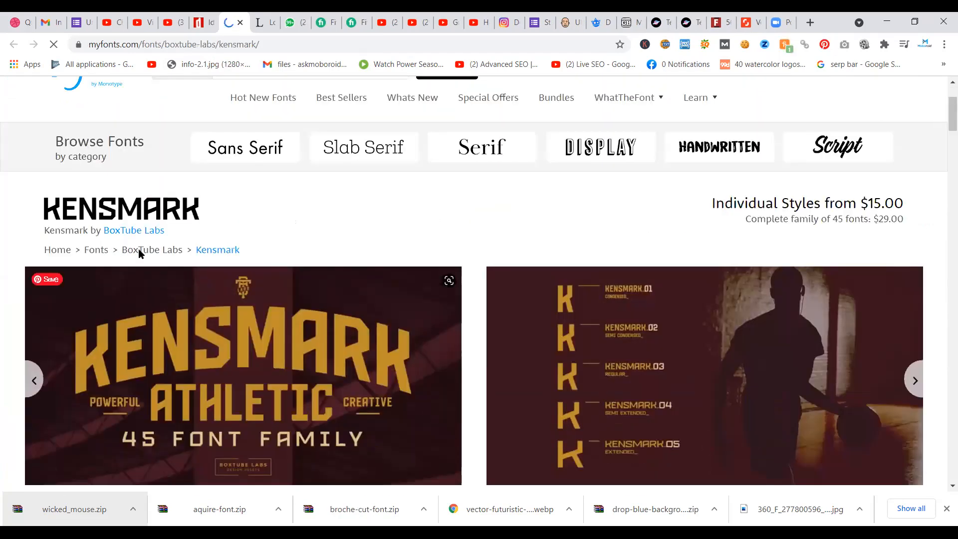
# - Compare the RAVENOUS sample in the forum topic with the Kensmark previews, and review the font's individual styles and prices
pyautogui.click(210, 19)
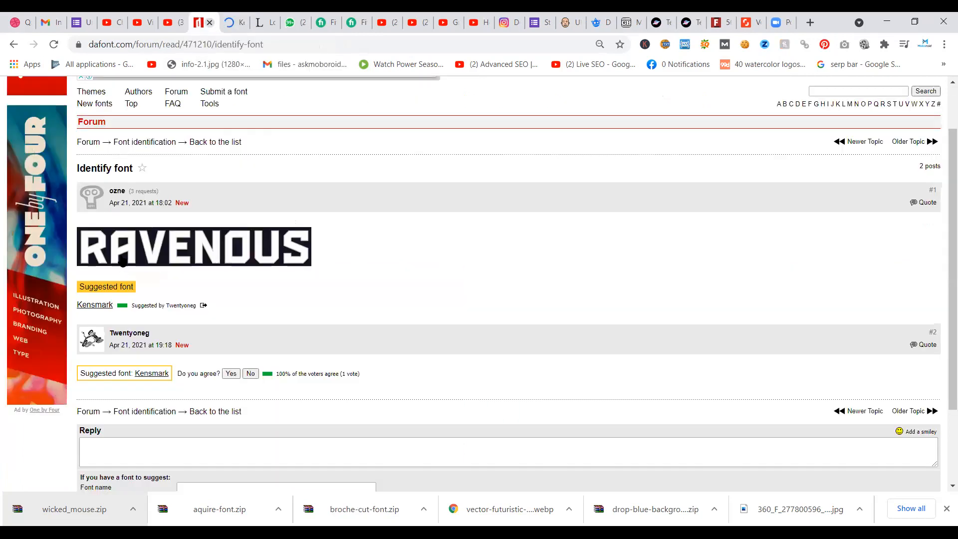
pyautogui.click(233, 22)
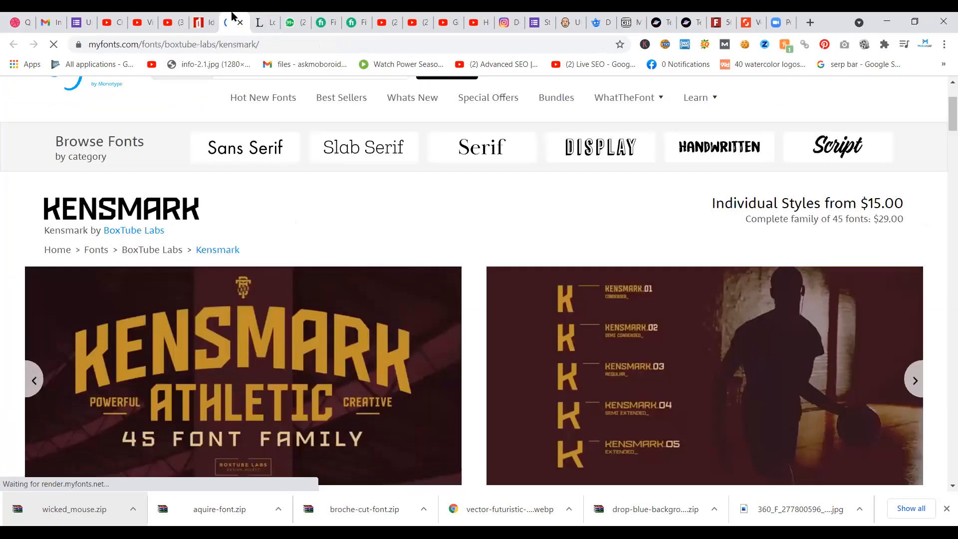
pyautogui.scroll(-1, 237, 273)
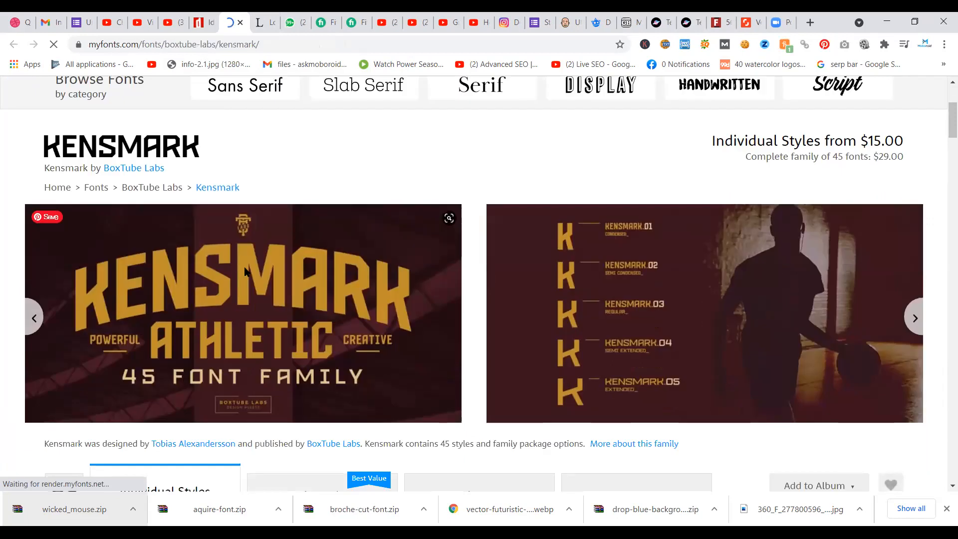
pyautogui.scroll(-4, 572, 222)
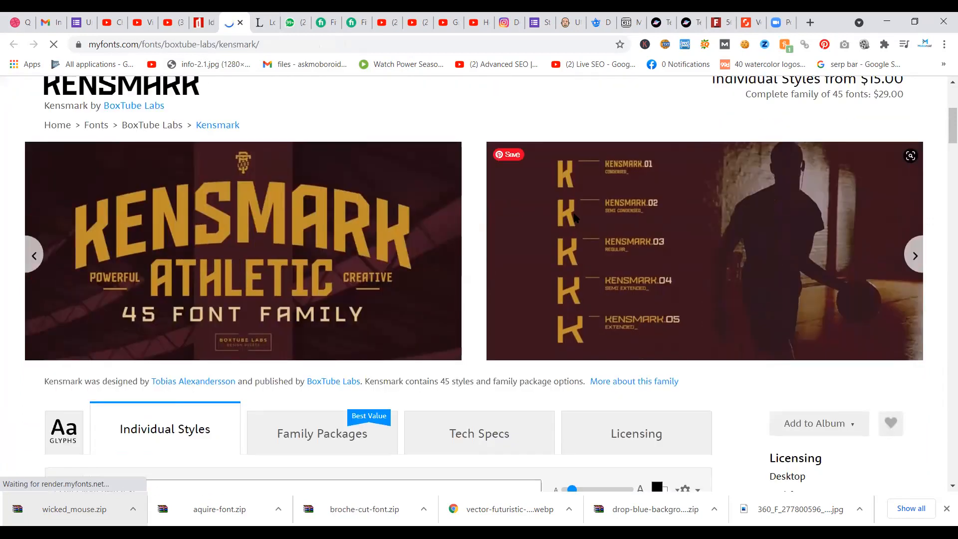
pyautogui.scroll(-2, 570, 223)
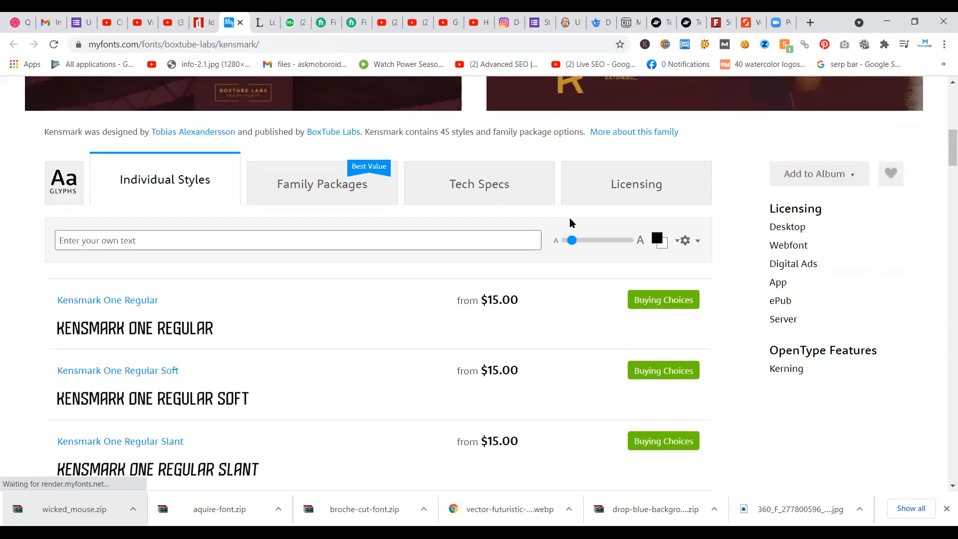
pyautogui.scroll(1, 309, 273)
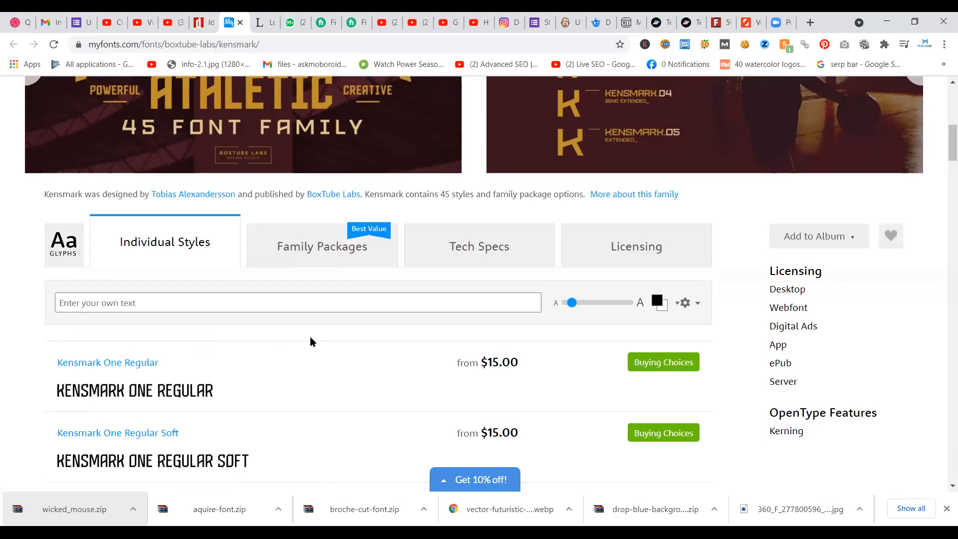
# - Review the RAVENOUS topic's reply form on dafont.com and go back to the Font identification list
pyautogui.click(207, 18)
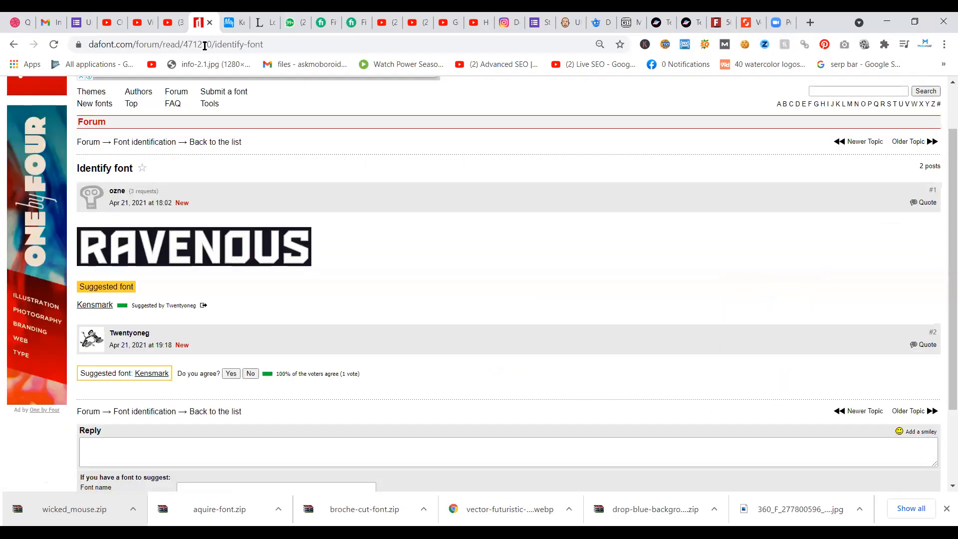
pyautogui.scroll(-3, 149, 314)
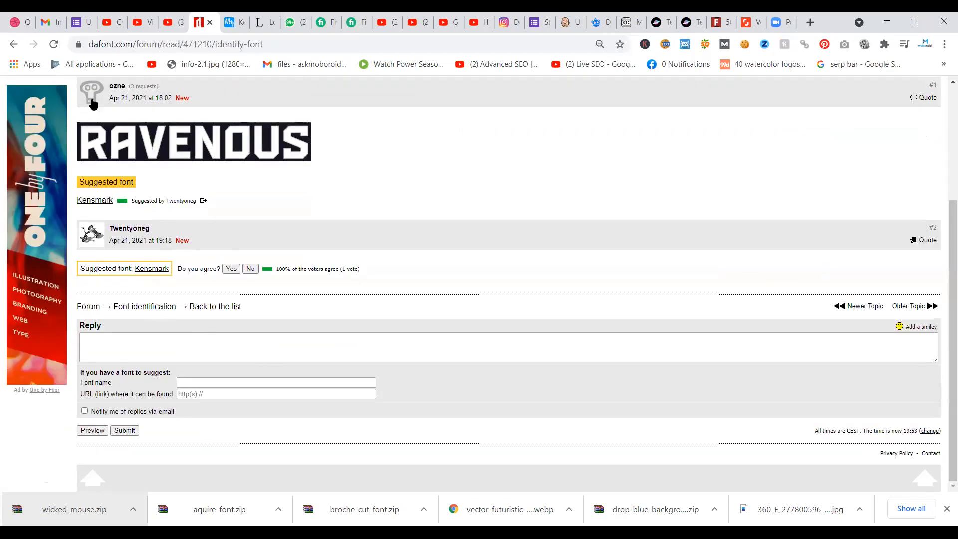
pyautogui.click(8, 46)
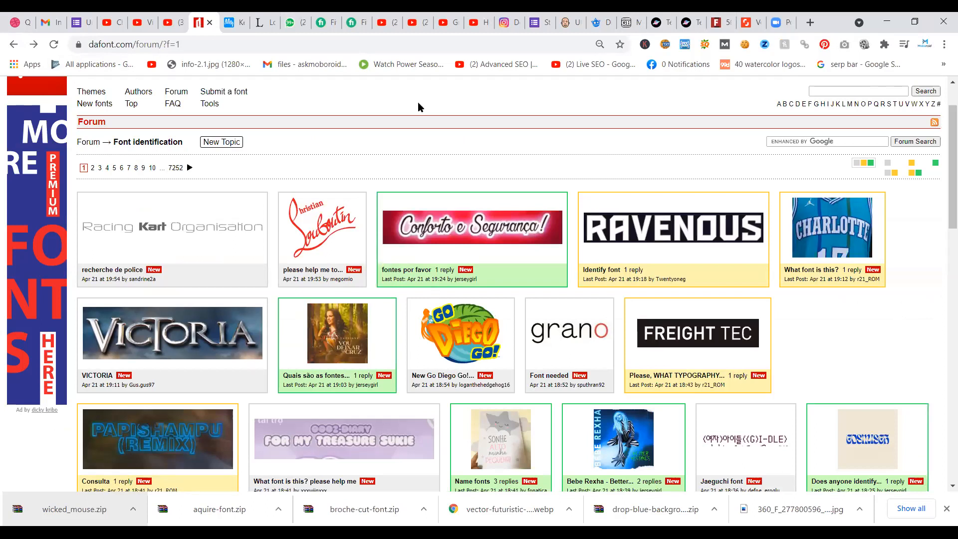
# - Open the WhatTheFont page of MyFonts in place of the Kensmark page
pyautogui.click(242, 19)
pyautogui.click(262, 44)
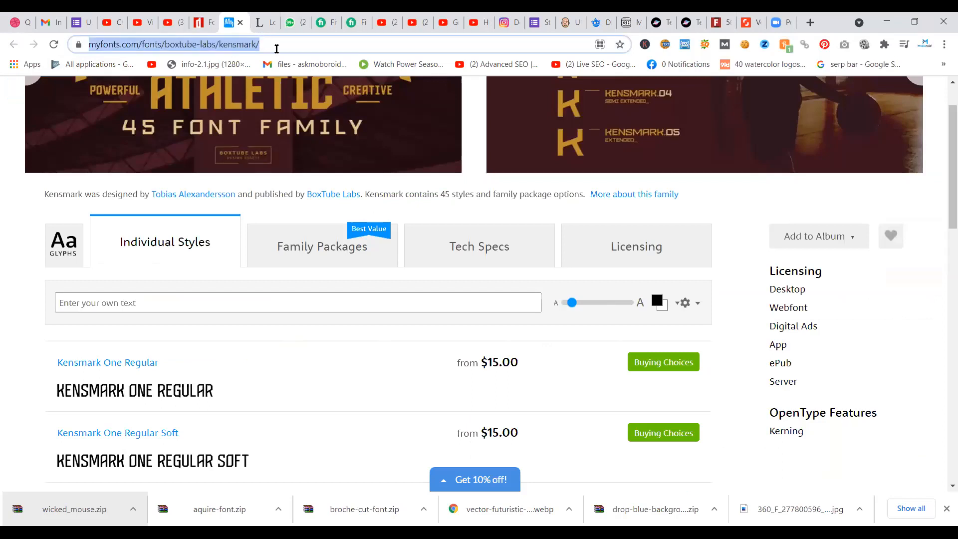
pyautogui.write('what')
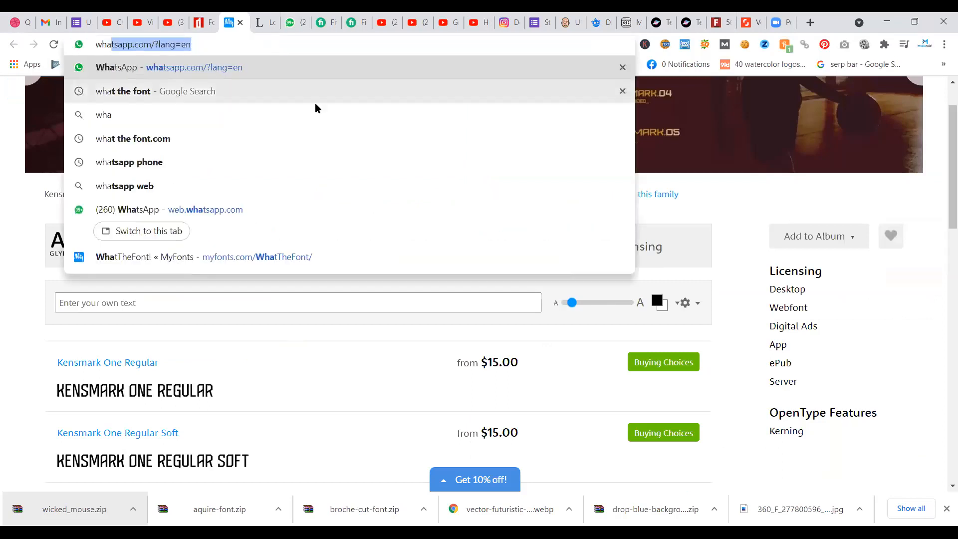
pyautogui.write('the')
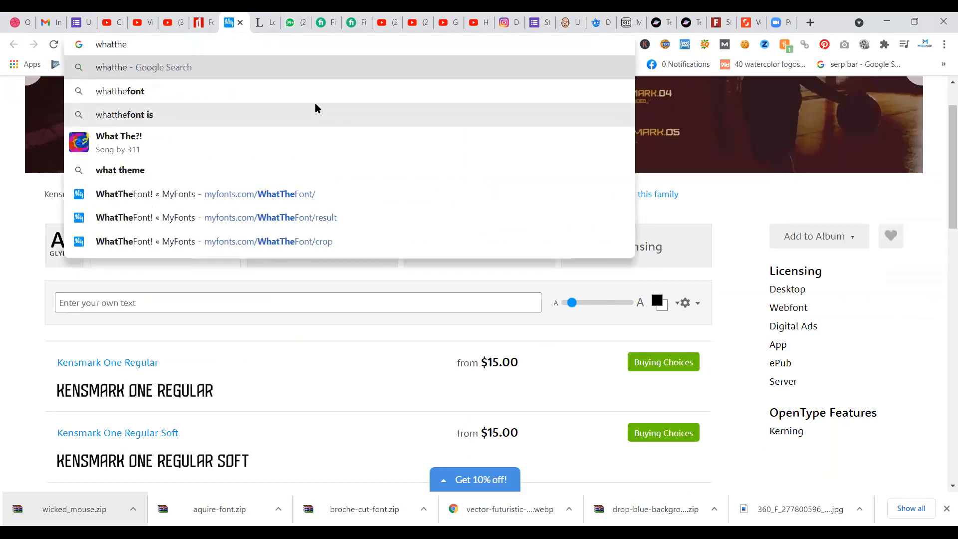
pyautogui.click(184, 194)
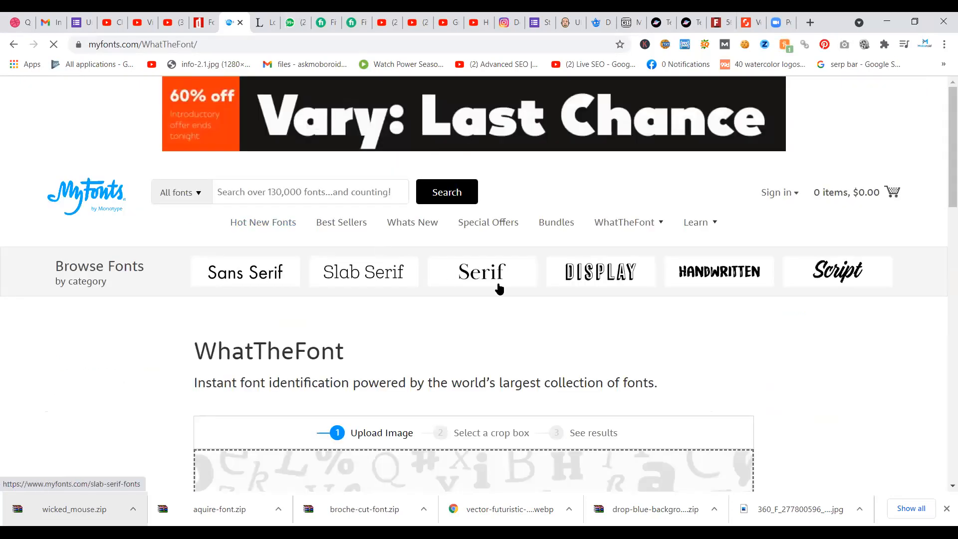
# - Upload the Emom image to WhatTheFont and identify the font of the cropped lettering
pyautogui.scroll(-3, 511, 282)
pyautogui.scroll(-3, 512, 286)
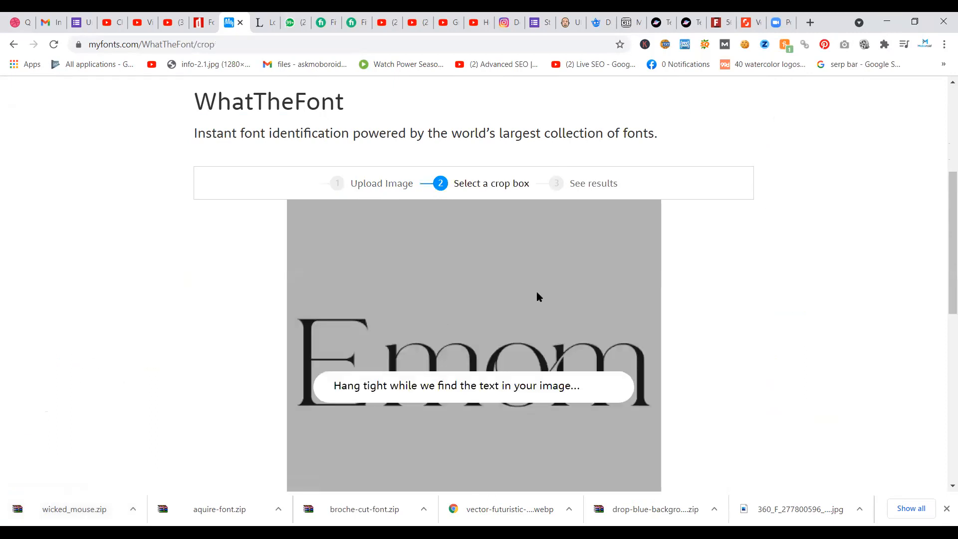
pyautogui.scroll(-2, 537, 291)
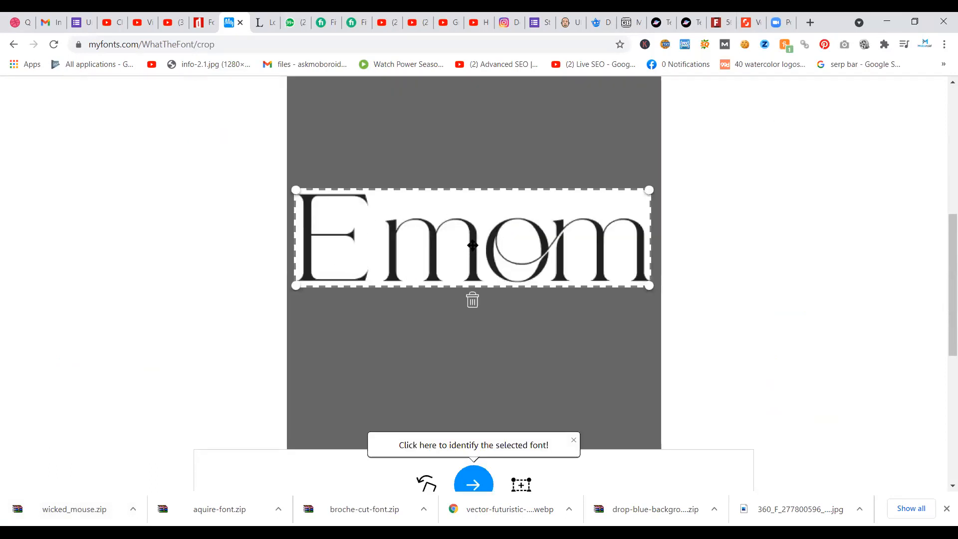
pyautogui.scroll(-1, 472, 252)
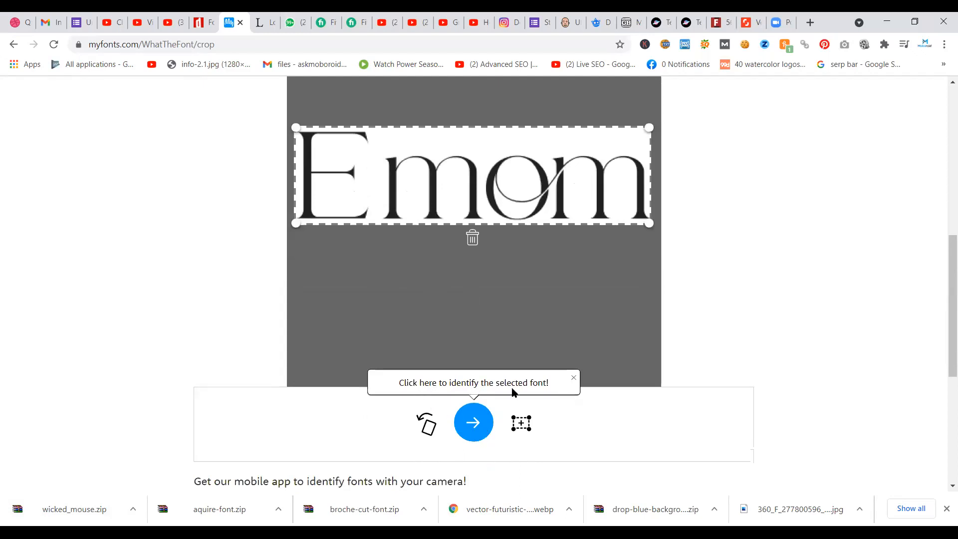
pyautogui.click(475, 424)
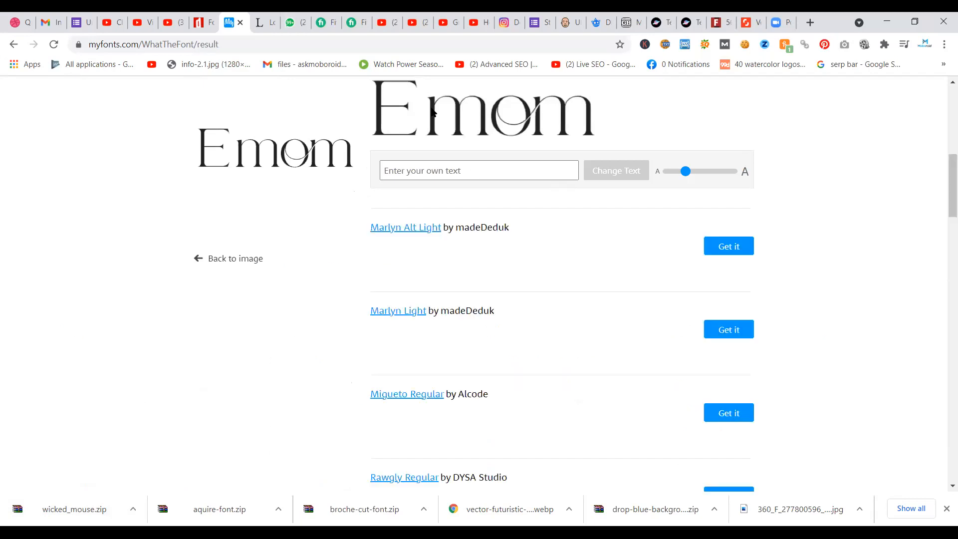
# - Examine the suggested matching fonts and compare their previews with the Emom lettering
pyautogui.scroll(2, 458, 263)
pyautogui.scroll(-6, 458, 263)
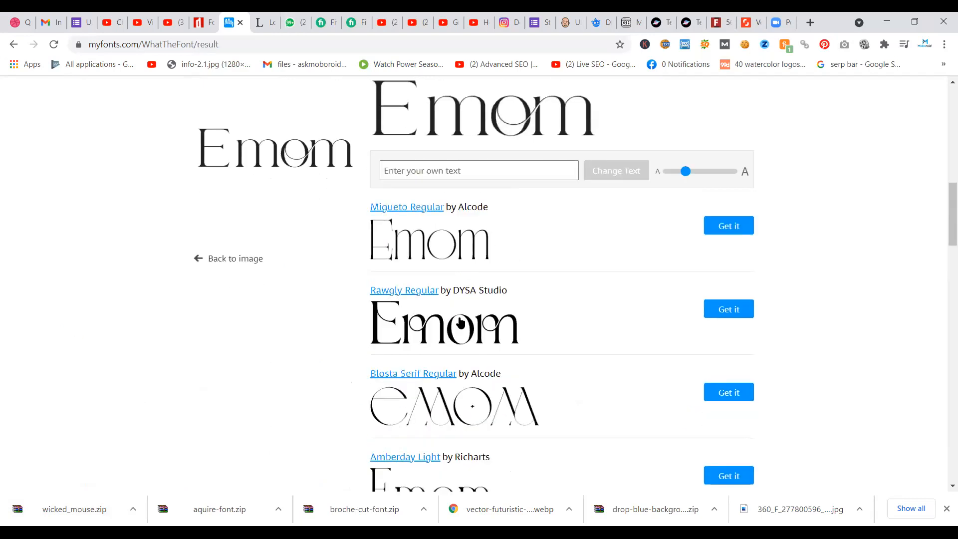
pyautogui.scroll(-1, 460, 323)
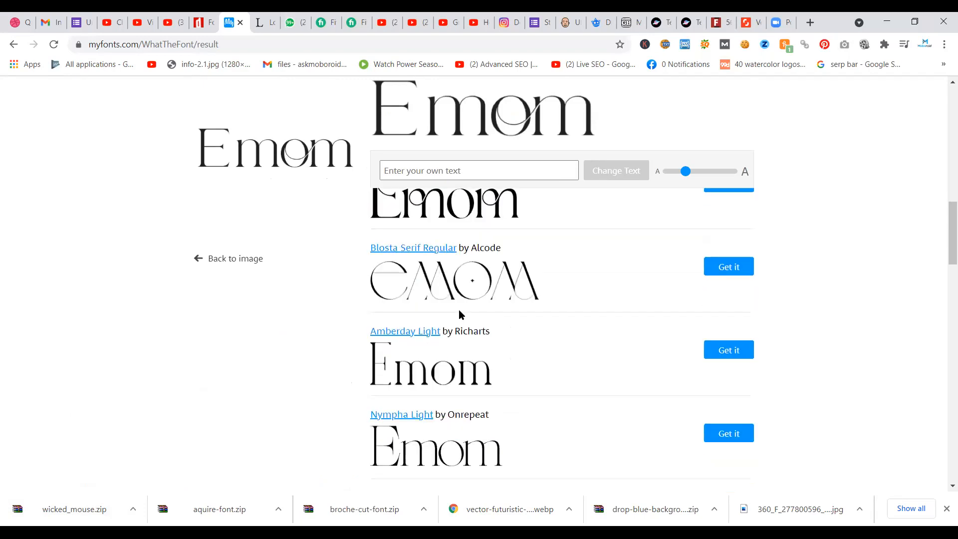
pyautogui.scroll(-3, 458, 312)
pyautogui.scroll(-8, 427, 365)
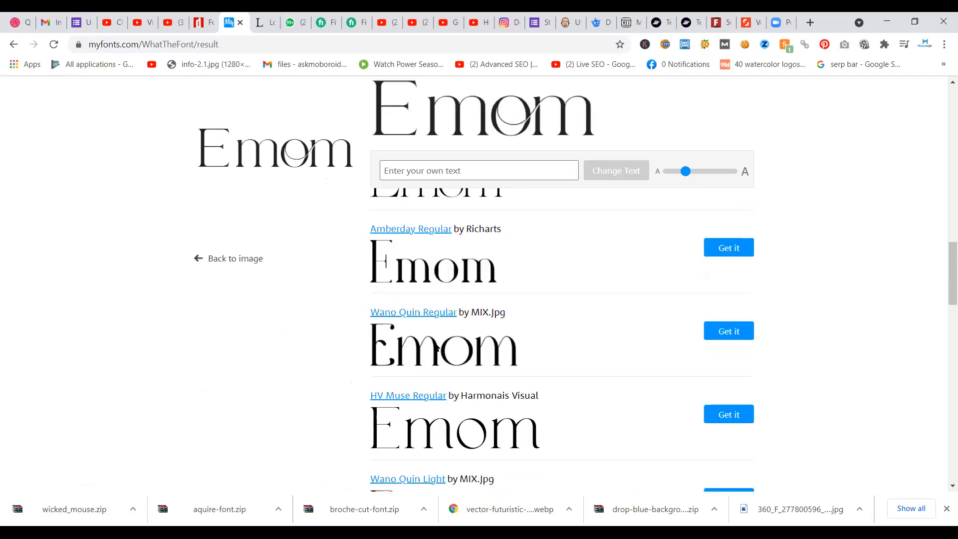
pyautogui.scroll(-7, 452, 319)
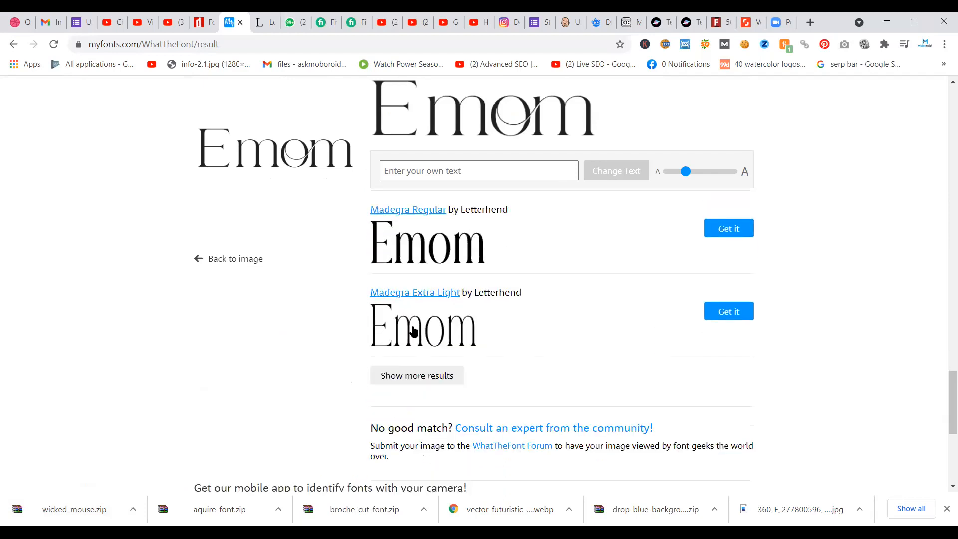
pyautogui.scroll(12, 439, 329)
pyautogui.scroll(8, 434, 339)
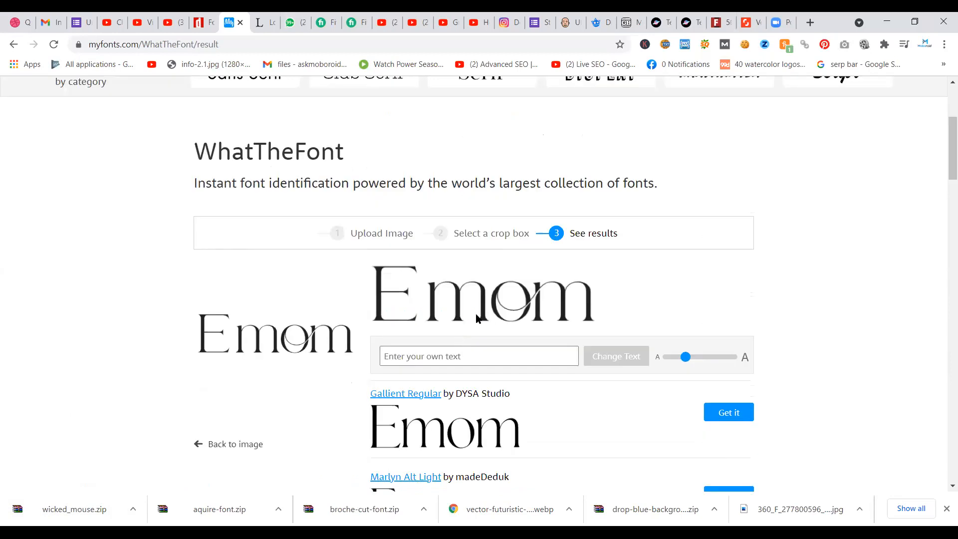
pyautogui.scroll(1, 479, 320)
# - Return to the Font identification list on dafont.com
pyautogui.hotkey('alt', 'Tab')
pyautogui.click(202, 18)
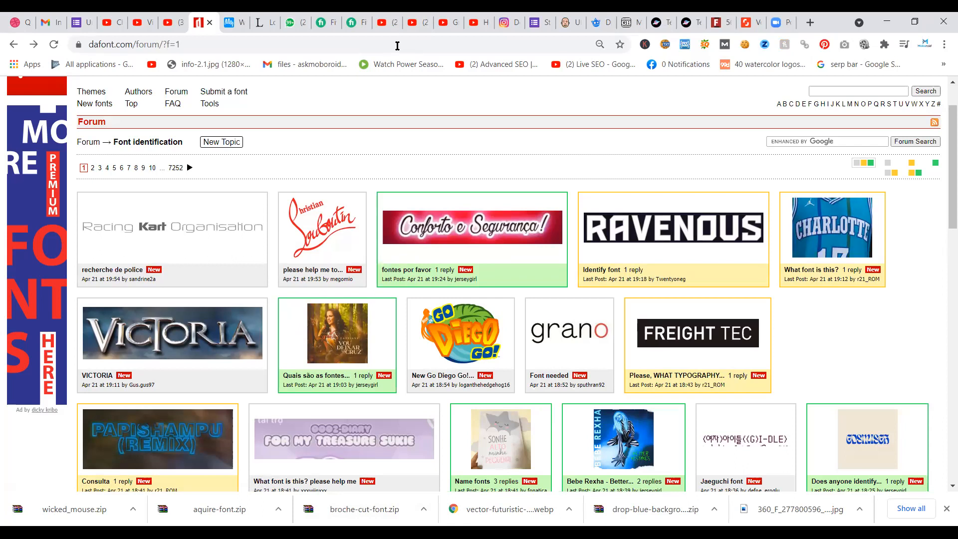
pyautogui.hotkey('alt', 'Tab')
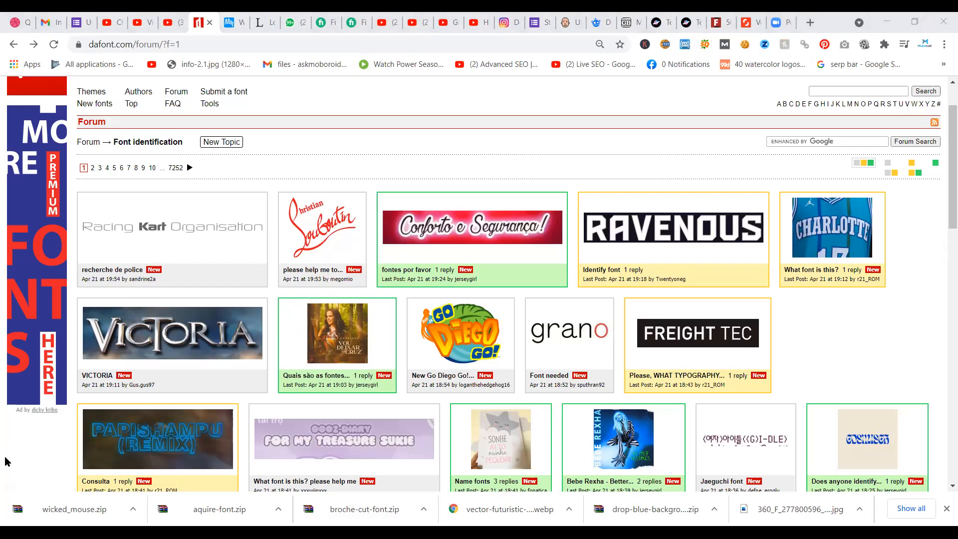
pyautogui.hotkey('alt', 'Tab')
# - Switch to Illustrator and delete the Dafont.com text above Moboroid
pyautogui.hotkey('alt', 'Tab')
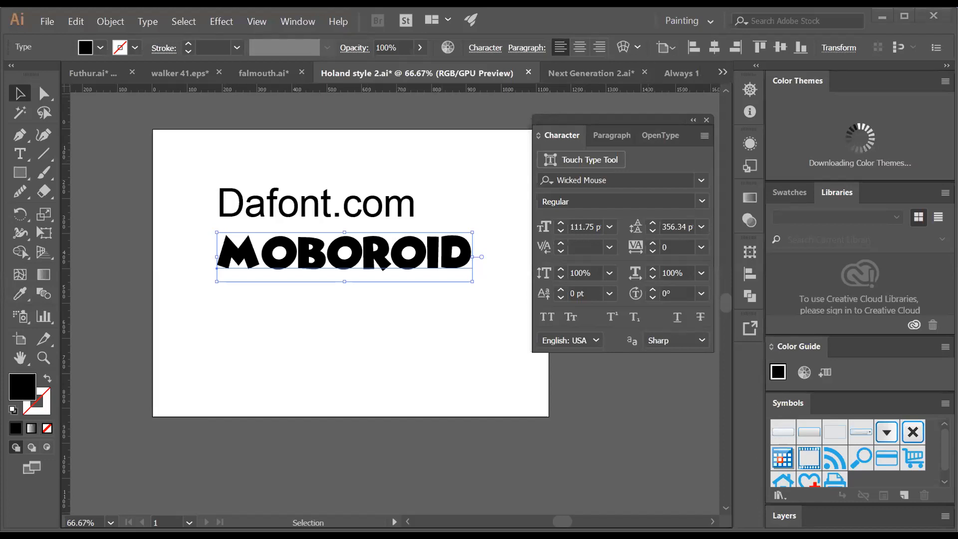
pyautogui.click(322, 212)
pyautogui.press('Delete')
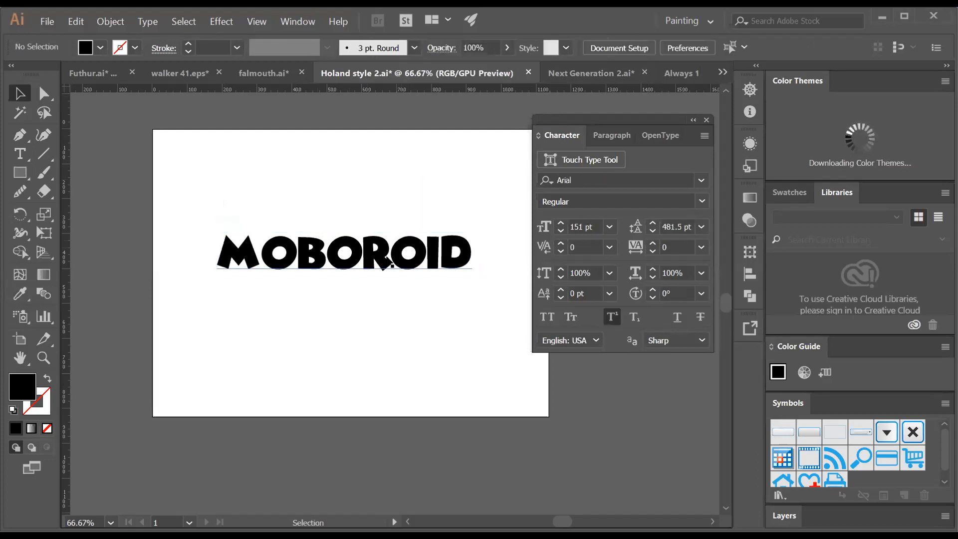
# - Set the MOBOROID wordmark in American Captain and scale it up to about 189 pt near the artboard's center
pyautogui.click(365, 265)
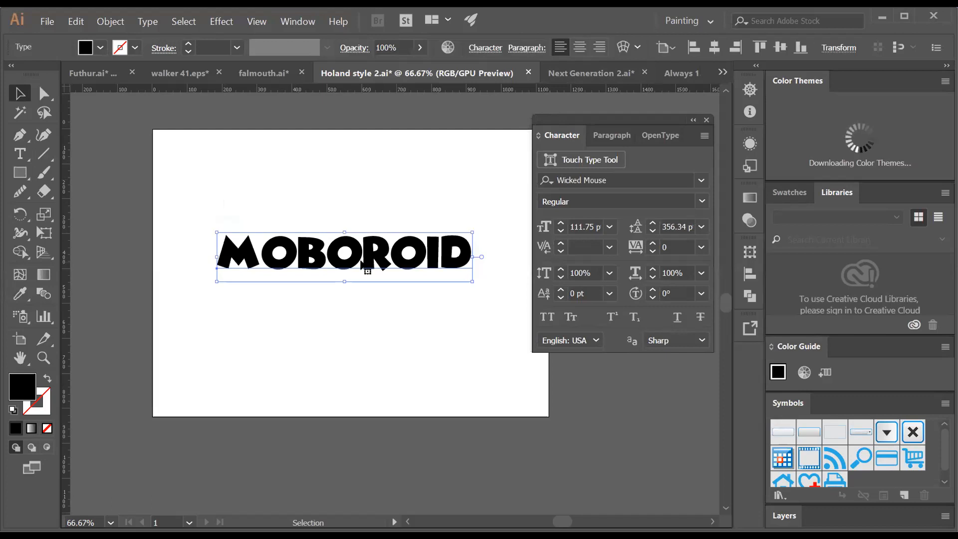
pyautogui.click(614, 176)
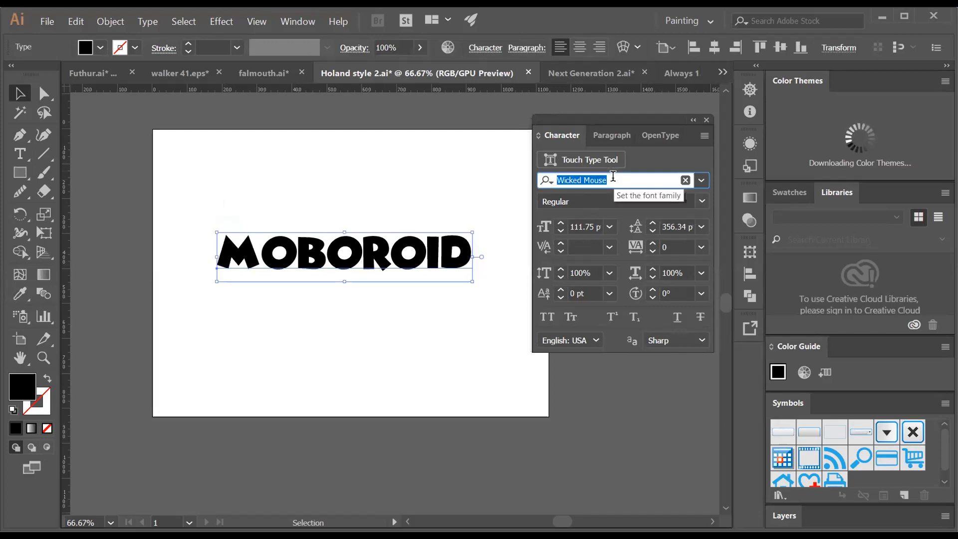
pyautogui.write('ca')
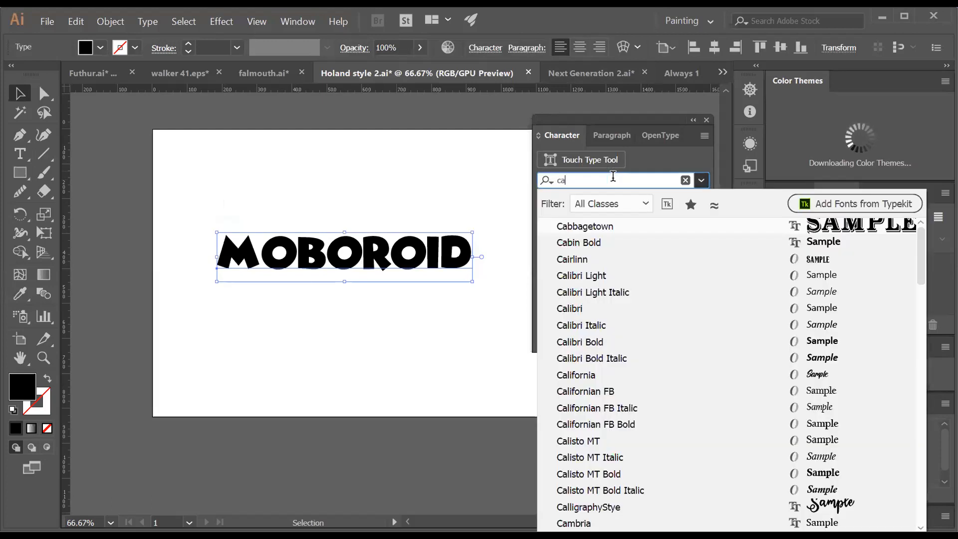
pyautogui.write('n Cap')
pyautogui.click(601, 227)
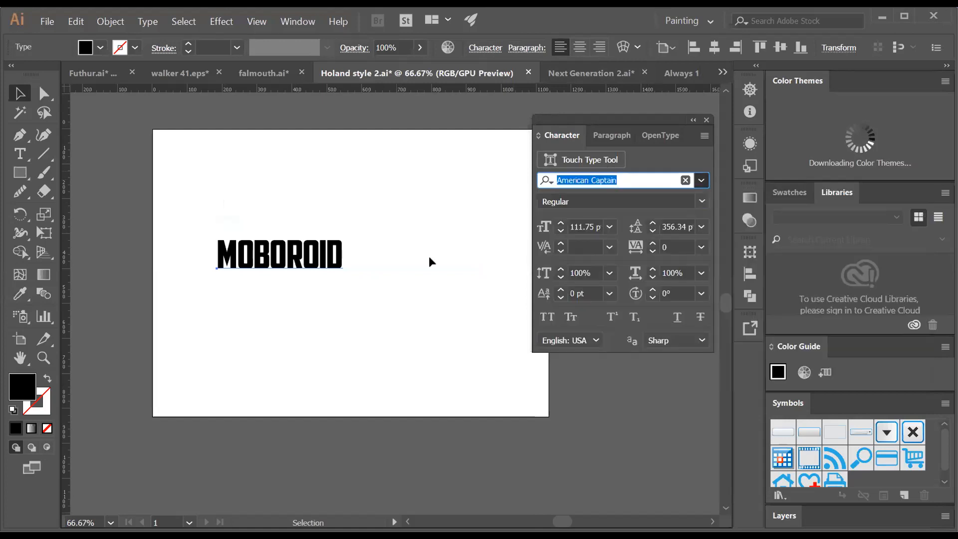
pyautogui.moveTo(344, 234); pyautogui.dragTo(430, 193)
pyautogui.moveTo(376, 244); pyautogui.dragTo(412, 270)
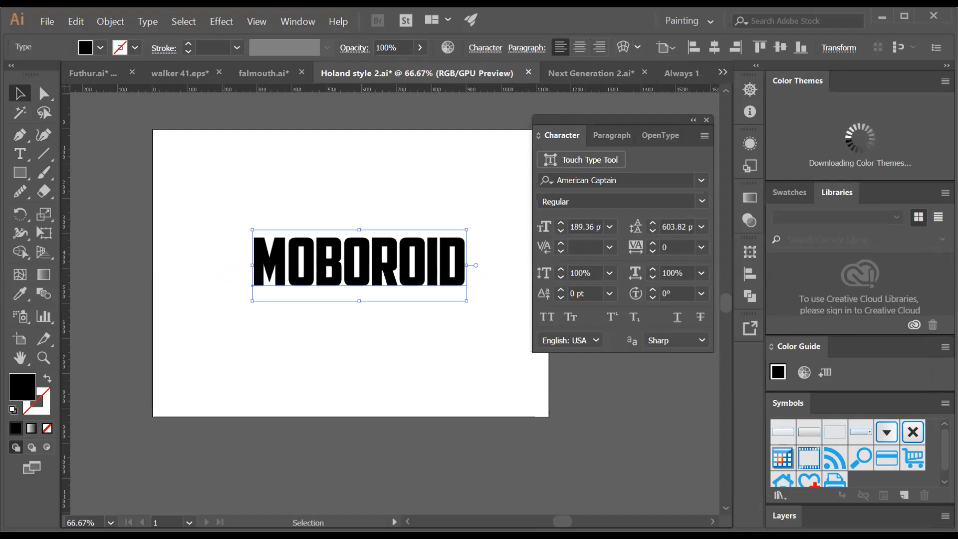
# - Preview a Bulge warp on the wordmark, discard it and close the Character panel
pyautogui.click(623, 47)
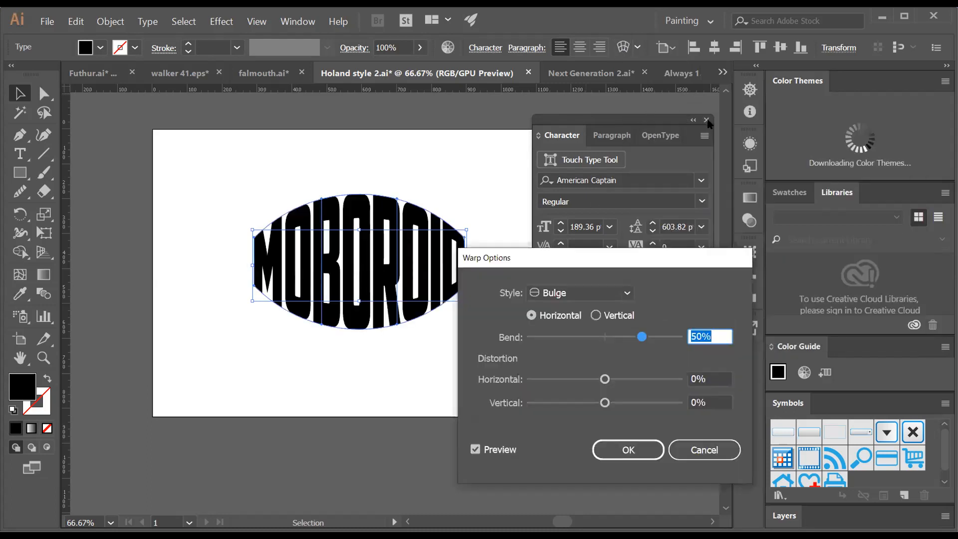
pyautogui.click(688, 457)
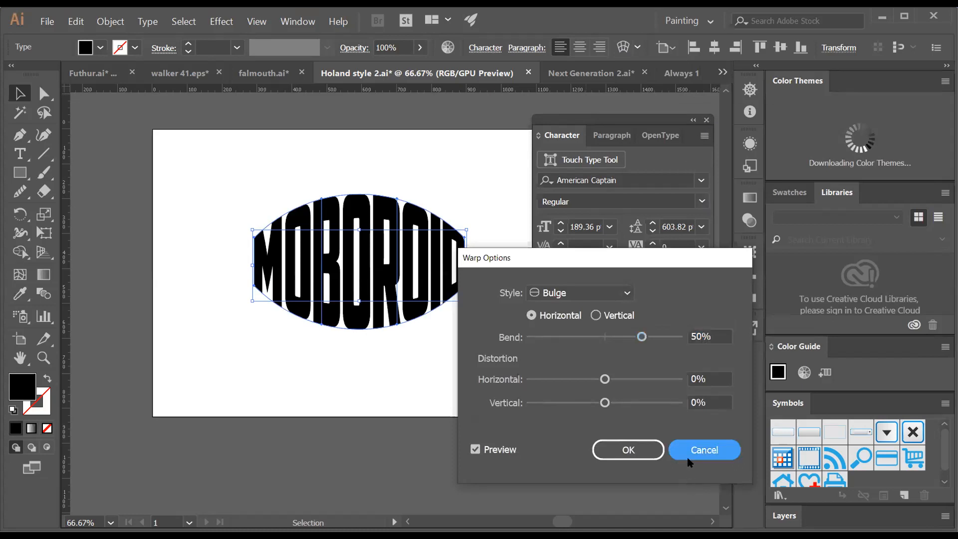
pyautogui.click(706, 120)
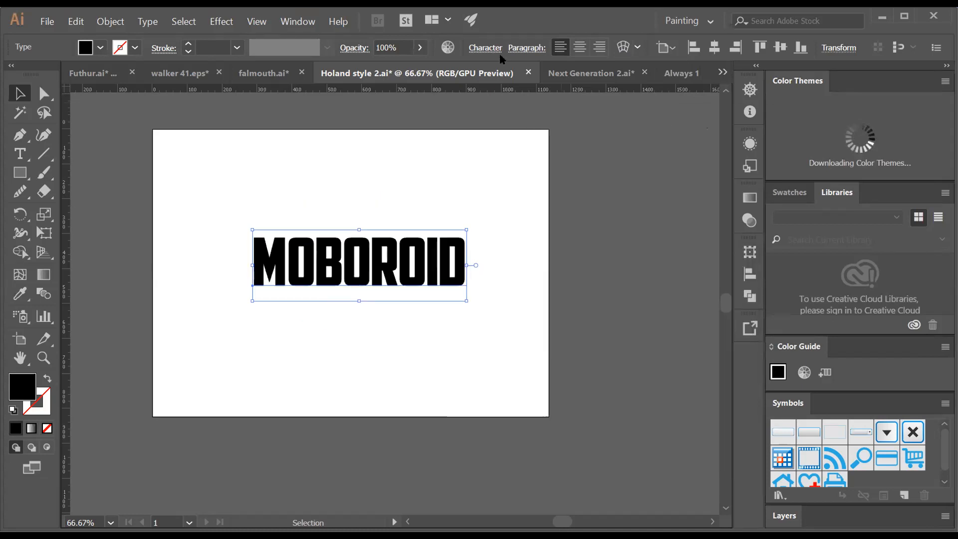
# - Start an envelope warp on the wordmark with the Arc style at 50% bend, comparing vertical orientation before choosing horizontal
pyautogui.click(623, 46)
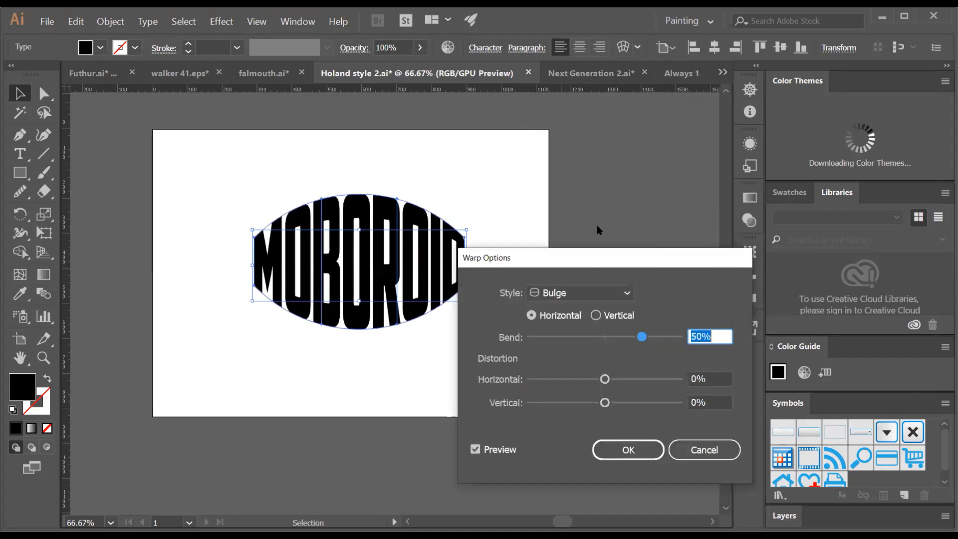
pyautogui.moveTo(594, 252); pyautogui.dragTo(635, 94)
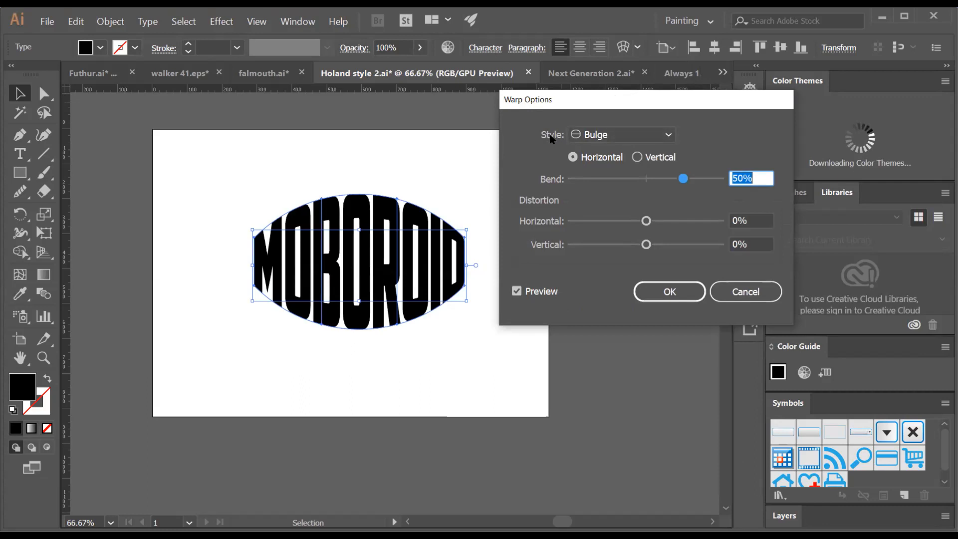
pyautogui.moveTo(605, 95); pyautogui.dragTo(602, 95)
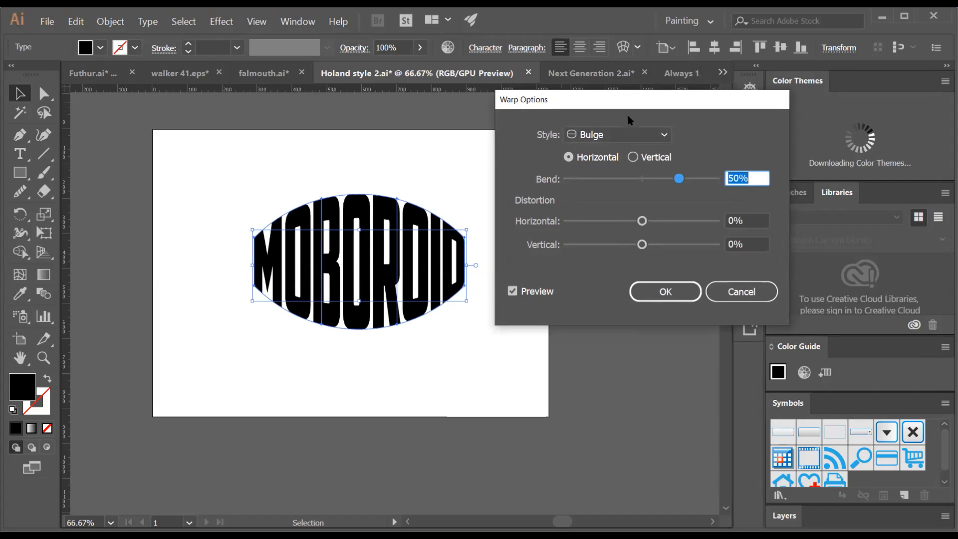
pyautogui.click(661, 135)
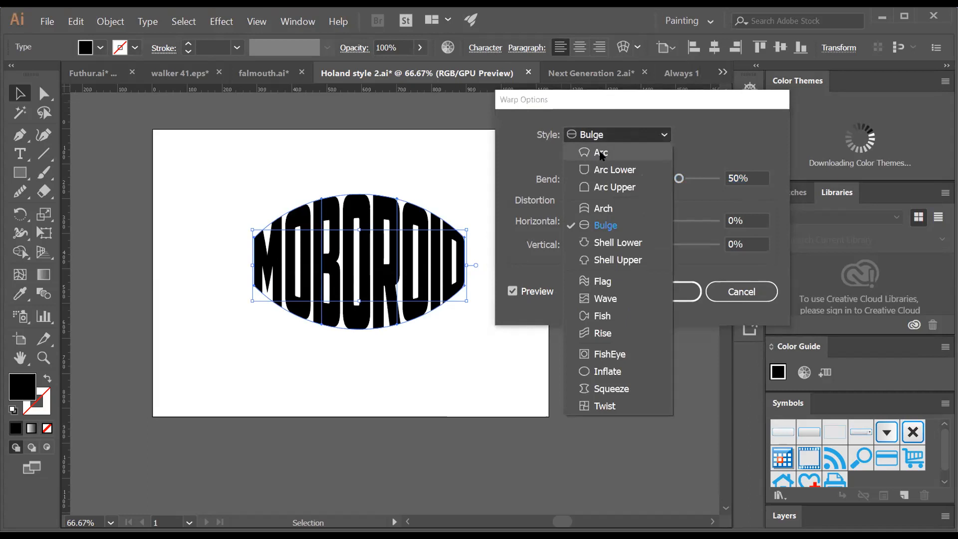
pyautogui.click(601, 155)
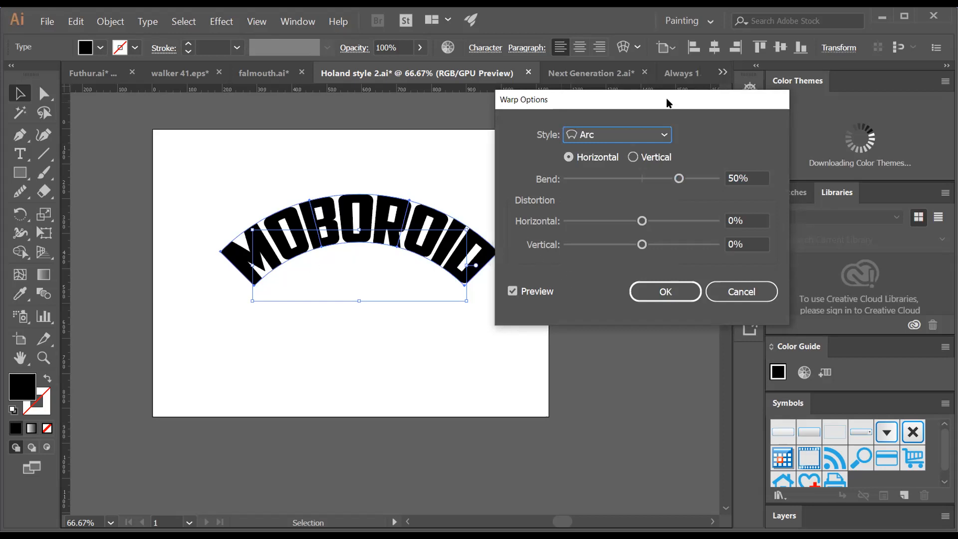
pyautogui.moveTo(672, 101); pyautogui.dragTo(682, 100)
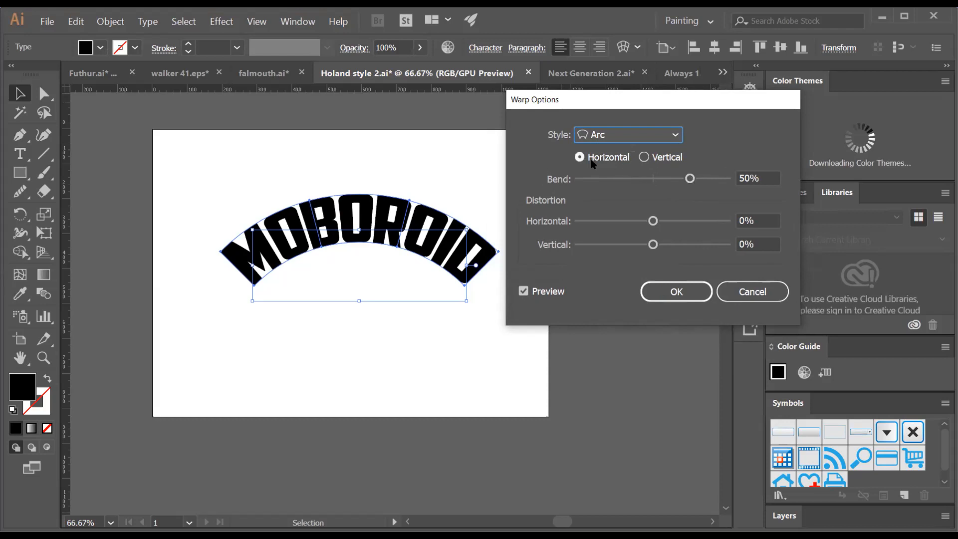
pyautogui.click(647, 156)
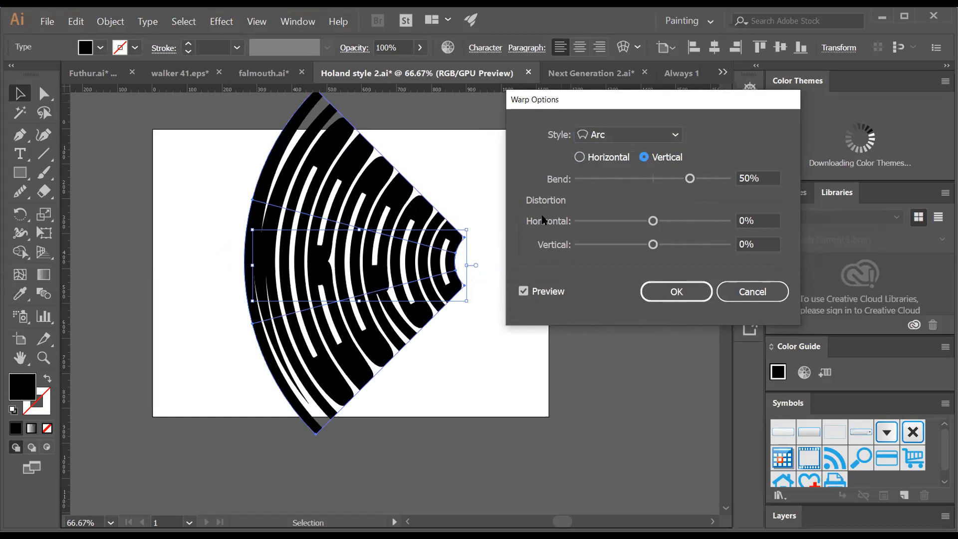
pyautogui.click(580, 157)
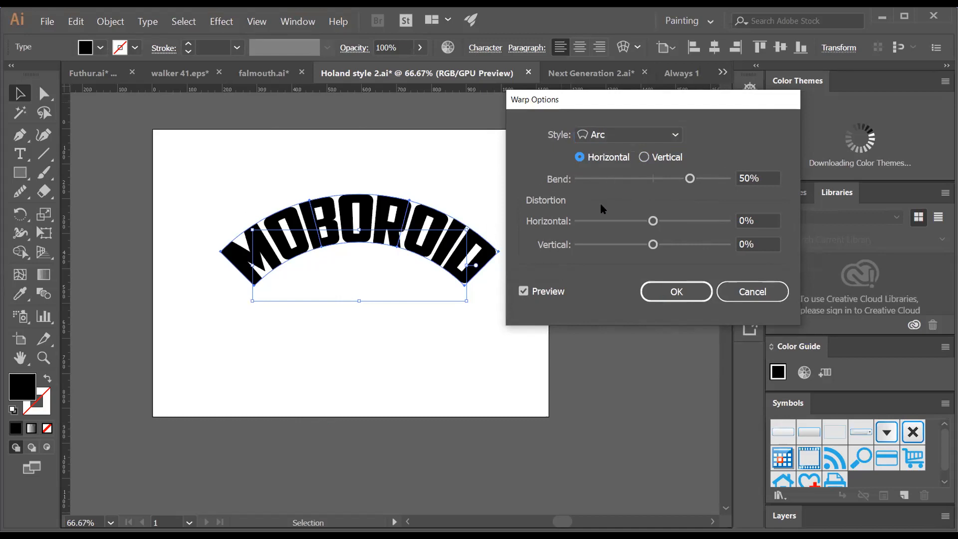
# - Try different bends on the horizontal Arc warp, including 50% and -50%, and settle on -25%
pyautogui.moveTo(689, 179); pyautogui.dragTo(650, 180)
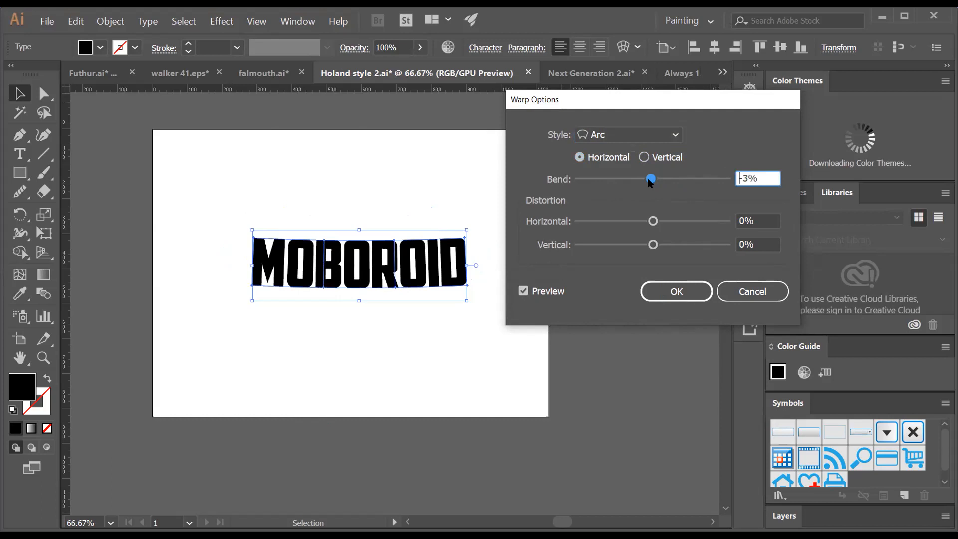
pyautogui.moveTo(650, 180); pyautogui.dragTo(687, 184)
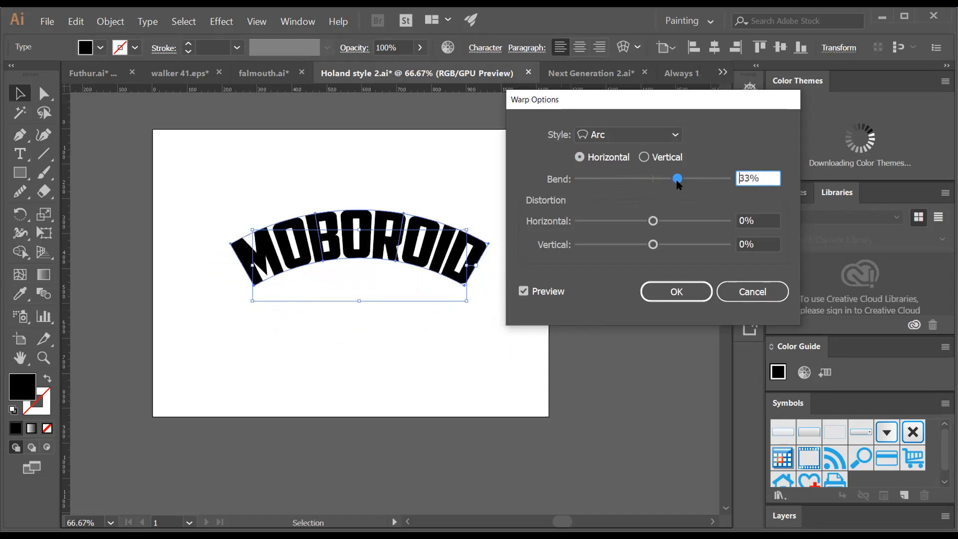
pyautogui.doubleClick(747, 178)
pyautogui.write('50')
pyautogui.moveTo(690, 178); pyautogui.dragTo(692, 178)
pyautogui.doubleClick(744, 178)
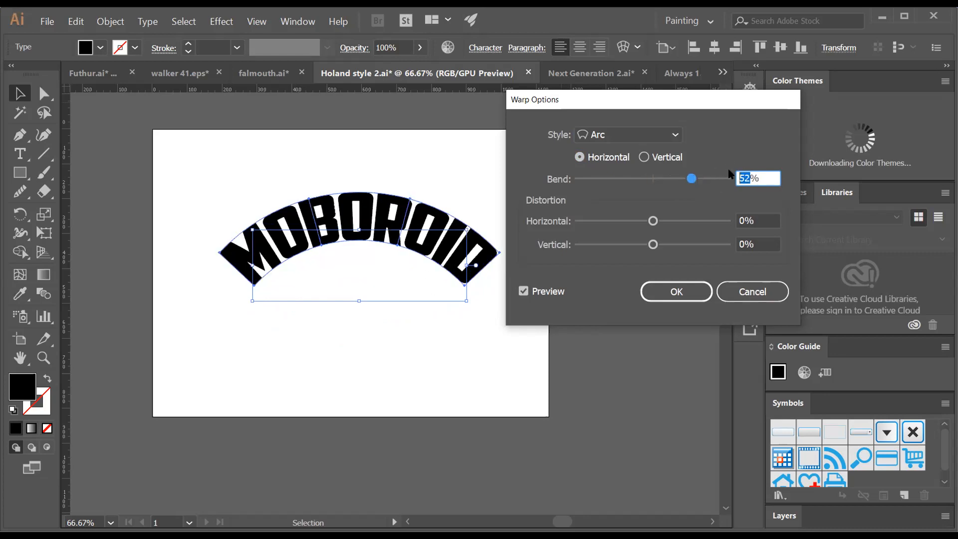
pyautogui.write('-50')
pyautogui.click(527, 290)
pyautogui.moveTo(617, 179)
pyautogui.mouseDown()
pyautogui.moveTo(654, 179)
pyautogui.moveTo(634, 178)
pyautogui.mouseUp()
# - Experiment with the Arc warp's distortion, from -93% horizontal to a final 3% horizontal and 0% vertical
pyautogui.moveTo(653, 222); pyautogui.dragTo(584, 233)
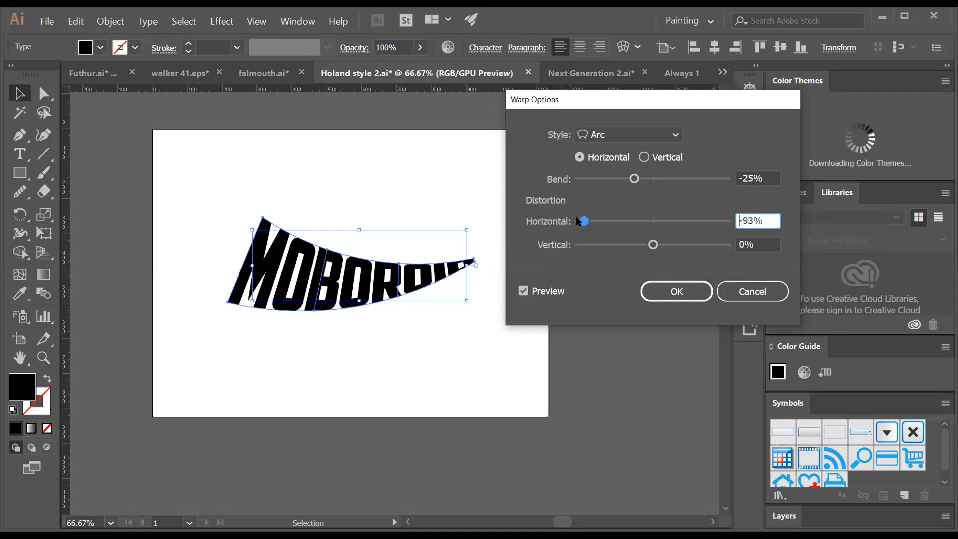
pyautogui.moveTo(584, 220); pyautogui.dragTo(661, 224)
pyautogui.moveTo(664, 246)
pyautogui.mouseDown()
pyautogui.moveTo(685, 240)
pyautogui.moveTo(622, 243)
pyautogui.moveTo(655, 249)
pyautogui.mouseUp()
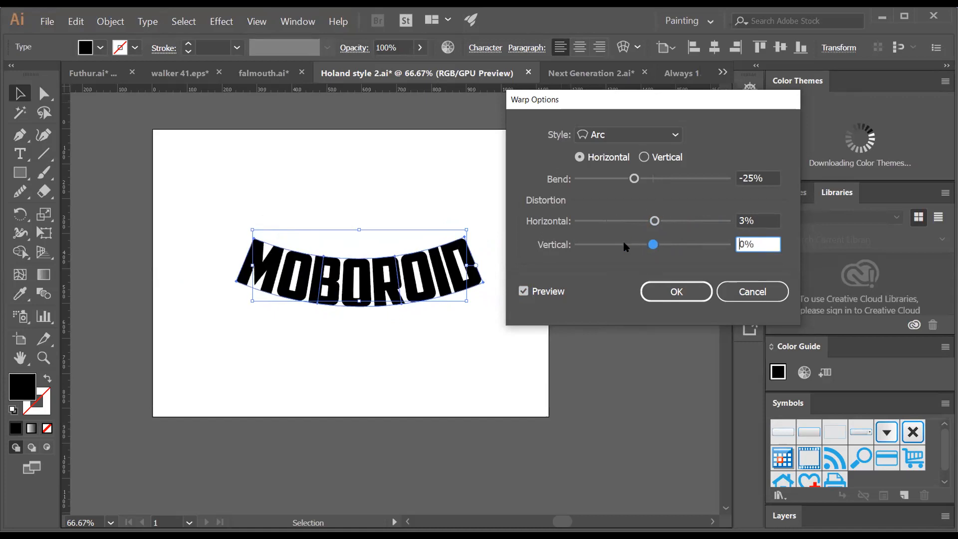
# - Change the wordmark's warp to Arc Lower with -18% bend, trying 68% horizontal distortion before setting 5% horizontal and 4% vertical
pyautogui.click(661, 134)
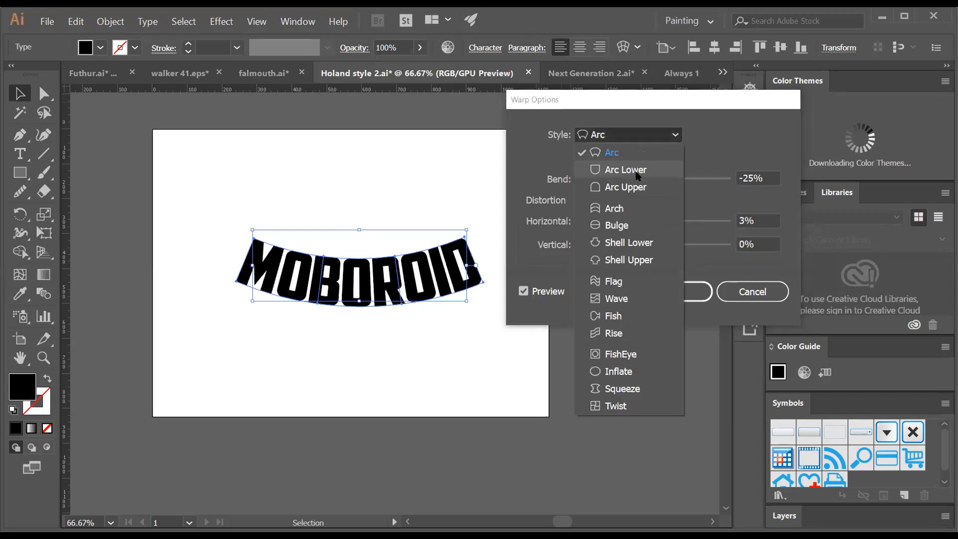
pyautogui.click(638, 171)
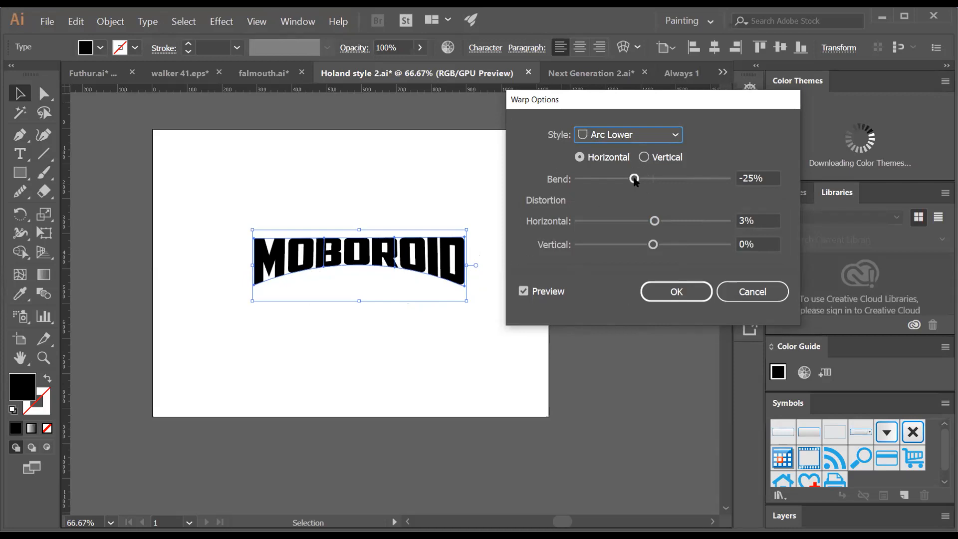
pyautogui.moveTo(635, 180)
pyautogui.mouseDown()
pyautogui.moveTo(611, 184)
pyautogui.moveTo(717, 182)
pyautogui.moveTo(636, 185)
pyautogui.mouseUp()
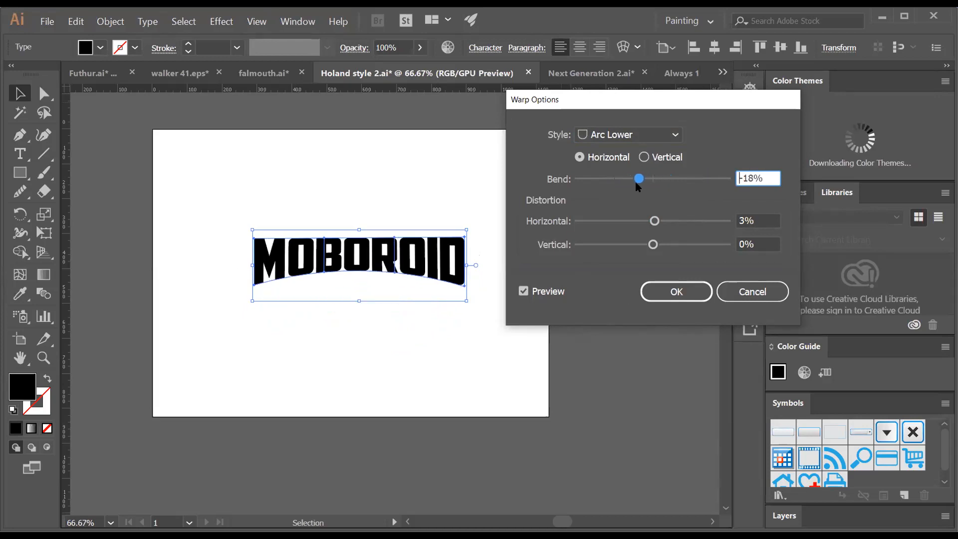
pyautogui.moveTo(655, 221); pyautogui.dragTo(706, 221)
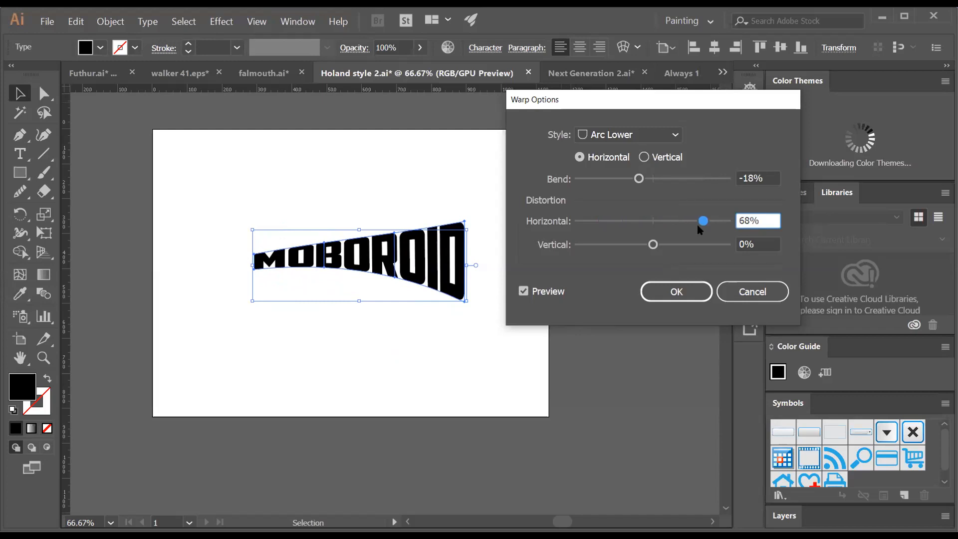
pyautogui.moveTo(702, 221); pyautogui.dragTo(655, 245)
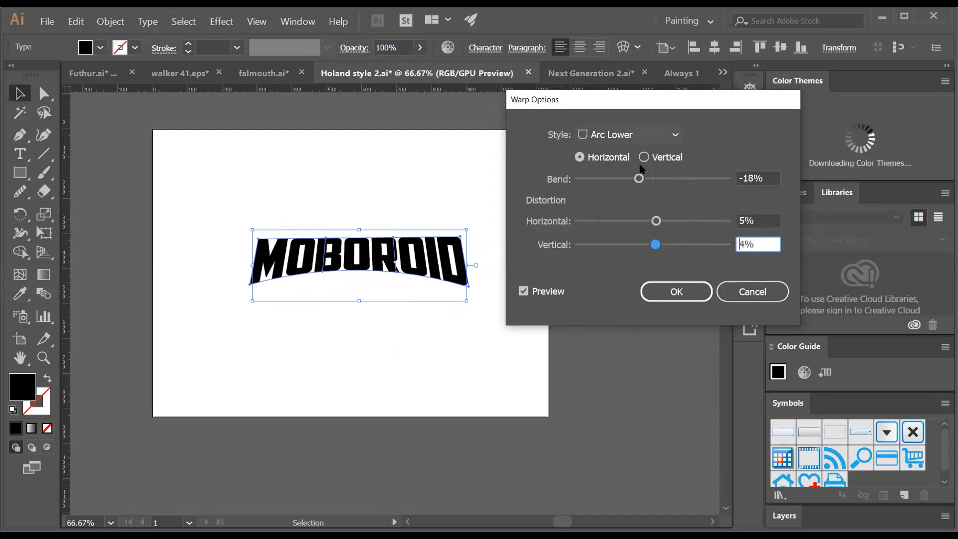
# - Change the wordmark's warp to Arc Upper with 3% bend, 0% horizontal and 2% vertical distortion
pyautogui.click(633, 139)
pyautogui.click(643, 192)
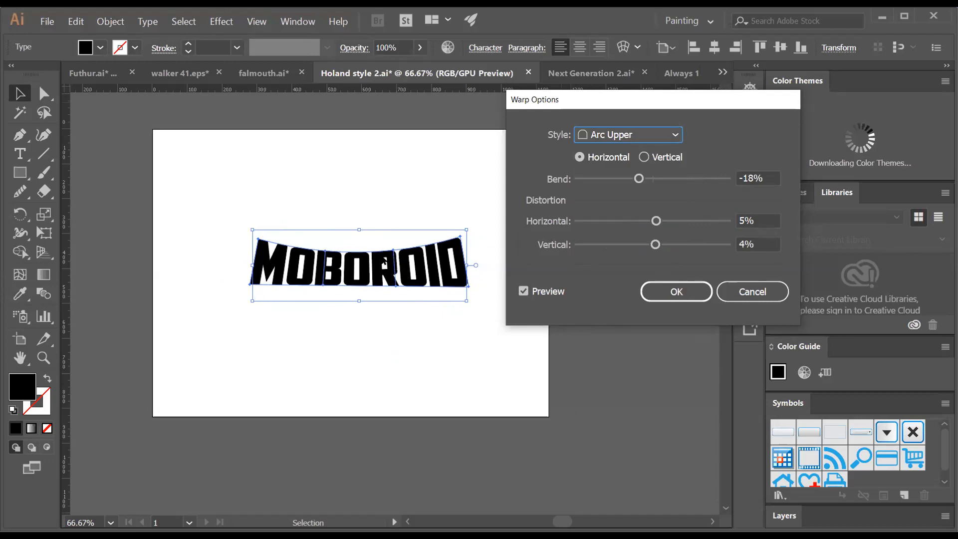
pyautogui.moveTo(642, 183)
pyautogui.mouseDown()
pyautogui.moveTo(608, 182)
pyautogui.moveTo(691, 182)
pyautogui.moveTo(653, 181)
pyautogui.mouseUp()
pyautogui.moveTo(656, 220); pyautogui.dragTo(699, 222)
pyautogui.moveTo(657, 250)
pyautogui.mouseDown()
pyautogui.moveTo(623, 250)
pyautogui.moveTo(690, 252)
pyautogui.moveTo(654, 249)
pyautogui.mouseUp()
pyautogui.moveTo(698, 221); pyautogui.dragTo(657, 219)
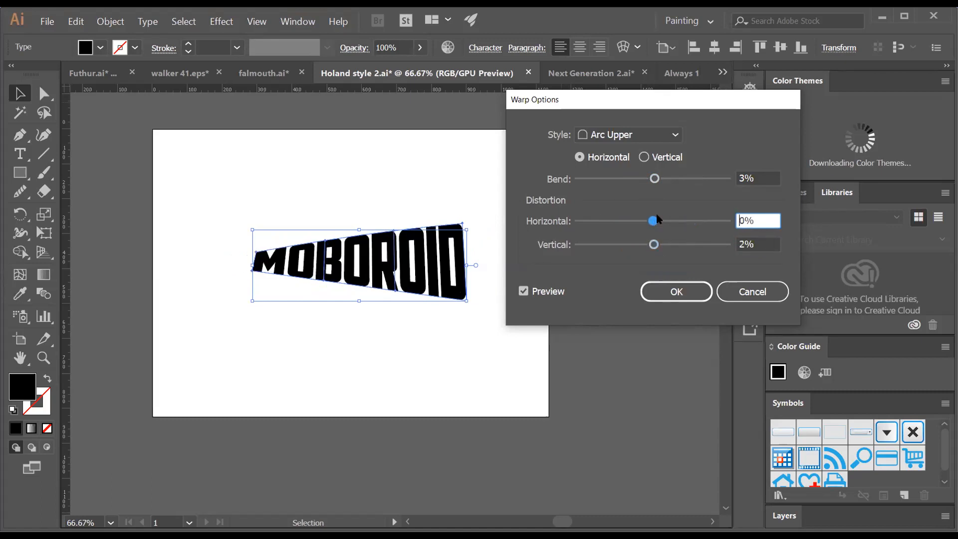
# - Try the Arch warp style on the wordmark with 1% bend and test its horizontal distortion, returning it to 0%
pyautogui.click(630, 134)
pyautogui.click(618, 209)
pyautogui.moveTo(655, 179)
pyautogui.mouseDown()
pyautogui.moveTo(706, 179)
pyautogui.moveTo(590, 177)
pyautogui.moveTo(653, 179)
pyautogui.mouseUp()
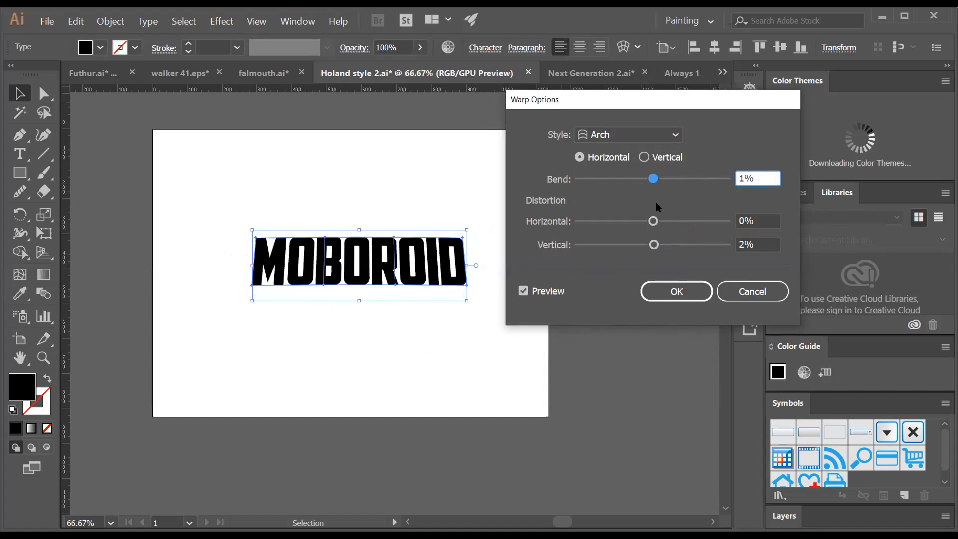
pyautogui.moveTo(653, 221)
pyautogui.mouseDown()
pyautogui.moveTo(606, 227)
pyautogui.moveTo(712, 220)
pyautogui.moveTo(653, 222)
pyautogui.mouseUp()
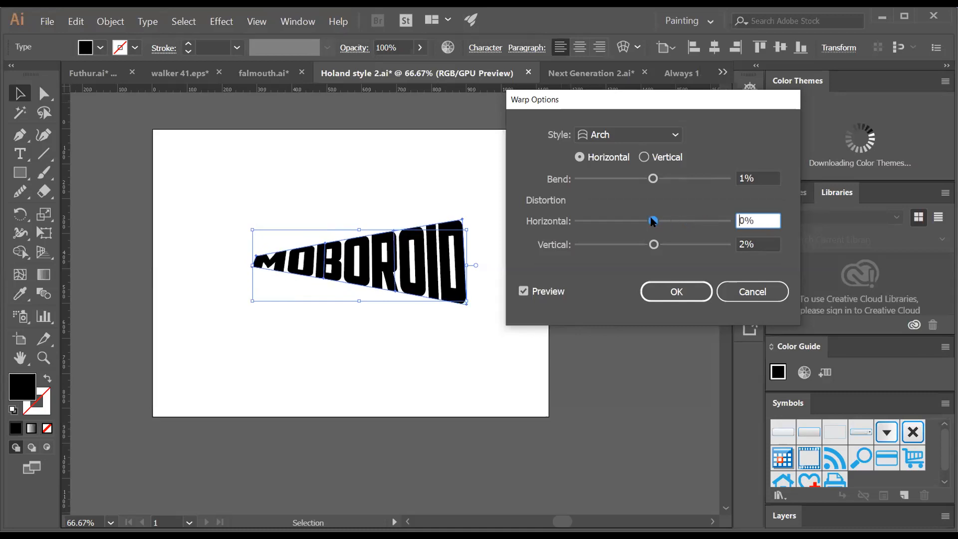
# - Switch the warp style to Bulge, try a 69% bend, and set -3% bend with -2% horizontal distortion
pyautogui.click(624, 131)
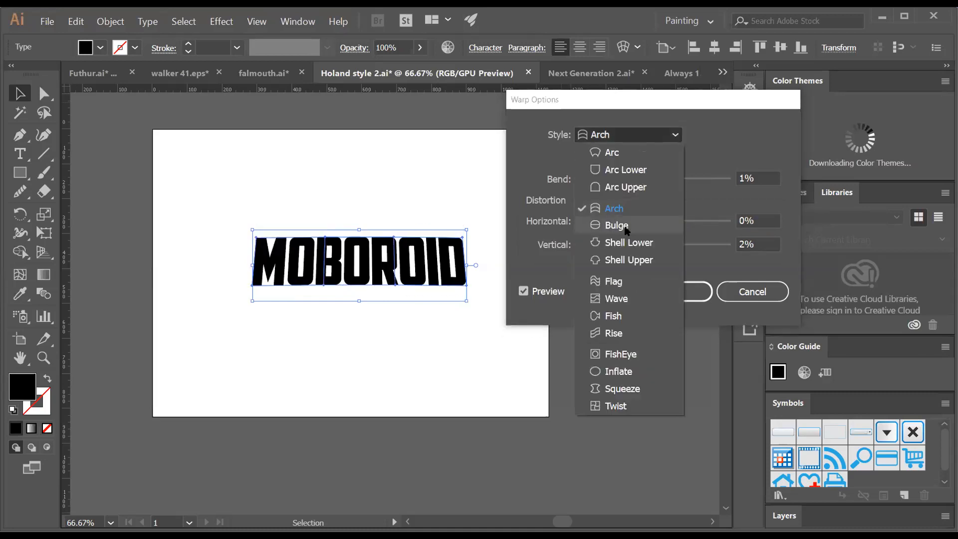
pyautogui.click(616, 225)
pyautogui.moveTo(658, 179); pyautogui.dragTo(705, 178)
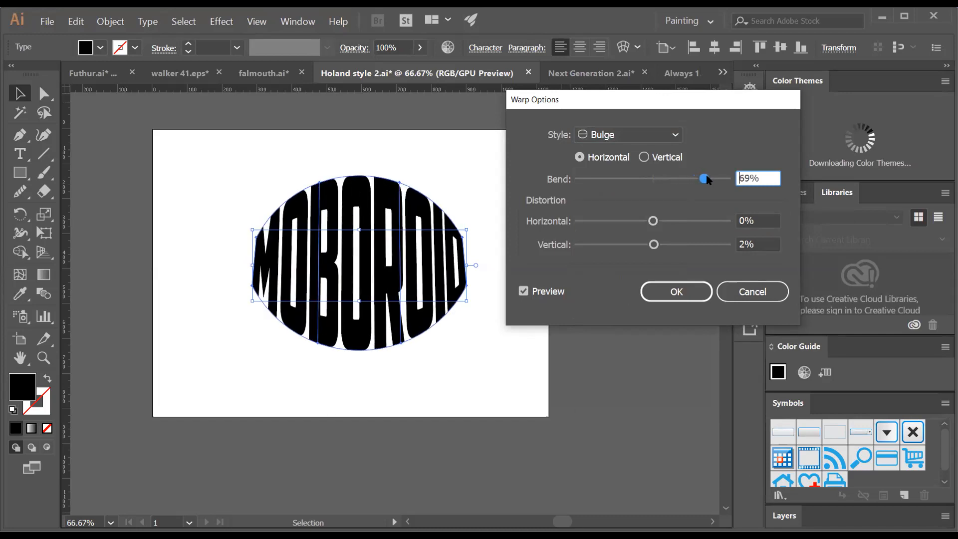
pyautogui.moveTo(706, 178); pyautogui.dragTo(651, 220)
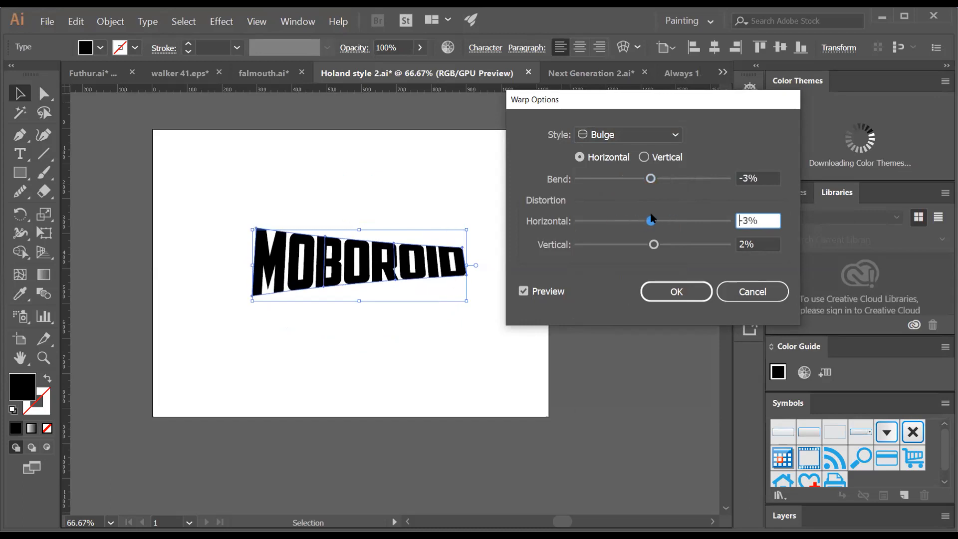
# - Switch the wordmark's warp style to Shell Lower with a 48% bend
pyautogui.click(651, 136)
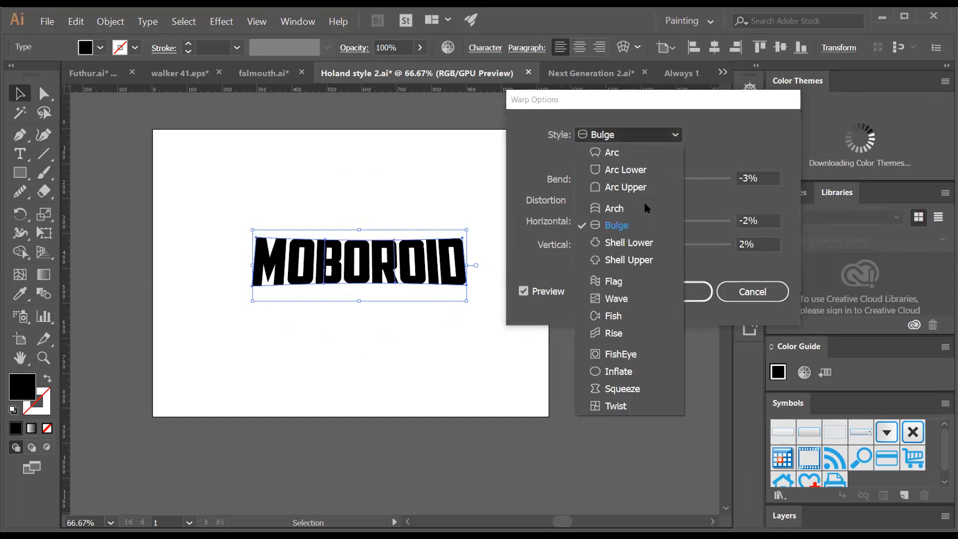
pyautogui.click(647, 244)
pyautogui.moveTo(651, 179); pyautogui.dragTo(689, 179)
# - Try the Shell Upper warp style with 48% bend on the wordmark, and the Flag style with 94% bend
pyautogui.click(649, 133)
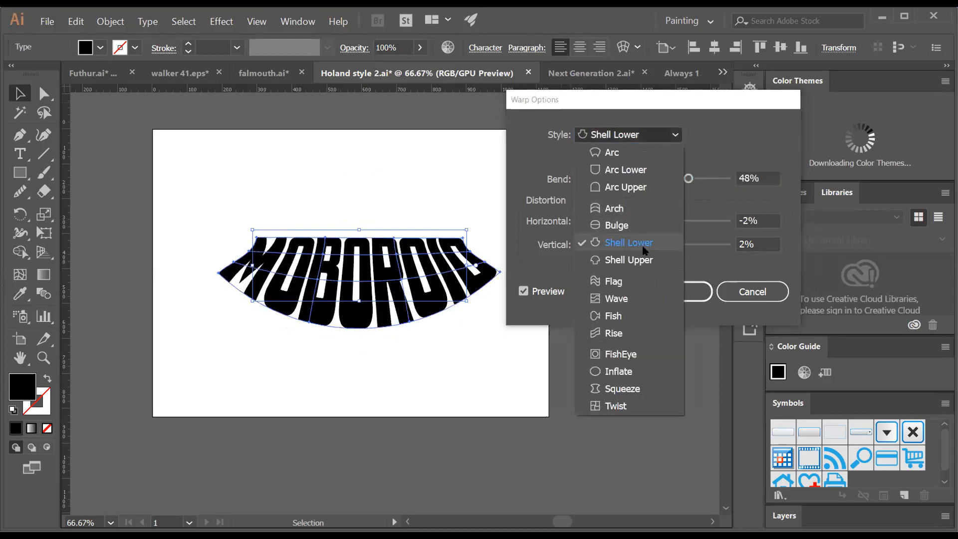
pyautogui.click(644, 259)
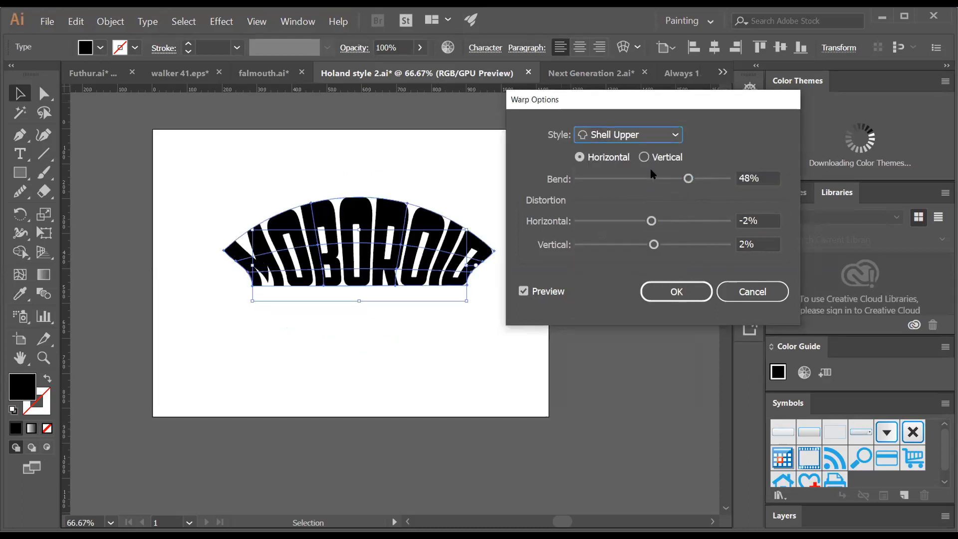
pyautogui.click(651, 140)
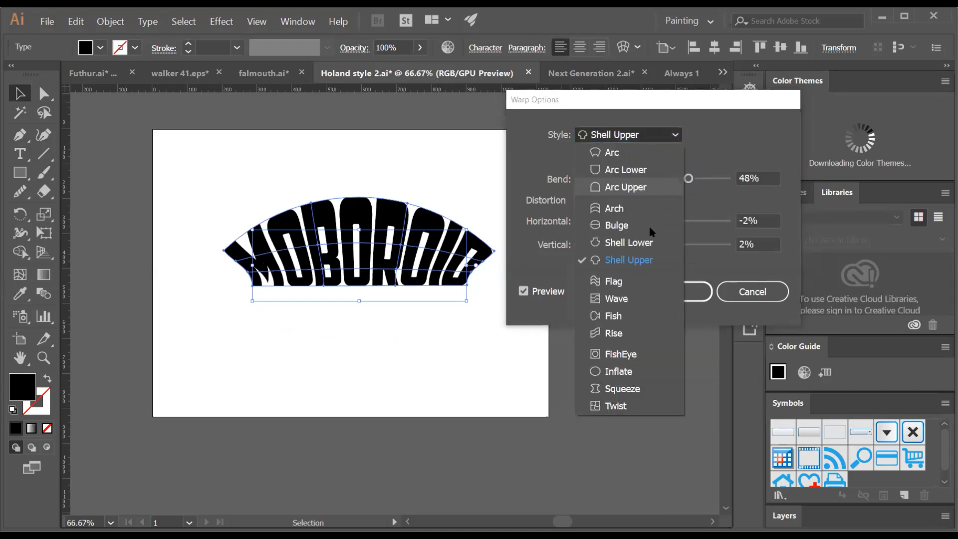
pyautogui.click(622, 280)
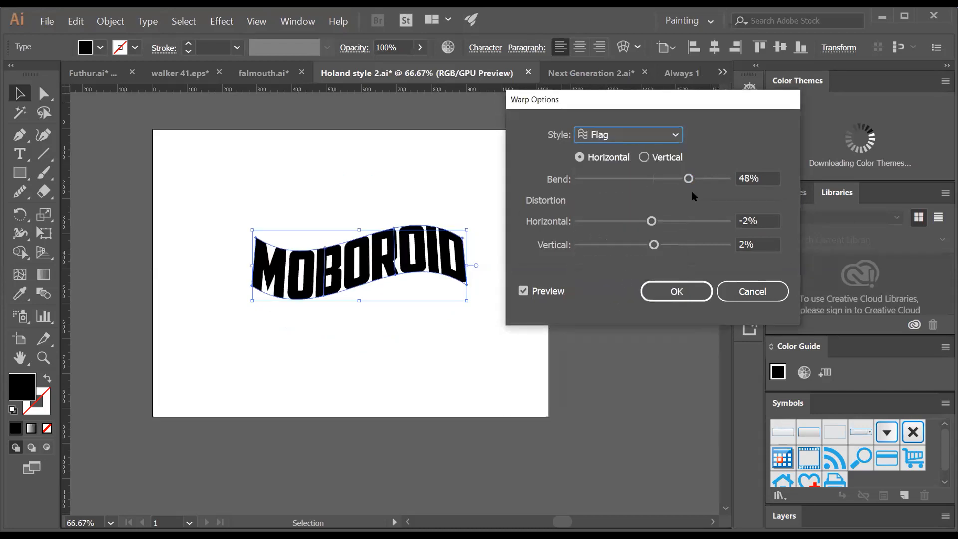
pyautogui.moveTo(704, 179); pyautogui.dragTo(723, 178)
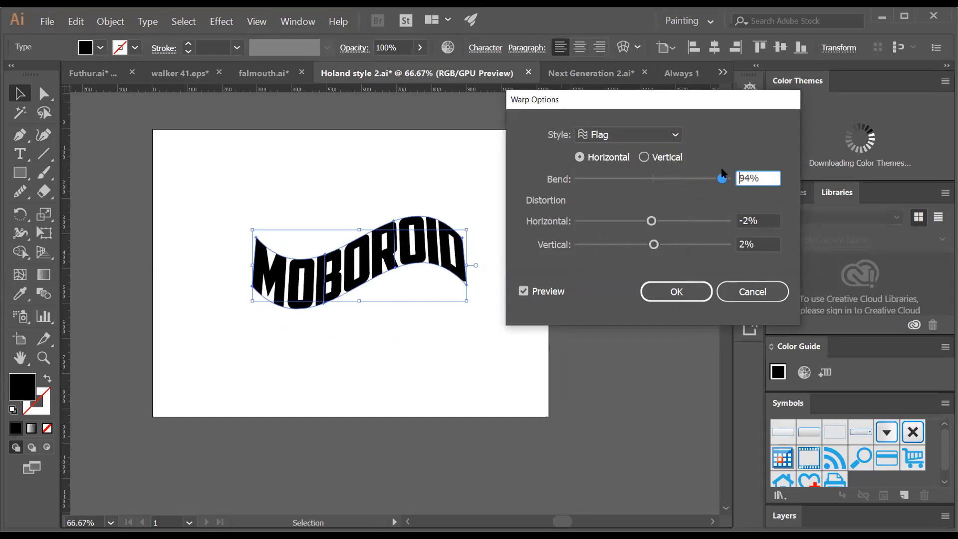
# - Try the Wave warp style with 0% bend and the Fish style with -2% bend on the wordmark
pyautogui.click(596, 133)
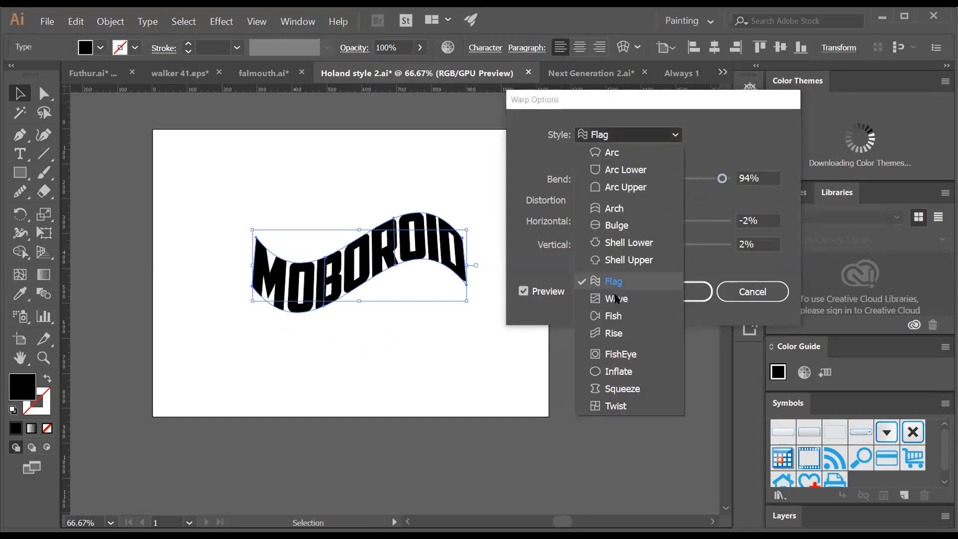
pyautogui.click(617, 299)
pyautogui.moveTo(723, 178); pyautogui.dragTo(653, 178)
pyautogui.click(635, 132)
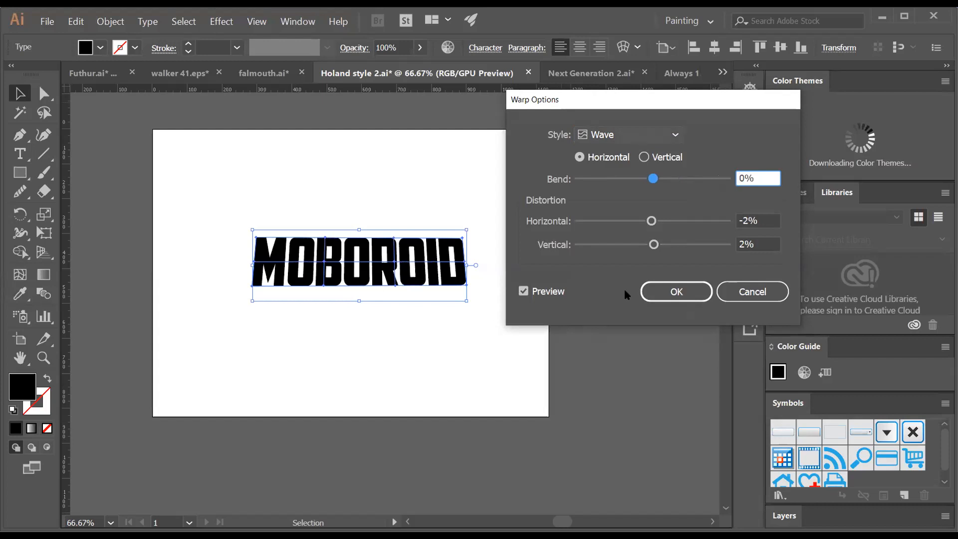
pyautogui.click(613, 316)
pyautogui.moveTo(652, 178)
pyautogui.mouseDown()
pyautogui.moveTo(717, 175)
pyautogui.moveTo(651, 178)
pyautogui.mouseUp()
# - Try the Rise warp style with 60% bend and the FishEye style with -54% bend on the wordmark
pyautogui.click(649, 135)
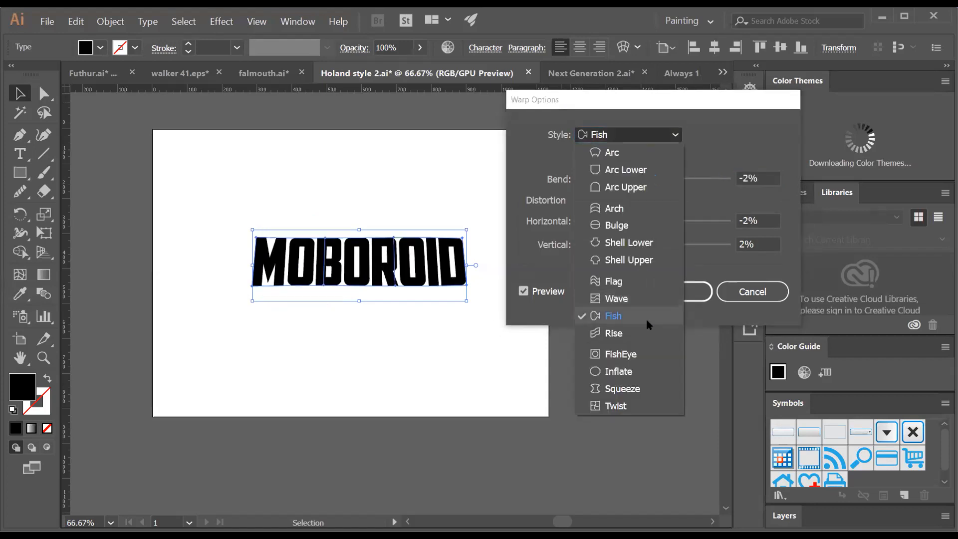
pyautogui.click(623, 333)
pyautogui.moveTo(652, 178); pyautogui.dragTo(699, 175)
pyautogui.click(633, 131)
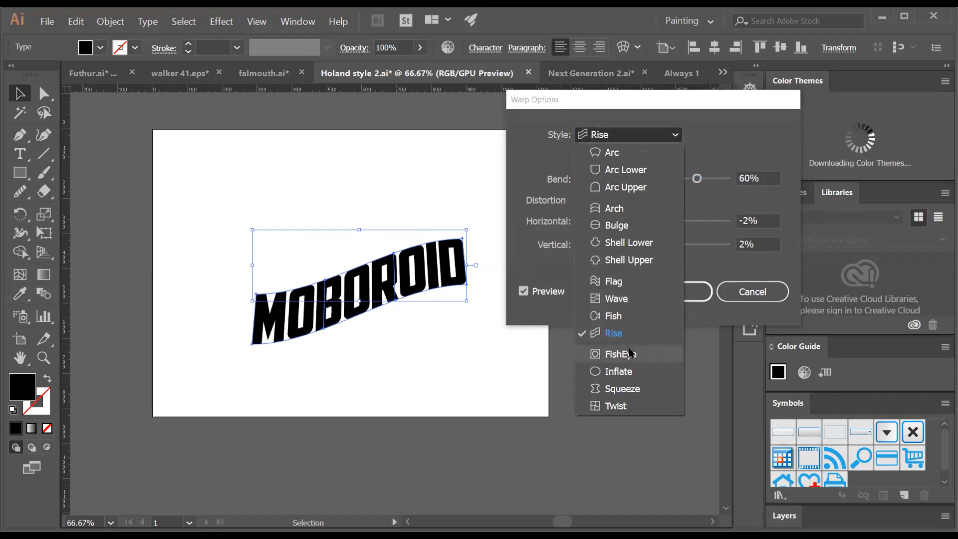
pyautogui.click(630, 353)
pyautogui.moveTo(697, 179); pyautogui.dragTo(612, 178)
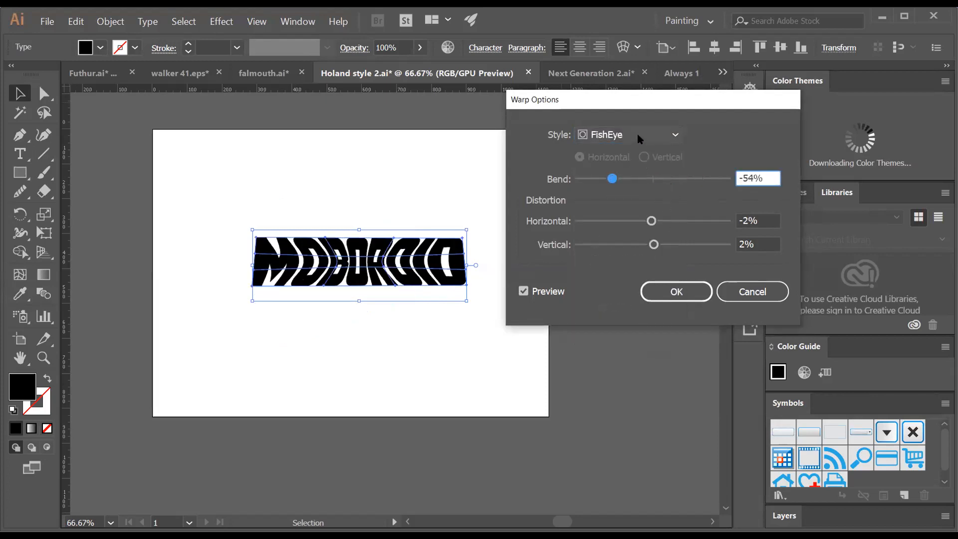
# - Try the Inflate warp style with 1% bend and the Squeeze style with 3% bend on the wordmark
pyautogui.click(636, 131)
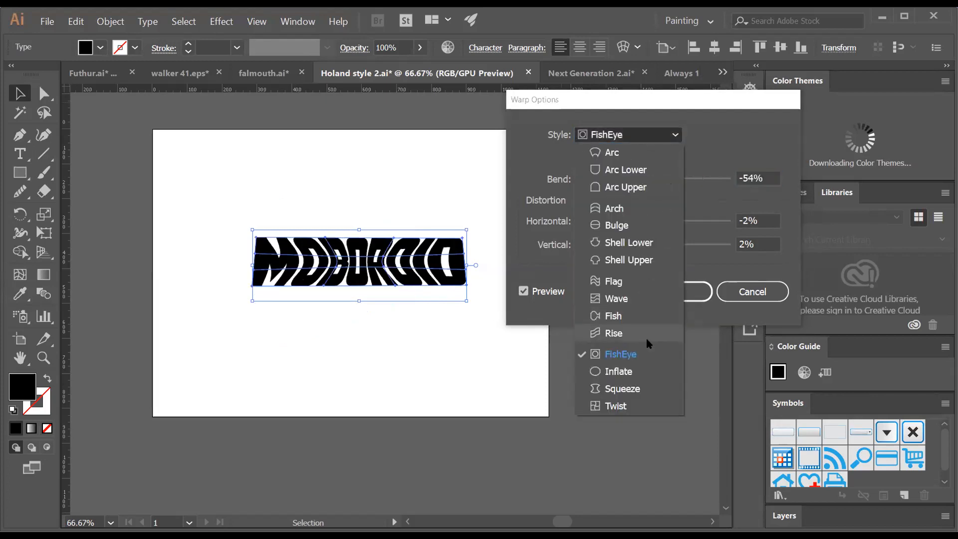
pyautogui.click(642, 371)
pyautogui.moveTo(614, 178); pyautogui.dragTo(652, 178)
pyautogui.click(655, 131)
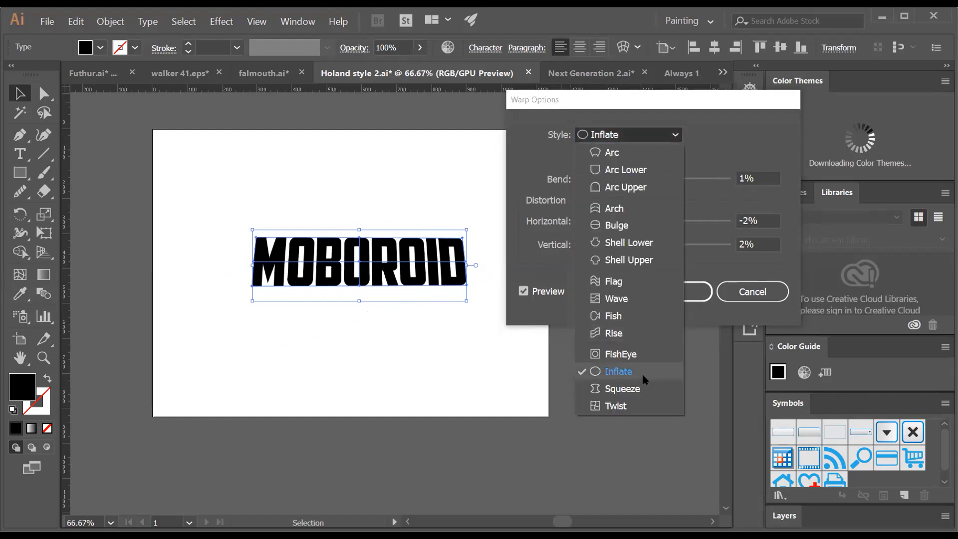
pyautogui.click(640, 389)
pyautogui.moveTo(654, 178)
pyautogui.mouseDown()
pyautogui.moveTo(719, 179)
pyautogui.moveTo(655, 178)
pyautogui.mouseUp()
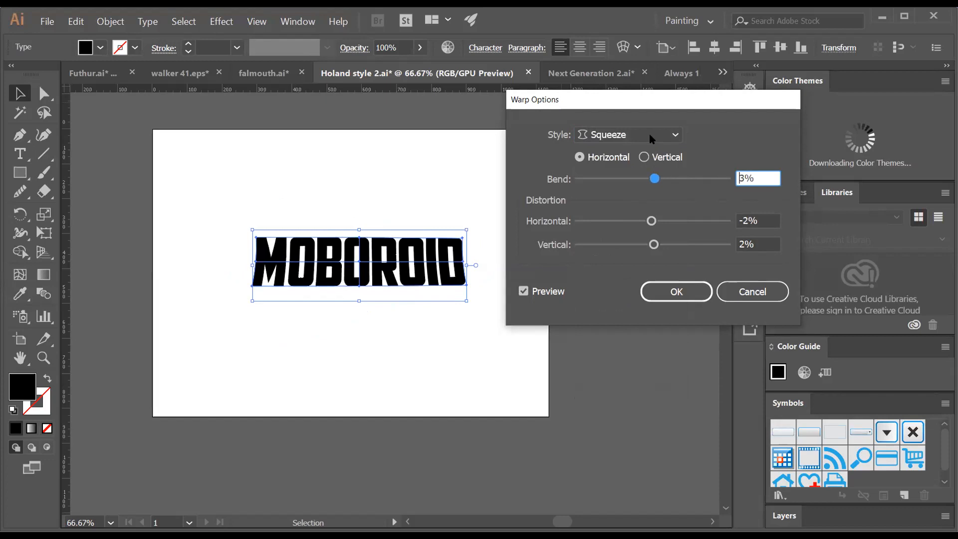
# - Try the Twist warp style with 0% bend on the wordmark, and discard the warp
pyautogui.click(649, 133)
pyautogui.click(646, 403)
pyautogui.moveTo(652, 178)
pyautogui.mouseDown()
pyautogui.moveTo(608, 179)
pyautogui.moveTo(651, 183)
pyautogui.mouseUp()
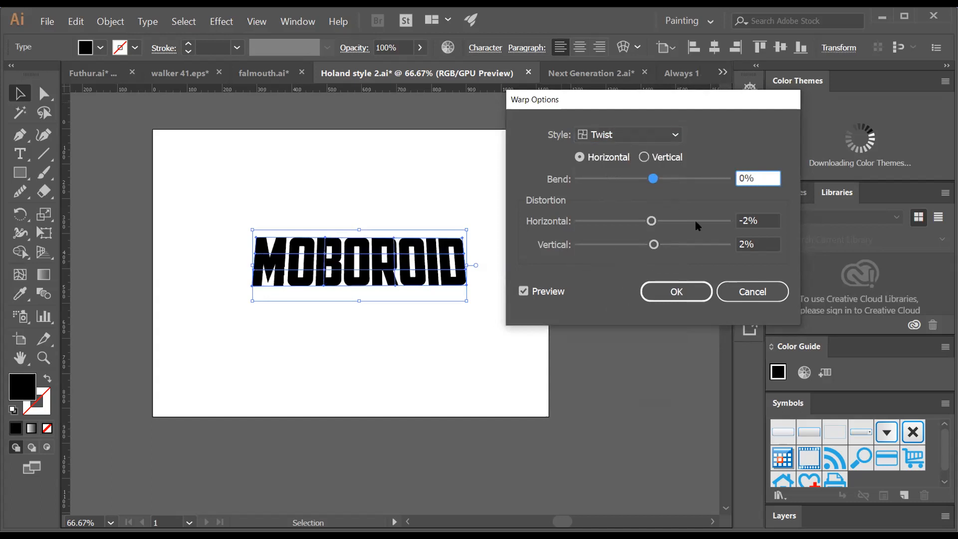
pyautogui.click(674, 298)
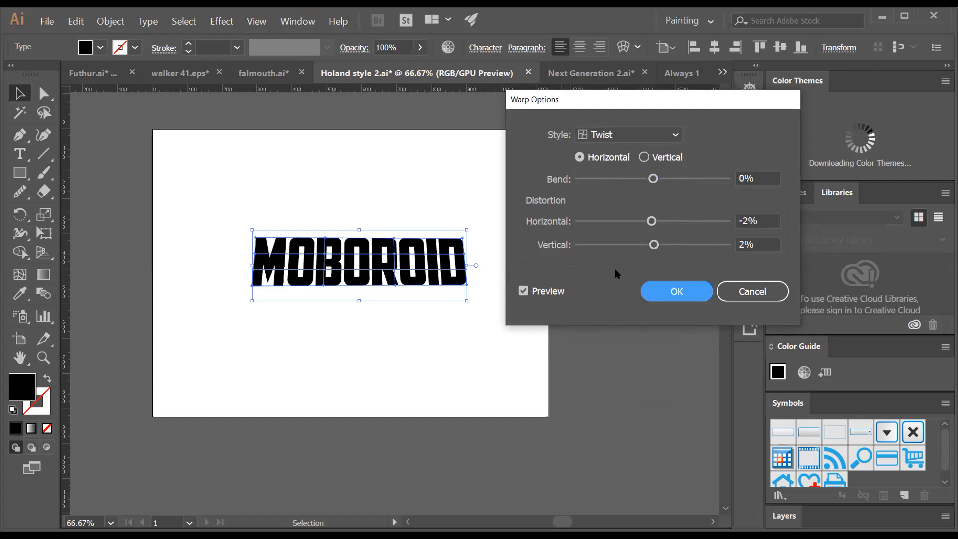
pyautogui.click(704, 284)
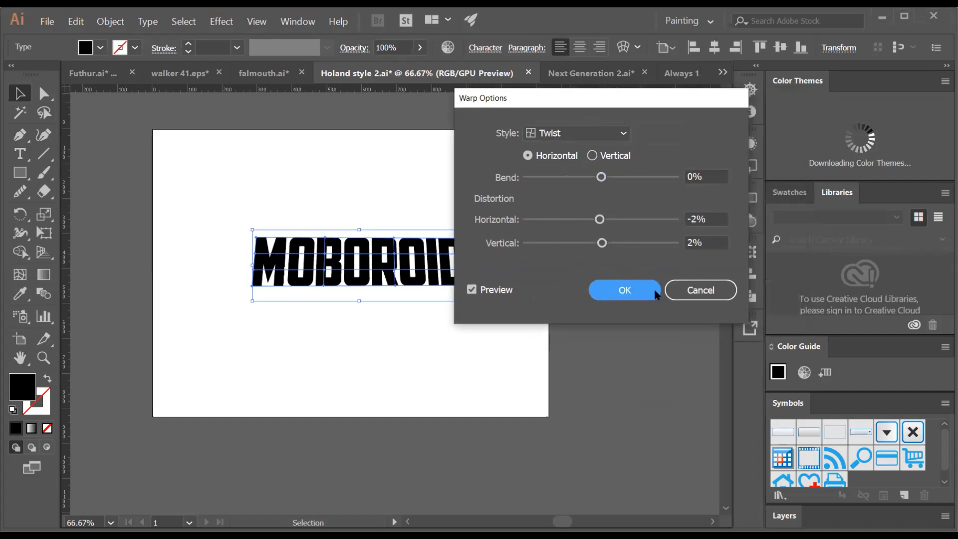
pyautogui.click(685, 296)
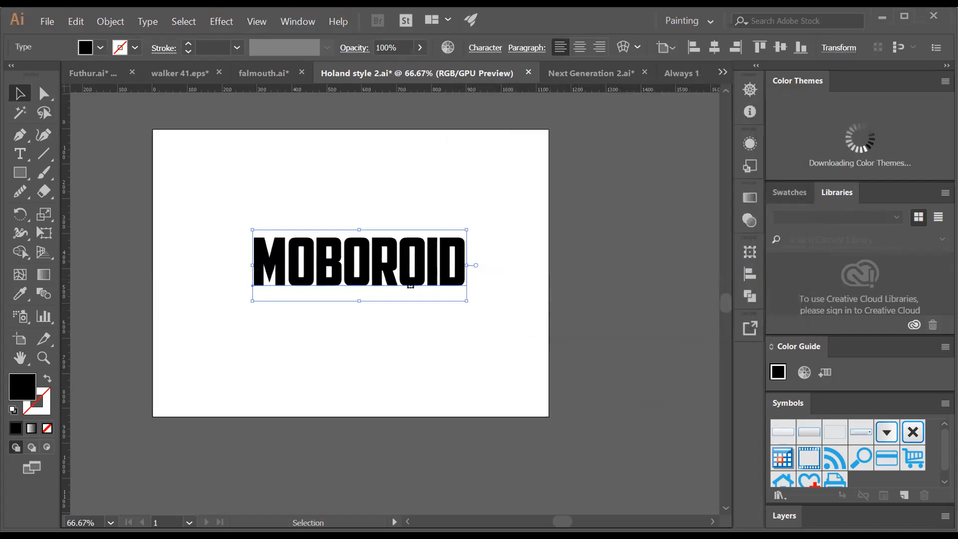
# - Move the wordmark slightly up and to the left, and try a Bulge warp with -2% bend on it, discarding the warp
pyautogui.moveTo(359, 270); pyautogui.dragTo(352, 260)
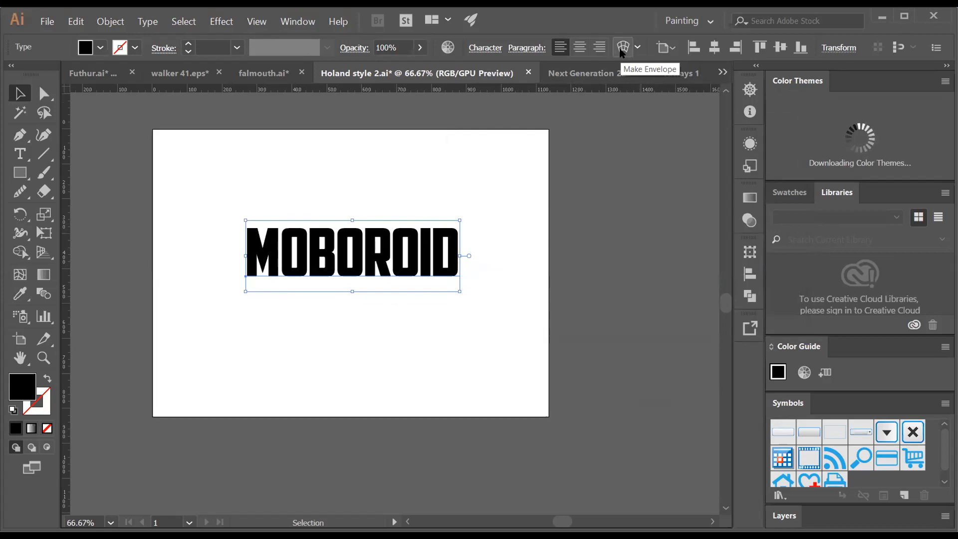
pyautogui.click(507, 256)
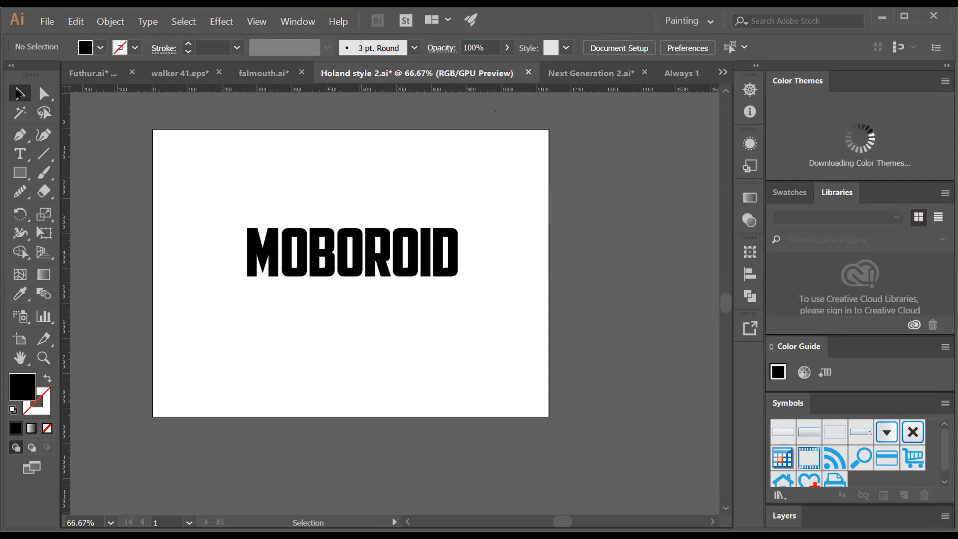
pyautogui.click(309, 255)
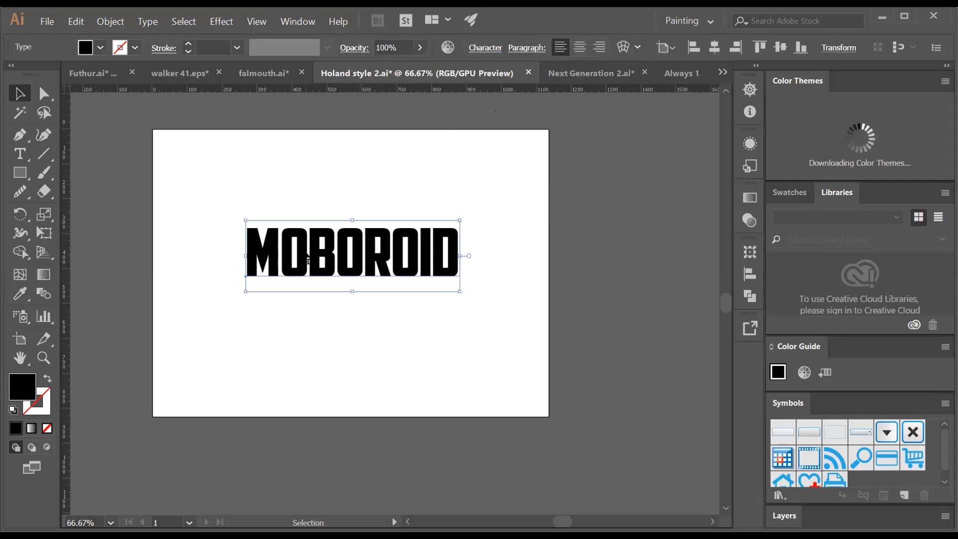
pyautogui.click(622, 46)
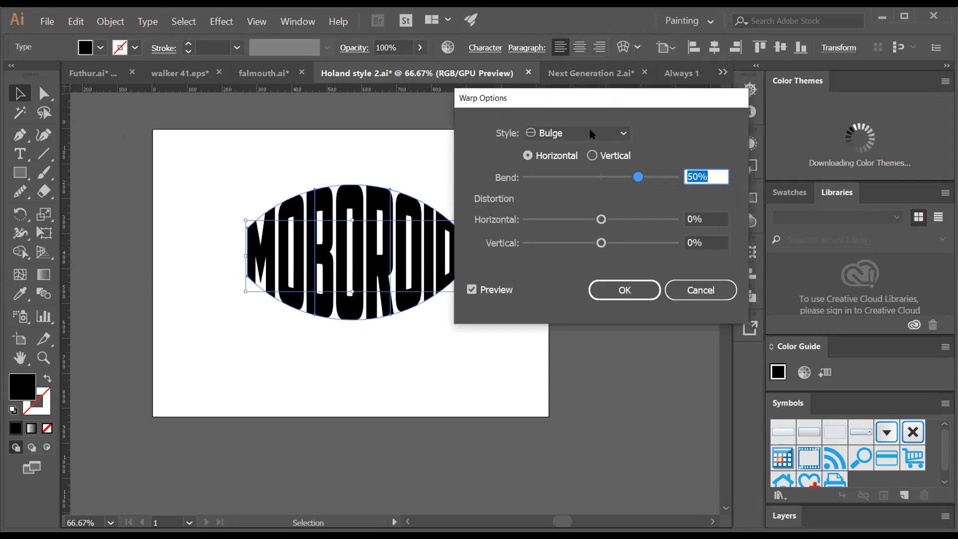
pyautogui.moveTo(639, 178); pyautogui.dragTo(601, 176)
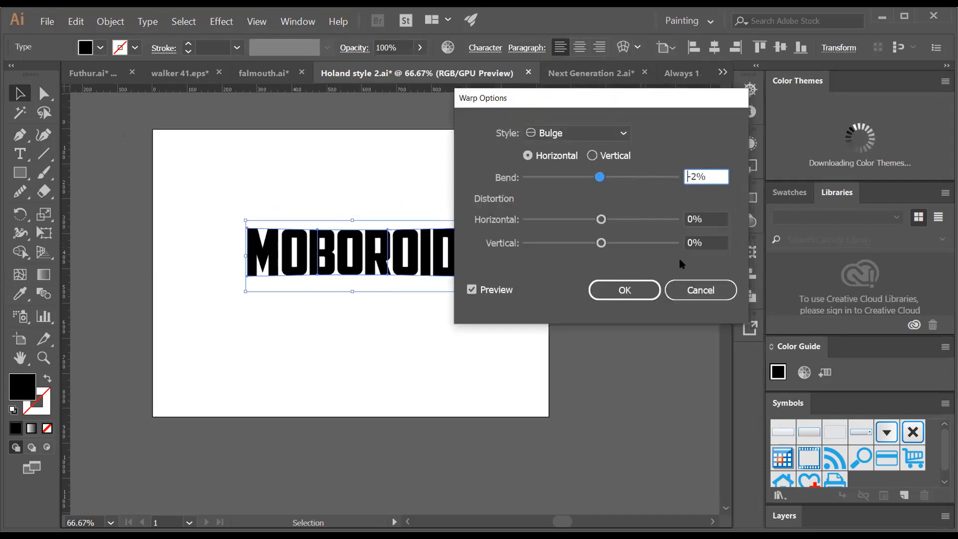
pyautogui.click(684, 286)
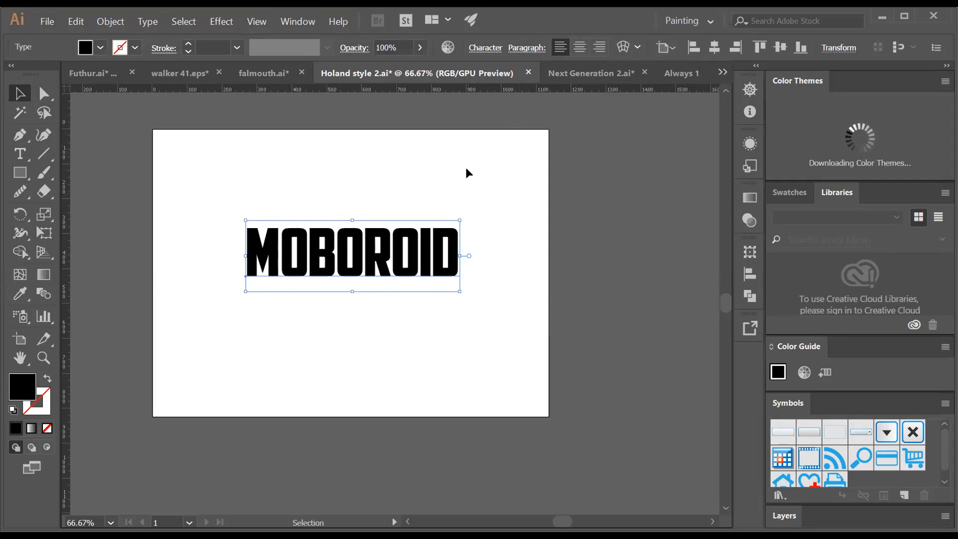
# - Move the wordmark slightly up and look through the variants of the Type tool, keeping the wordmark selected
pyautogui.moveTo(419, 274); pyautogui.dragTo(419, 266)
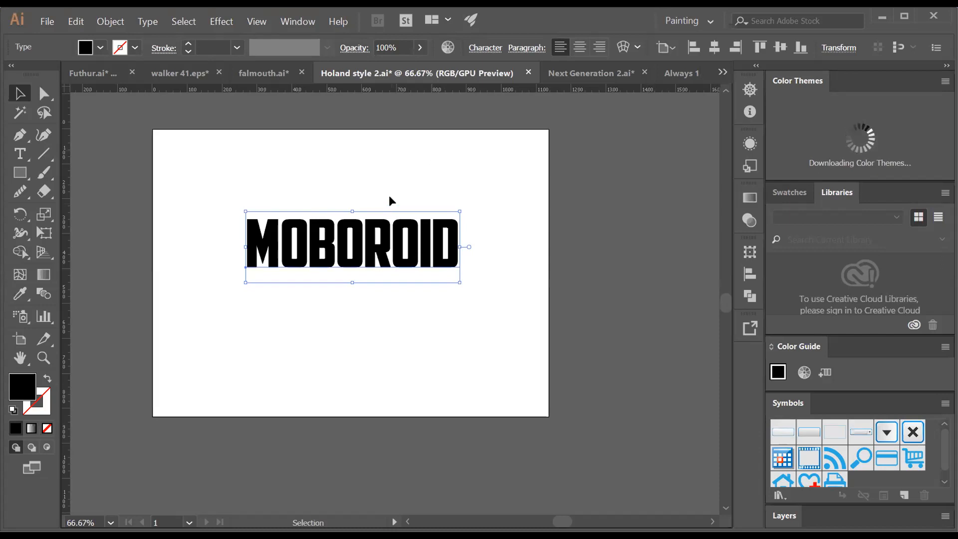
pyautogui.click(18, 156)
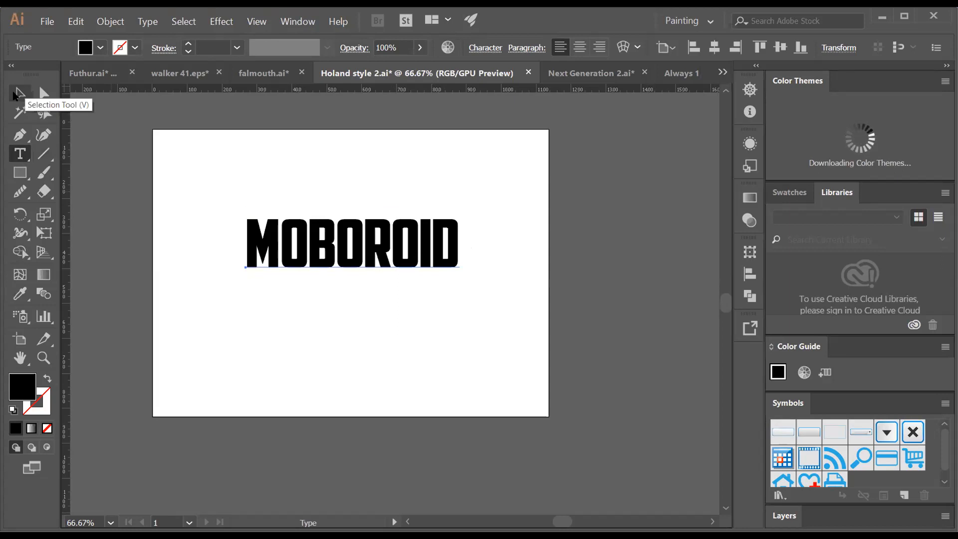
pyautogui.moveTo(19, 157); pyautogui.dragTo(79, 181)
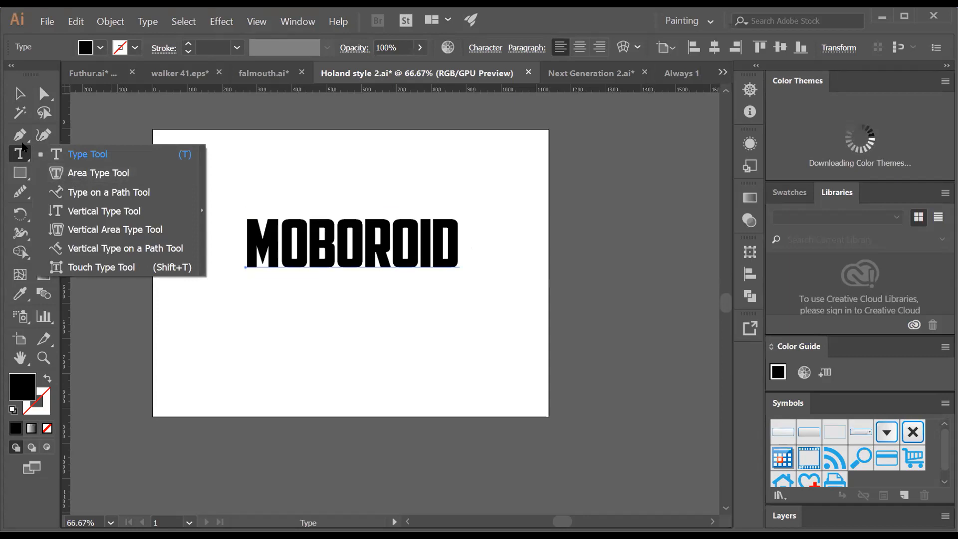
pyautogui.click(20, 94)
pyautogui.click(289, 172)
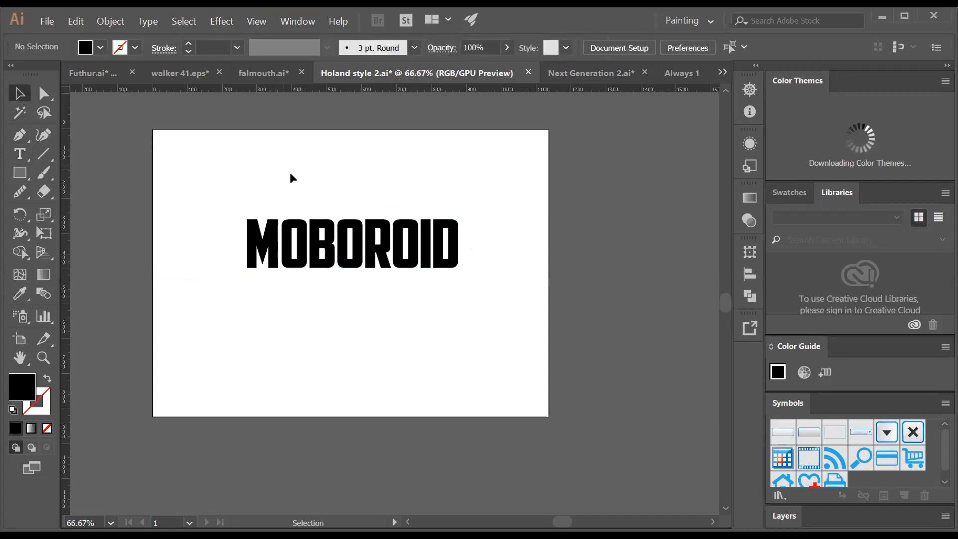
pyautogui.click(348, 249)
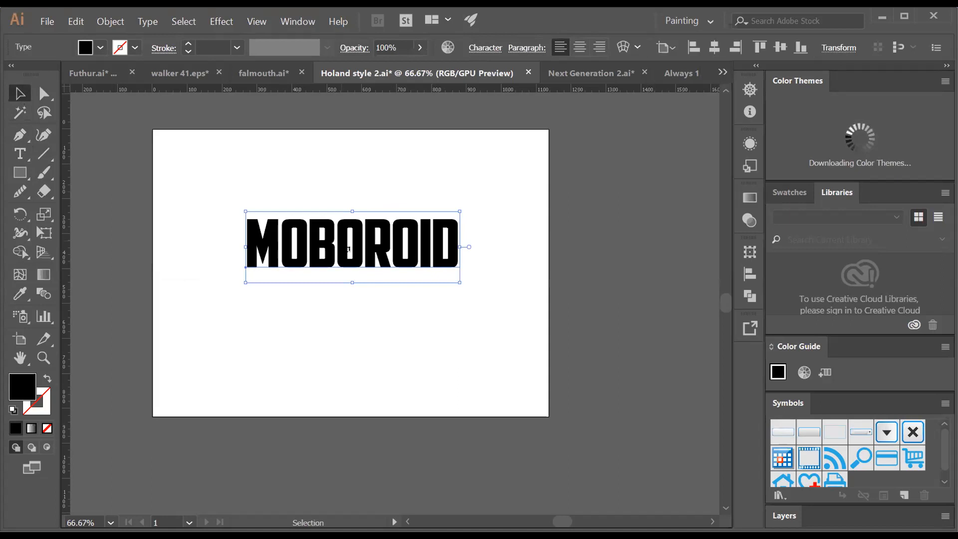
# - Reposition the wordmark around the upper middle of the artboard and look through the available workspaces
pyautogui.moveTo(339, 238); pyautogui.dragTo(334, 247)
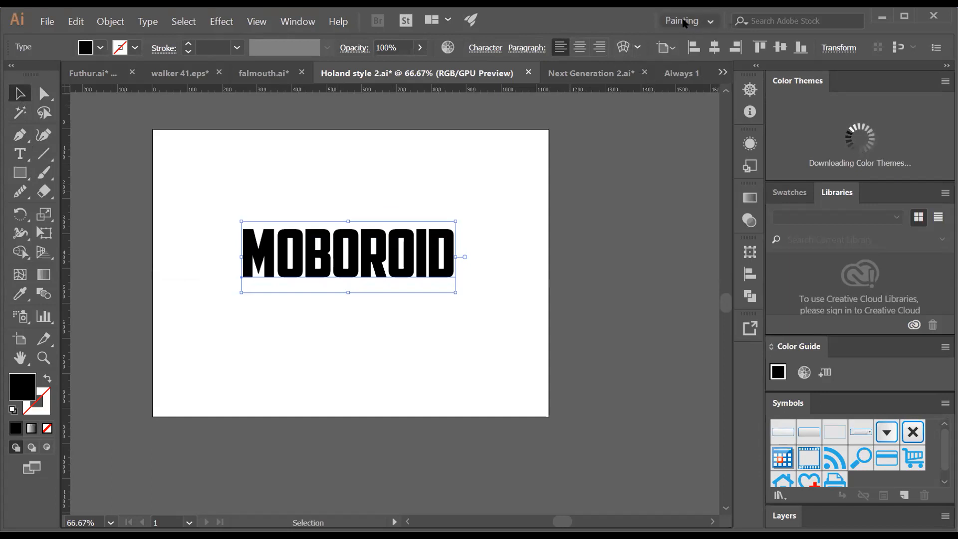
pyautogui.click(709, 24)
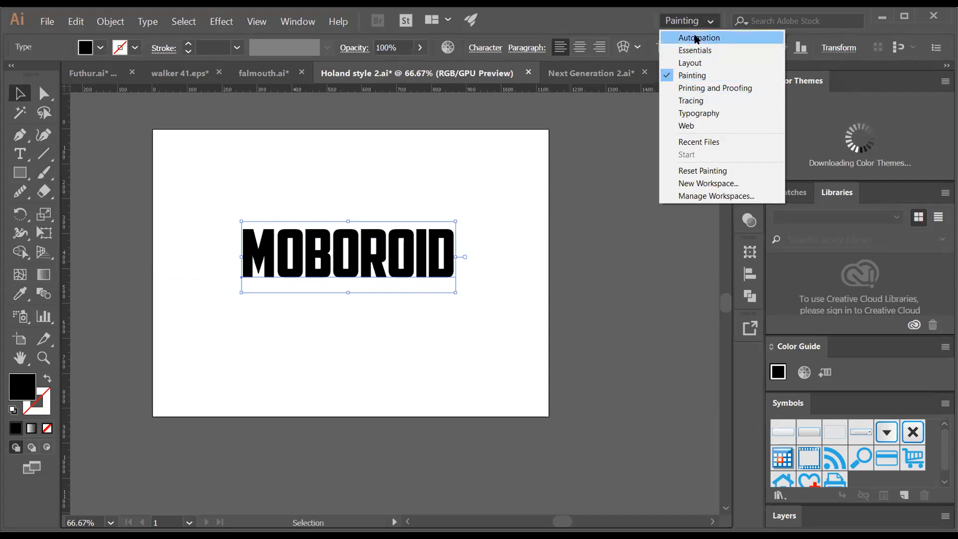
pyautogui.click(620, 29)
pyautogui.click(453, 331)
pyautogui.moveTo(387, 253); pyautogui.dragTo(378, 244)
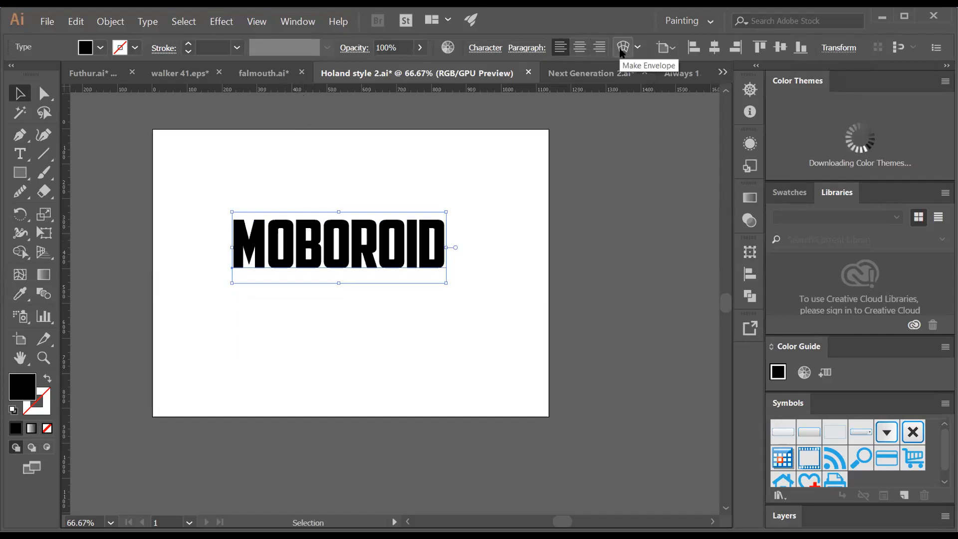
pyautogui.moveTo(432, 242); pyautogui.dragTo(440, 239)
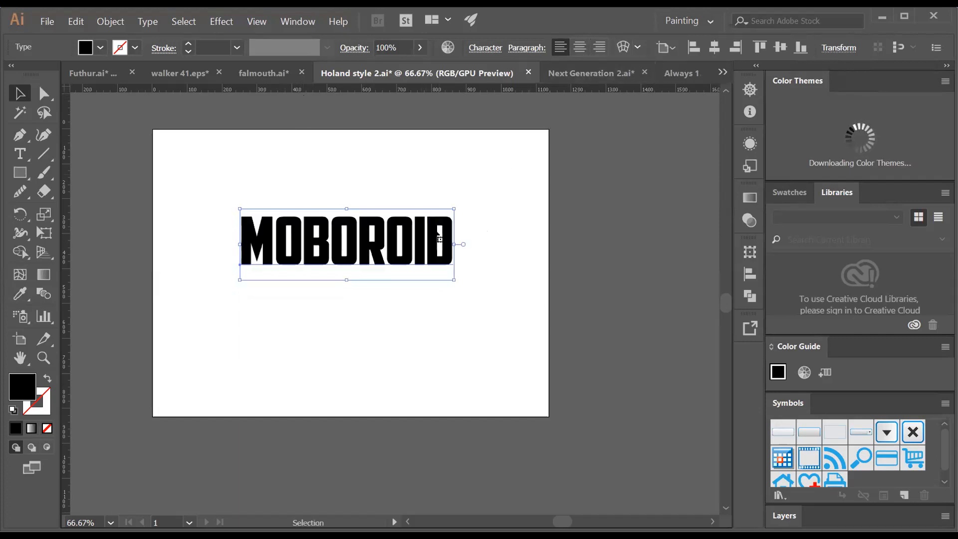
# - Delete the MOBOROID wordmark from the artboard
pyautogui.click(509, 206)
pyautogui.moveTo(375, 264); pyautogui.dragTo(382, 249)
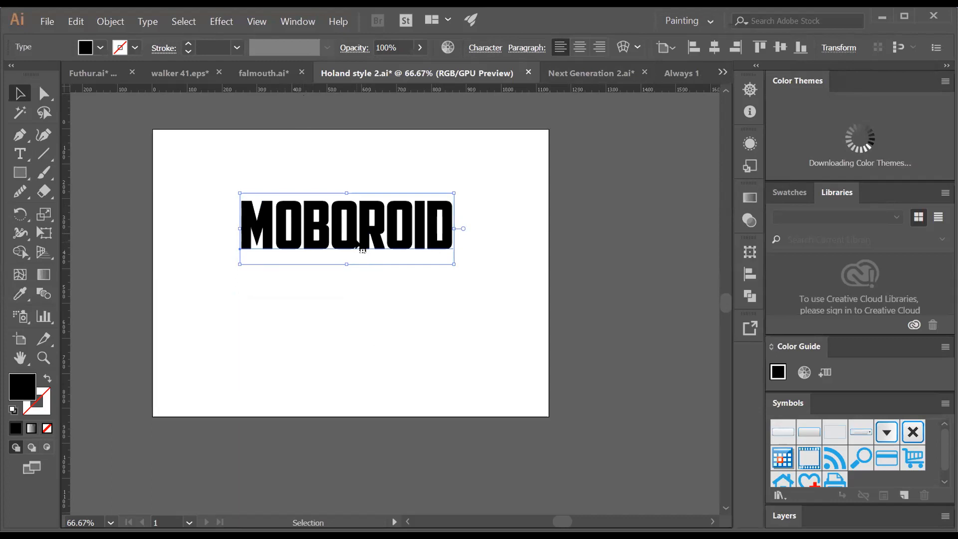
pyautogui.press('Delete')
# - Try to start area type on the empty artboard with the Area Type tool, and dismiss the warning
pyautogui.click(21, 154)
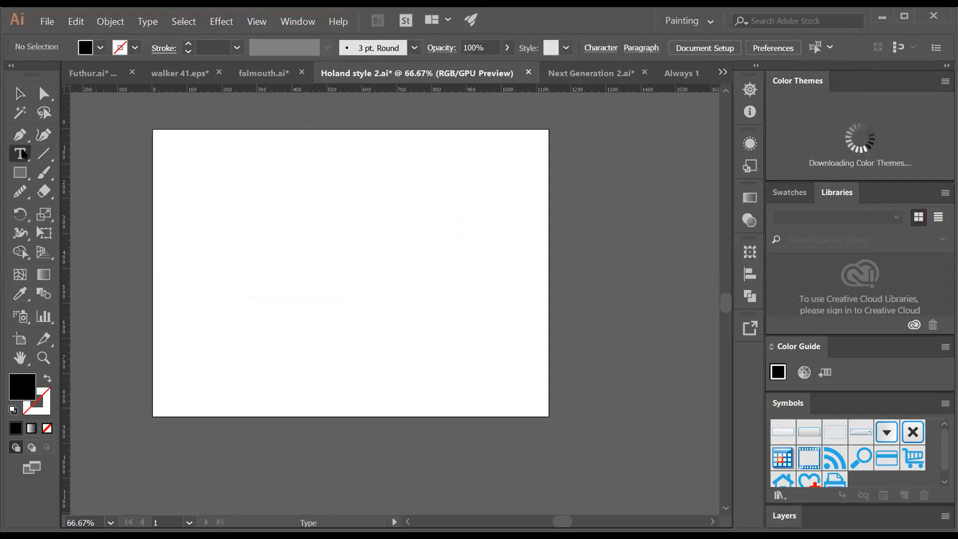
pyautogui.moveTo(53, 170); pyautogui.dragTo(62, 173)
pyautogui.click(248, 191)
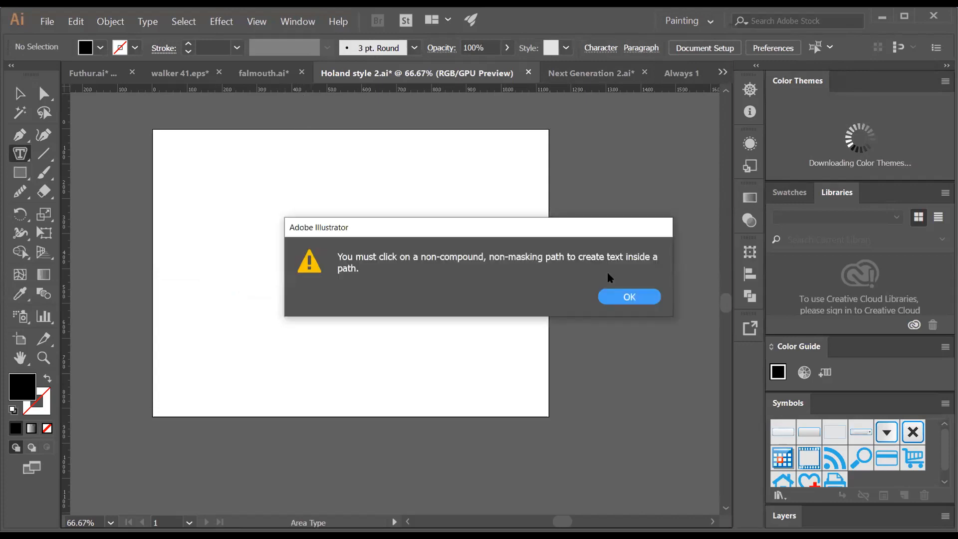
pyautogui.click(628, 303)
pyautogui.click(644, 285)
pyautogui.click(633, 297)
# - Switch to the Type on a Path tool
pyautogui.moveTo(22, 156); pyautogui.dragTo(128, 192)
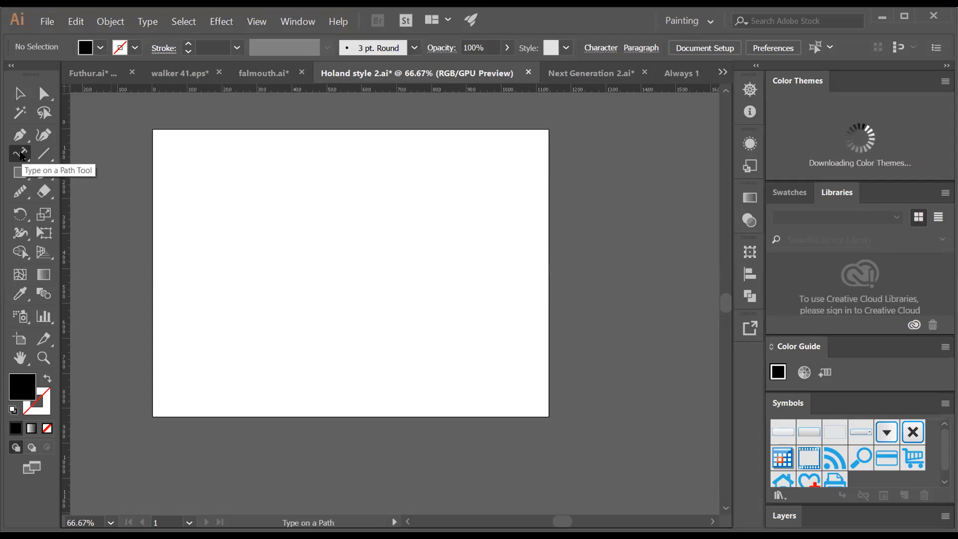
pyautogui.click(22, 157)
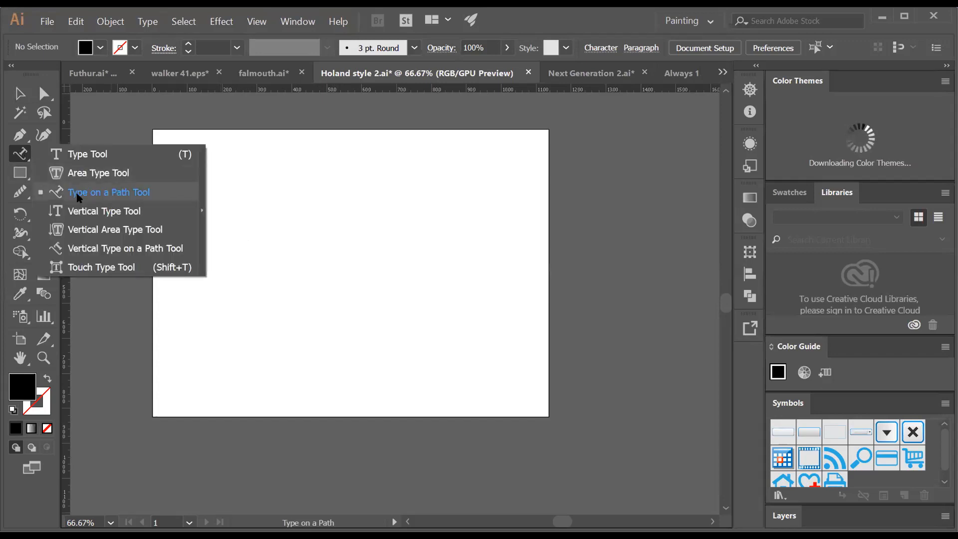
pyautogui.click(90, 192)
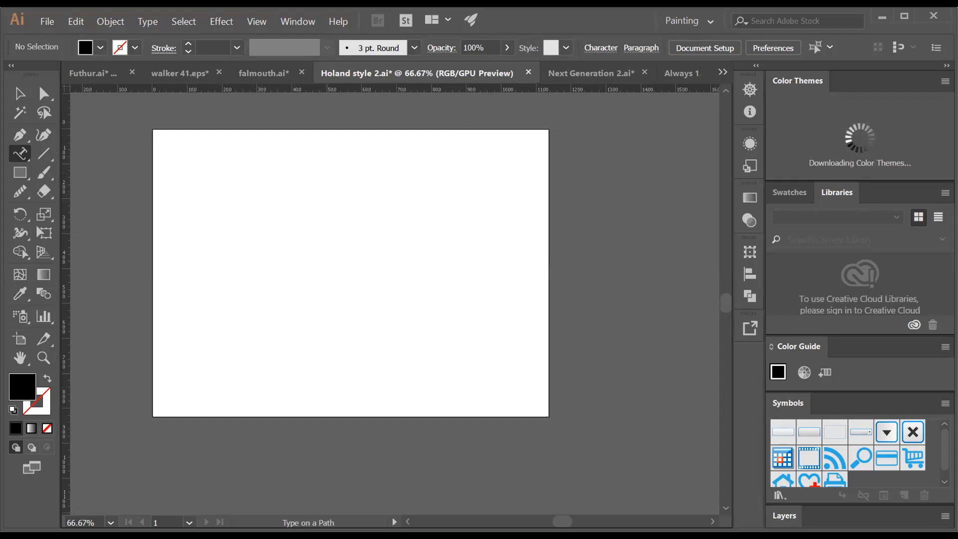
# - Draw a black circle with the Ellipse tool and place it around the middle of the artboard, keeping it selected
pyautogui.click(22, 175)
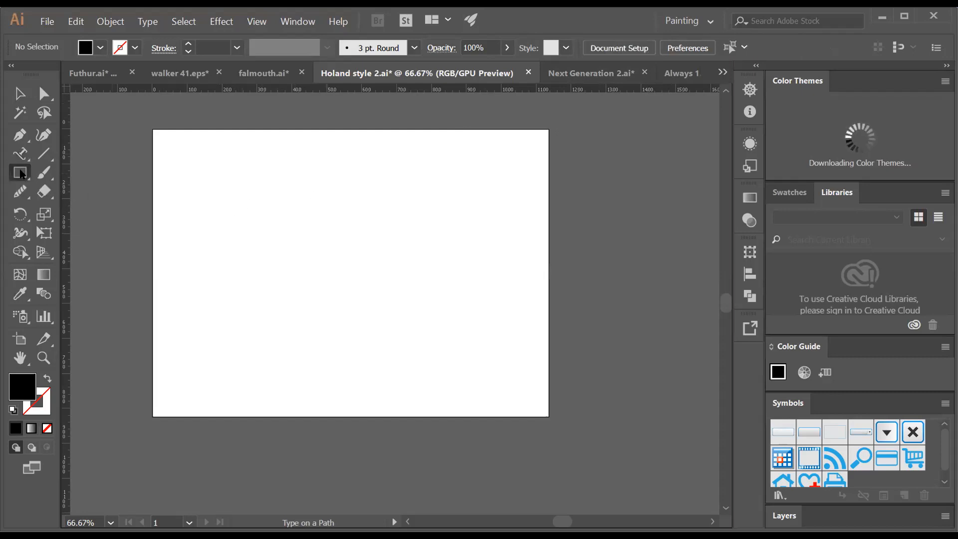
pyautogui.click(22, 175)
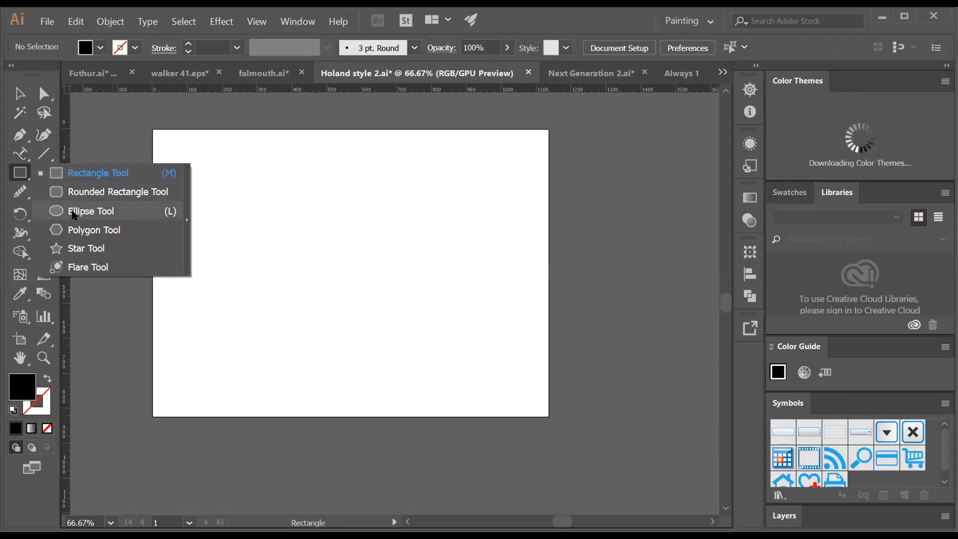
pyautogui.click(73, 215)
pyautogui.moveTo(273, 226); pyautogui.dragTo(440, 352)
pyautogui.click(19, 93)
pyautogui.moveTo(345, 271); pyautogui.dragTo(334, 222)
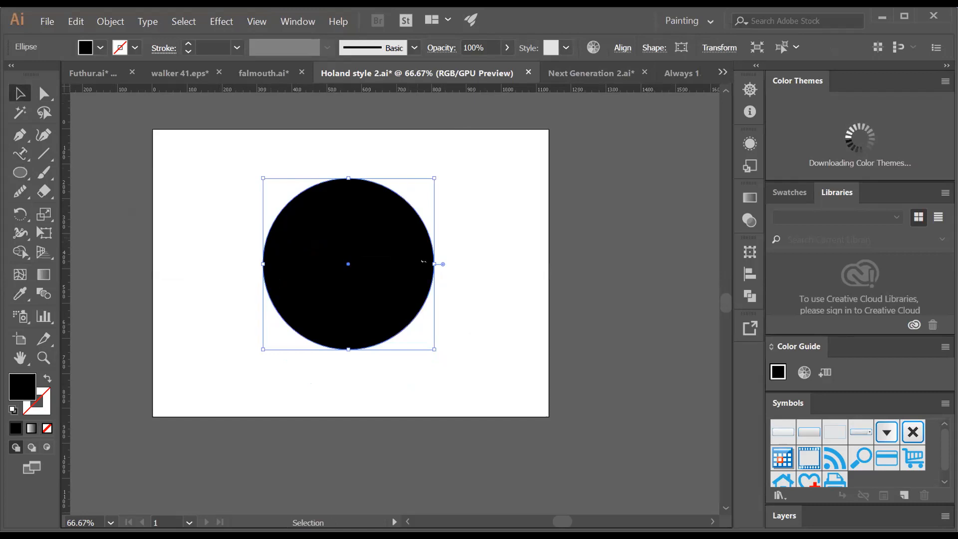
pyautogui.click(354, 160)
pyautogui.click(380, 210)
# - Place the text MOBOROID along the circle's outline with the Type on a Path tool, starting at its upper left
pyautogui.click(17, 156)
pyautogui.moveTo(18, 156); pyautogui.dragTo(83, 193)
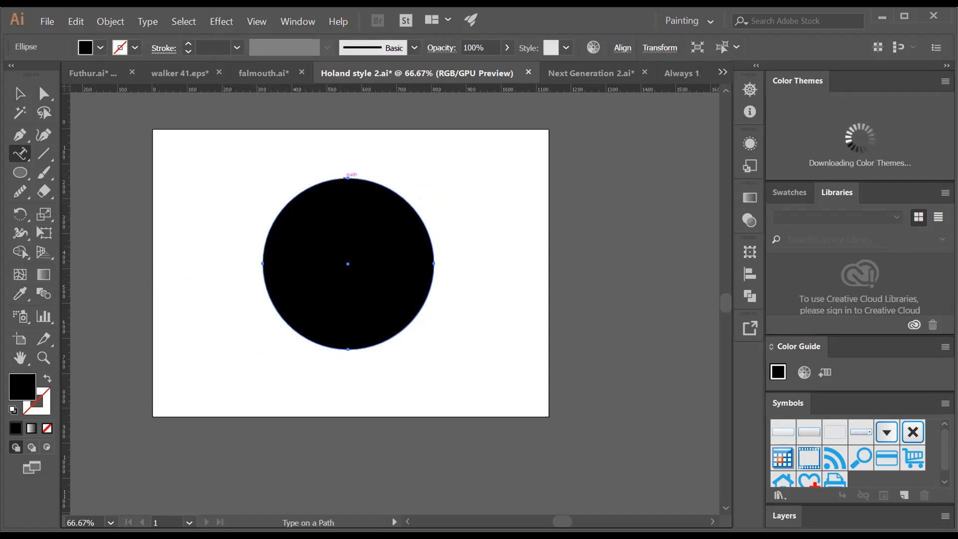
pyautogui.click(265, 236)
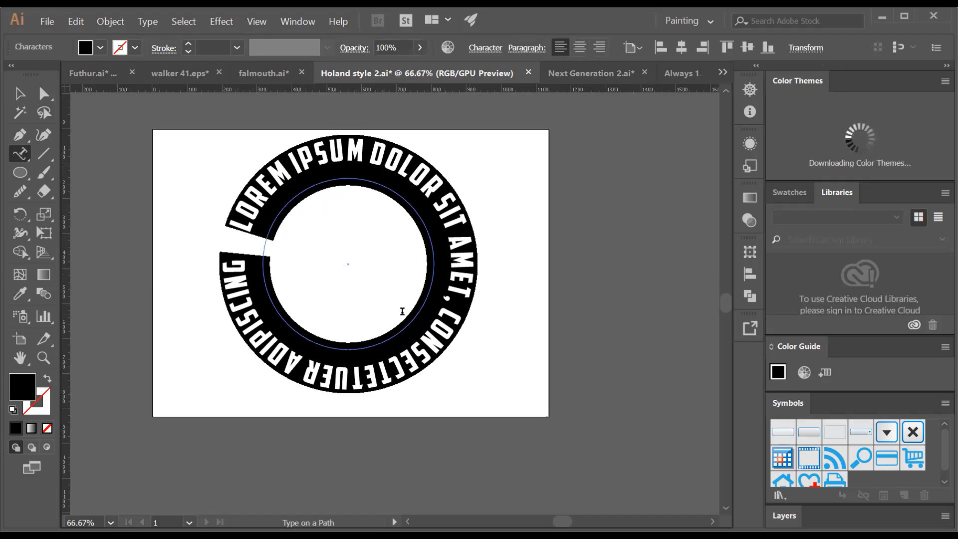
pyautogui.write('M')
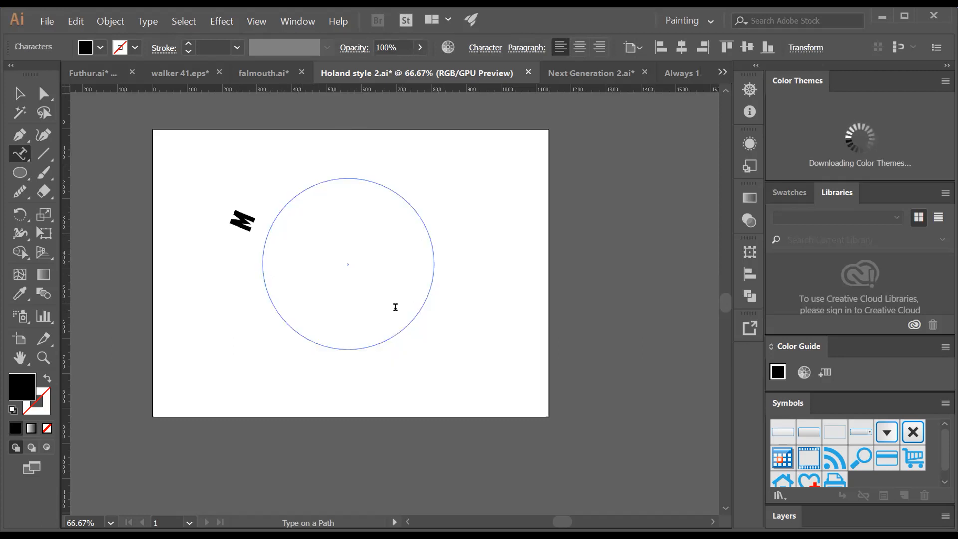
pyautogui.write('OBOROID')
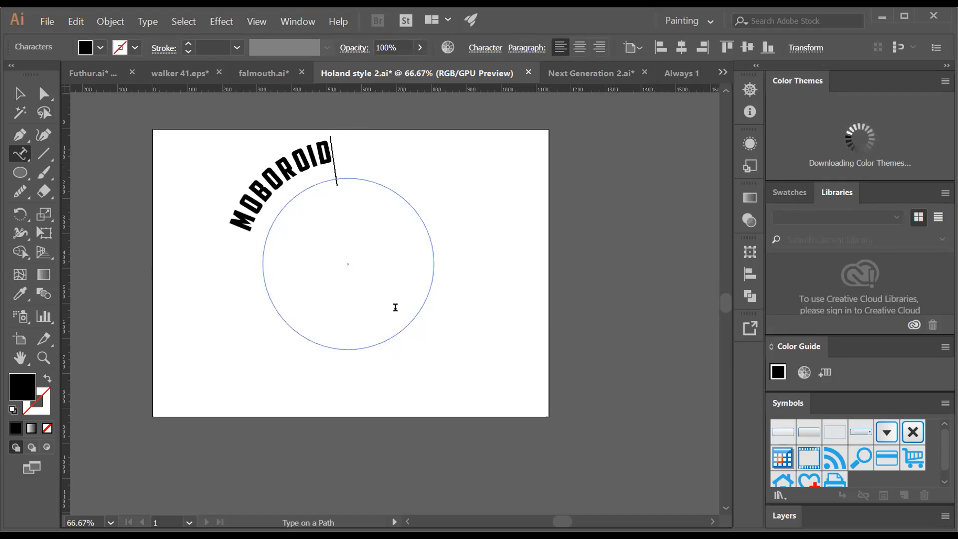
# - Move the curved MOBOROID text and its circle slightly down and to the right
pyautogui.click(20, 94)
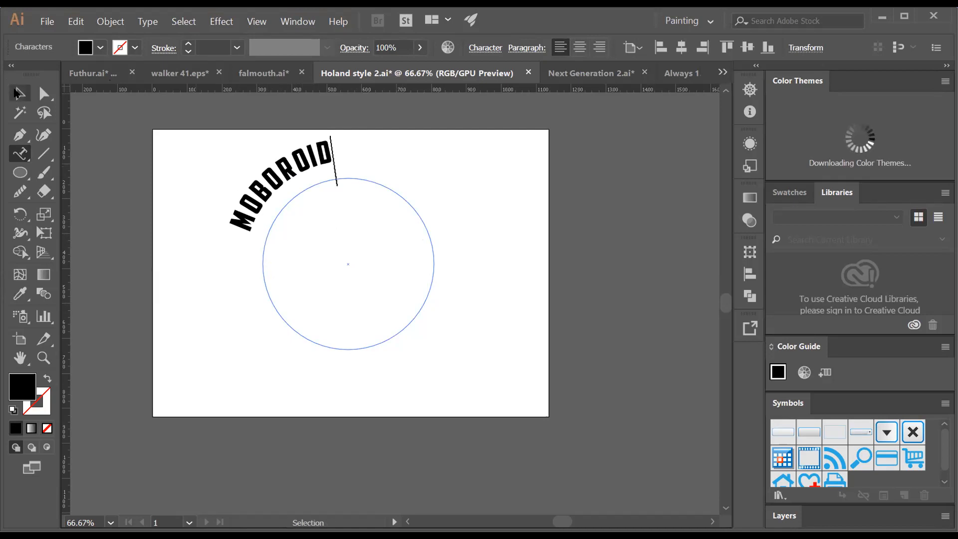
pyautogui.click(201, 244)
pyautogui.click(268, 210)
pyautogui.moveTo(268, 210)
pyautogui.mouseDown()
pyautogui.moveTo(338, 228)
pyautogui.moveTo(280, 224)
pyautogui.mouseUp()
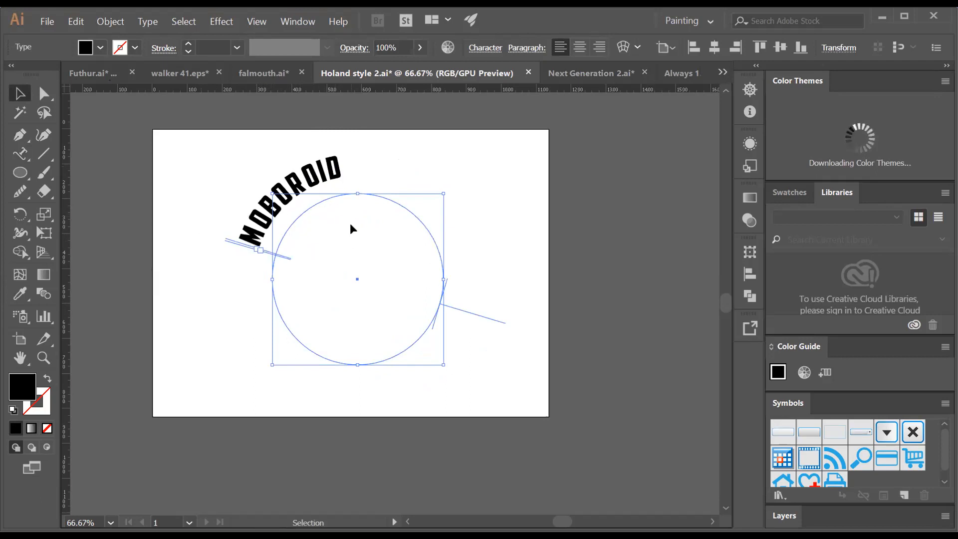
# - Reduce the curved text's font size to 144 pt and its leading to 466 pt
pyautogui.click(485, 48)
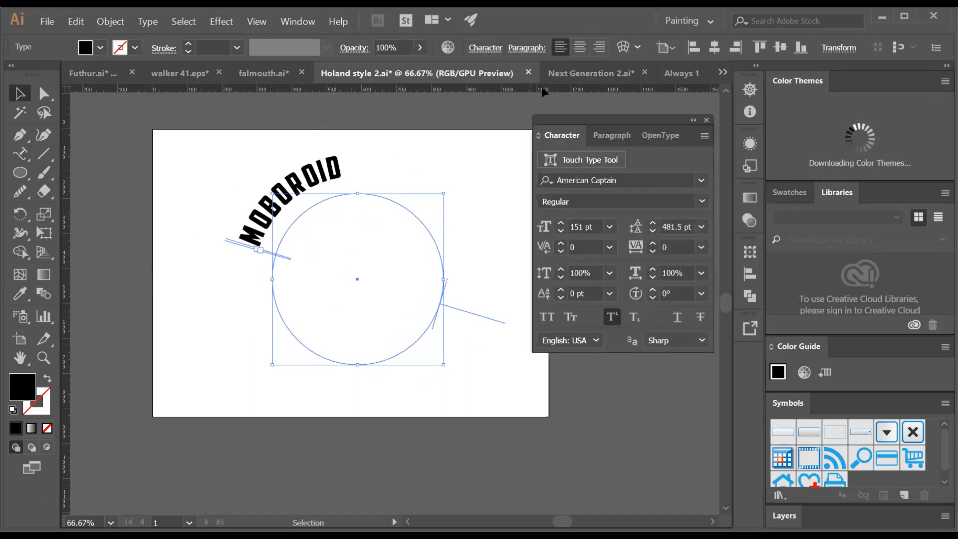
pyautogui.click(654, 232)
pyautogui.click(654, 231)
pyautogui.click(653, 231)
pyautogui.click(653, 232)
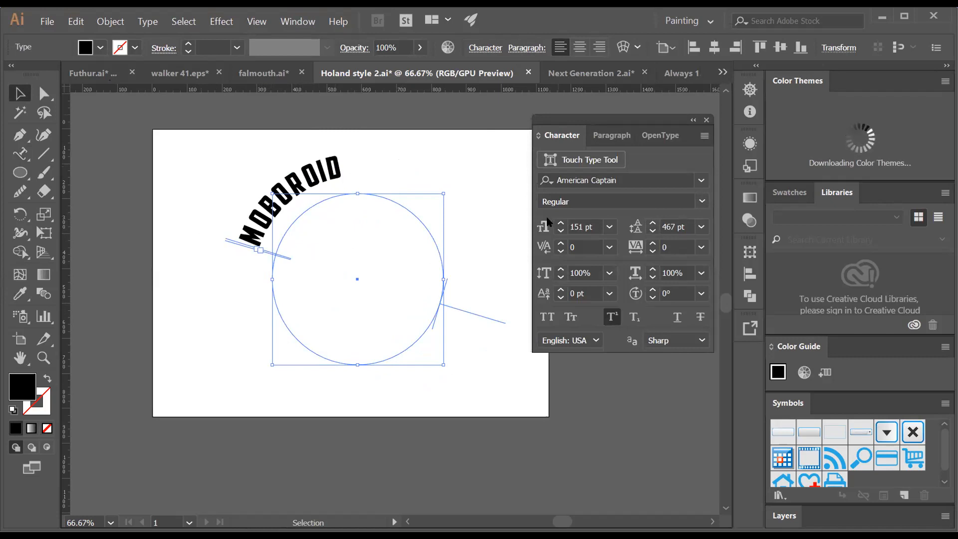
pyautogui.click(563, 231)
pyautogui.click(563, 230)
pyautogui.click(653, 231)
pyautogui.click(707, 120)
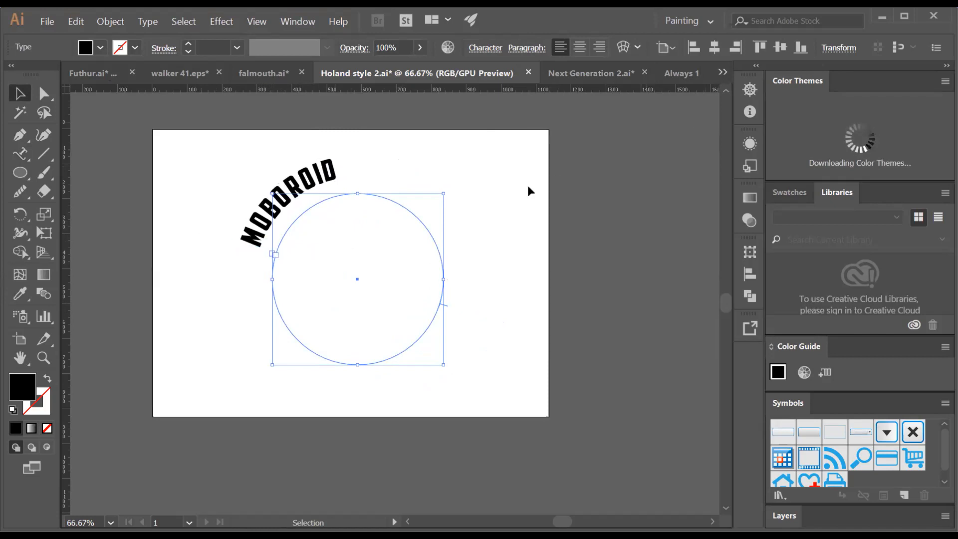
# - Move the curved MOBOROID text slightly up and delete it from the artboard
pyautogui.click(528, 187)
pyautogui.click(282, 210)
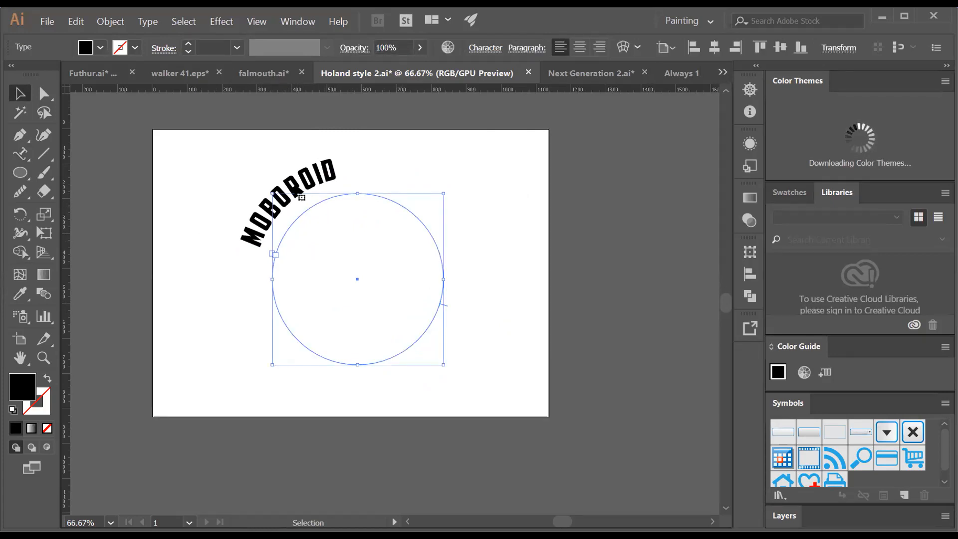
pyautogui.moveTo(306, 192); pyautogui.dragTo(308, 179)
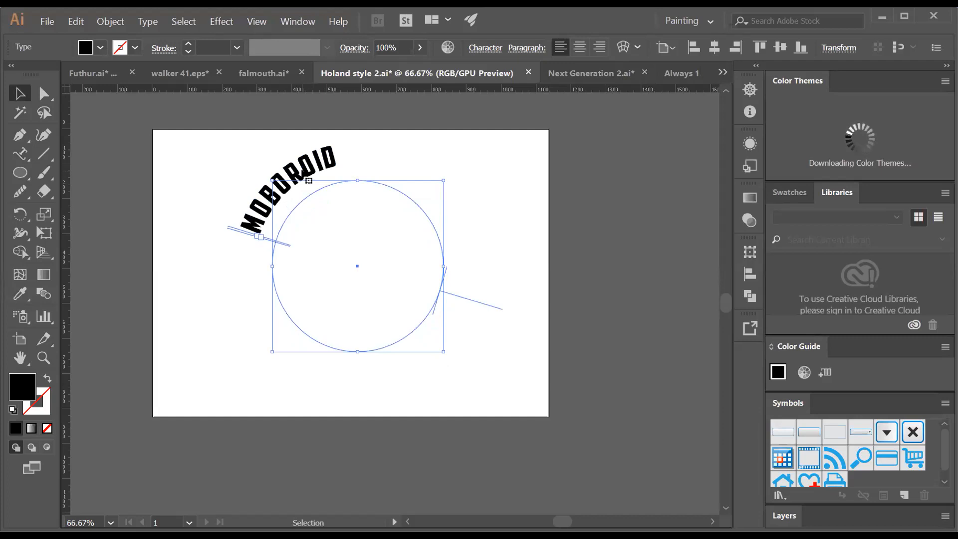
pyautogui.press('Delete')
# - Draw a new black circle with the Ellipse tool and place it near the middle of the artboard
pyautogui.moveTo(21, 173); pyautogui.dragTo(105, 218)
pyautogui.moveTo(298, 197); pyautogui.dragTo(428, 368)
pyautogui.click(20, 93)
pyautogui.moveTo(396, 284); pyautogui.dragTo(359, 272)
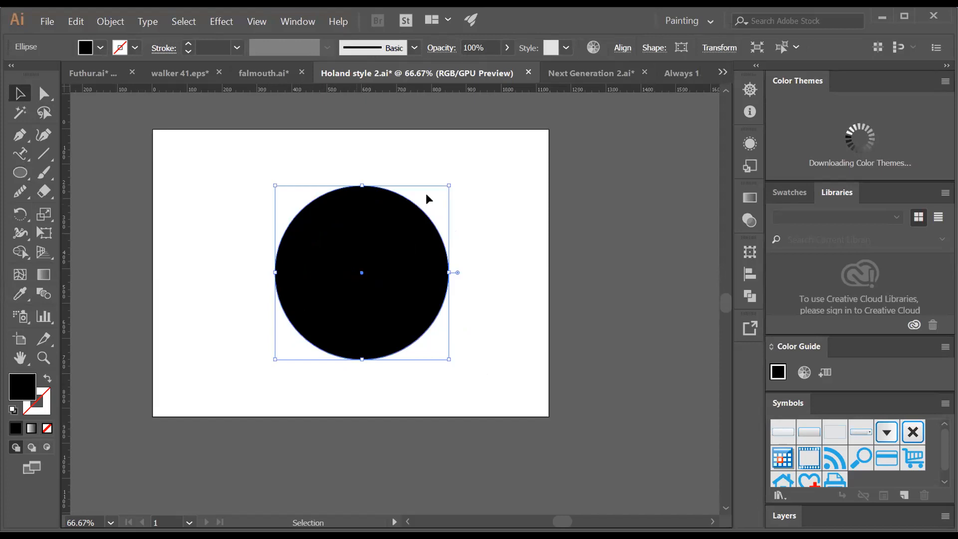
# - Place the text MOBOROID on the new circle's path with the Type on a Path tool, starting at its upper left
pyautogui.click(21, 154)
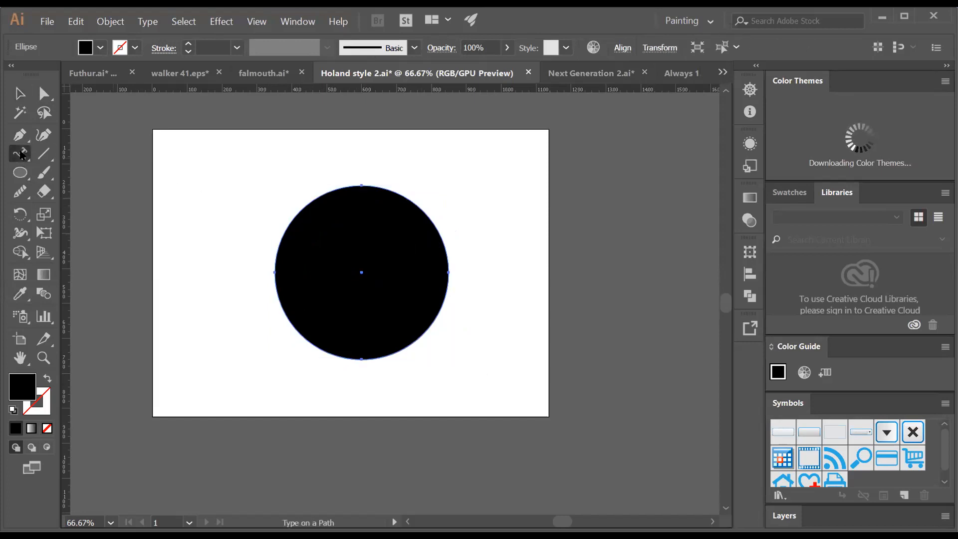
pyautogui.click(21, 154)
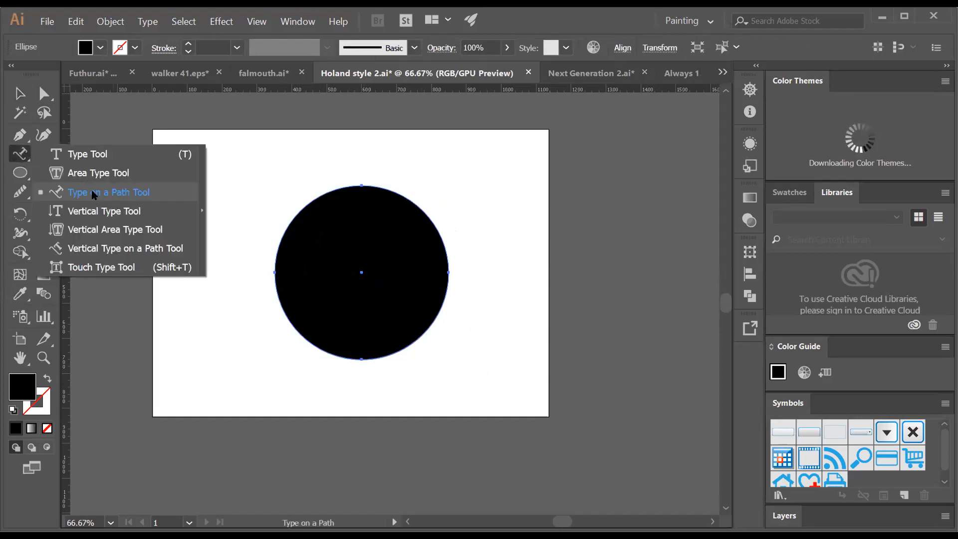
pyautogui.click(117, 193)
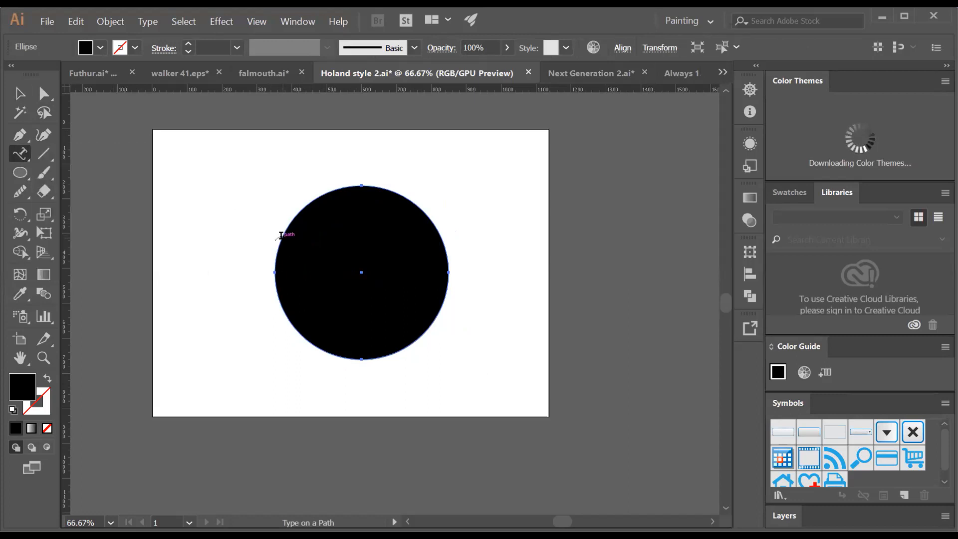
pyautogui.click(281, 235)
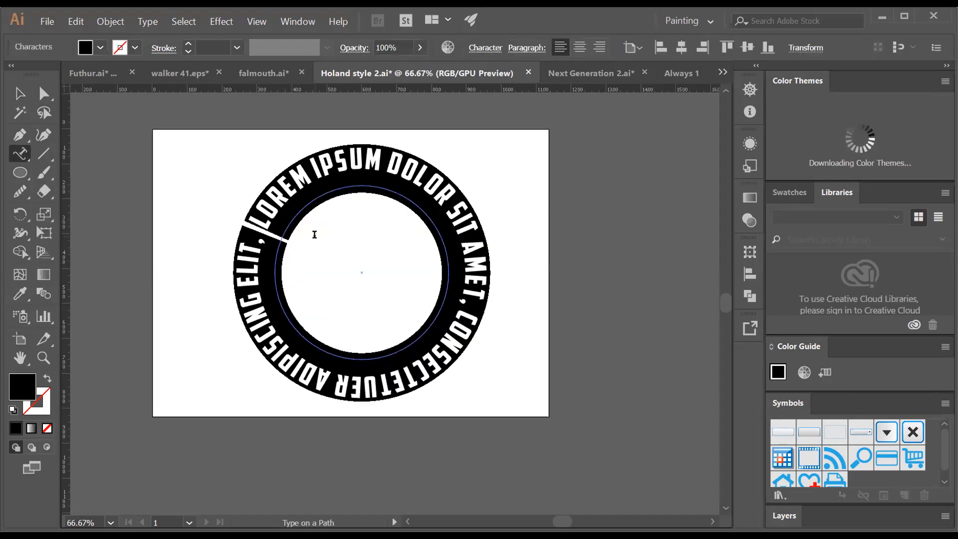
pyautogui.write('M')
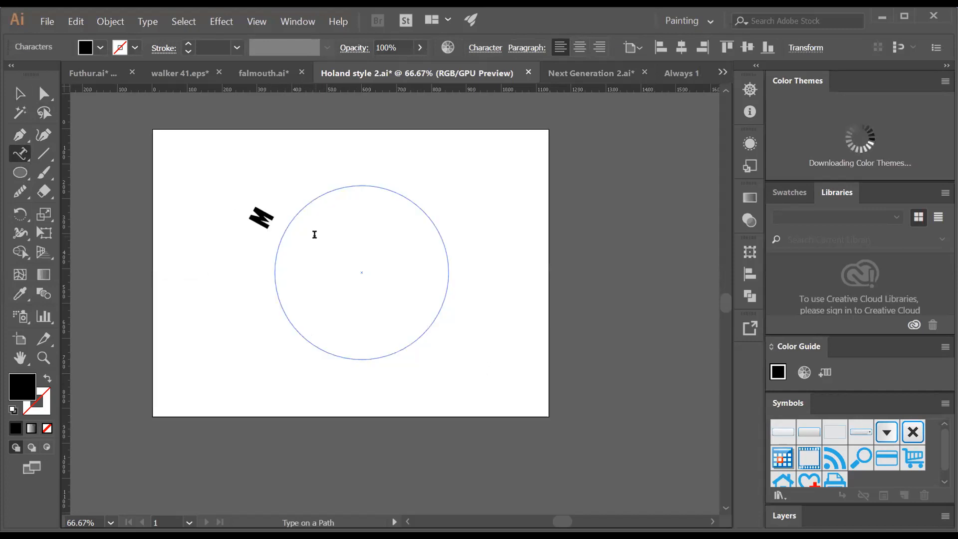
pyautogui.write('OBO')
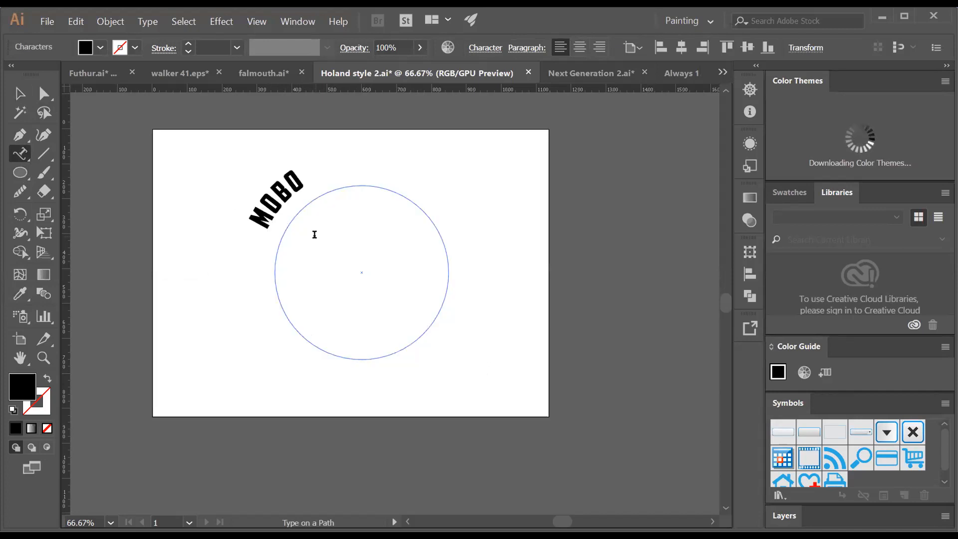
pyautogui.write('ROID')
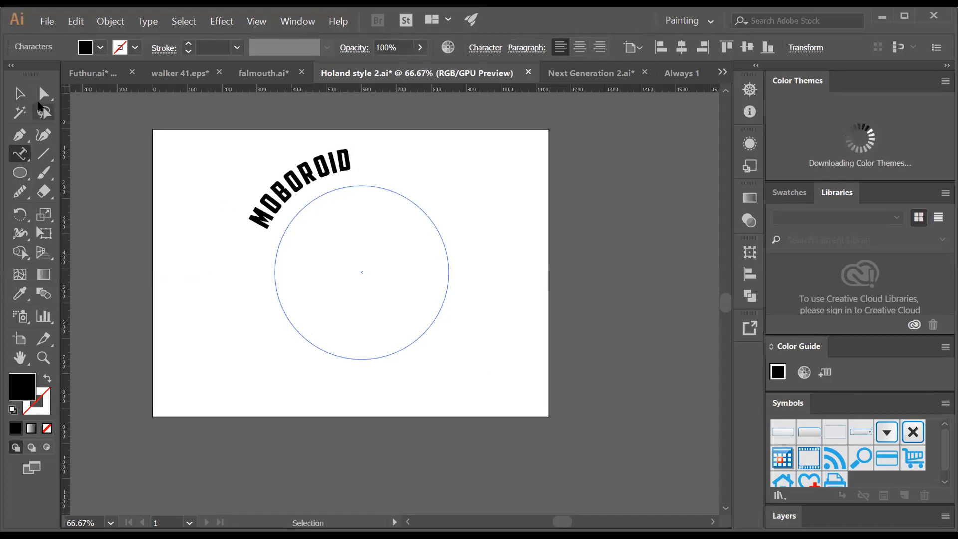
# - Set the tracking of the curved MOBOROID text to 200
pyautogui.click(20, 94)
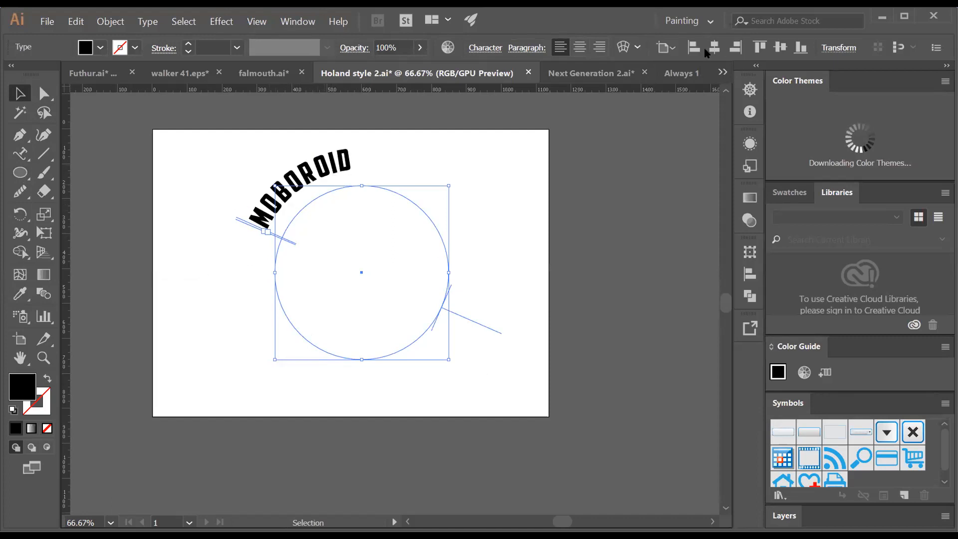
pyautogui.hotkey('ctrl', 't')
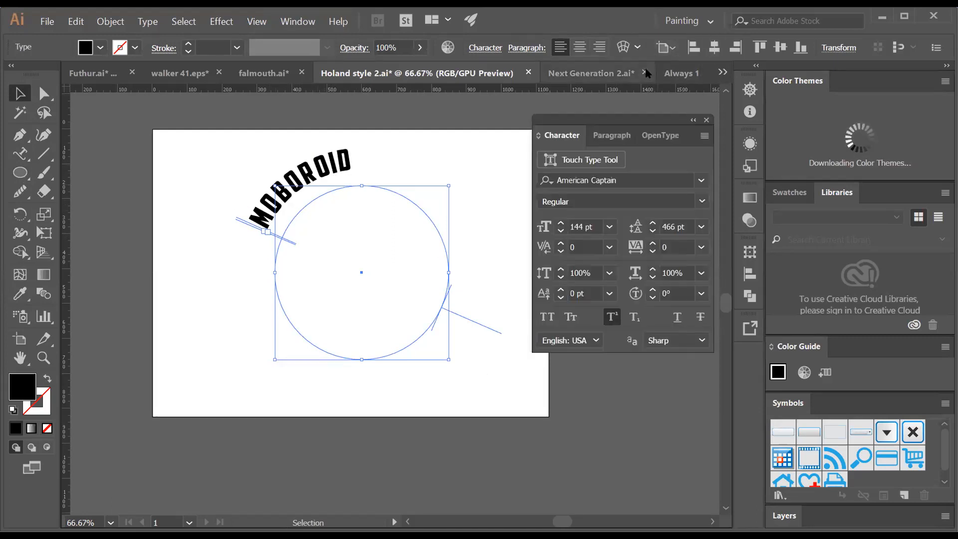
pyautogui.click(661, 246)
pyautogui.write('200')
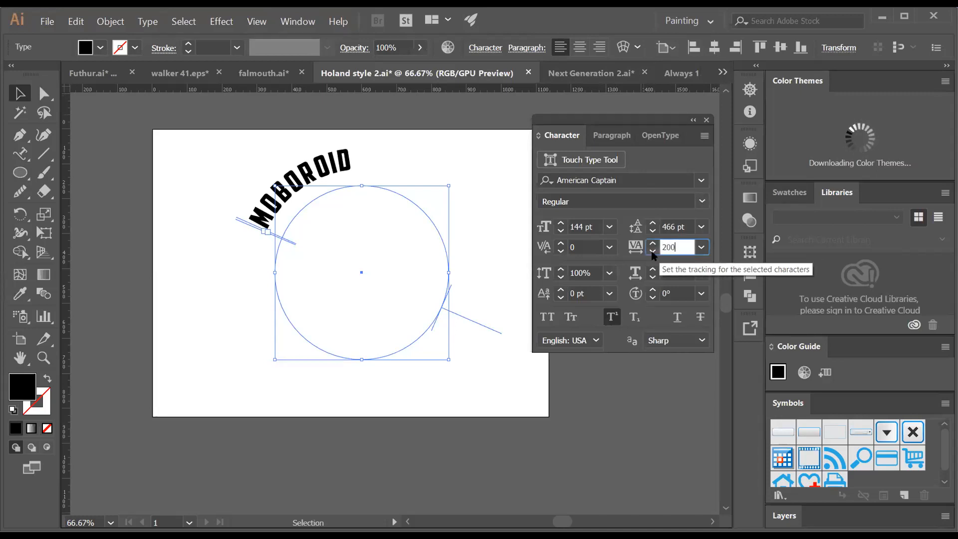
pyautogui.click(501, 223)
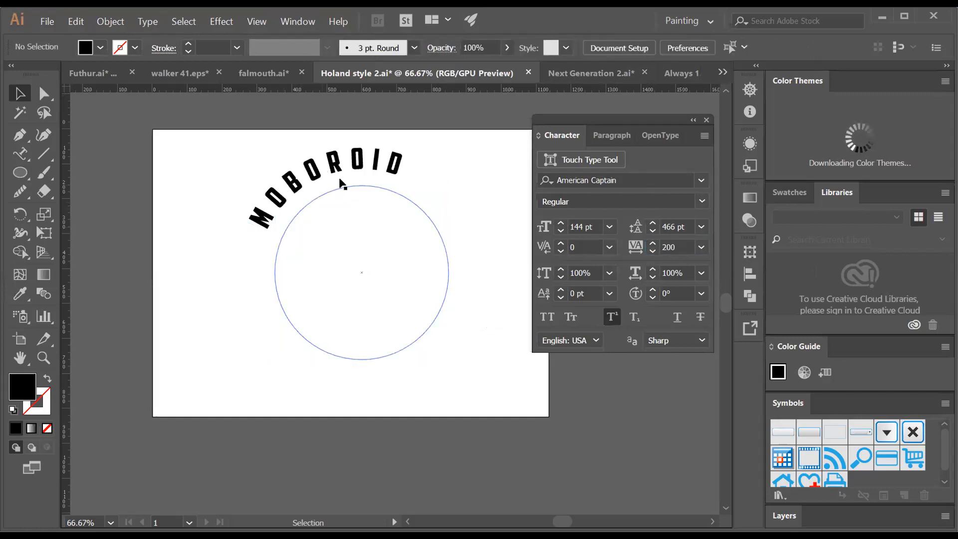
# - Increase the curved MOBOROID text's font size to 210 pt
pyautogui.click(360, 169)
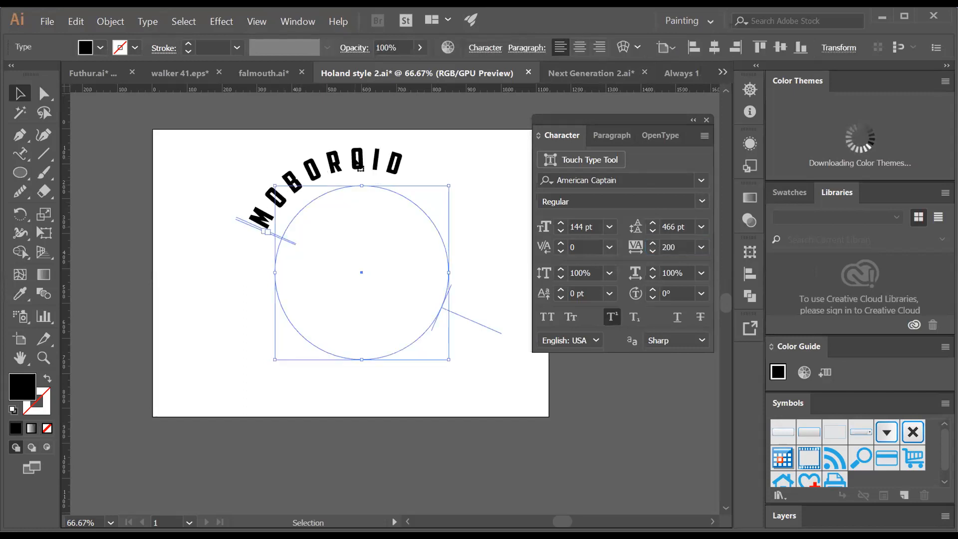
pyautogui.click(560, 224)
pyautogui.click(560, 223)
pyautogui.click(561, 223)
pyautogui.click(560, 224)
pyautogui.click(560, 224)
pyautogui.click(561, 223)
pyautogui.click(561, 224)
pyautogui.click(561, 223)
pyautogui.click(560, 223)
pyautogui.click(560, 224)
pyautogui.click(560, 224)
pyautogui.click(560, 224)
pyautogui.click(560, 224)
pyautogui.click(561, 223)
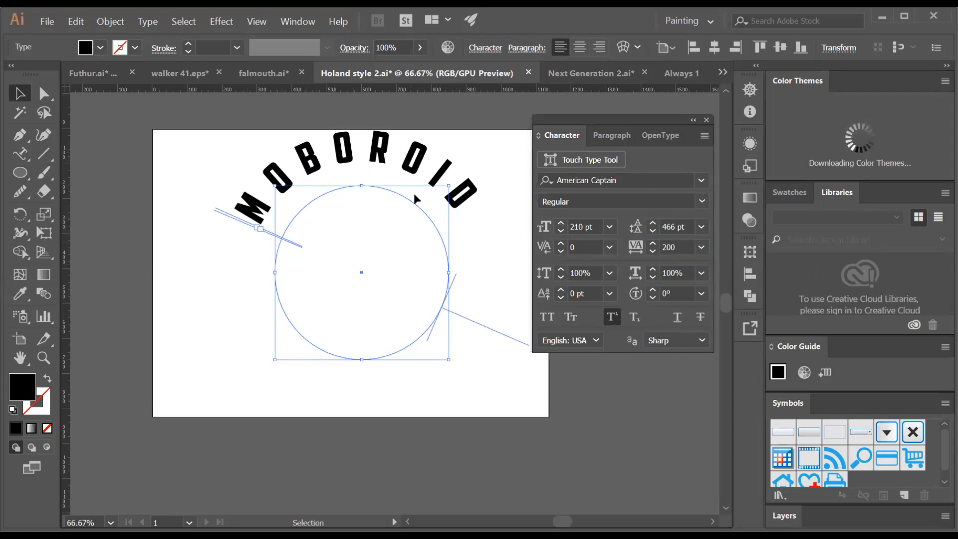
# - Move the curved text down on the artboard and increase its font size to 229 pt
pyautogui.moveTo(420, 167); pyautogui.dragTo(418, 196)
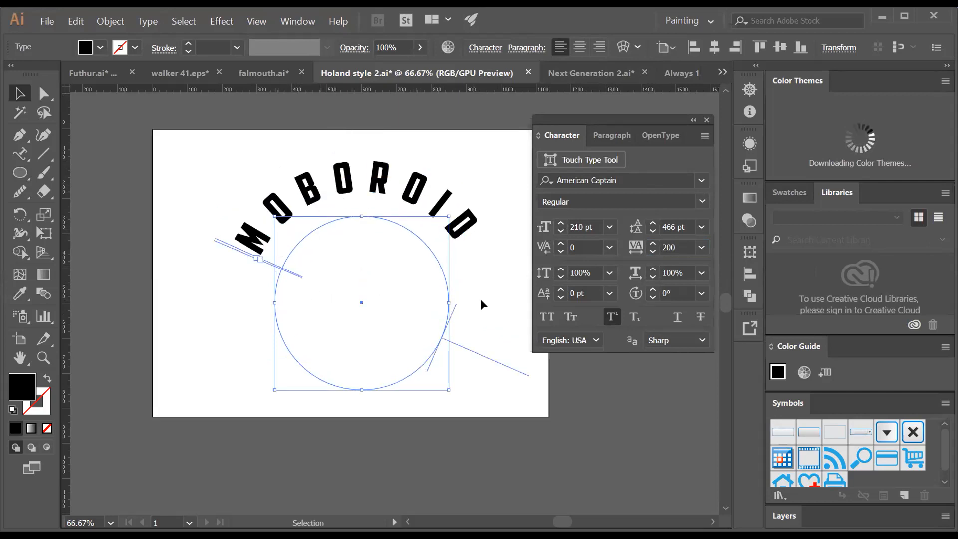
pyautogui.click(561, 223)
pyautogui.click(560, 223)
pyautogui.click(561, 223)
pyautogui.click(561, 223)
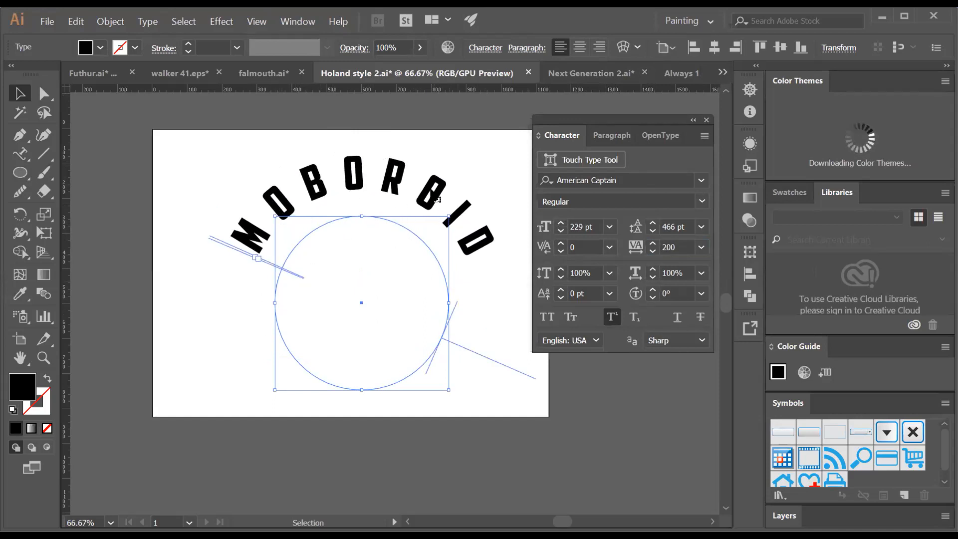
# - Increase the font size of the curved MOBOROID text to 315 pt
pyautogui.click(561, 223)
pyautogui.click(561, 223)
pyautogui.click(561, 223)
pyautogui.click(561, 223)
pyautogui.click(561, 224)
pyautogui.click(561, 223)
pyautogui.click(561, 223)
pyautogui.click(561, 223)
pyautogui.click(561, 223)
pyautogui.click(561, 224)
pyautogui.click(561, 223)
pyautogui.click(561, 223)
pyautogui.click(561, 223)
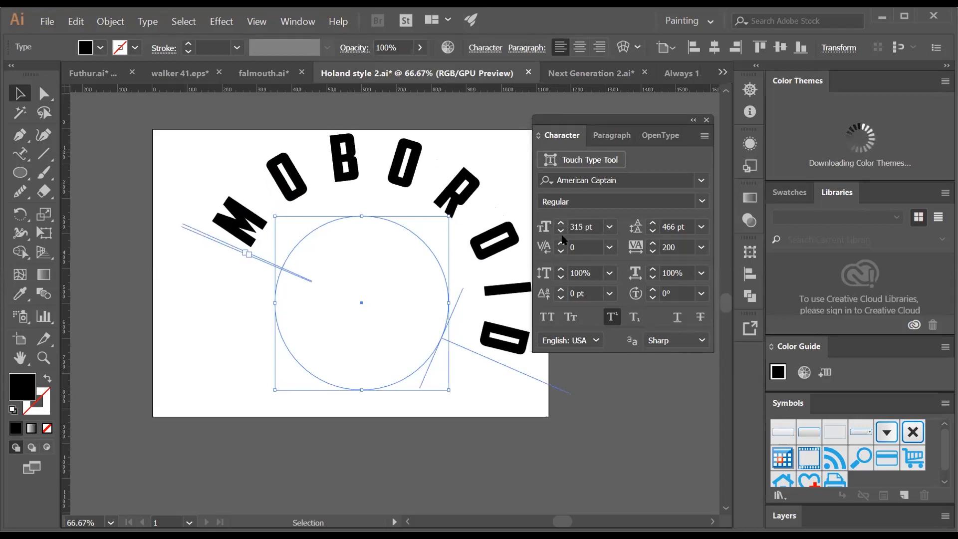
# - Try tracking values of 500 and 700 on the curved MOBOROID text and return the tracking to 200
pyautogui.click(677, 242)
pyautogui.write('500')
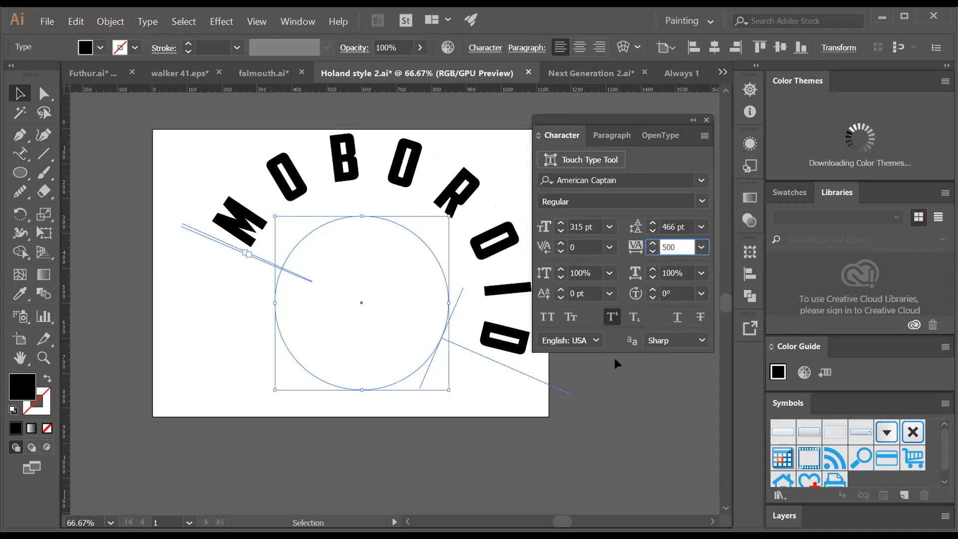
pyautogui.press('Return')
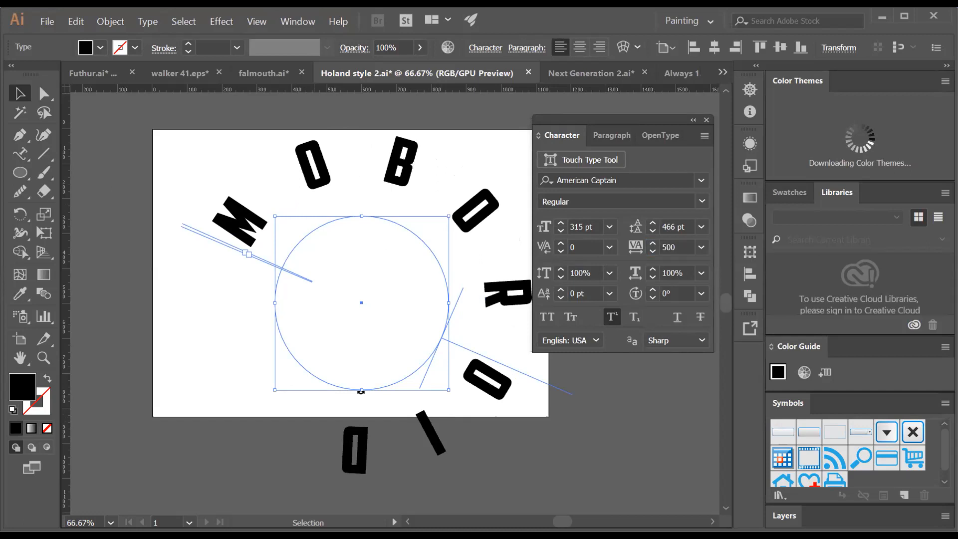
pyautogui.click(634, 244)
pyautogui.write('700')
pyautogui.press('Return')
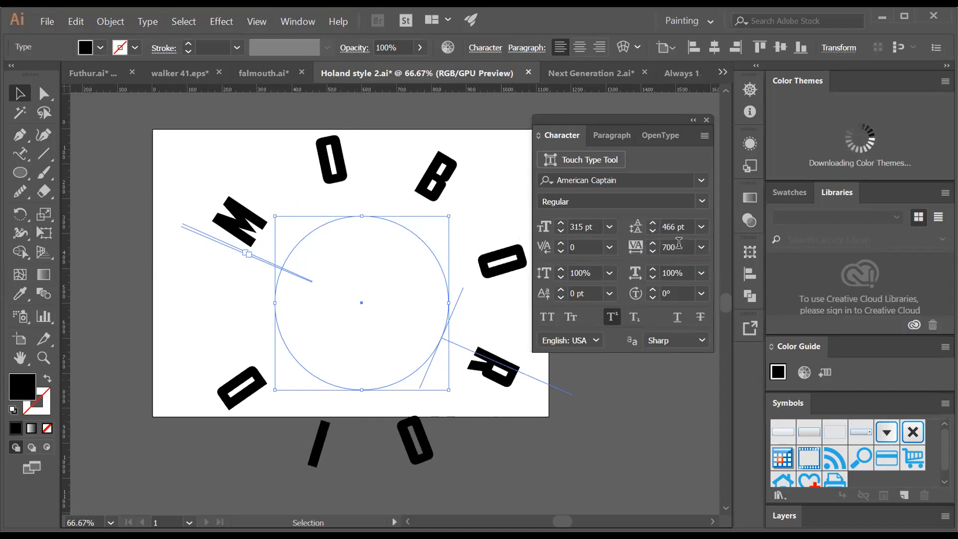
pyautogui.click(642, 250)
pyautogui.write('200')
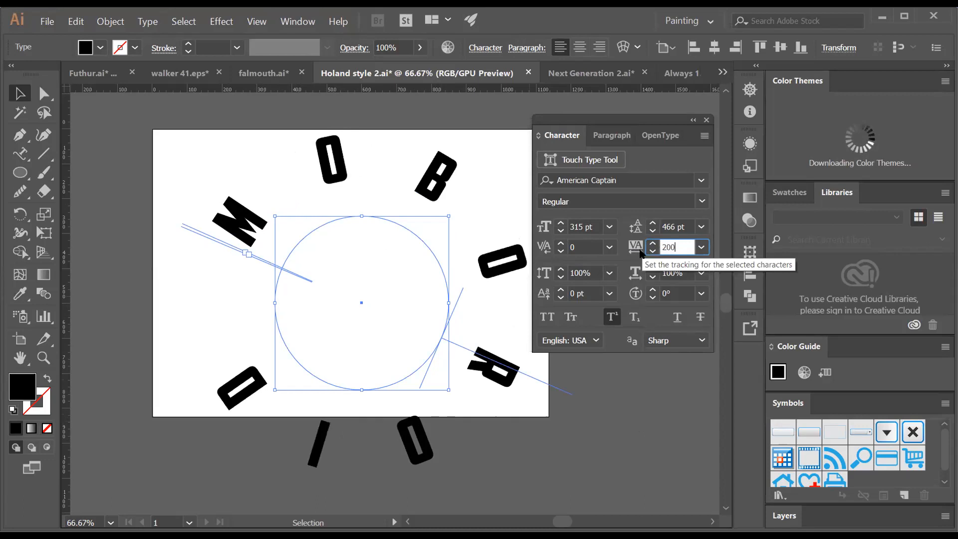
pyautogui.press('Return')
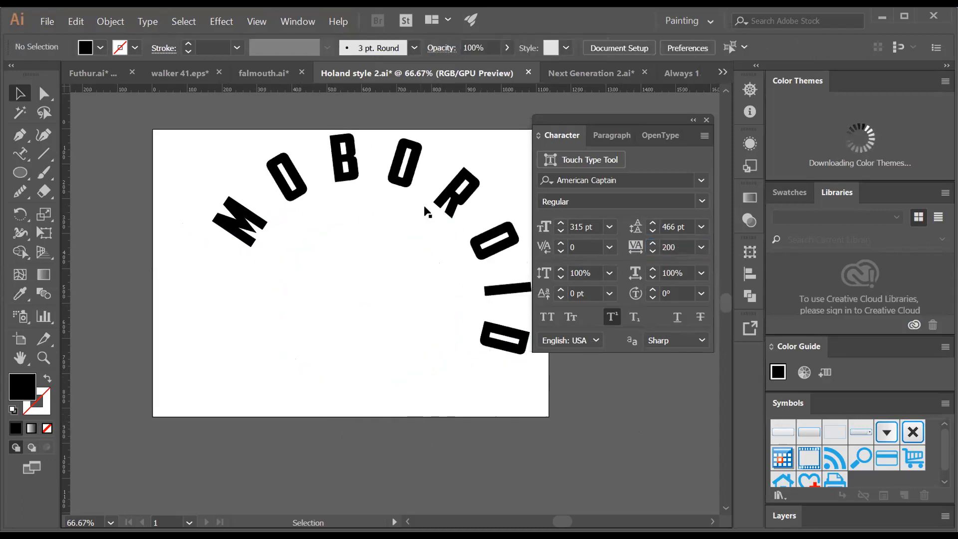
# - Rotate the curved MOBOROID text counterclockwise until it arches evenly over the circle, and move the Character panel off the artboard
pyautogui.moveTo(454, 207); pyautogui.dragTo(402, 194)
pyautogui.moveTo(578, 120); pyautogui.dragTo(630, 128)
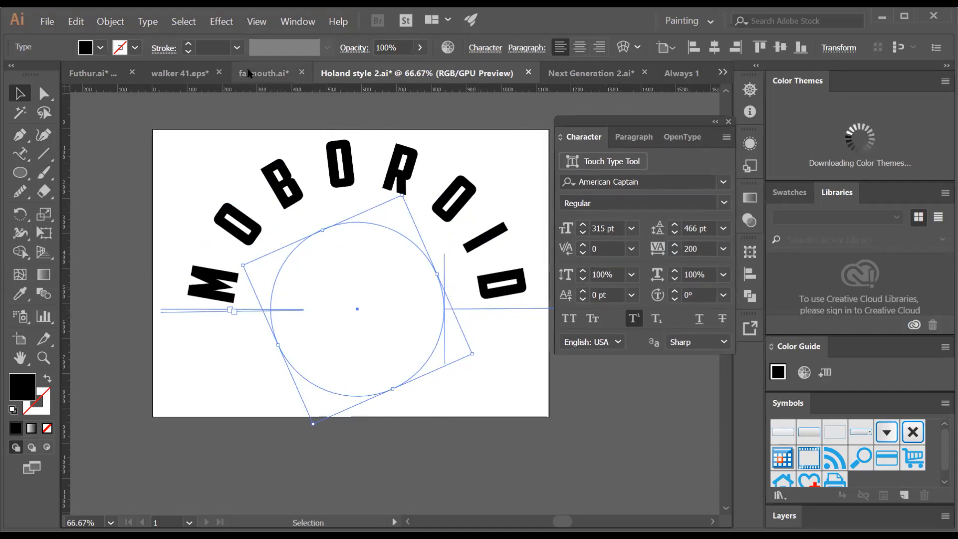
# - Draw a circle in the middle of the falmouth.ai document and open its fill swatches
pyautogui.click(260, 73)
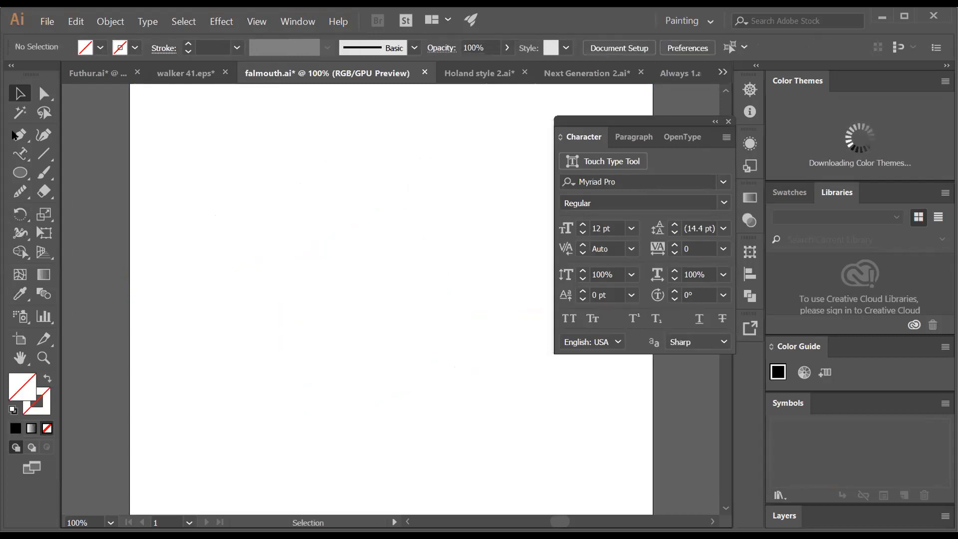
pyautogui.click(20, 172)
pyautogui.moveTo(278, 196); pyautogui.dragTo(498, 417)
pyautogui.press('v')
pyautogui.click(91, 53)
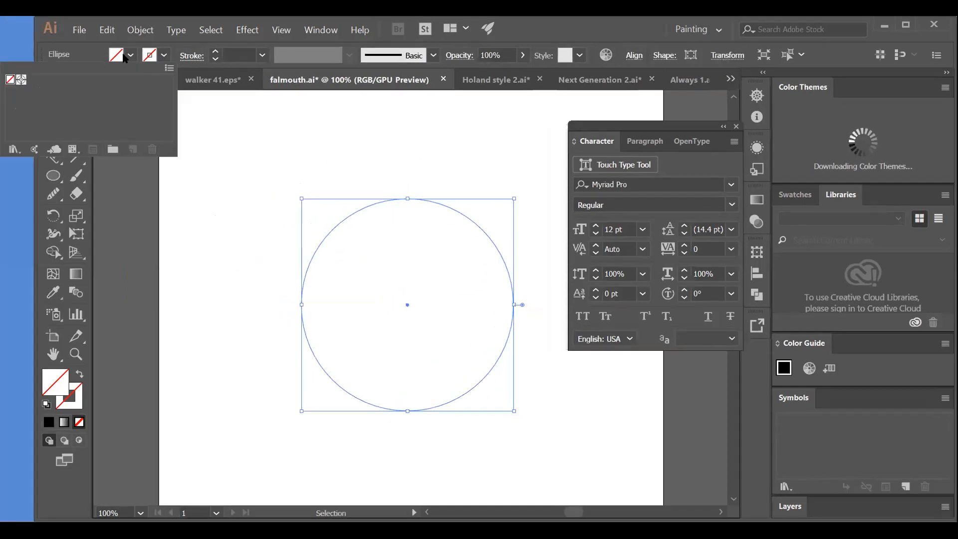
# - Switch to the walker 41.eps document and delete all of its logo artwork
pyautogui.click(215, 80)
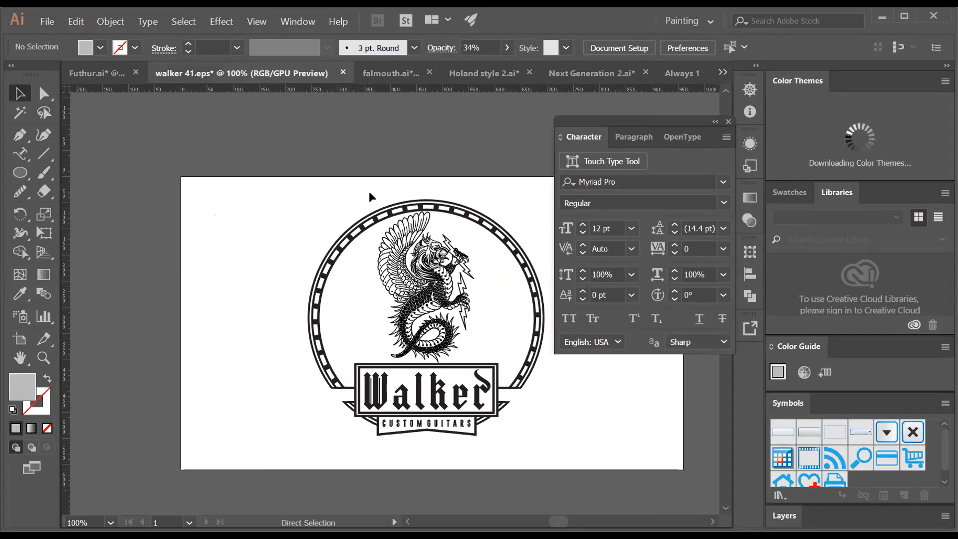
pyautogui.hotkey('ctrl', 'a')
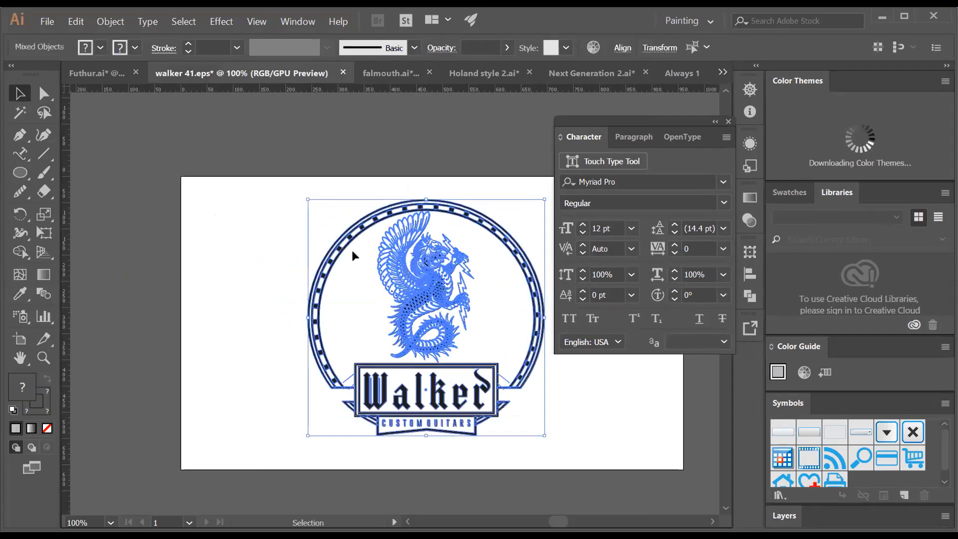
pyautogui.press('Delete')
# - Draw a grey-filled circle near the middle of the emptied artboard with the Ellipse tool
pyautogui.press('l')
pyautogui.scroll(-1, 361, 252)
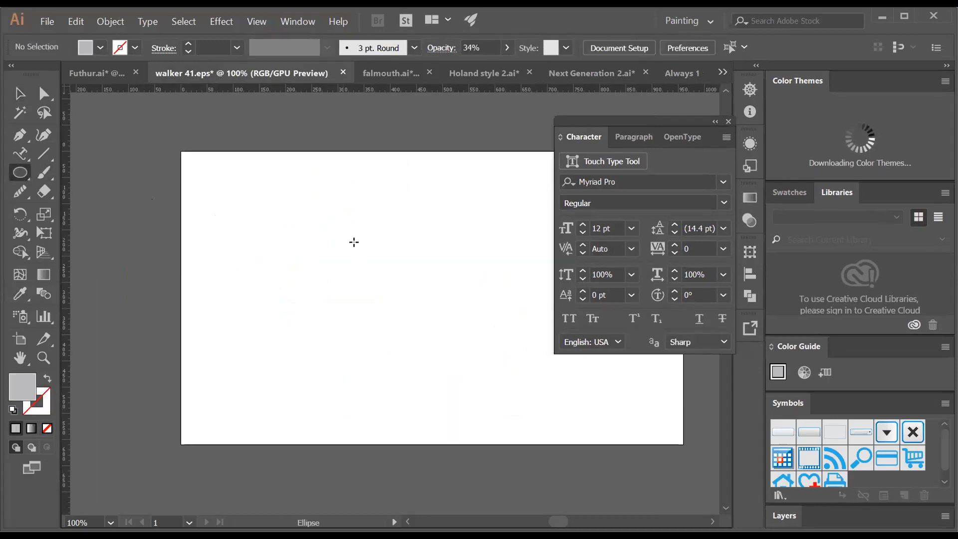
pyautogui.moveTo(344, 209); pyautogui.dragTo(513, 381)
pyautogui.click(20, 93)
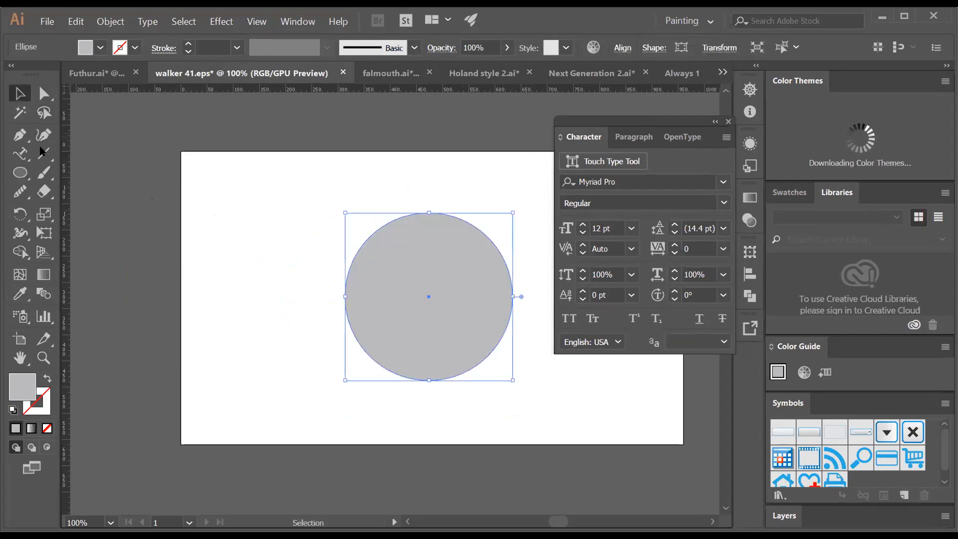
# - Place the text Moboroid on the circle's path with the Type on a Path tool, starting at its upper left, and select the text object
pyautogui.click(20, 153)
pyautogui.click(358, 246)
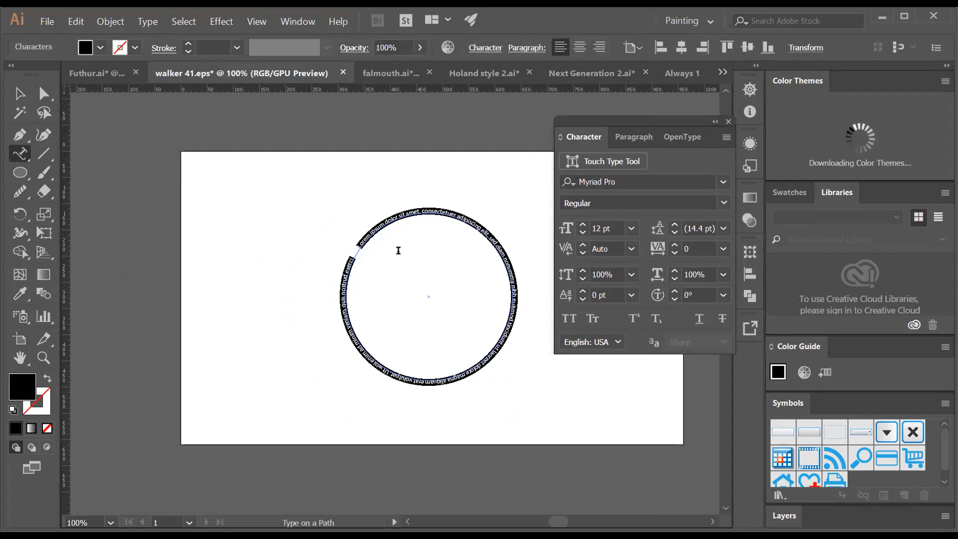
pyautogui.write('Mobaroid')
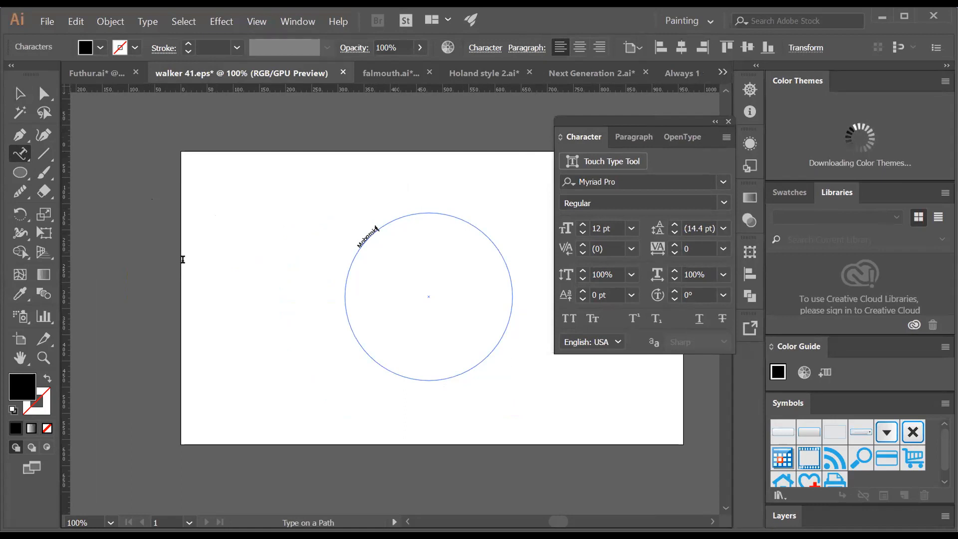
pyautogui.click(20, 94)
pyautogui.click(478, 232)
# - Enlarge the curved Moboroid text to a font size of 150 pt
pyautogui.click(583, 224)
pyautogui.click(582, 224)
pyautogui.click(582, 224)
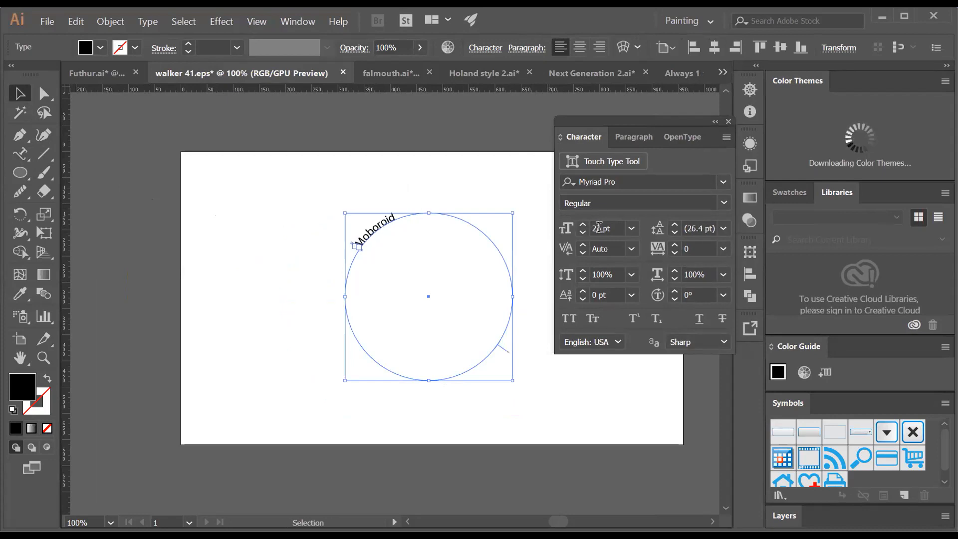
pyautogui.click(573, 229)
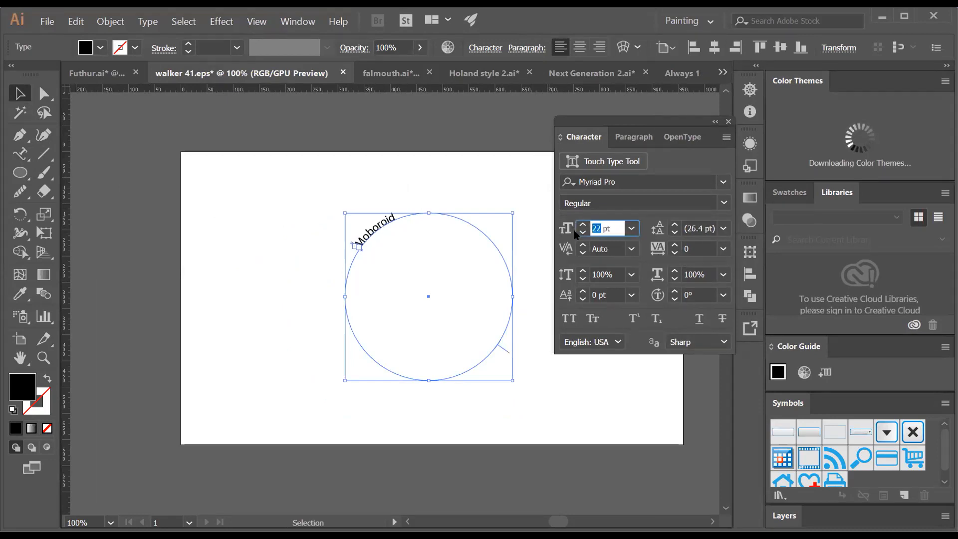
pyautogui.write('150')
pyautogui.press('Return')
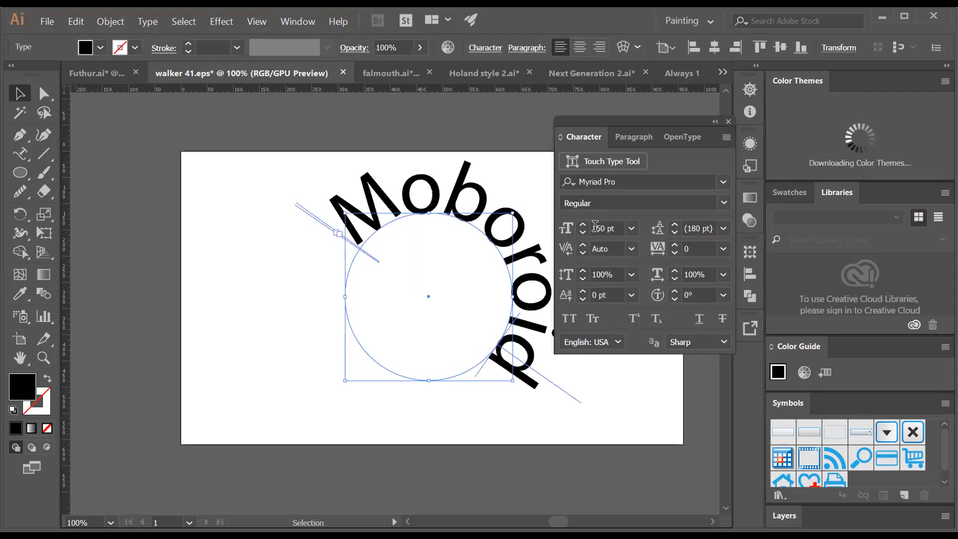
# - Set the font size of the curved Moboroid text to 70 pt
pyautogui.moveTo(592, 227); pyautogui.dragTo(603, 226)
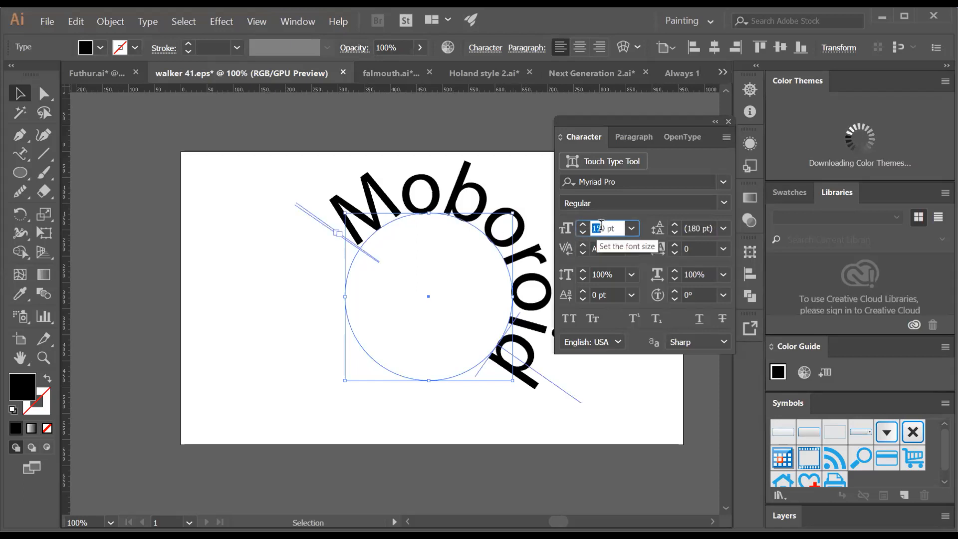
pyautogui.write('70')
pyautogui.click(507, 184)
pyautogui.click(493, 221)
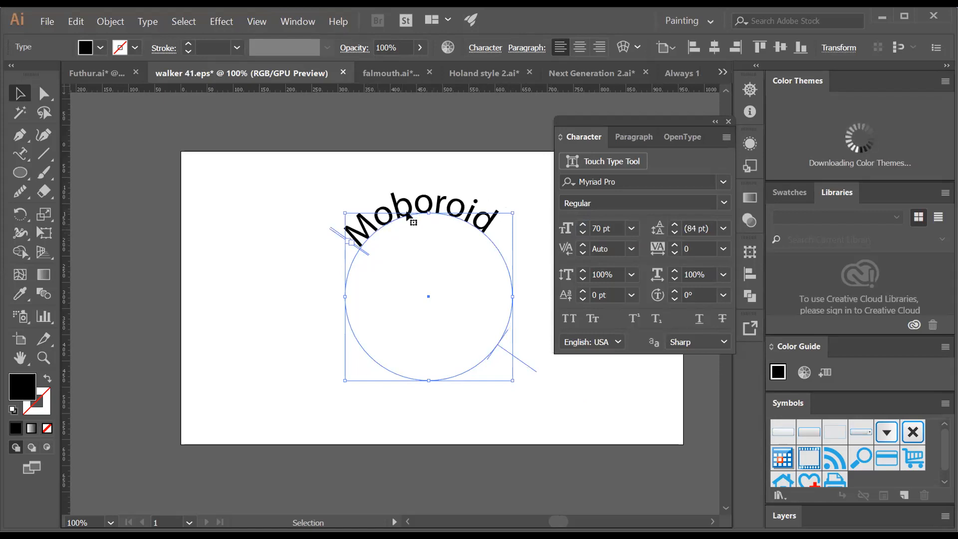
# - Apply All Caps to the curved Moboroid text and set its tracking to 100
pyautogui.click(569, 320)
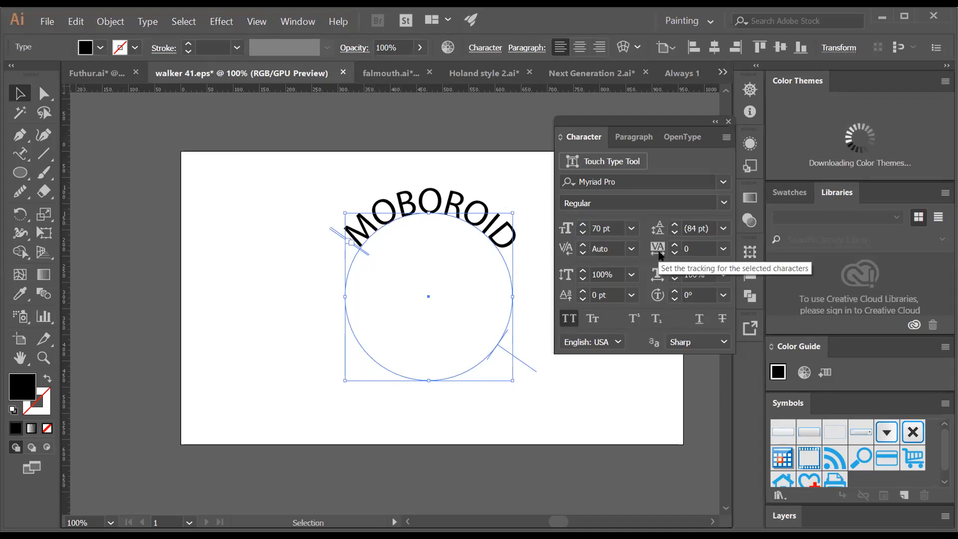
pyautogui.doubleClick(697, 249)
pyautogui.write('100')
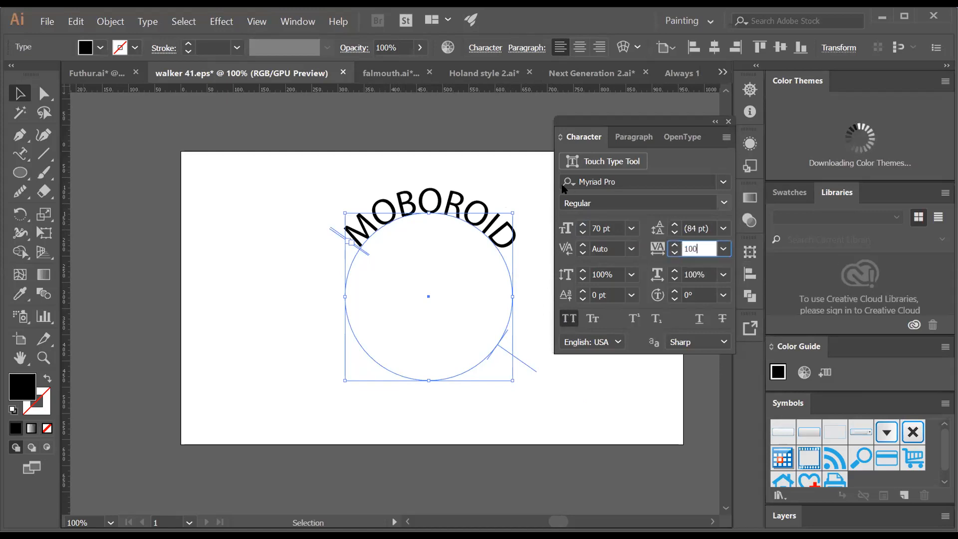
pyautogui.press('Return')
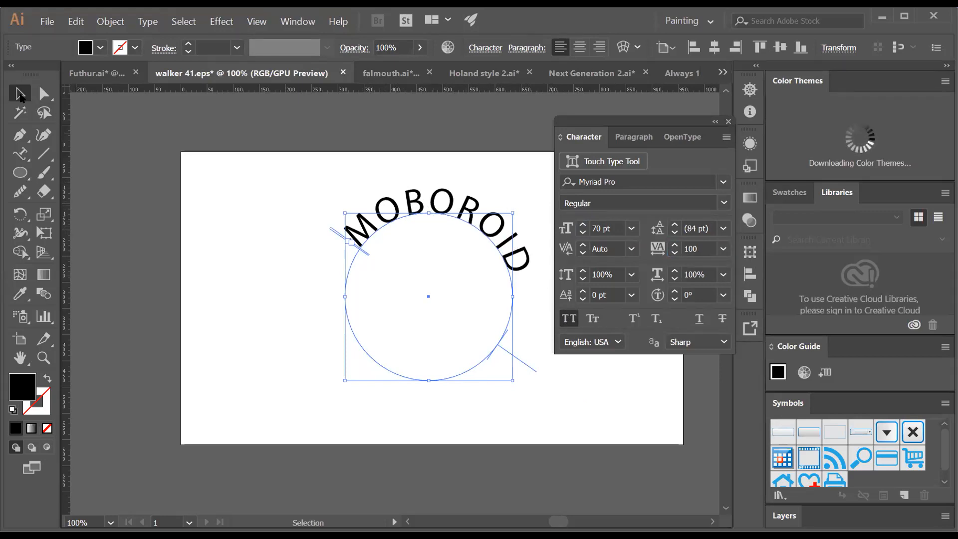
# - Rotate the curved text slightly counterclockwise so the word sits centred over the top of the circle
pyautogui.moveTo(512, 206); pyautogui.dragTo(505, 192)
pyautogui.click(523, 211)
pyautogui.click(499, 227)
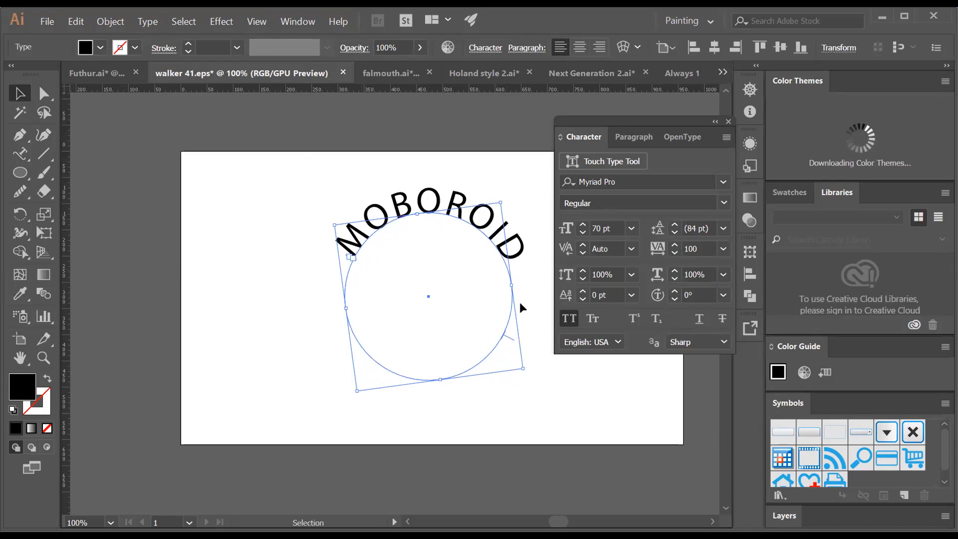
# - Examine the start and end brackets of the curved text on the circle's path up close
pyautogui.press('z')
pyautogui.click(458, 315)
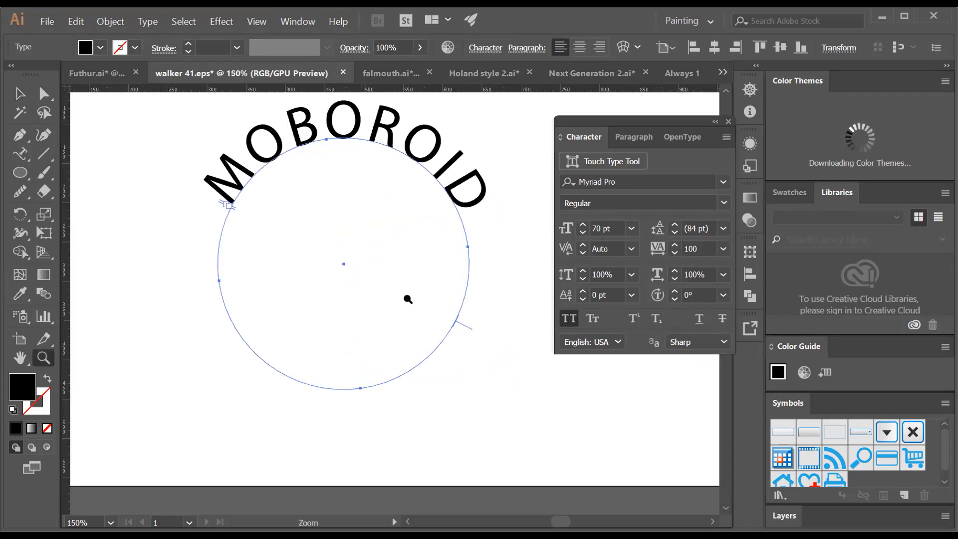
pyautogui.click(408, 299)
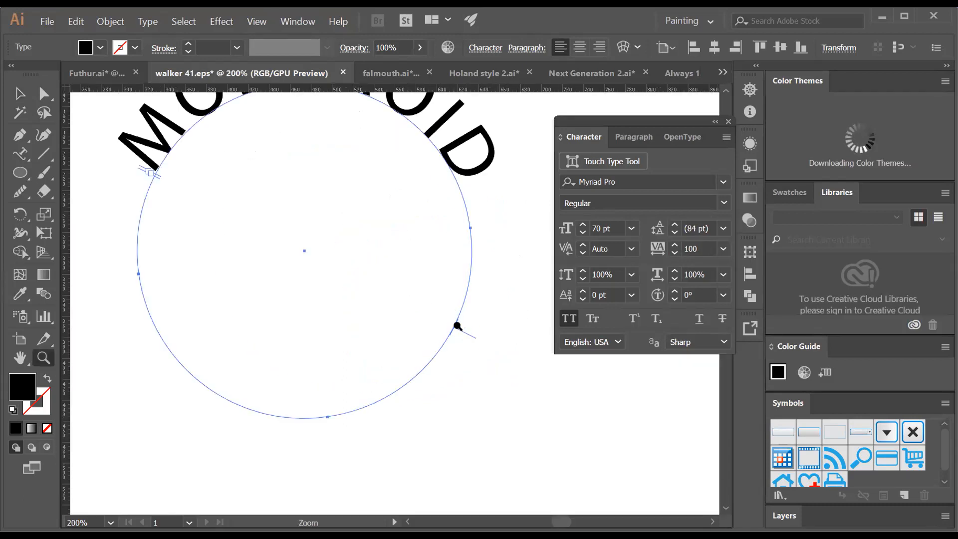
pyautogui.scroll(1, 254, 262)
pyautogui.click(163, 190)
pyautogui.click(415, 295)
pyautogui.click(409, 316)
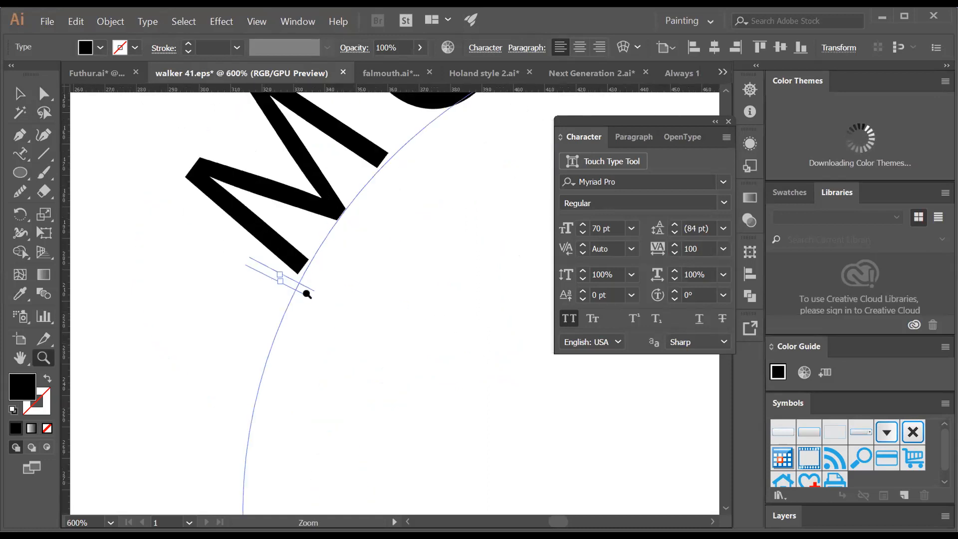
pyautogui.keyDown('alt'); pyautogui.click(420, 319); pyautogui.keyUp('alt')
pyautogui.keyDown('alt'); pyautogui.click(467, 336); pyautogui.keyUp('alt')
pyautogui.keyDown('alt'); pyautogui.click(466, 335); pyautogui.keyUp('alt')
pyautogui.click(417, 324)
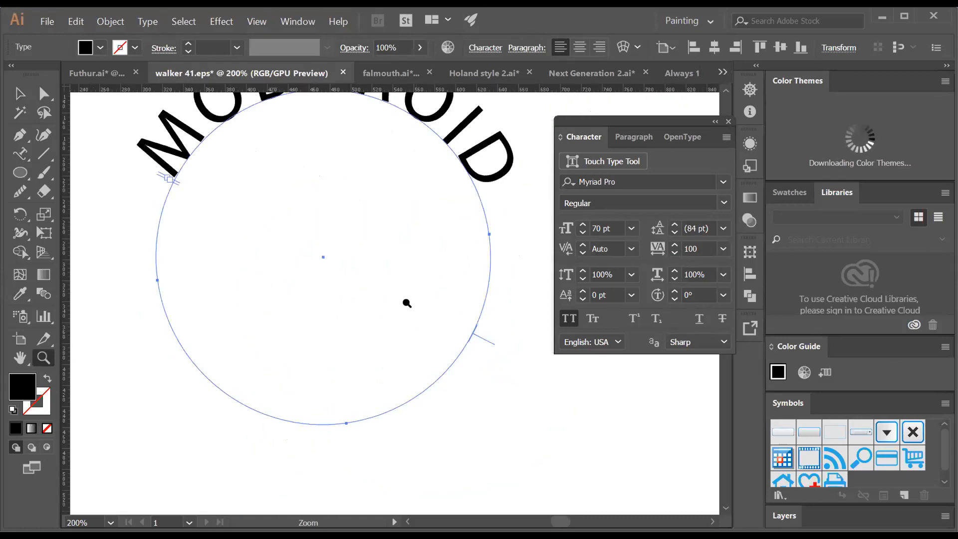
pyautogui.scroll(2, 258, 214)
pyautogui.press('v')
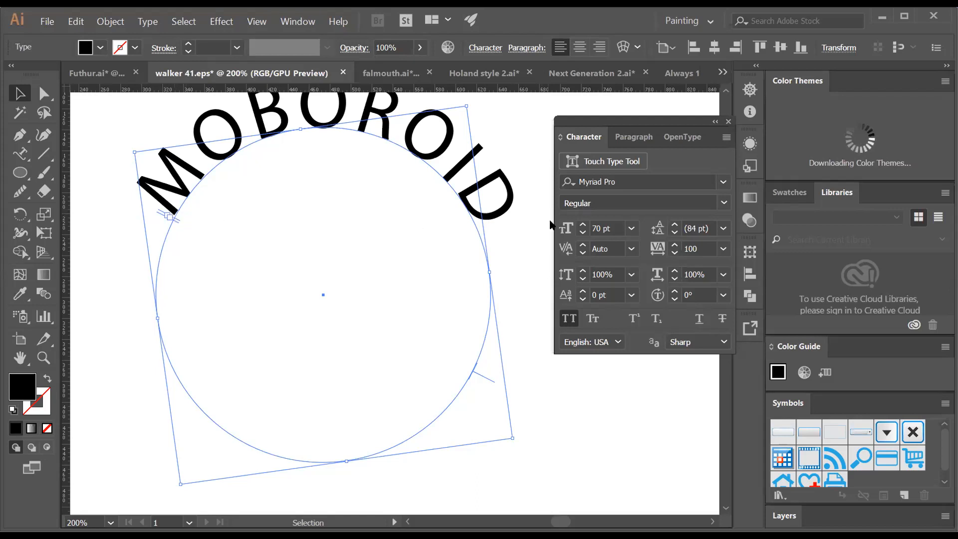
# - Increase the font size of the curved MOBOROID text to 136 pt
pyautogui.click(583, 224)
pyautogui.click(583, 225)
pyautogui.click(583, 225)
pyautogui.click(583, 224)
pyautogui.click(583, 224)
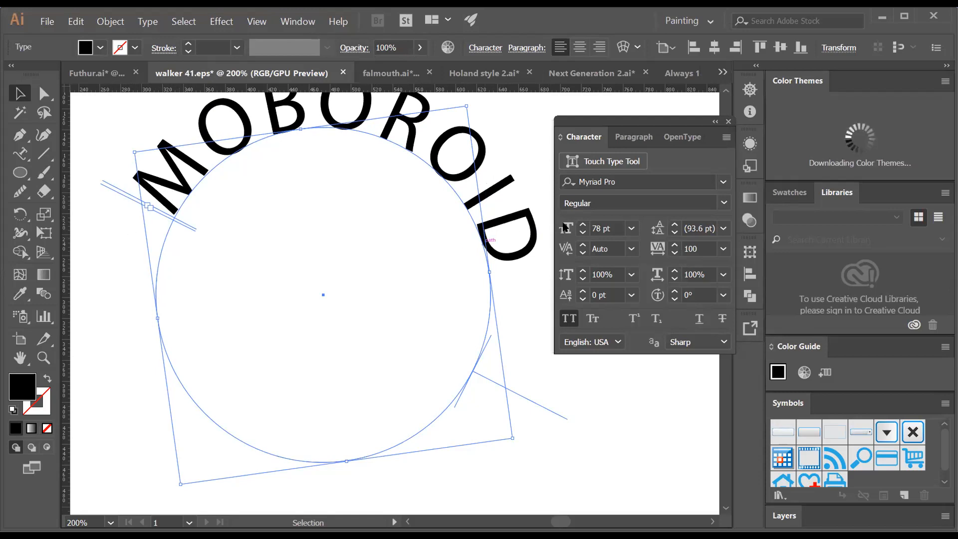
pyautogui.click(583, 225)
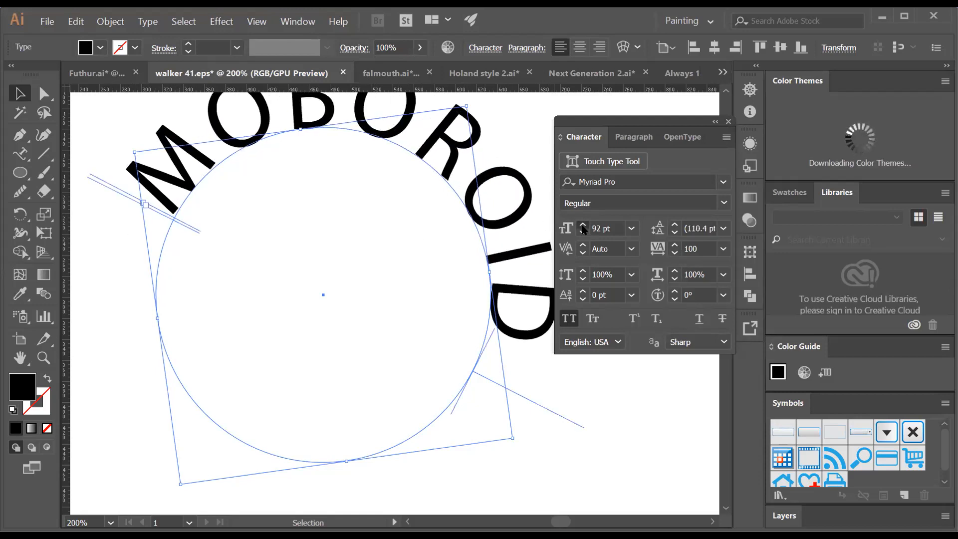
pyautogui.click(583, 226)
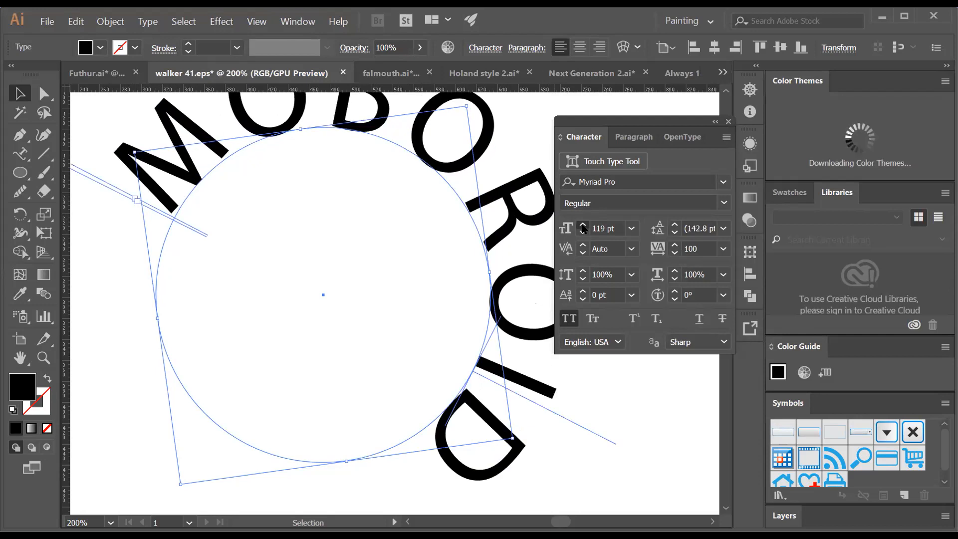
# - Increase the font size of the curved MOBOROID text to 219 pt so the letters wrap around the whole circle
pyautogui.press('z')
pyautogui.keyDown('alt'); pyautogui.click(405, 289); pyautogui.keyUp('alt')
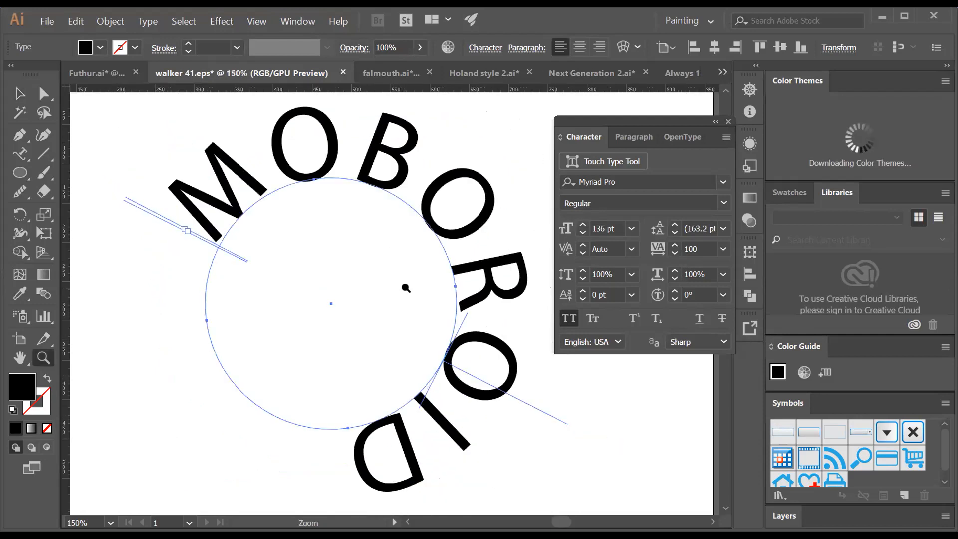
pyautogui.keyDown('alt'); pyautogui.click(405, 288); pyautogui.keyUp('alt')
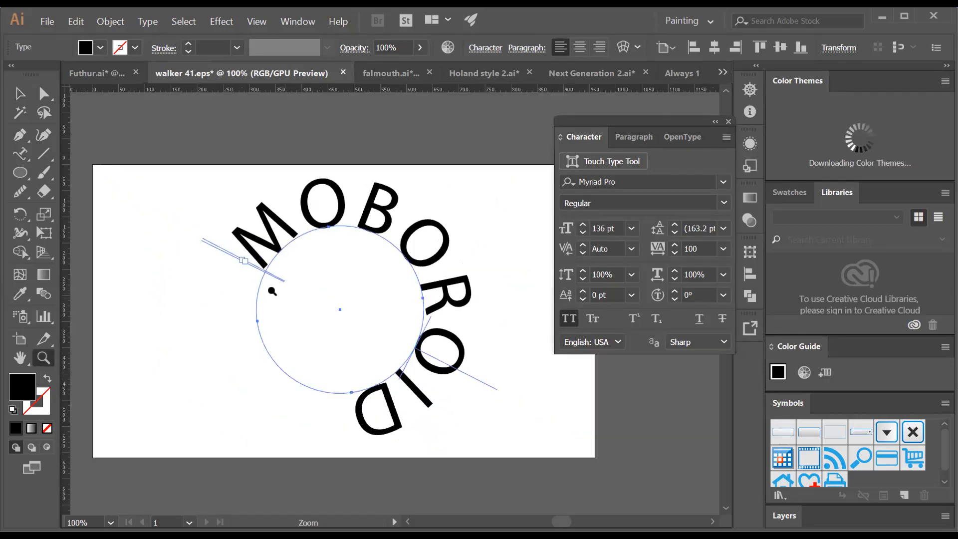
pyautogui.click(583, 225)
pyautogui.click(583, 226)
pyautogui.click(583, 226)
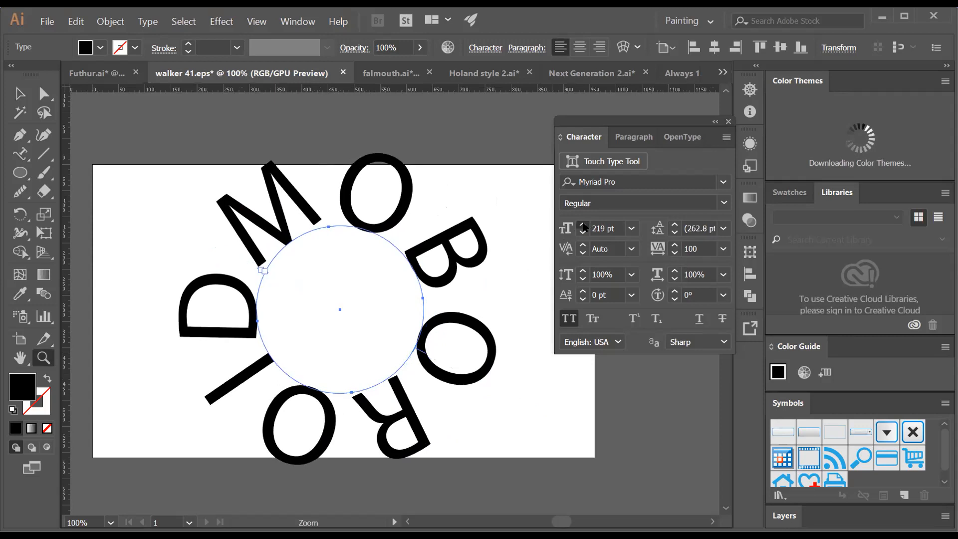
# - Increase the font size of the curved MOBOROID text to 269 pt
pyautogui.click(583, 226)
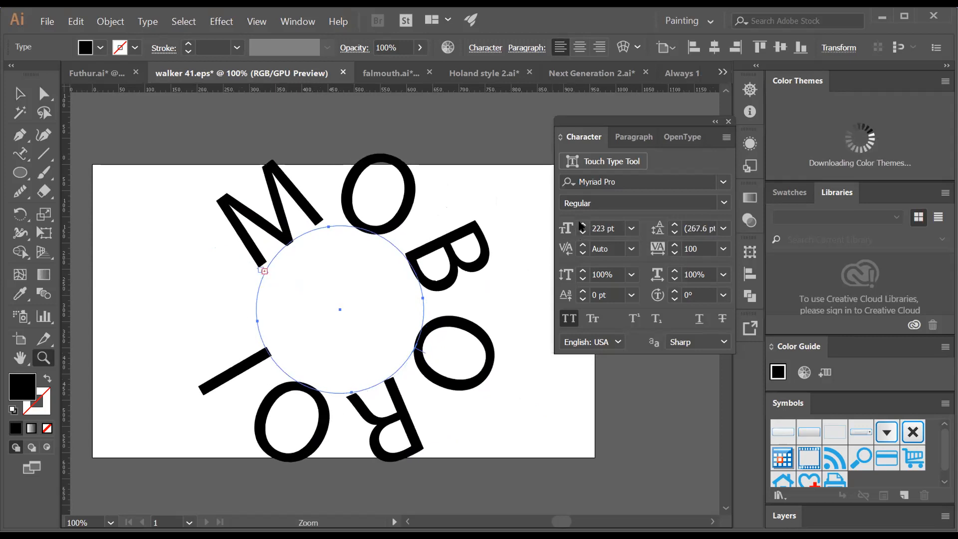
pyautogui.click(583, 226)
pyautogui.click(583, 226)
pyautogui.click(583, 225)
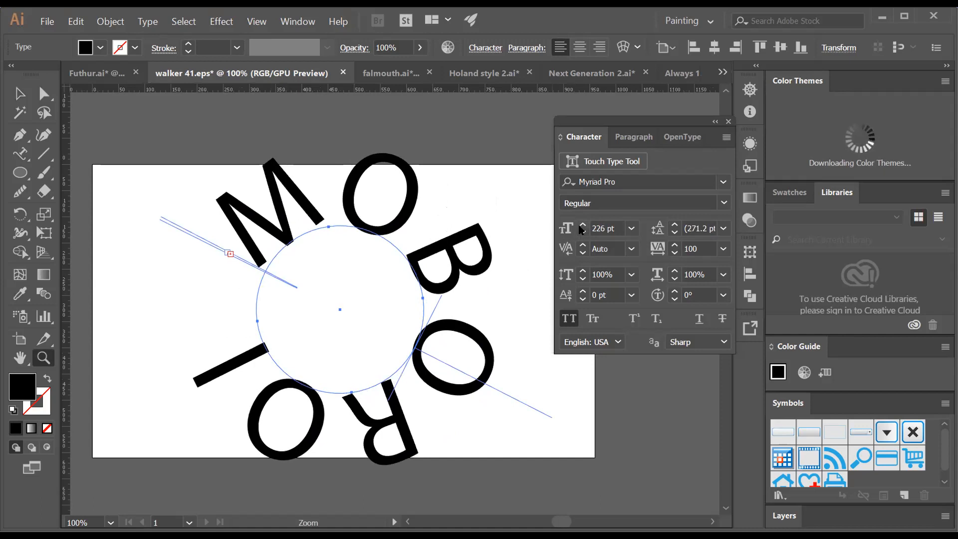
pyautogui.moveTo(582, 225); pyautogui.dragTo(583, 225)
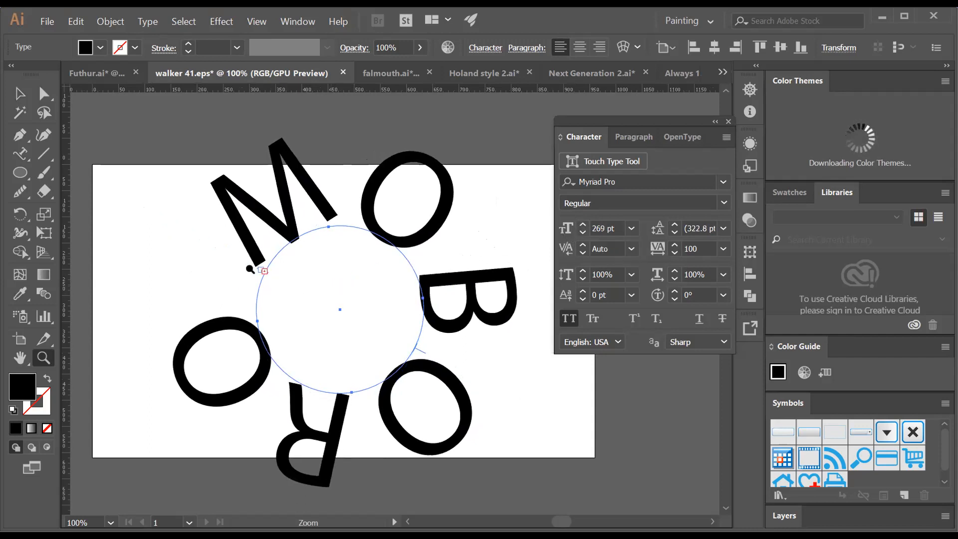
# - Examine the overset text marker and brackets near the M on the circle's path up close
pyautogui.click(288, 278)
pyautogui.click(359, 307)
pyautogui.click(397, 293)
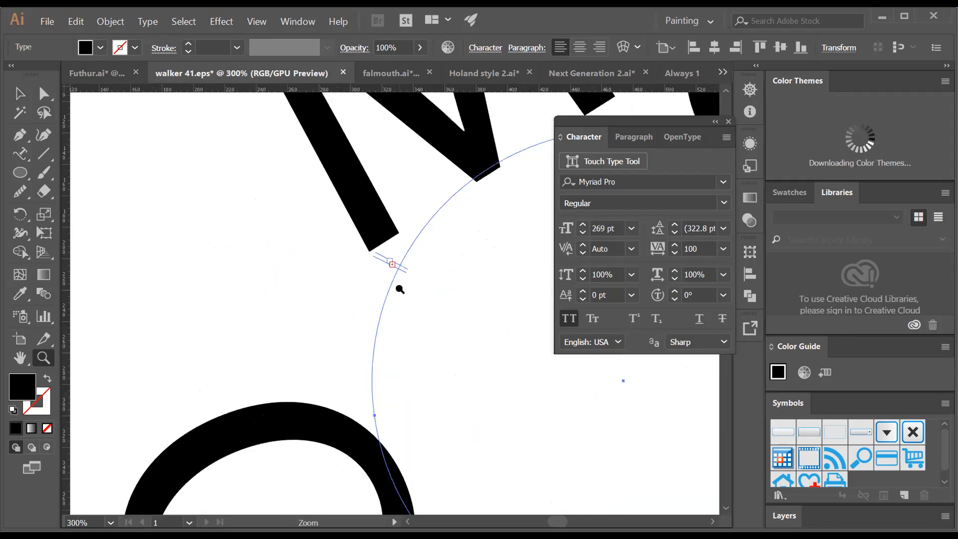
pyautogui.click(399, 288)
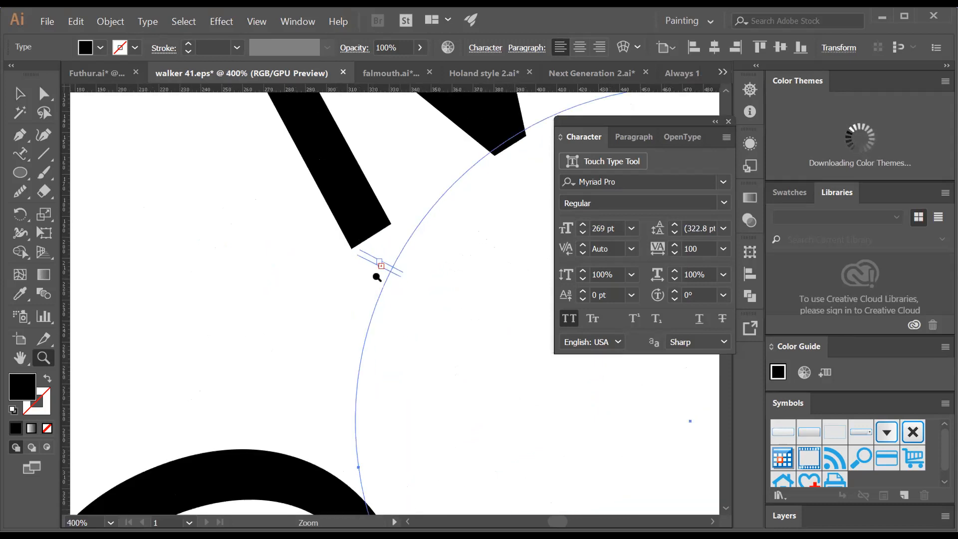
pyautogui.keyDown('alt'); pyautogui.click(459, 334); pyautogui.keyUp('alt')
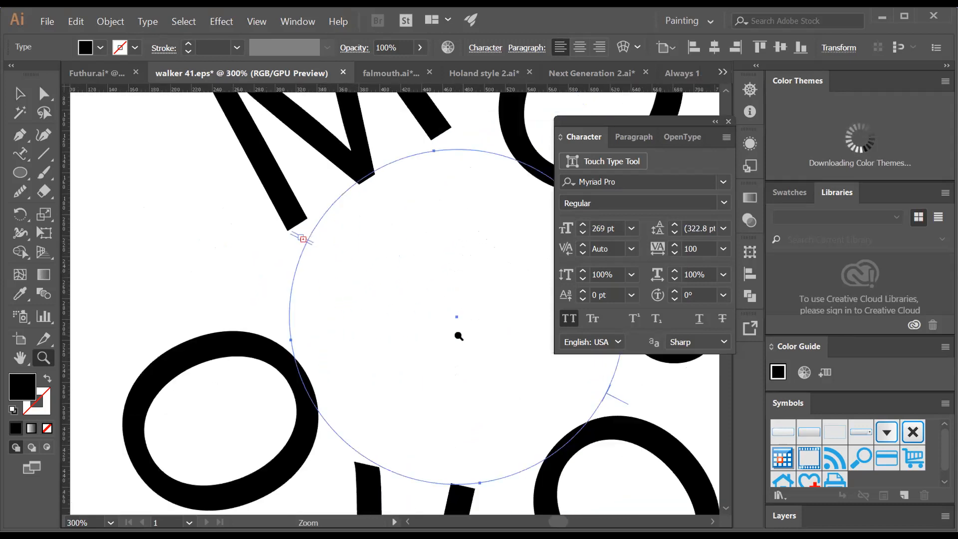
pyautogui.keyDown('alt'); pyautogui.click(459, 336); pyautogui.keyUp('alt')
pyautogui.keyDown('alt'); pyautogui.click(410, 291); pyautogui.keyUp('alt')
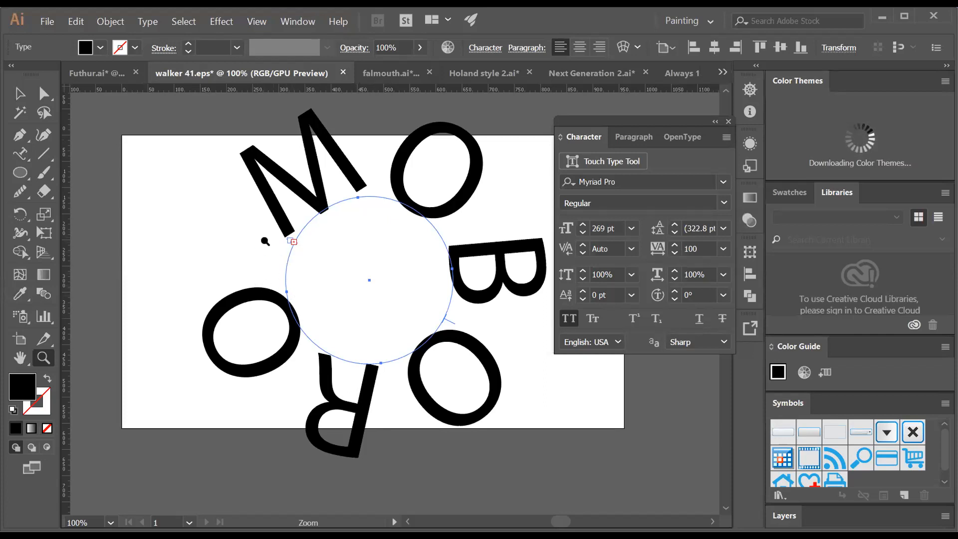
# - Reduce the font size of the curved MOBOROID text to 219 pt
pyautogui.click(582, 233)
pyautogui.click(583, 232)
pyautogui.click(583, 233)
pyautogui.click(582, 233)
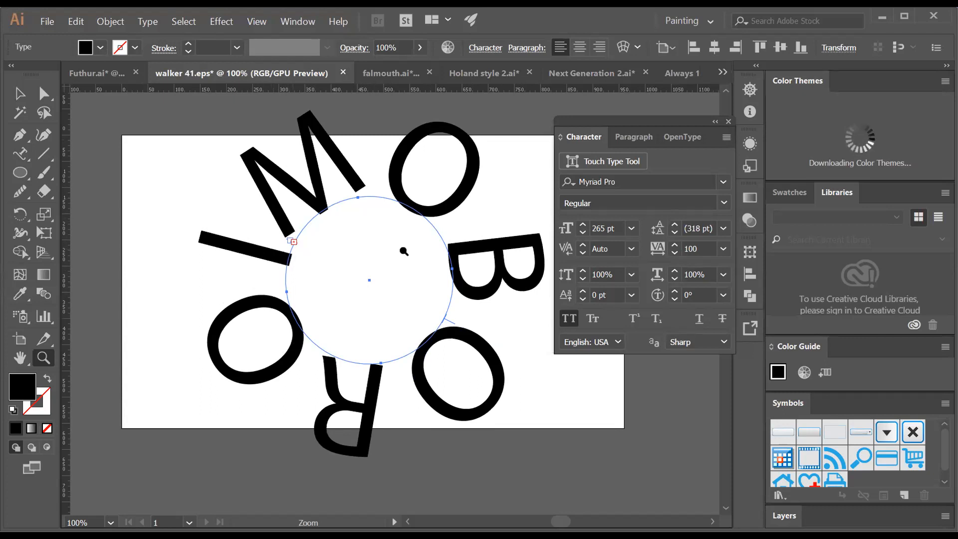
pyautogui.click(583, 233)
pyautogui.click(583, 233)
pyautogui.click(583, 233)
pyautogui.click(583, 233)
pyautogui.click(583, 233)
pyautogui.click(583, 233)
pyautogui.click(583, 233)
pyautogui.click(583, 233)
pyautogui.click(583, 233)
pyautogui.click(583, 233)
pyautogui.click(583, 233)
pyautogui.click(583, 233)
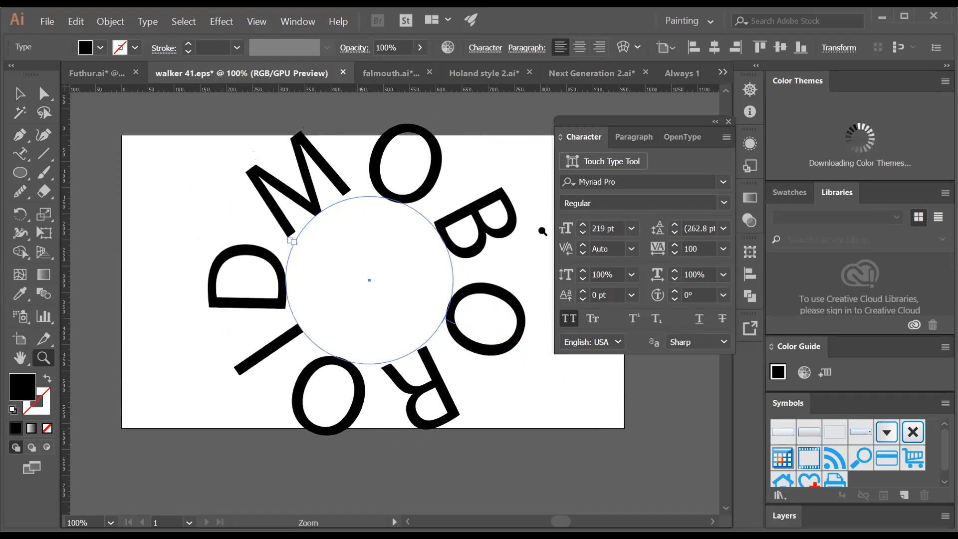
# - Reduce the font size of the curved MOBOROID text further to 128 pt
pyautogui.click(583, 234)
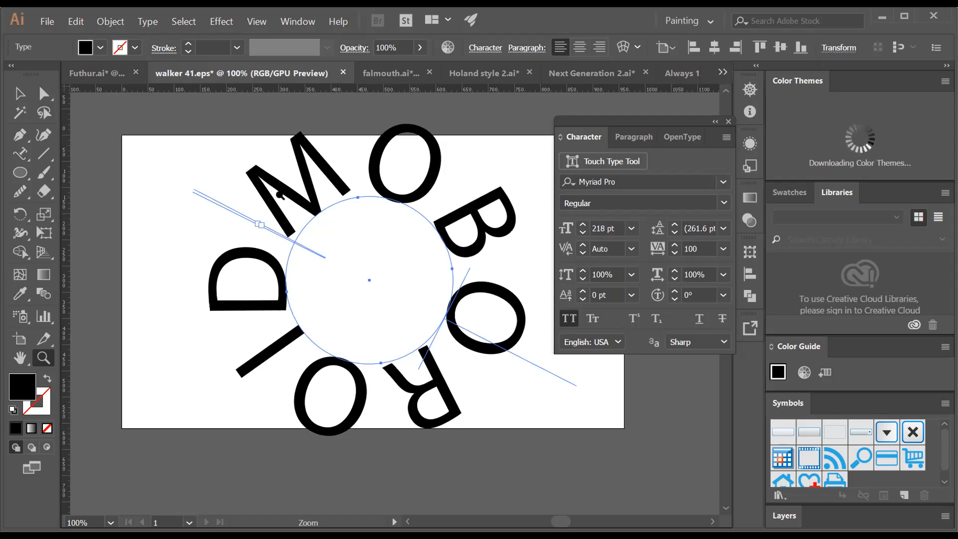
pyautogui.click(583, 233)
pyautogui.click(582, 233)
pyautogui.click(583, 233)
pyautogui.click(583, 233)
pyautogui.click(583, 233)
pyautogui.click(583, 233)
pyautogui.click(583, 233)
pyautogui.click(583, 233)
pyautogui.click(582, 233)
pyautogui.click(583, 233)
pyautogui.click(583, 233)
pyautogui.click(583, 234)
pyautogui.click(583, 233)
pyautogui.click(583, 233)
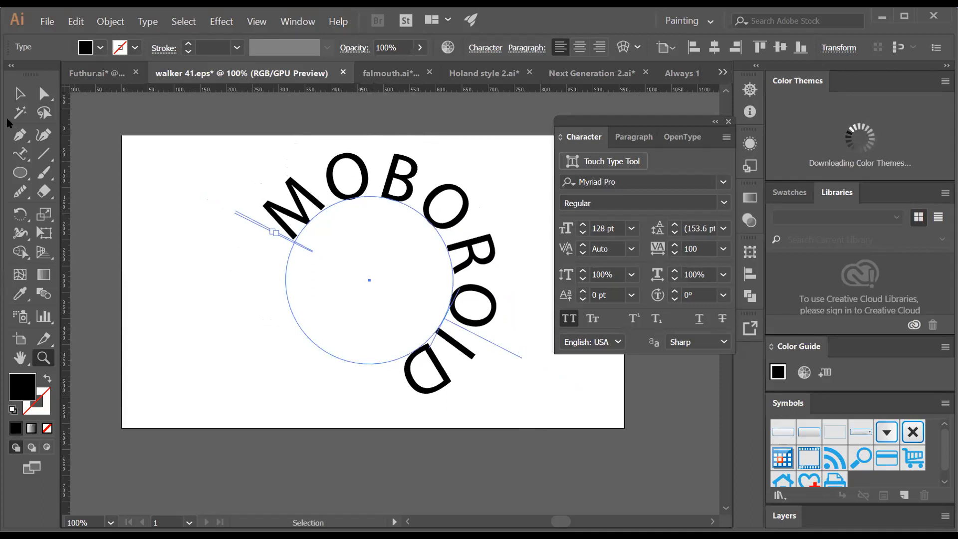
# - Move the end bracket of the curved text along the path to the bottom of the circle
pyautogui.click(20, 93)
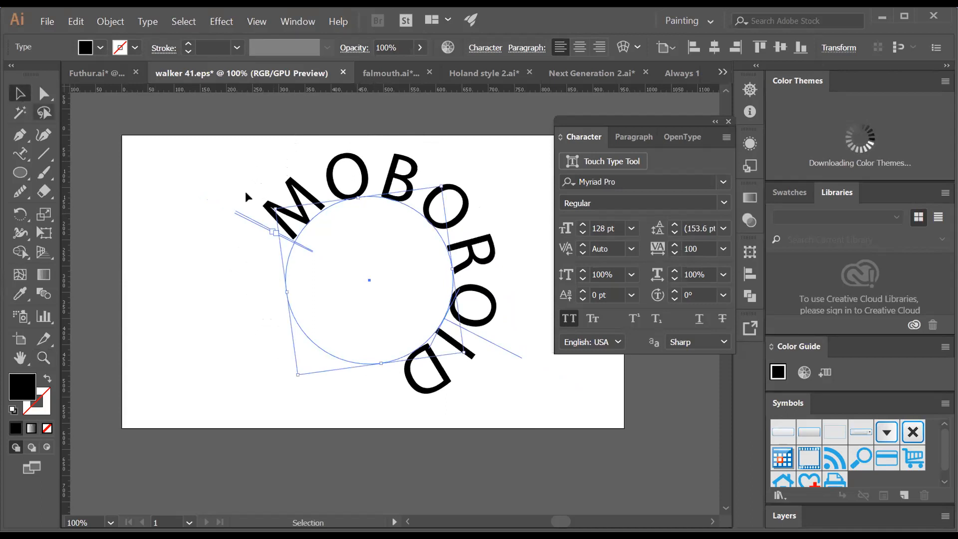
pyautogui.keyDown('ctrl'); pyautogui.click(415, 277); pyautogui.keyUp('ctrl')
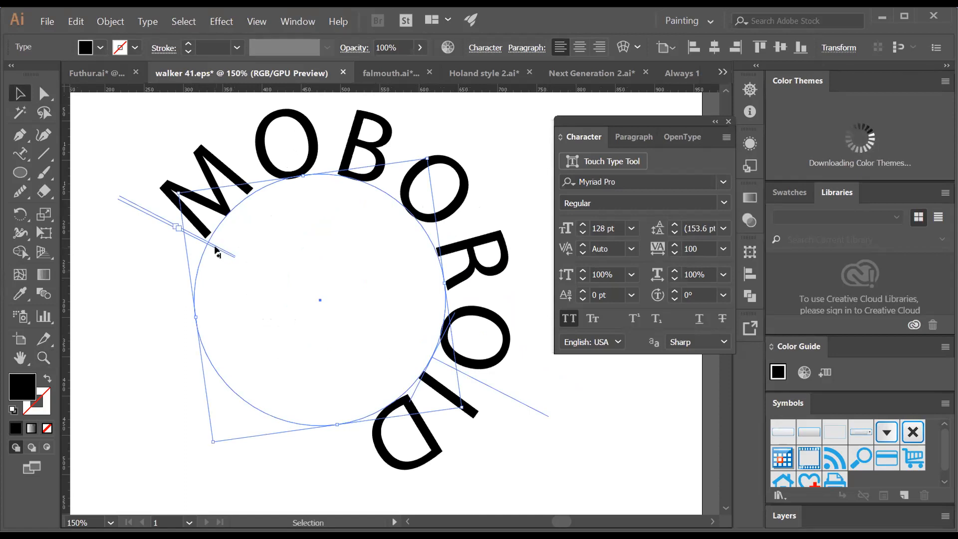
pyautogui.moveTo(215, 249); pyautogui.dragTo(210, 259)
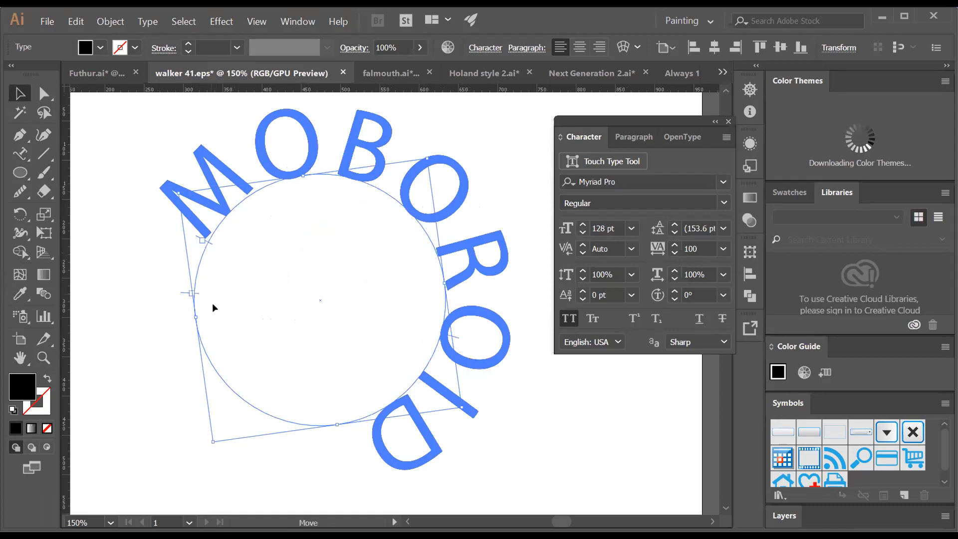
pyautogui.moveTo(232, 331); pyautogui.dragTo(340, 406)
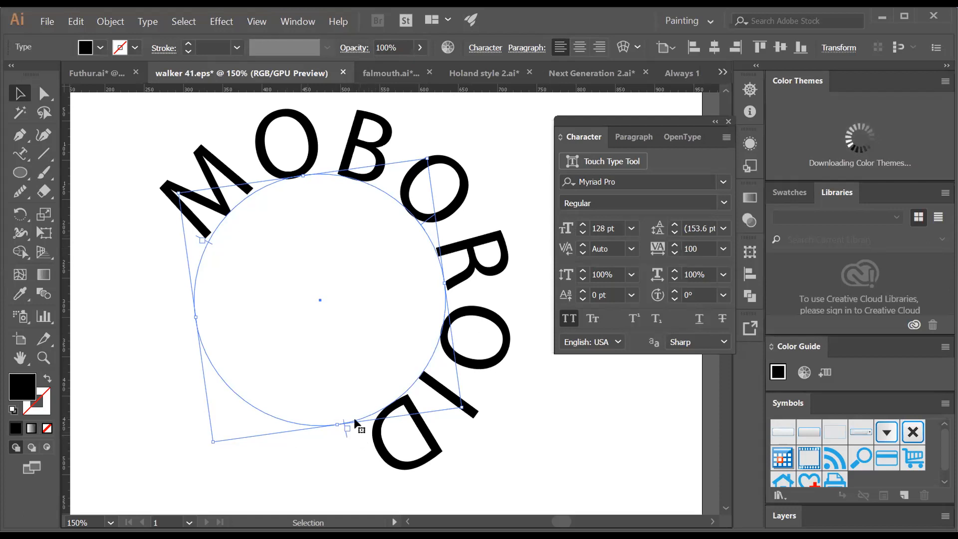
# - Increase the font size of the curved MOBOROID text to 162 pt
pyautogui.click(584, 225)
pyautogui.click(583, 225)
pyautogui.click(583, 225)
pyautogui.click(583, 225)
pyautogui.click(583, 225)
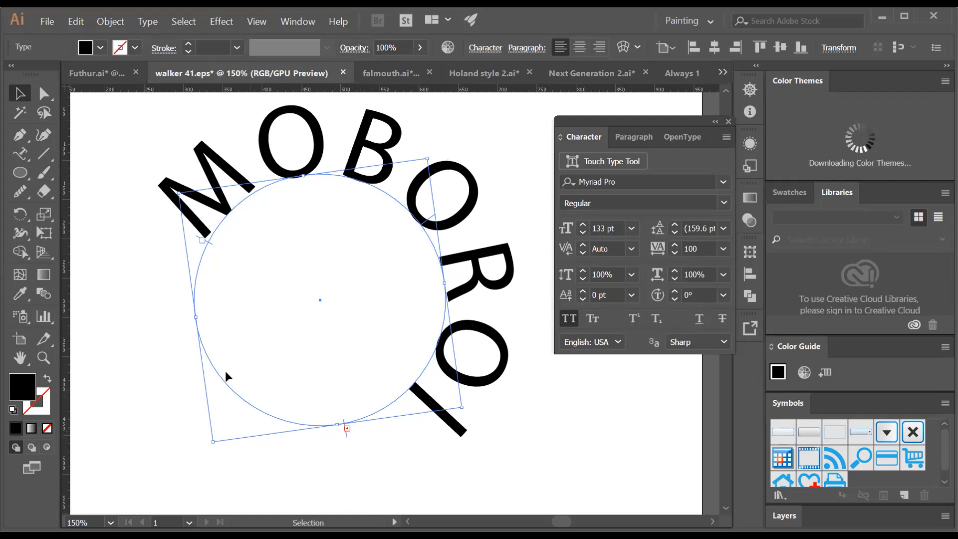
pyautogui.click(583, 225)
pyautogui.click(583, 225)
pyautogui.click(583, 224)
pyautogui.click(583, 224)
pyautogui.click(583, 225)
pyautogui.click(583, 225)
pyautogui.click(583, 225)
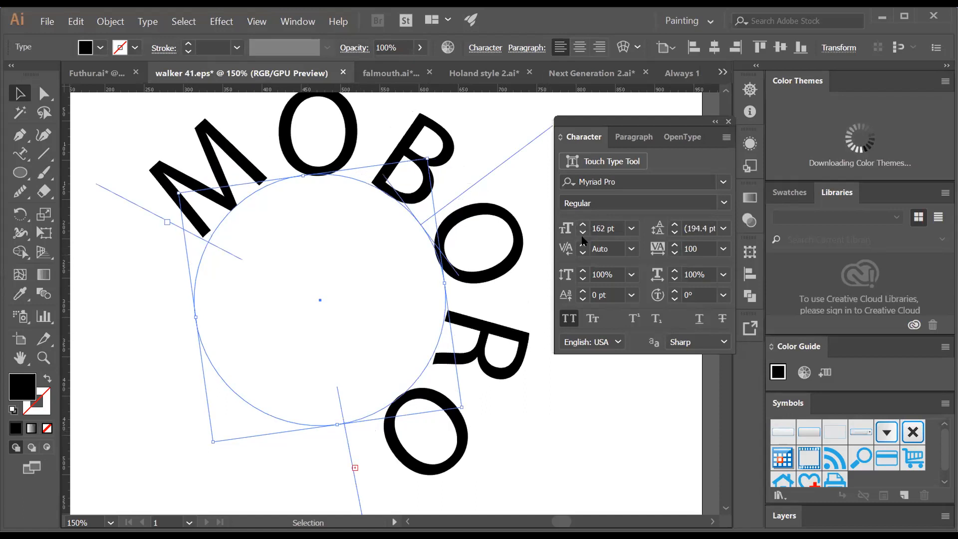
# - Reduce the font size of the curved MOBOROID text to 127 pt
pyautogui.click(582, 244)
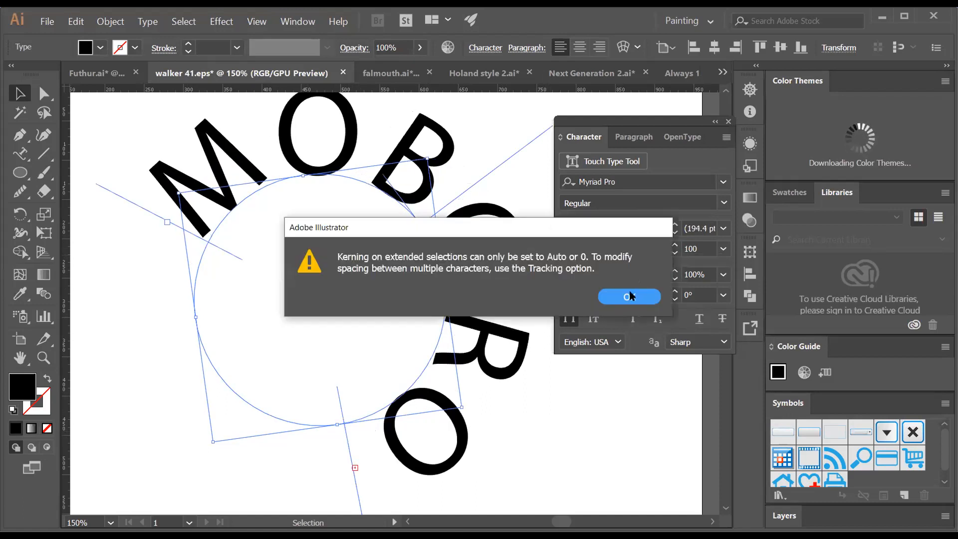
pyautogui.click(630, 291)
pyautogui.scroll(-1, 337, 379)
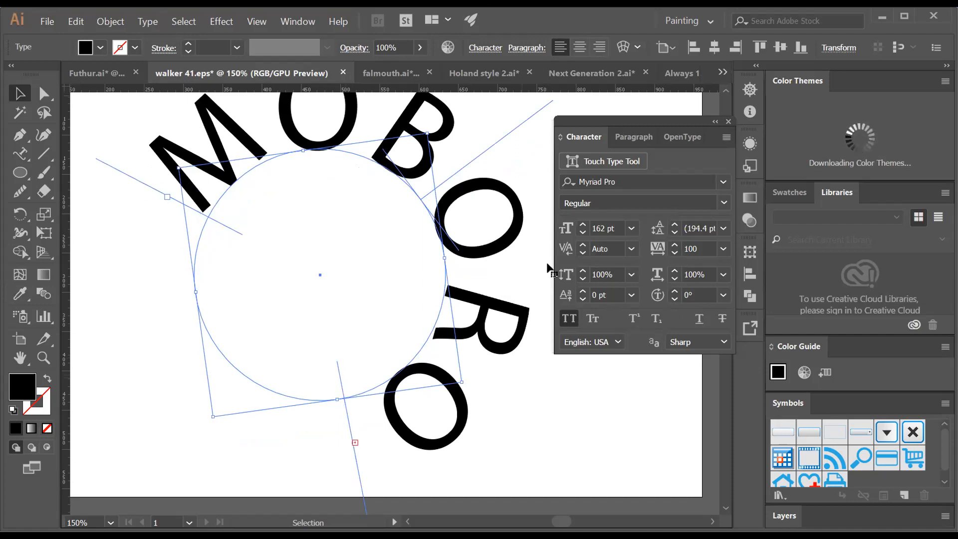
pyautogui.click(582, 233)
pyautogui.click(582, 233)
pyautogui.click(583, 234)
pyautogui.click(582, 233)
pyautogui.click(583, 233)
pyautogui.click(583, 233)
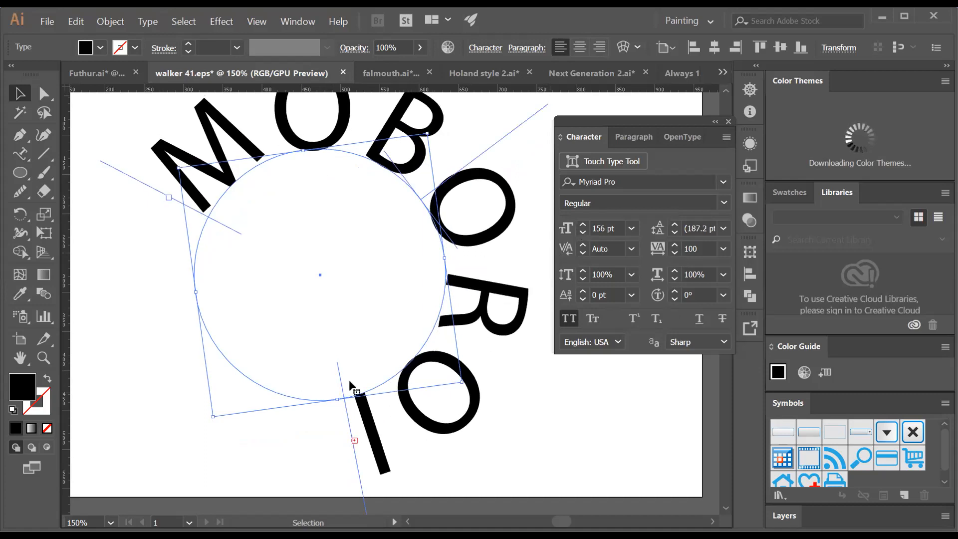
pyautogui.click(582, 233)
pyautogui.moveTo(582, 233); pyautogui.dragTo(577, 248)
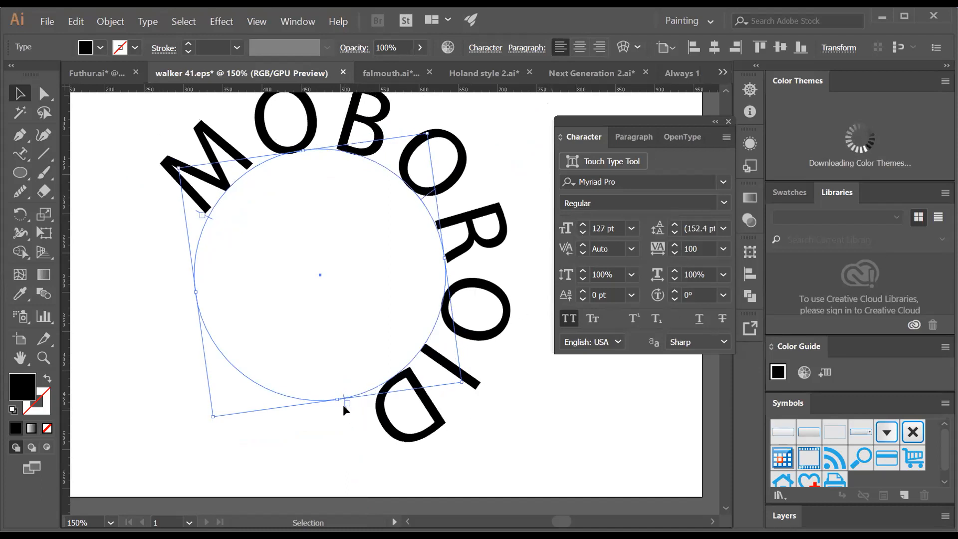
# - Move the text's end bracket to the lower left of the circle and increase the font size to 180 pt
pyautogui.moveTo(345, 405); pyautogui.dragTo(338, 407)
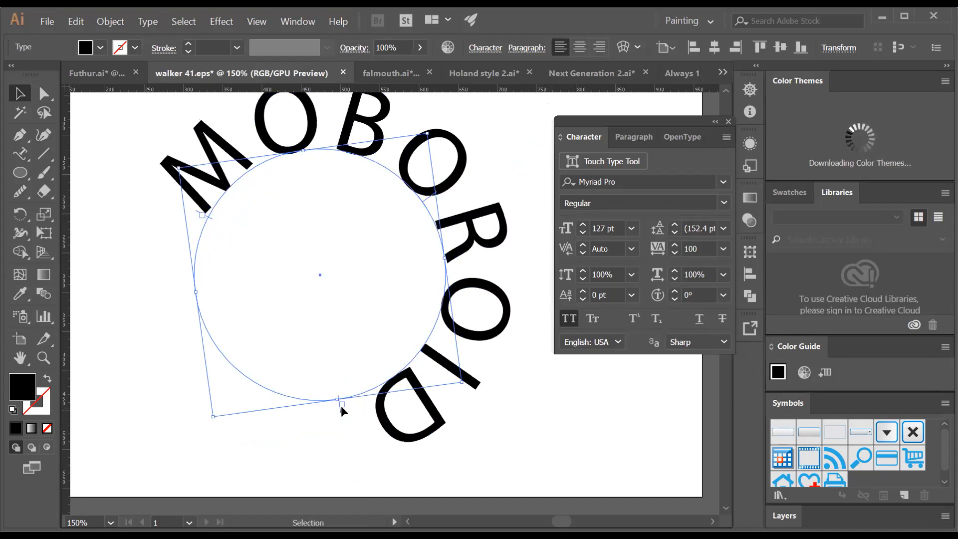
pyautogui.moveTo(341, 412); pyautogui.dragTo(211, 360)
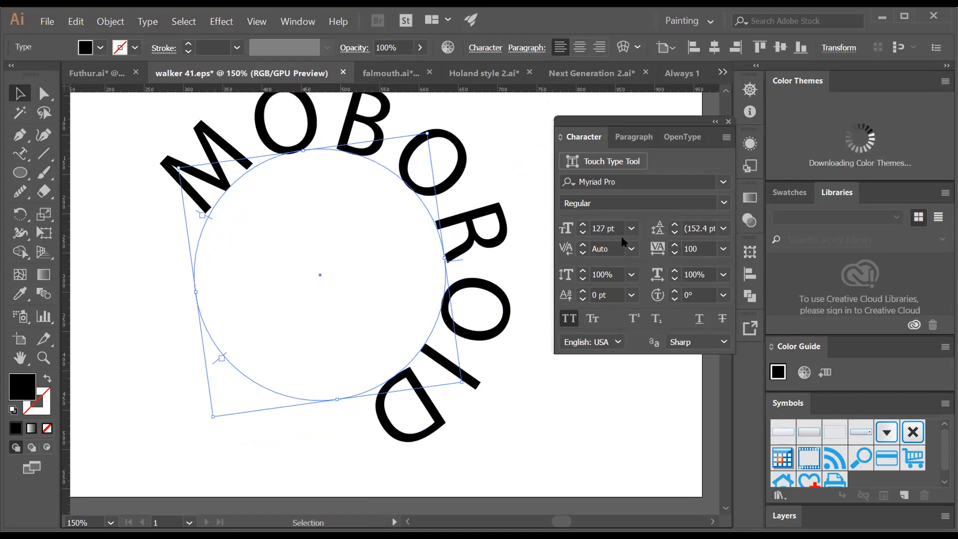
pyautogui.click(581, 224)
pyautogui.click(582, 224)
pyautogui.click(582, 225)
pyautogui.click(582, 224)
pyautogui.click(582, 225)
pyautogui.click(582, 224)
pyautogui.click(582, 224)
pyautogui.click(582, 225)
pyautogui.click(581, 225)
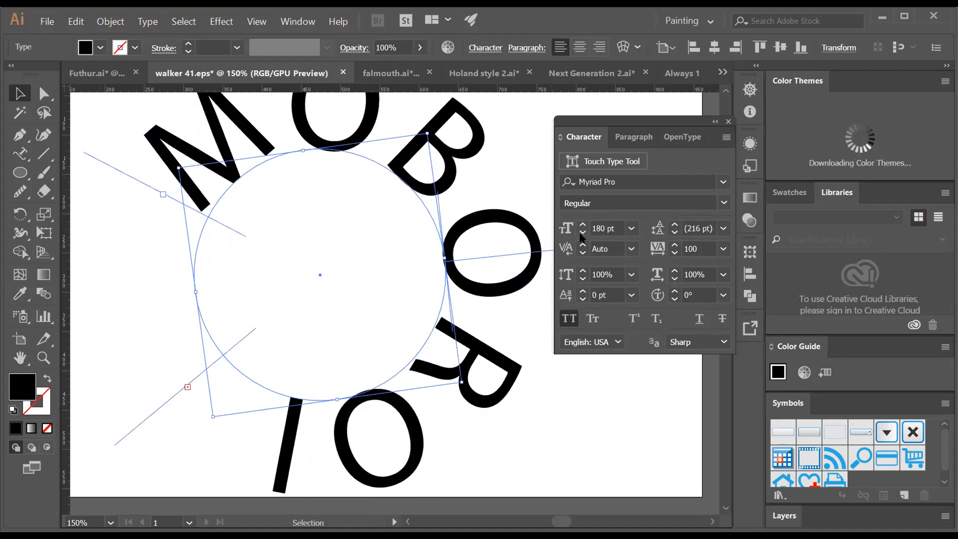
# - Reduce the font size of the curved MOBOROID text to 124 pt
pyautogui.click(583, 232)
pyautogui.click(583, 233)
pyautogui.click(582, 232)
pyautogui.click(582, 233)
pyautogui.click(583, 233)
pyautogui.click(582, 232)
pyautogui.click(583, 233)
pyautogui.click(582, 233)
pyautogui.click(582, 232)
pyautogui.click(583, 225)
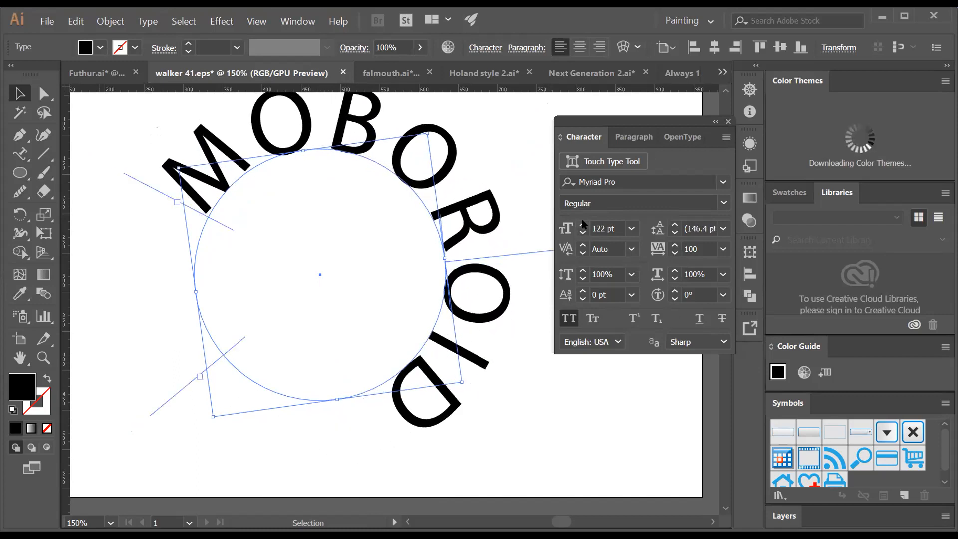
pyautogui.click(583, 225)
pyautogui.click(583, 225)
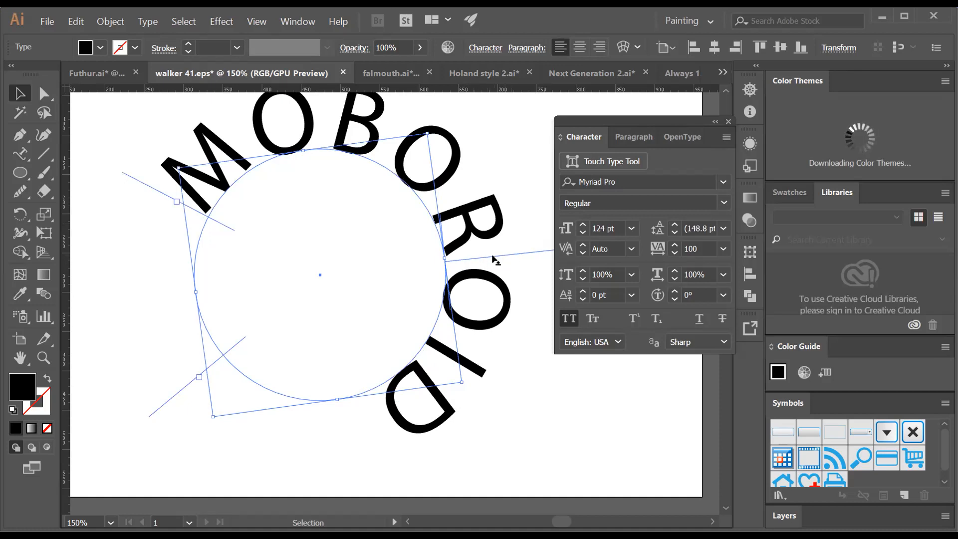
# - Shift the text circle toward the left of the artboard and flip MOBOROID to the inside of the circle
pyautogui.moveTo(454, 218); pyautogui.dragTo(395, 233)
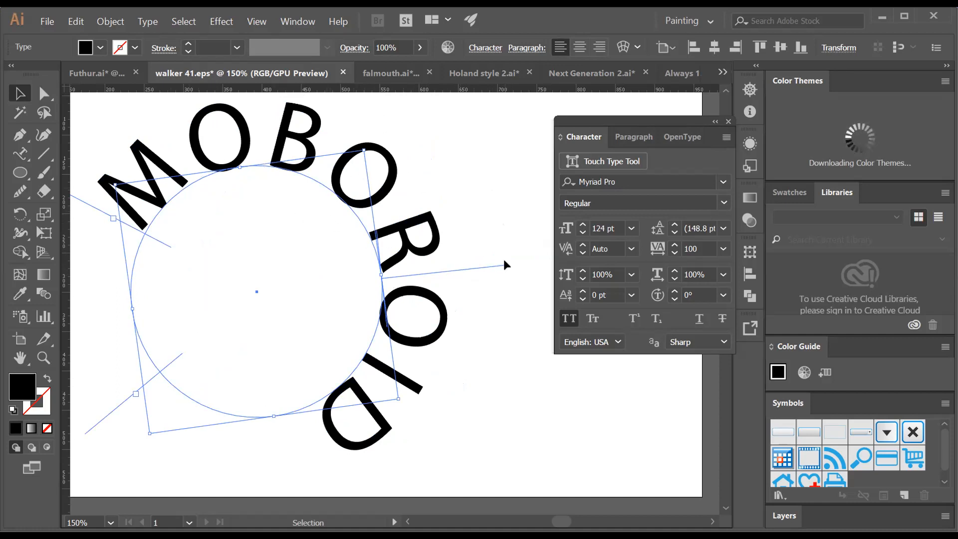
pyautogui.moveTo(504, 267); pyautogui.dragTo(355, 288)
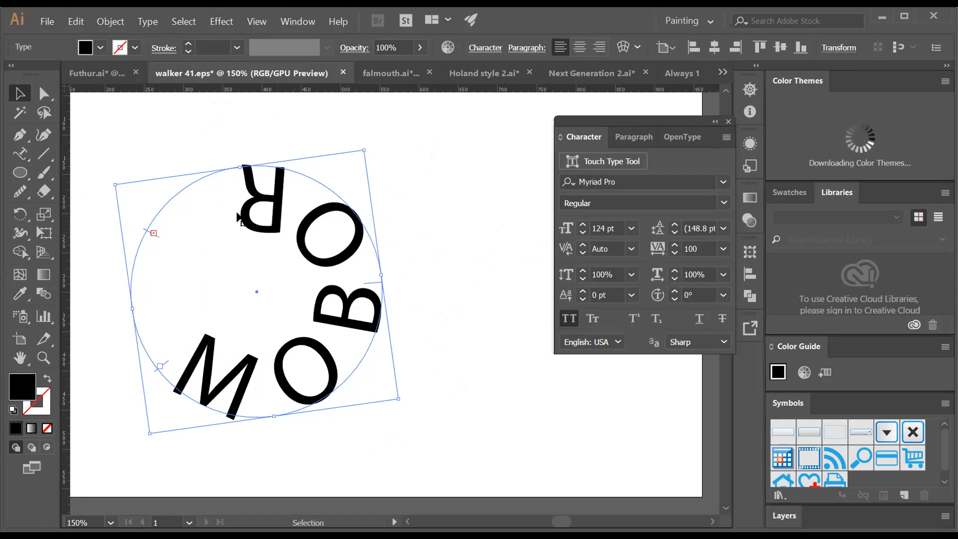
# - Reduce the font size of the flipped MOBOROID text to 51 pt so the whole word fits inside the circle
pyautogui.click(583, 233)
pyautogui.click(583, 232)
pyautogui.click(582, 232)
pyautogui.click(583, 233)
pyautogui.click(582, 233)
pyautogui.click(583, 232)
pyautogui.click(583, 232)
pyautogui.click(583, 232)
pyautogui.click(583, 232)
pyautogui.click(583, 233)
pyautogui.click(583, 232)
pyautogui.click(583, 233)
pyautogui.click(583, 232)
pyautogui.click(583, 233)
pyautogui.click(583, 225)
pyautogui.click(583, 225)
pyautogui.click(583, 225)
pyautogui.click(471, 264)
pyautogui.click(350, 362)
pyautogui.press('z')
pyautogui.moveTo(327, 320); pyautogui.dragTo(419, 321)
pyautogui.keyDown('alt'); pyautogui.click(419, 321); pyautogui.keyUp('alt')
pyautogui.keyDown('alt'); pyautogui.click(418, 321); pyautogui.keyUp('alt')
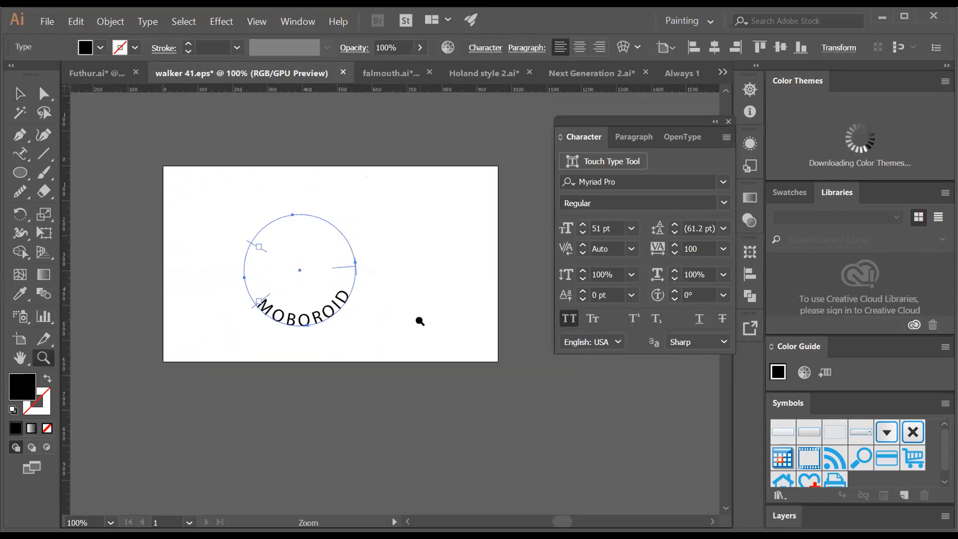
pyautogui.click(343, 296)
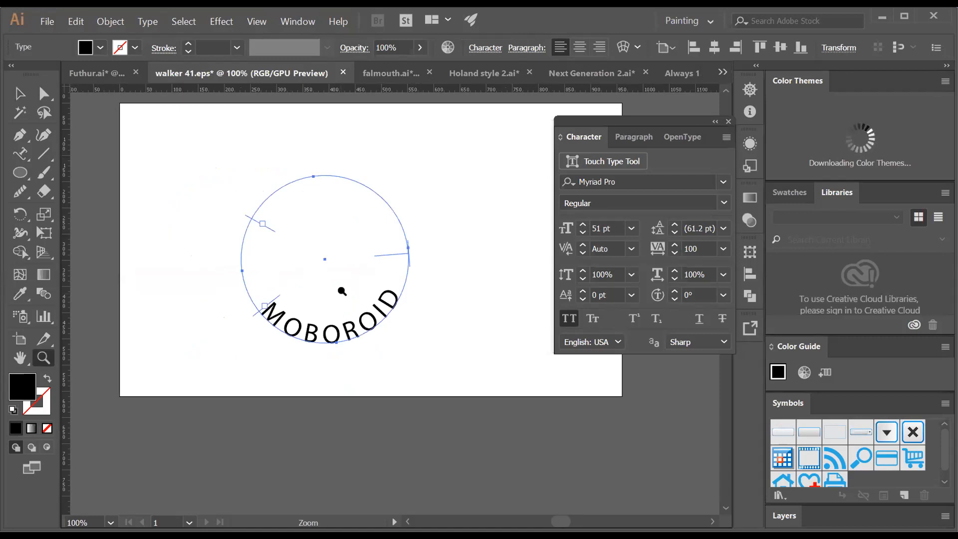
pyautogui.press('v')
# - Look through the other open documents and bring up Holand style 2.ai with its arched MOBOROID text
pyautogui.click(100, 75)
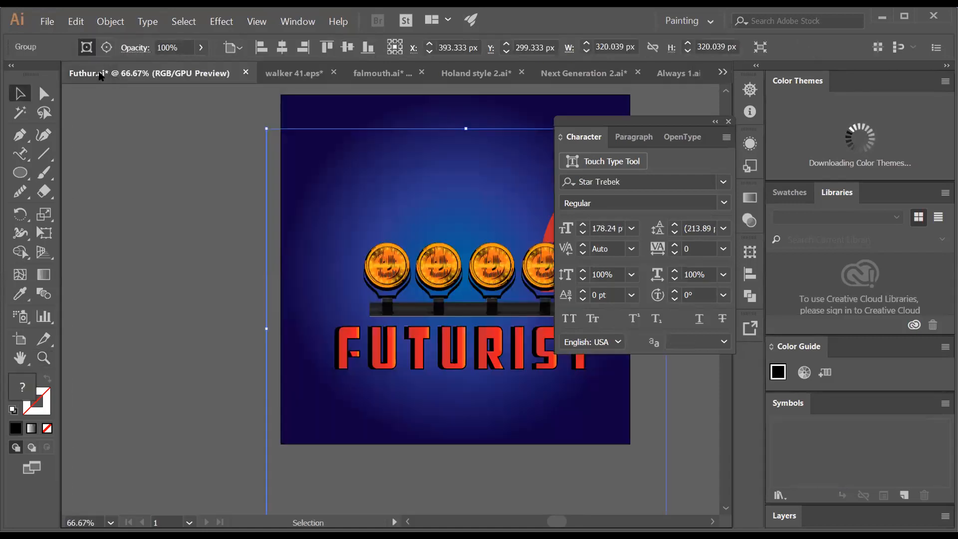
pyautogui.click(316, 74)
pyautogui.click(381, 75)
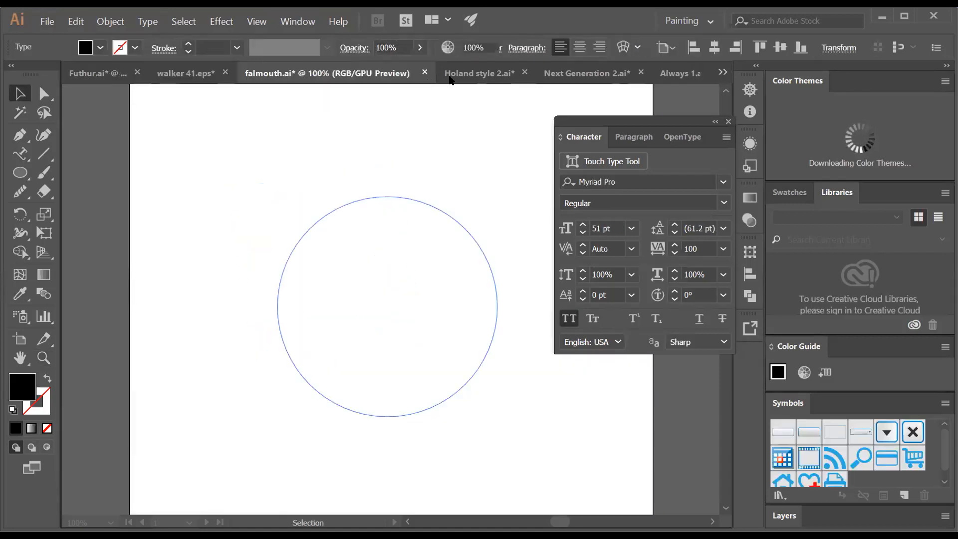
pyautogui.click(485, 73)
pyautogui.click(574, 71)
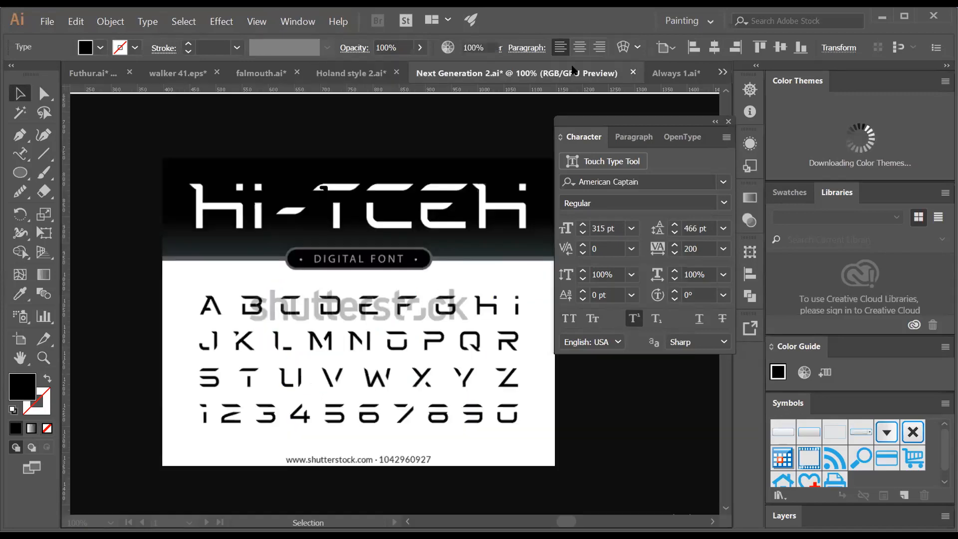
pyautogui.click(671, 74)
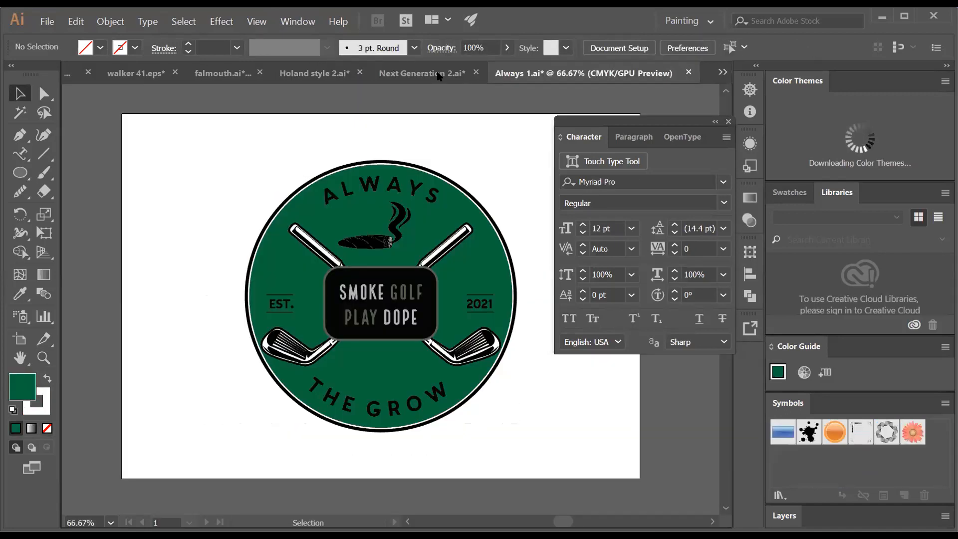
pyautogui.click(439, 75)
pyautogui.click(318, 75)
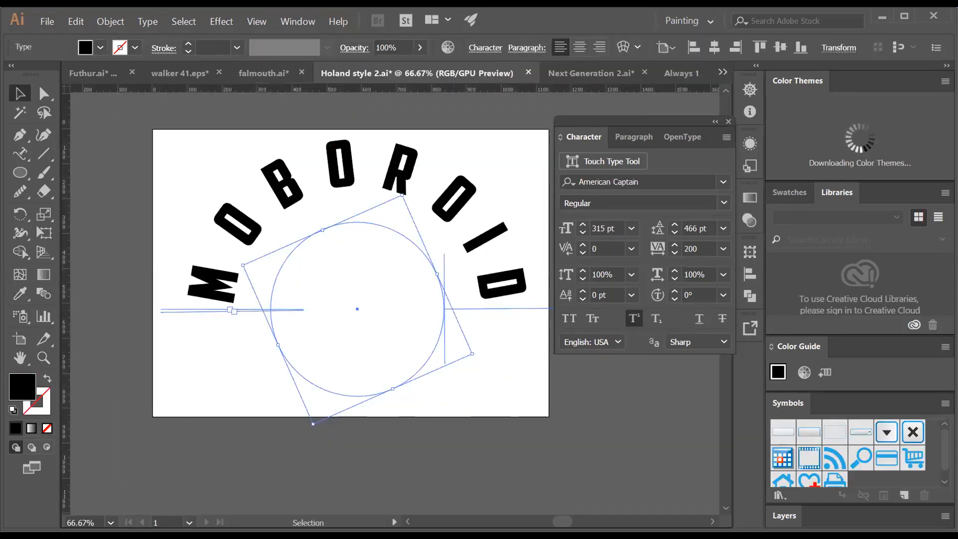
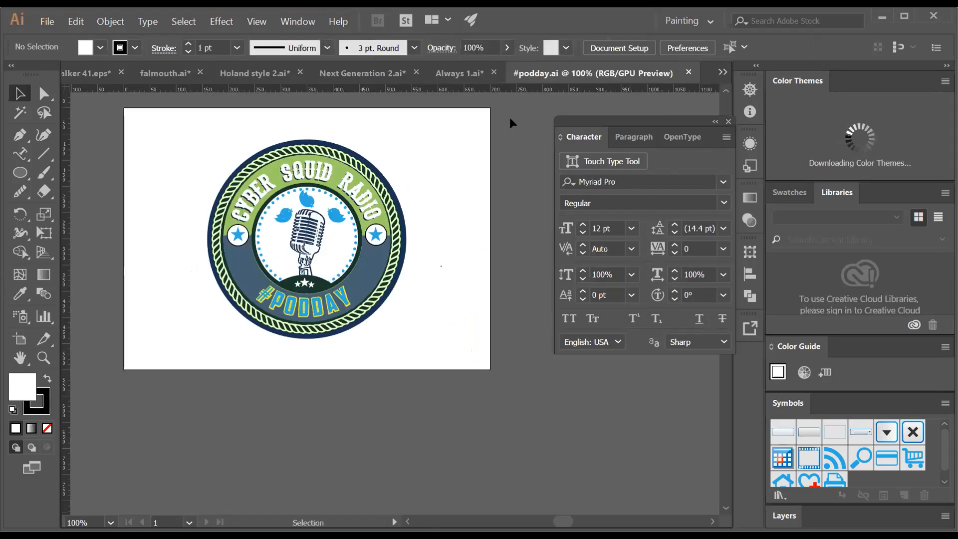
# - Try moving the curved CYBER SQUID RADIO and #PODDAY texts off the badge, and undo the moves
pyautogui.press('z')
pyautogui.click(296, 280)
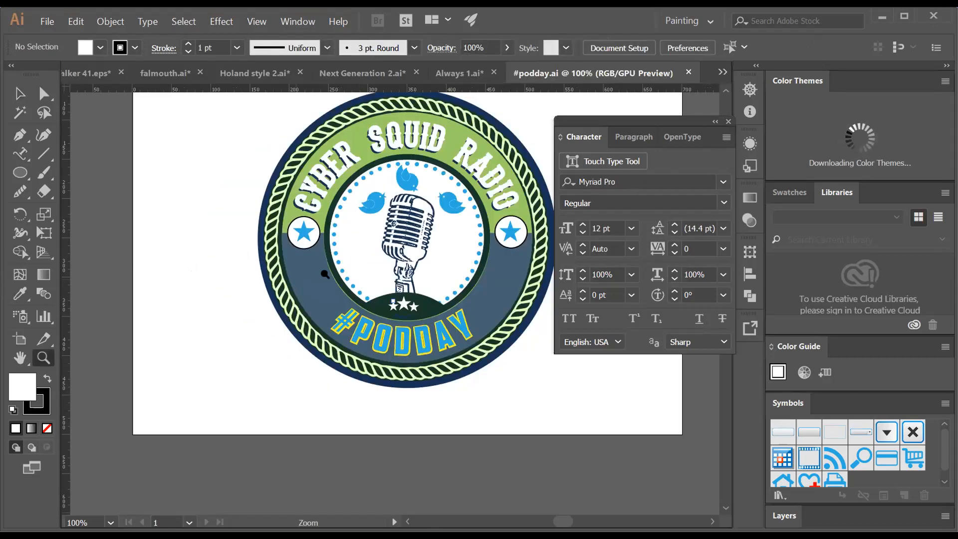
pyautogui.keyDown('alt'); pyautogui.click(401, 279); pyautogui.keyUp('alt')
pyautogui.click(364, 262)
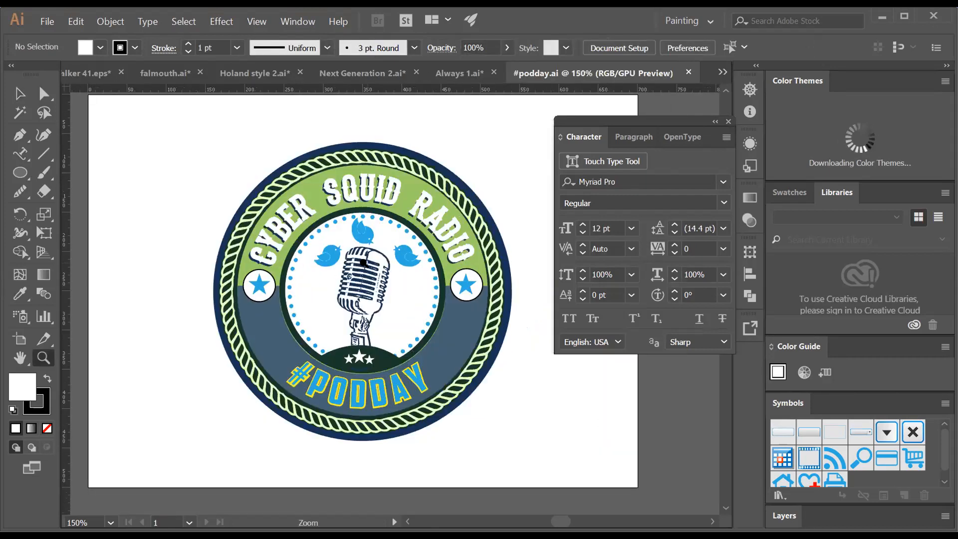
pyautogui.press('v')
pyautogui.moveTo(307, 217); pyautogui.dragTo(182, 183)
pyautogui.hotkey('ctrl', 'z')
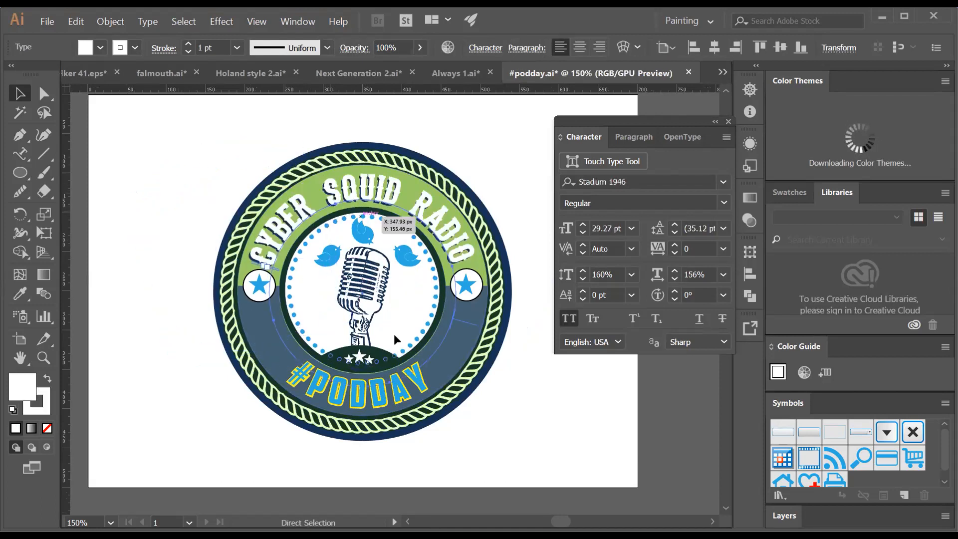
pyautogui.hotkey('ctrl', 'z')
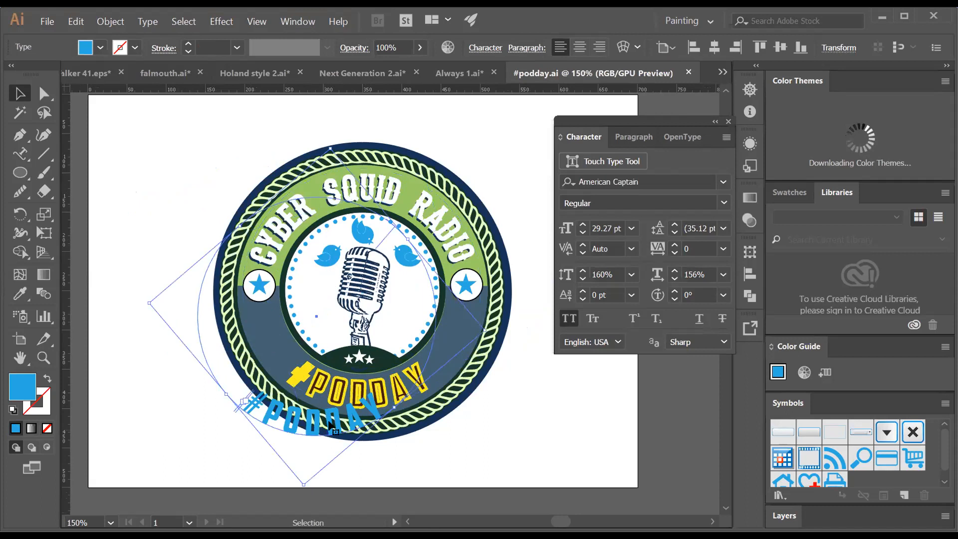
pyautogui.hotkey('ctrl', 'z')
# - Slide the white CYBER SQUID RADIO text along its circular path to the lower half of the badge
pyautogui.moveTo(361, 193)
pyautogui.mouseDown()
pyautogui.moveTo(245, 182)
pyautogui.moveTo(360, 191)
pyautogui.mouseUp()
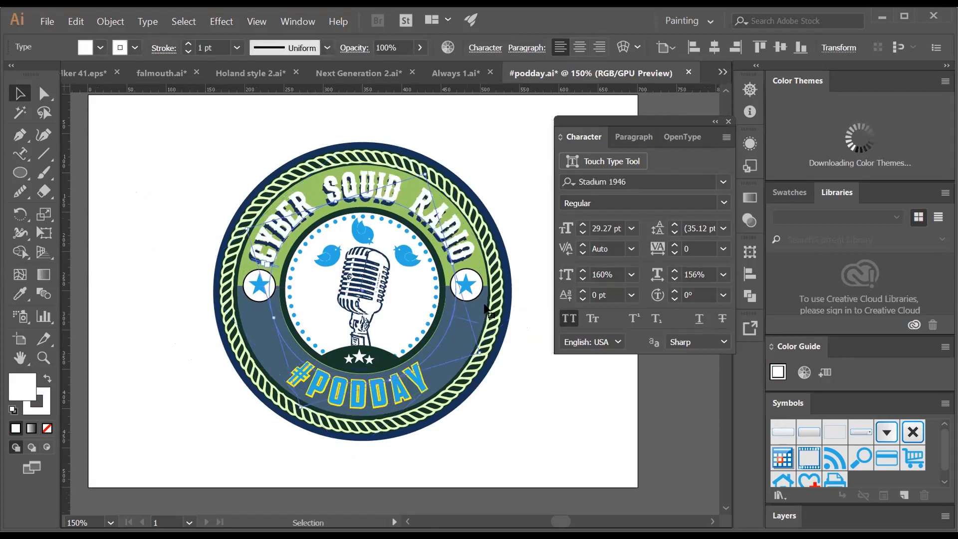
pyautogui.press('z')
pyautogui.click(443, 301)
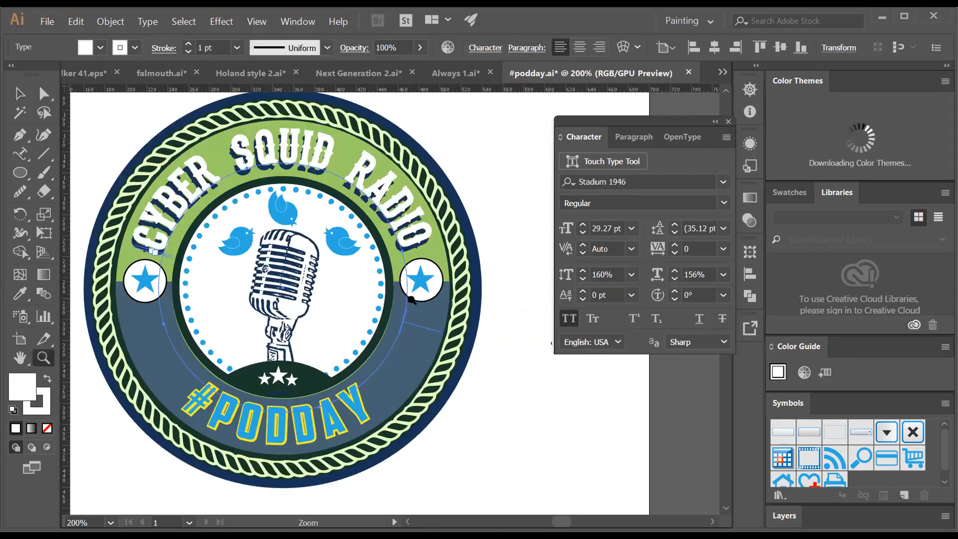
pyautogui.press('v')
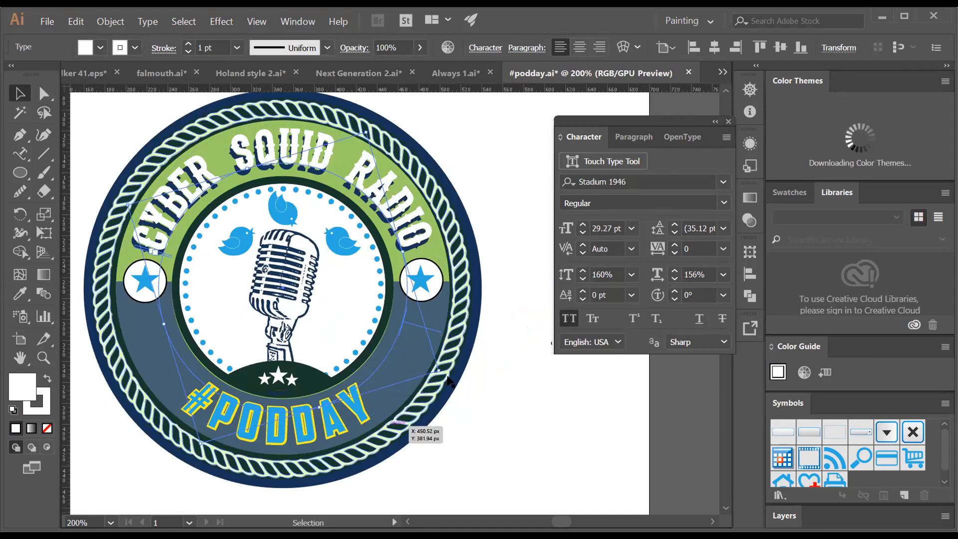
pyautogui.moveTo(448, 378); pyautogui.dragTo(131, 301)
pyautogui.moveTo(113, 250); pyautogui.dragTo(94, 187)
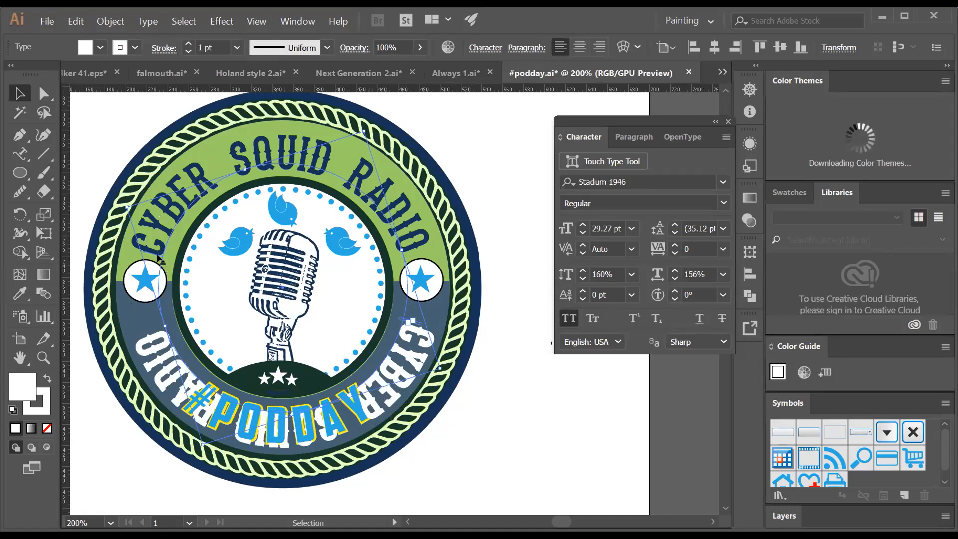
# - Flip the white CYBER SQUID RADIO text to the inside of its circle and slide it along the lower half
pyautogui.moveTo(149, 255); pyautogui.dragTo(184, 265)
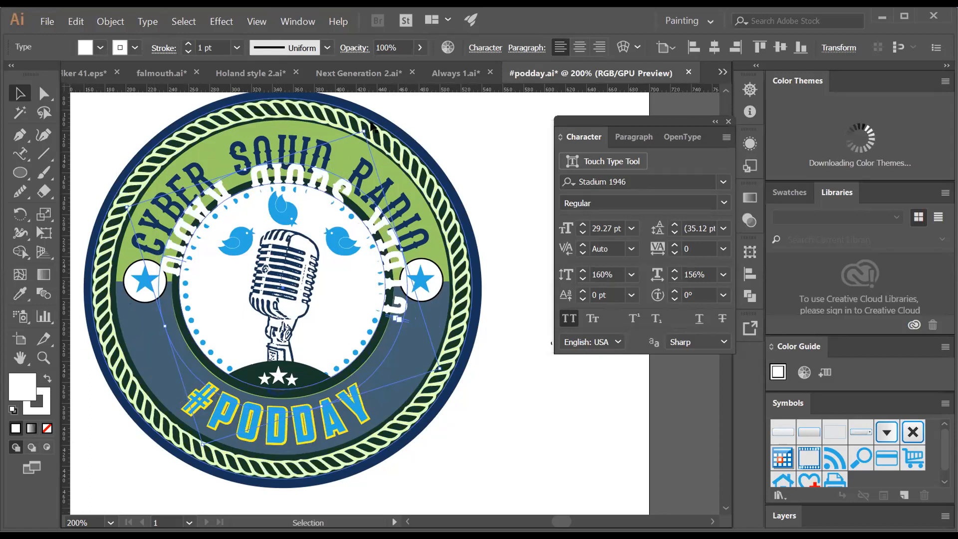
pyautogui.moveTo(273, 374); pyautogui.dragTo(293, 376)
pyautogui.click(481, 430)
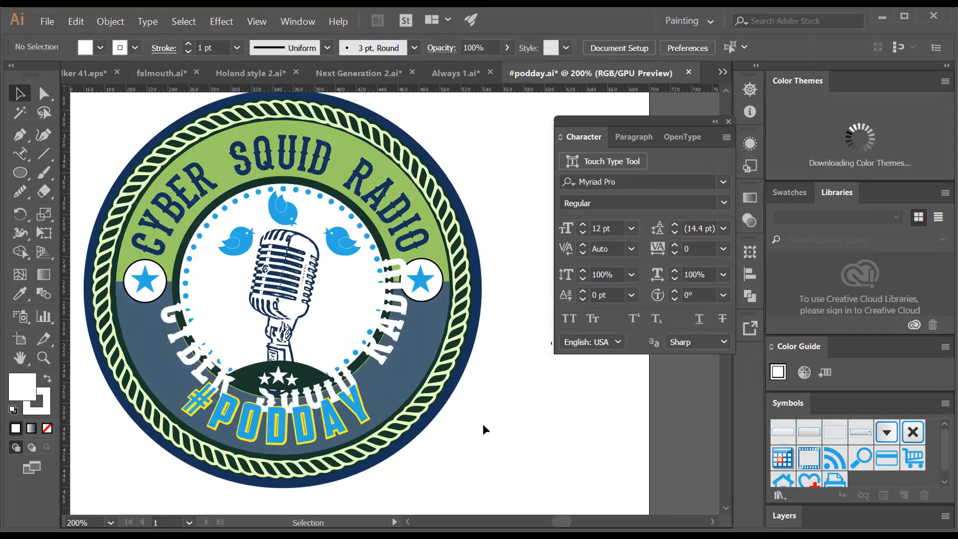
# - Undo the changes to the CYBER SQUID RADIO text, save the document and deselect everything
pyautogui.hotkey('ctrl', 'z')
pyautogui.hotkey('ctrl', 'z')
pyautogui.hotkey('ctrl', 'shift', 'z')
pyautogui.press('z')
pyautogui.hotkey('ctrl', 's')
pyautogui.hotkey('ctrl', 'shift', 'a')
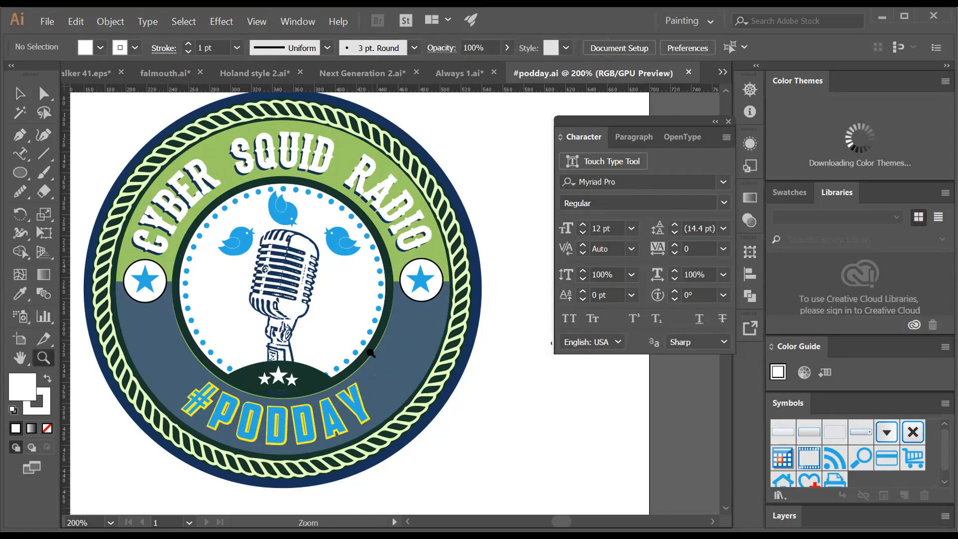
# - Select the whole Cyber Squid Radio badge and delete it to leave an empty artboard
pyautogui.hotkey('ctrl', '1')
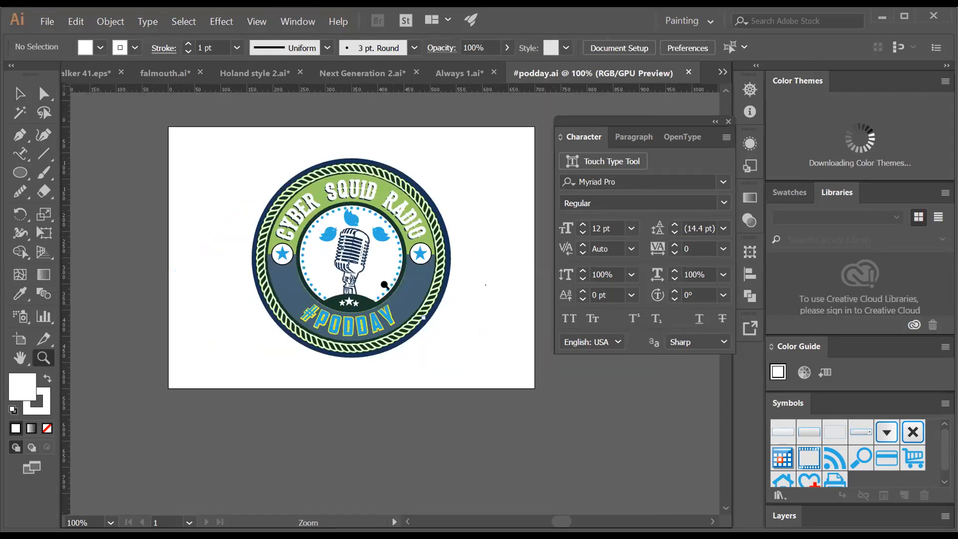
pyautogui.click(381, 283)
pyautogui.keyDown('alt'); pyautogui.click(375, 296); pyautogui.keyUp('alt')
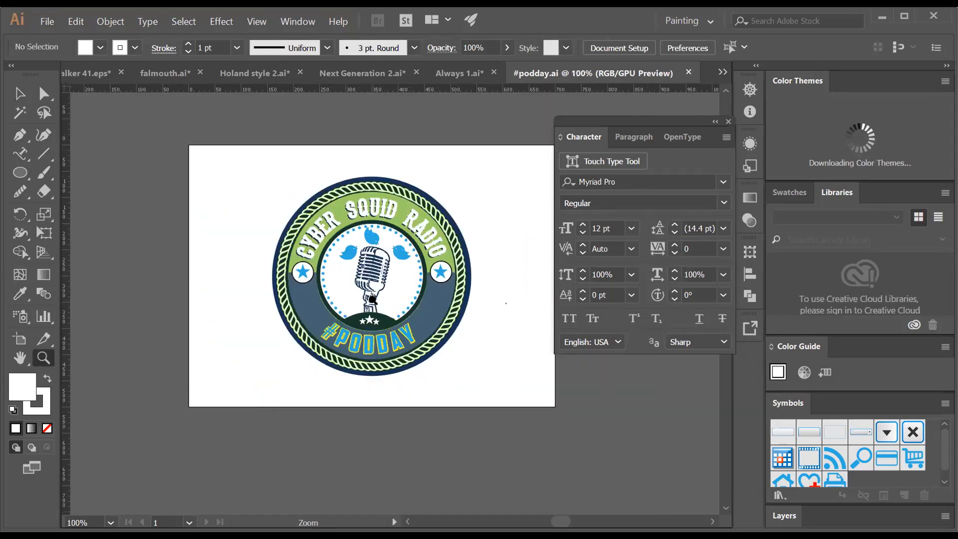
pyautogui.press('v')
pyautogui.moveTo(264, 195); pyautogui.dragTo(487, 387)
pyautogui.press('Delete')
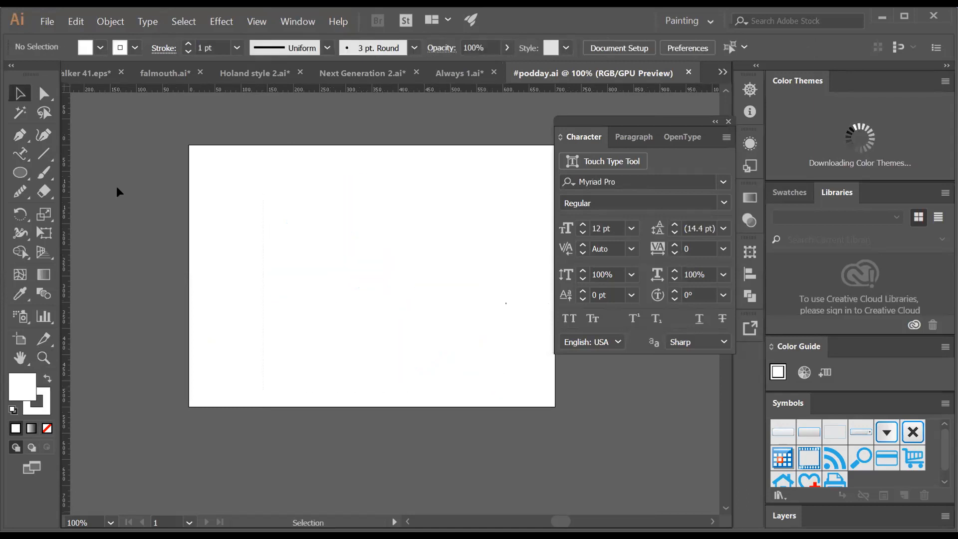
# - Draw an open, wavy S-shaped path across the upper half of the artboard with the Pen tool, using no fill
pyautogui.click(22, 137)
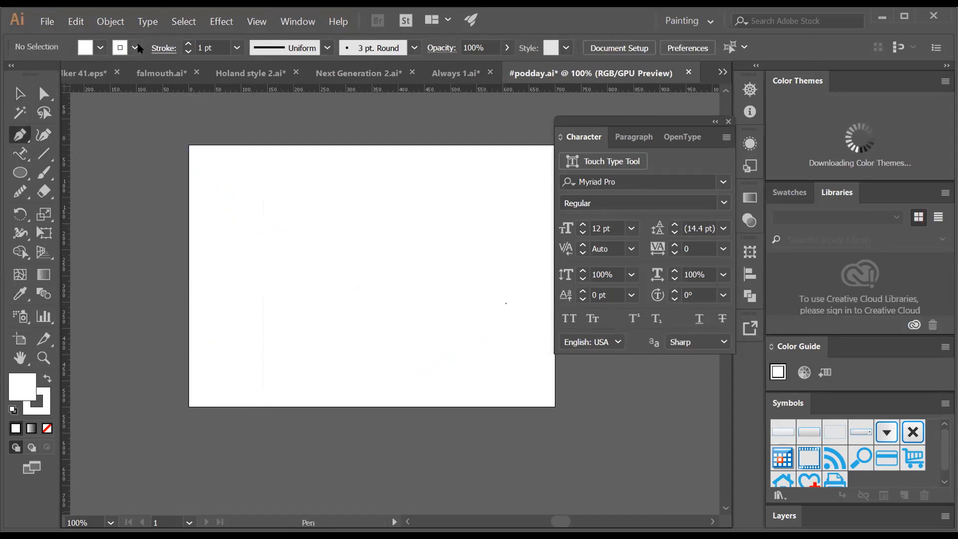
pyautogui.click(97, 48)
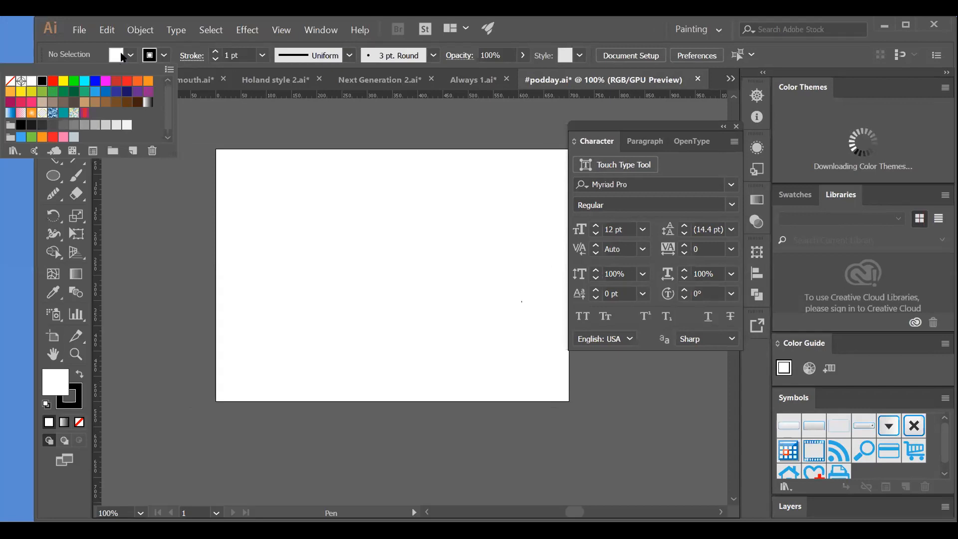
pyautogui.click(10, 81)
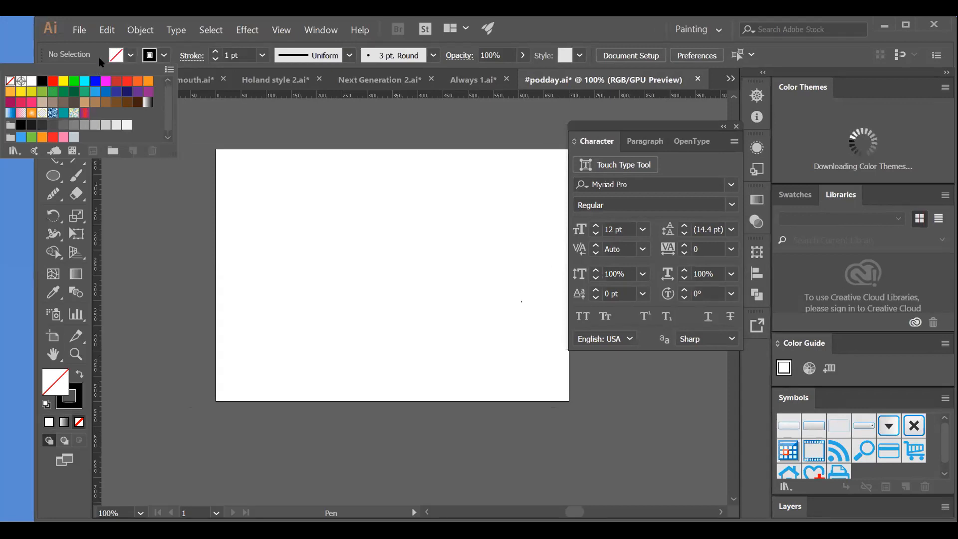
pyautogui.press('Escape')
pyautogui.click(280, 234)
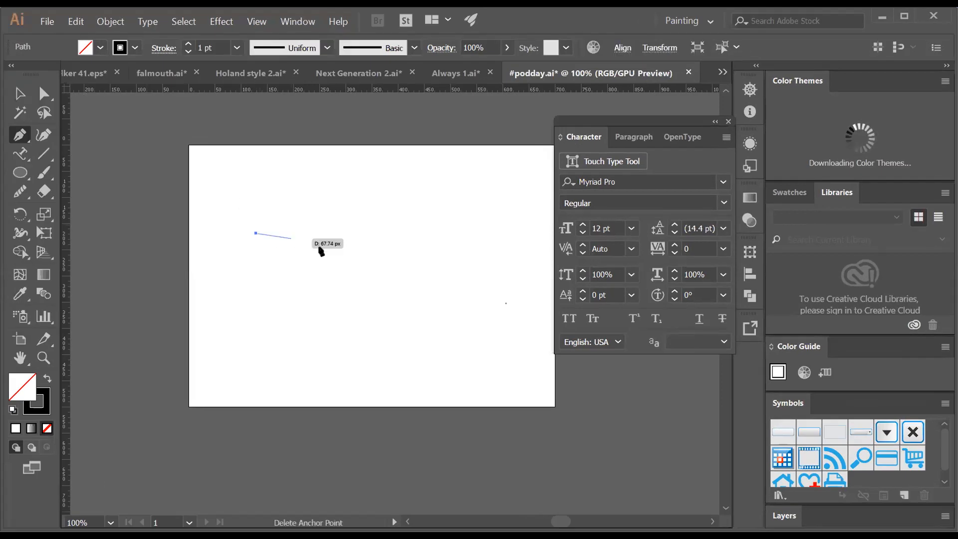
pyautogui.moveTo(337, 238); pyautogui.dragTo(380, 272)
pyautogui.moveTo(465, 255); pyautogui.dragTo(480, 241)
pyautogui.click(20, 93)
pyautogui.click(370, 202)
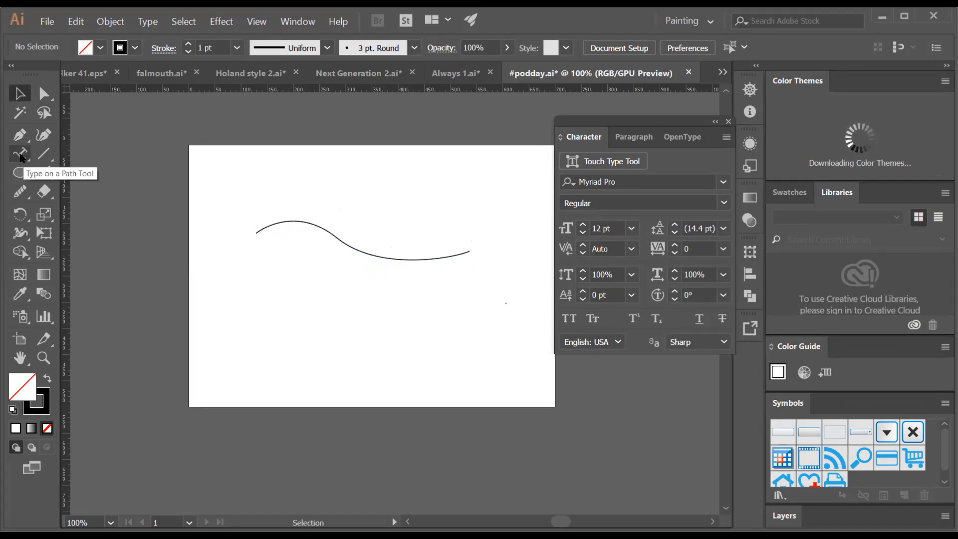
# - Place the text MOBOROID on the wavy path with the Type on a Path tool
pyautogui.click(21, 156)
pyautogui.rightClick(21, 157)
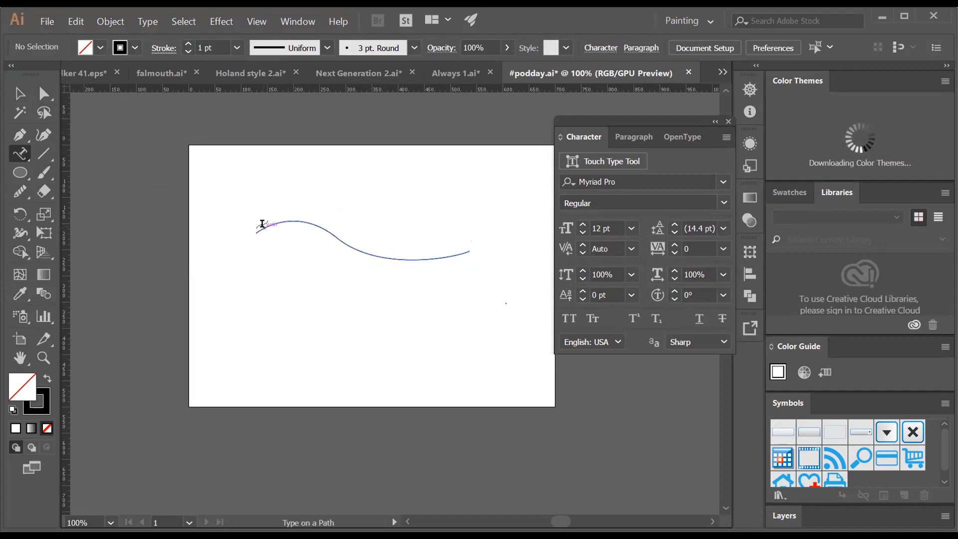
pyautogui.click(262, 224)
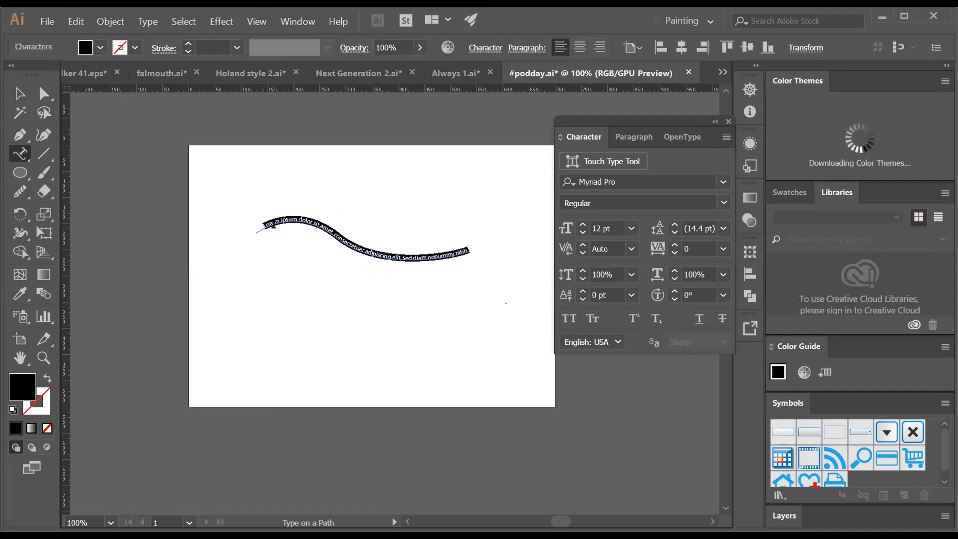
pyautogui.write('MOBOROID')
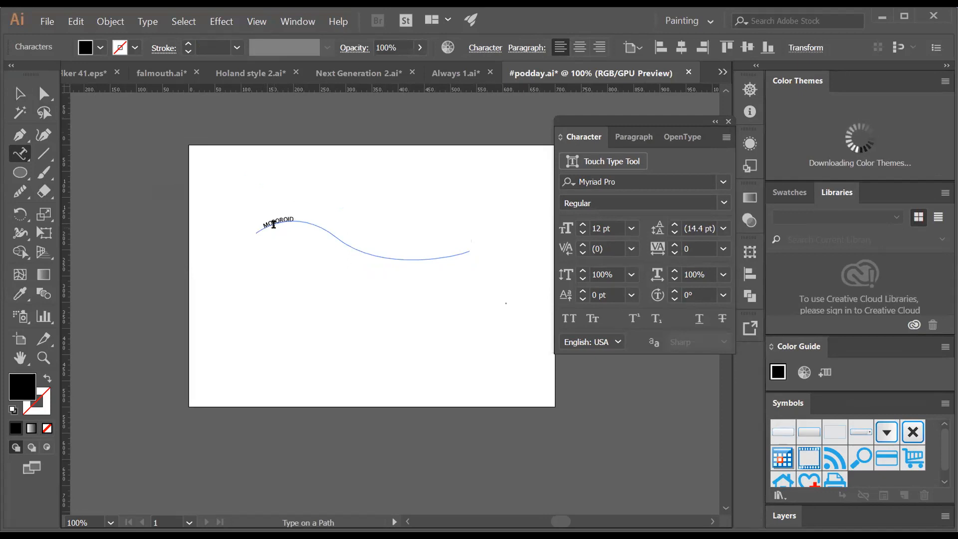
# - Enlarge the wavy MOBOROID text to 78 pt and shift it slightly up and to the right
pyautogui.click(20, 93)
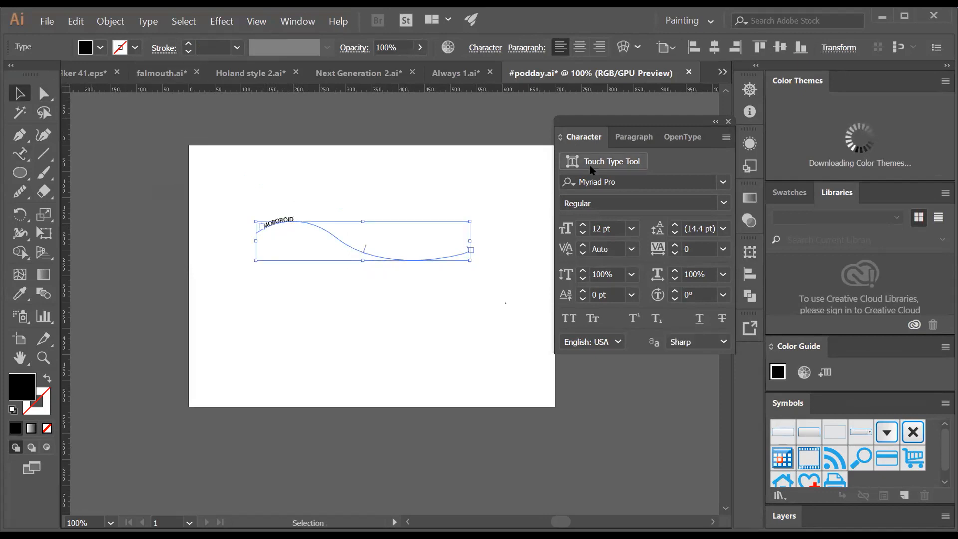
pyautogui.moveTo(582, 225); pyautogui.dragTo(583, 225)
pyautogui.click(396, 337)
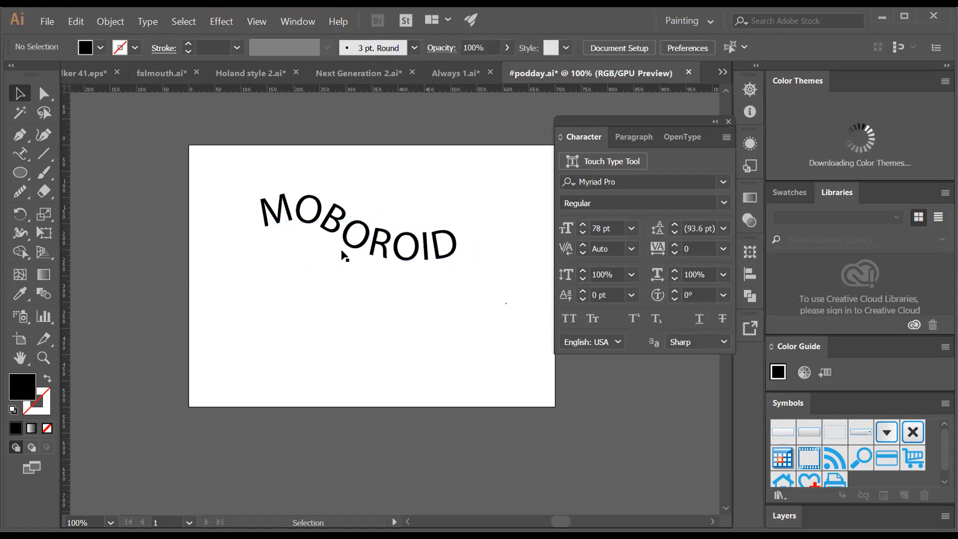
pyautogui.moveTo(359, 249); pyautogui.dragTo(372, 229)
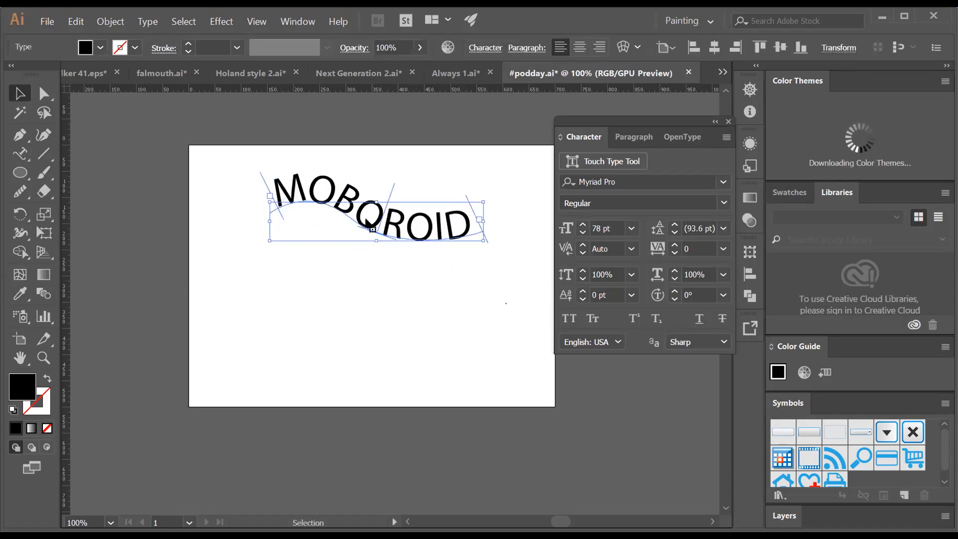
# - Draw a wide black-filled rectangle below the wavy MOBOROID text
pyautogui.click(20, 174)
pyautogui.click(20, 174)
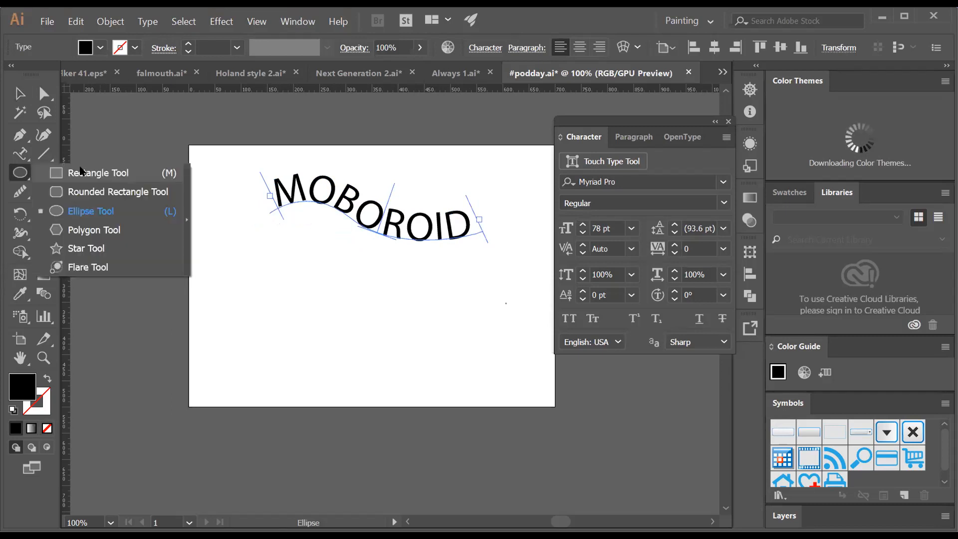
pyautogui.click(80, 171)
pyautogui.moveTo(270, 291); pyautogui.dragTo(449, 378)
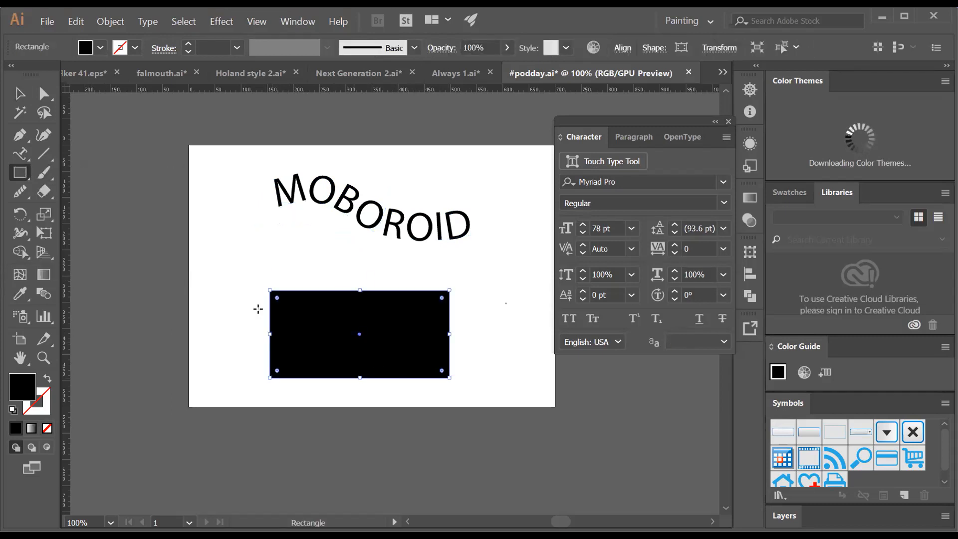
# - Run the text MOBOROID IS BEST SOFTWARE around the rectangle's outline with the Type on a Path tool, starting on its left edge
pyautogui.click(16, 158)
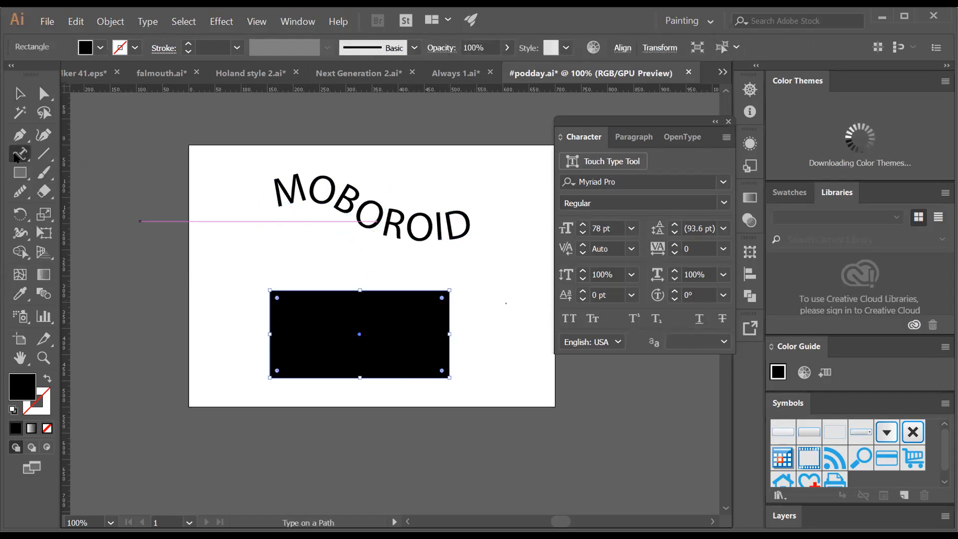
pyautogui.click(268, 352)
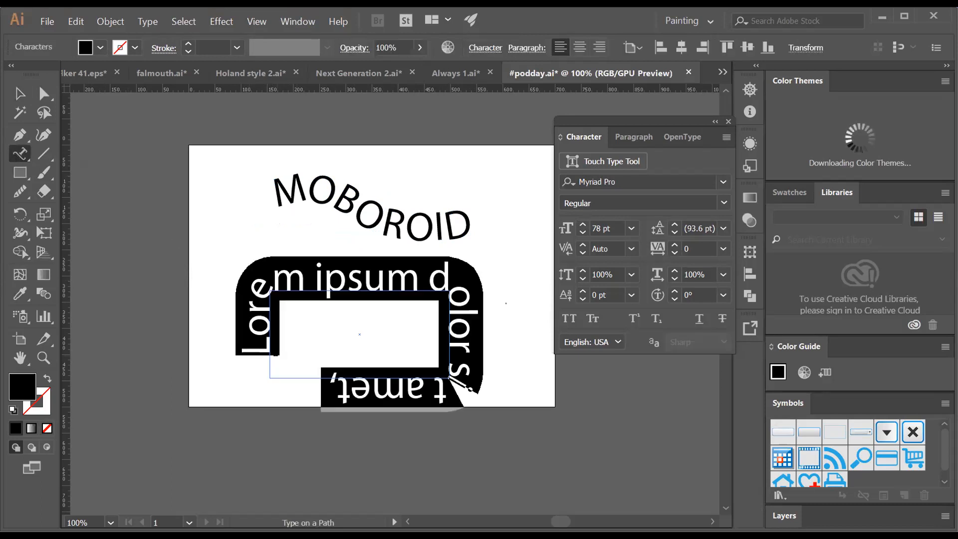
pyautogui.write('MO')
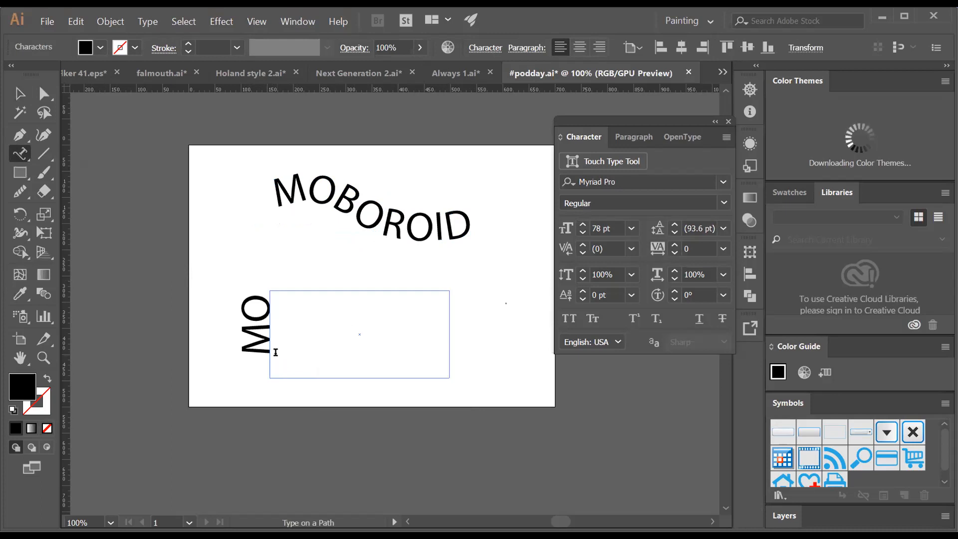
pyautogui.write('BOROI')
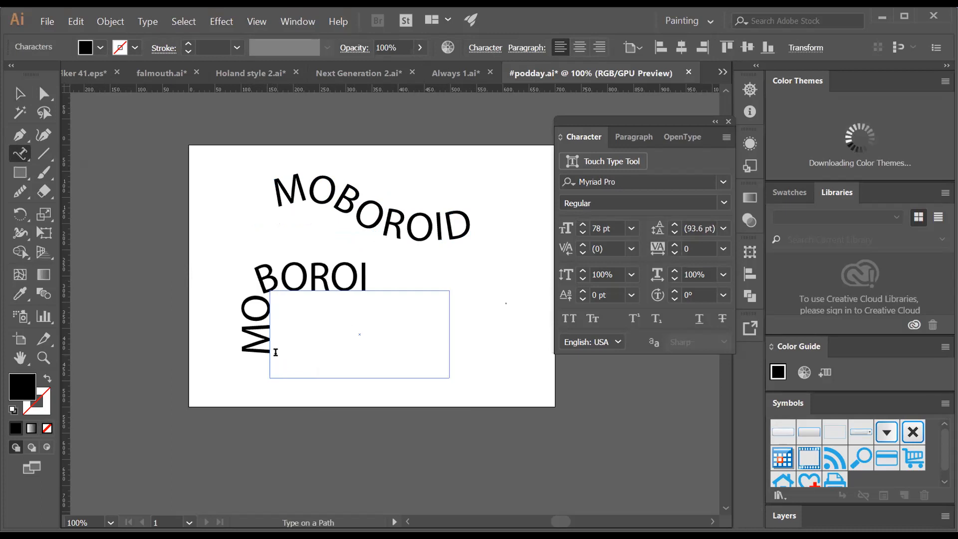
pyautogui.write('D IS')
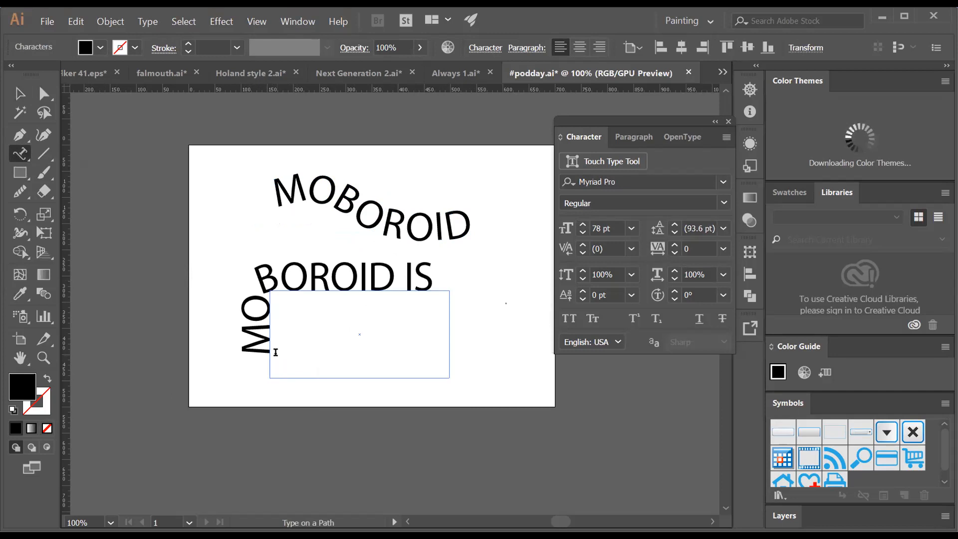
pyautogui.write(' BEST SOFTWARE')
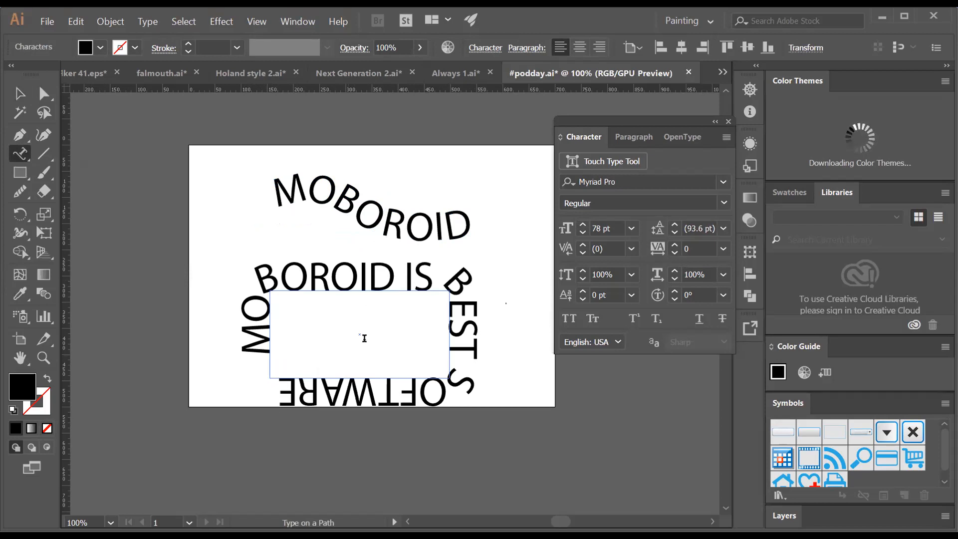
# - Move the rectangular path text to the left and slightly down on the artboard
pyautogui.click(41, 151)
pyautogui.click(21, 110)
pyautogui.click(20, 94)
pyautogui.moveTo(478, 399); pyautogui.dragTo(440, 377)
pyautogui.moveTo(446, 301); pyautogui.dragTo(431, 322)
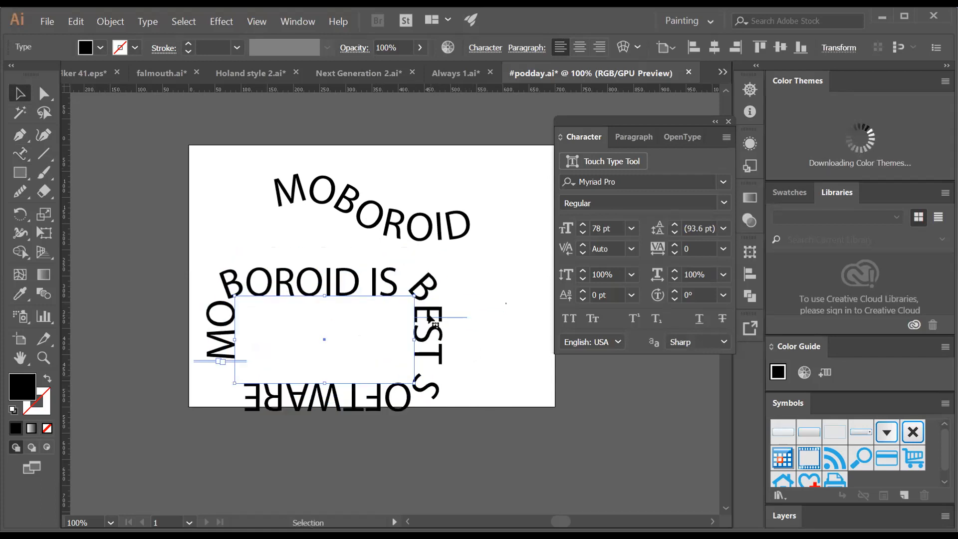
# - Delete the rectangular path text from the artboard
pyautogui.press('Delete')
pyautogui.click(37, 171)
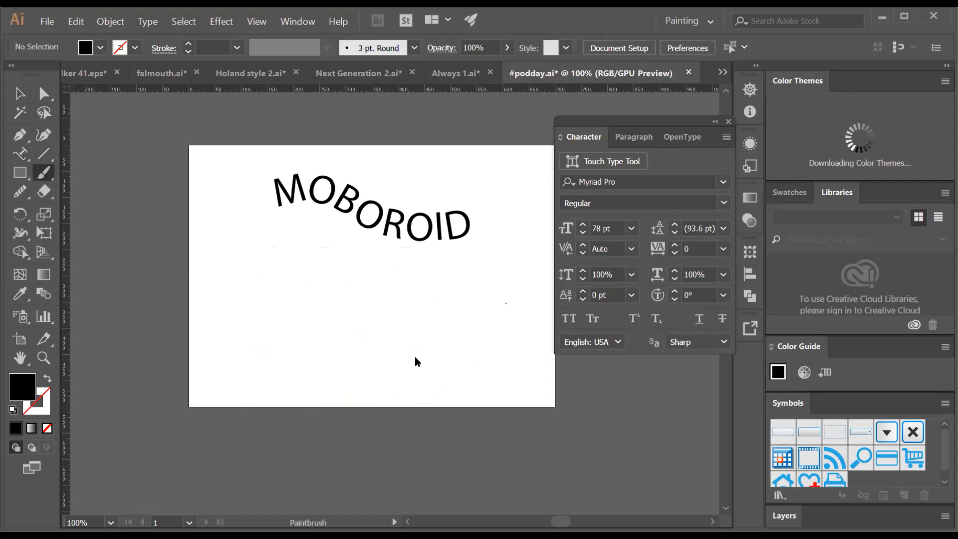
pyautogui.click(552, 367)
# - Draw a black-filled five-pointed star below the wavy MOBOROID text with the Star tool
pyautogui.click(19, 173)
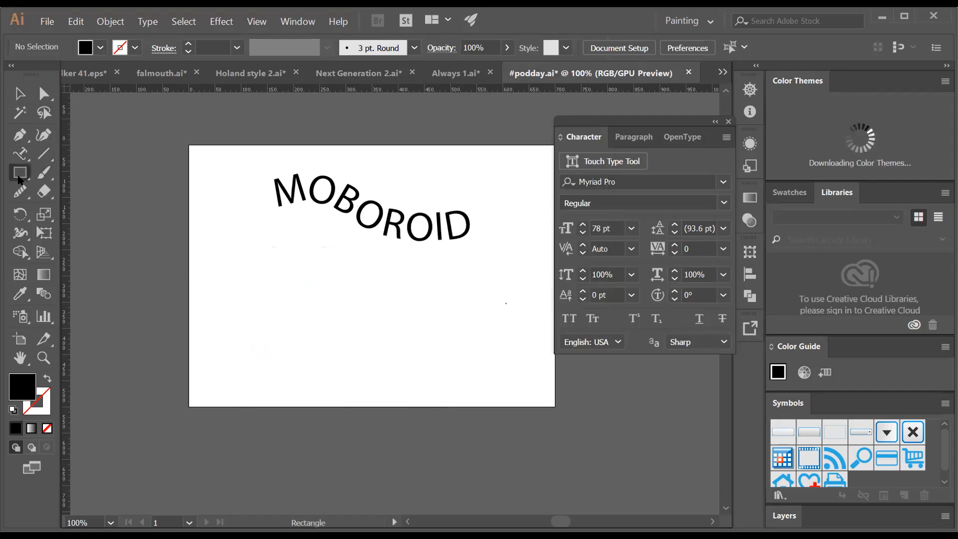
pyautogui.click(19, 180)
pyautogui.click(78, 249)
pyautogui.moveTo(309, 308); pyautogui.dragTo(328, 260)
pyautogui.click(20, 93)
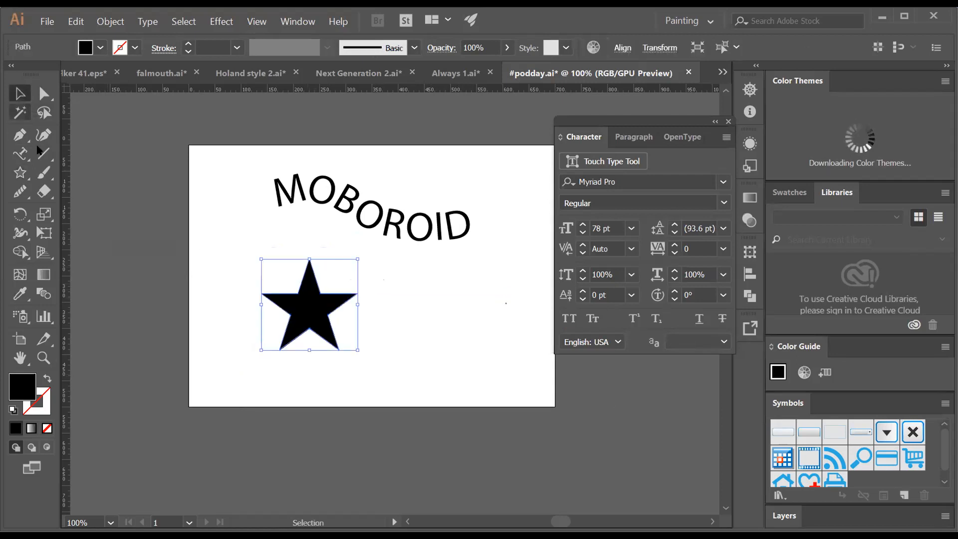
# - Run the text MOBOROID along the star's outline with the Type on a Path tool, starting on its upper-left arm
pyautogui.click(25, 159)
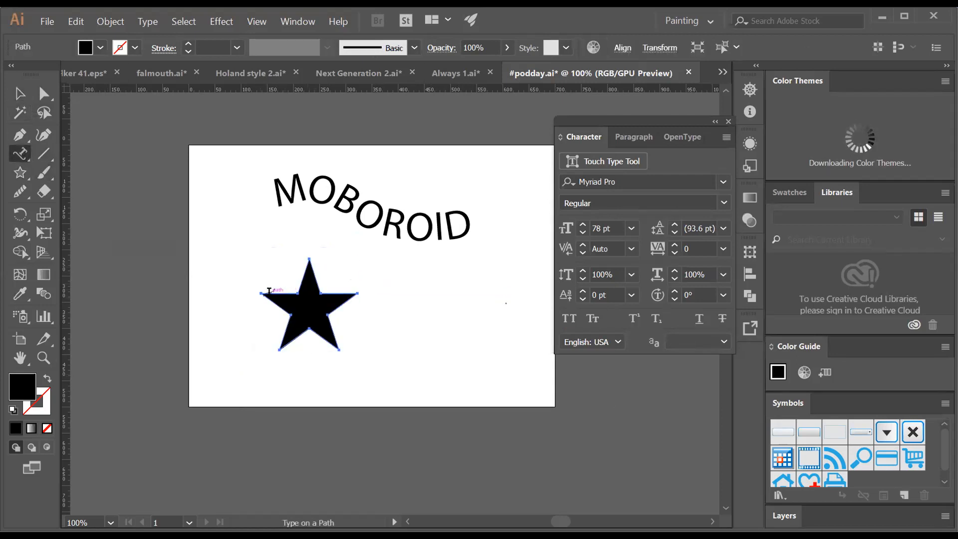
pyautogui.click(268, 290)
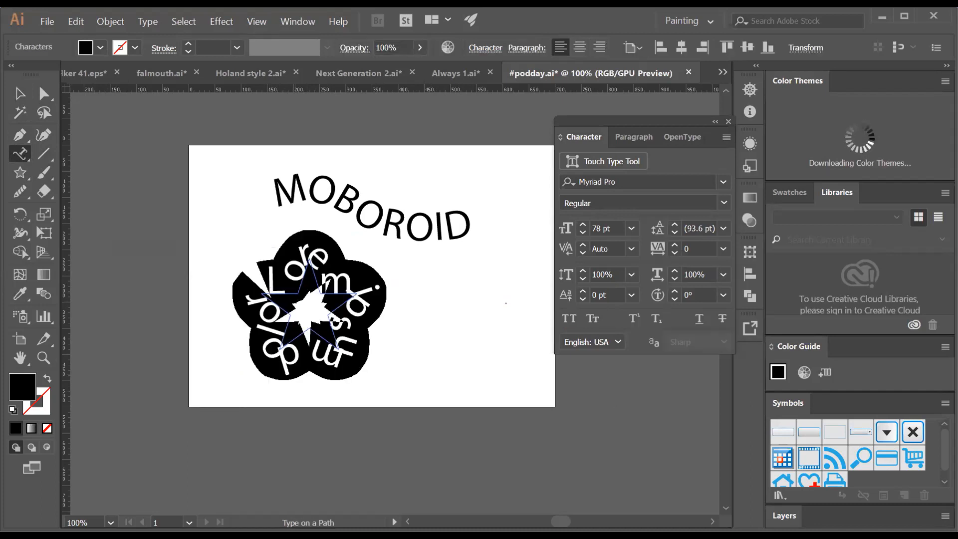
pyautogui.write('MOB')
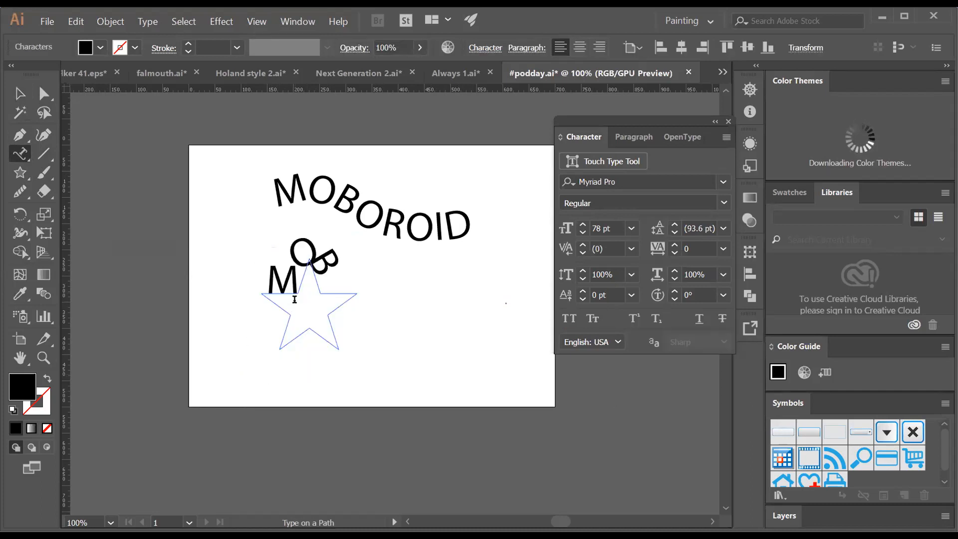
pyautogui.write('OROID')
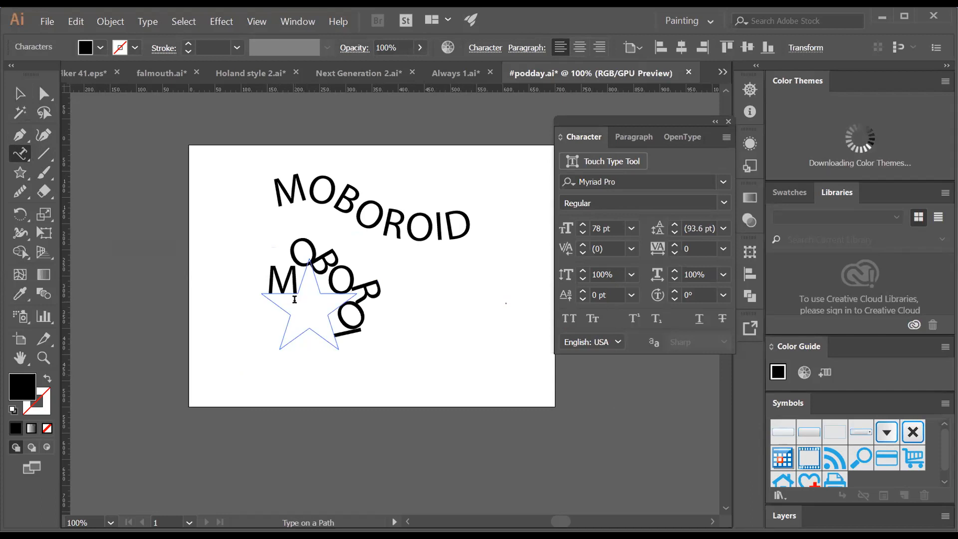
pyautogui.click(17, 90)
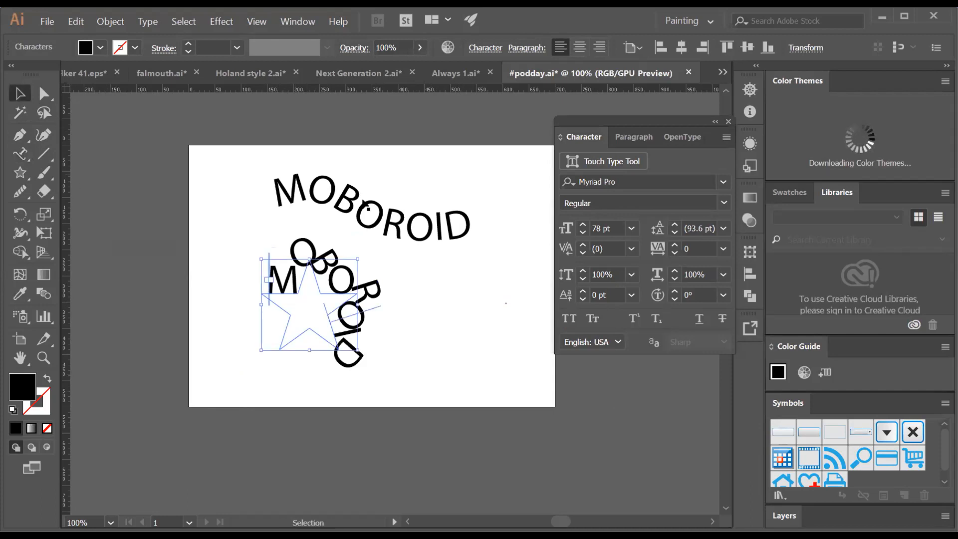
# - Reduce the font size of the star's path text to 52 pt
pyautogui.click(582, 233)
pyautogui.click(582, 233)
pyautogui.click(582, 233)
pyautogui.click(583, 233)
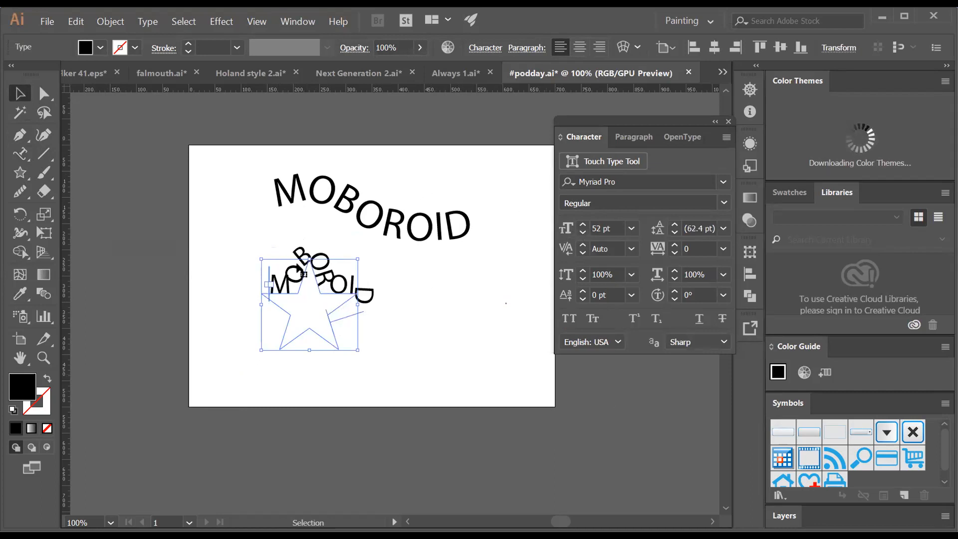
# - Delete the star-shaped path text
pyautogui.click(394, 312)
pyautogui.click(332, 310)
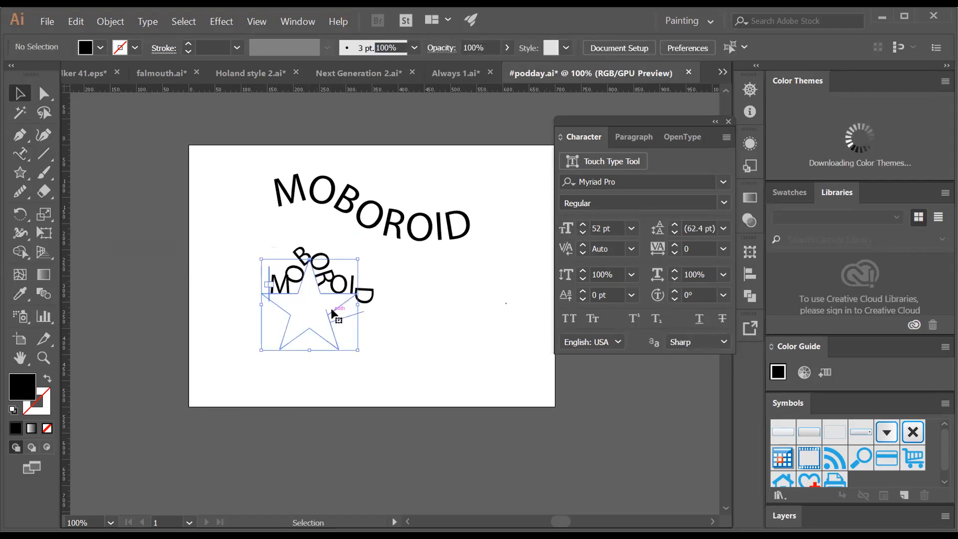
pyautogui.press('Delete')
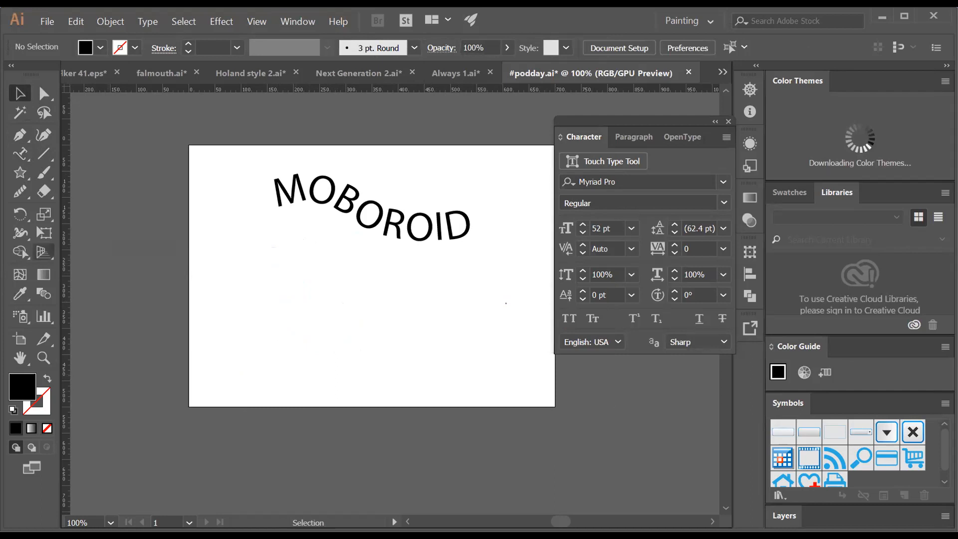
# - Draw a closed, black-filled triangle with a horizontal base below the wavy MOBOROID text using the Pen tool
pyautogui.click(20, 135)
pyautogui.click(20, 134)
pyautogui.click(372, 262)
pyautogui.click(311, 313)
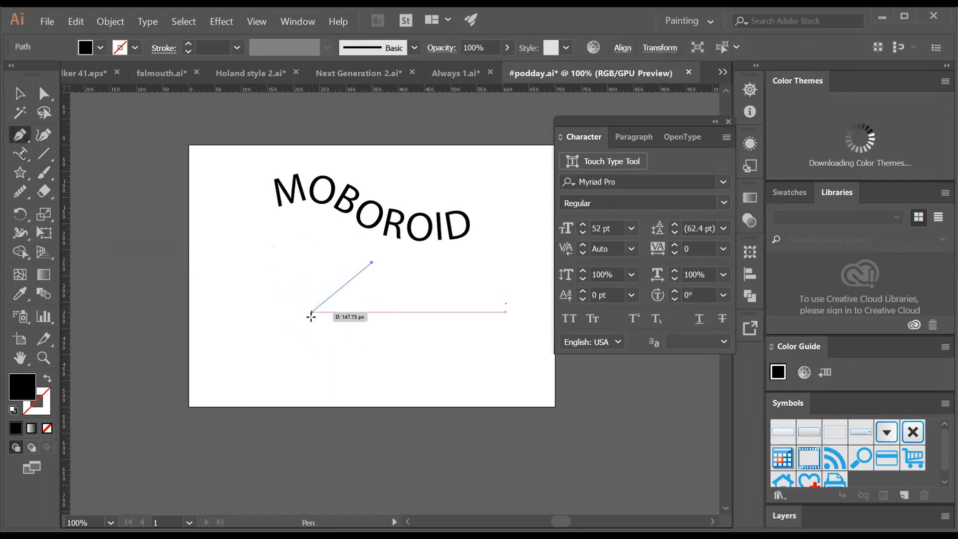
pyautogui.click(307, 331)
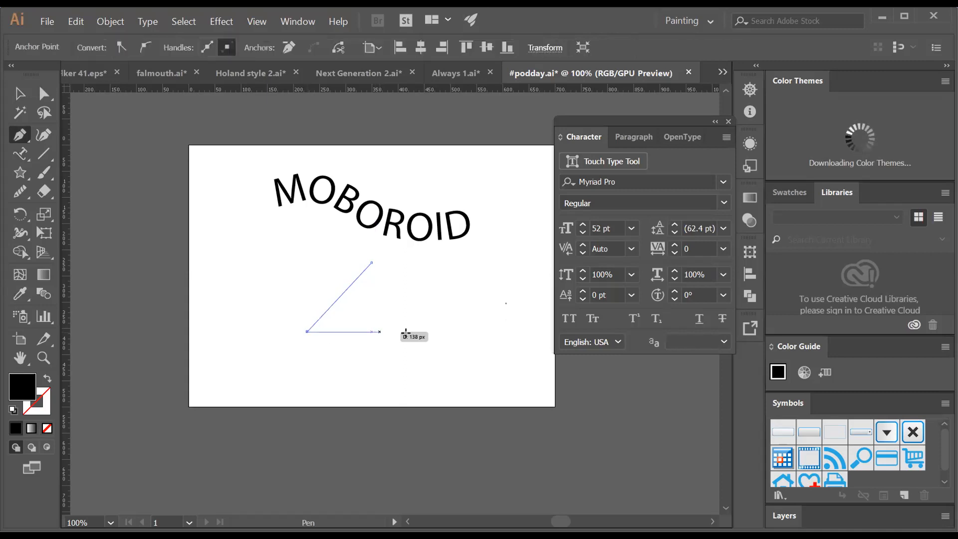
pyautogui.click(435, 332)
pyautogui.click(372, 262)
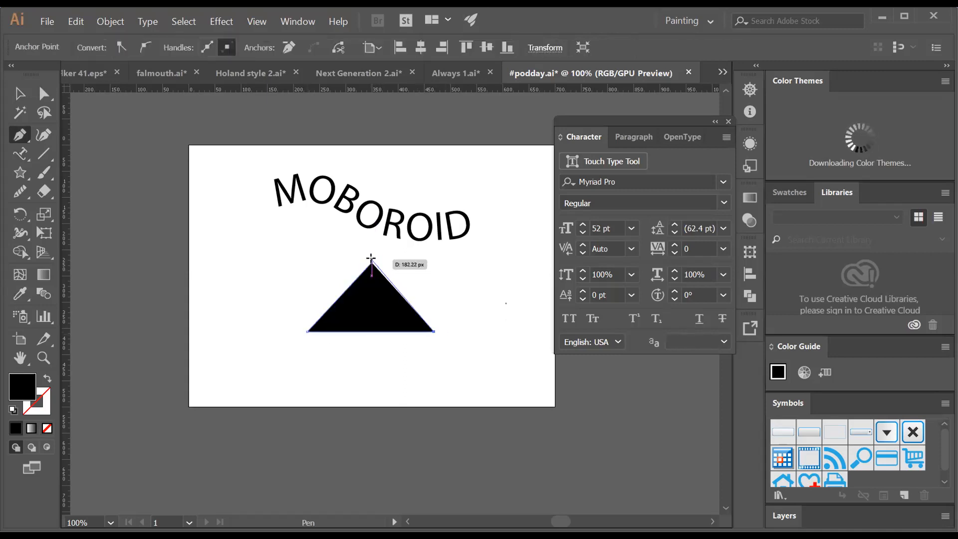
pyautogui.click(20, 93)
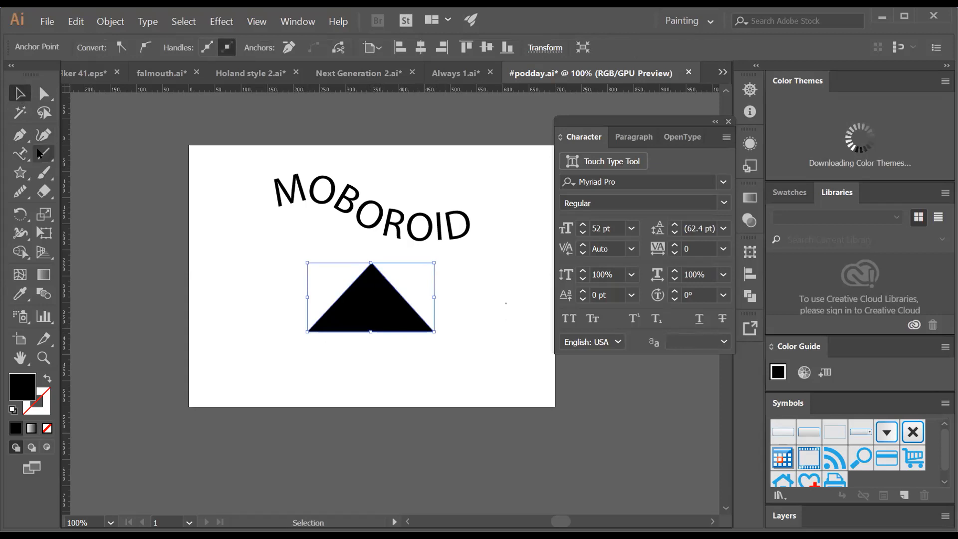
# - Run the text MOBOROID IS BEST SOFT around the triangle's outline with the Type on a Path tool, starting at its lower-left corner
pyautogui.click(20, 153)
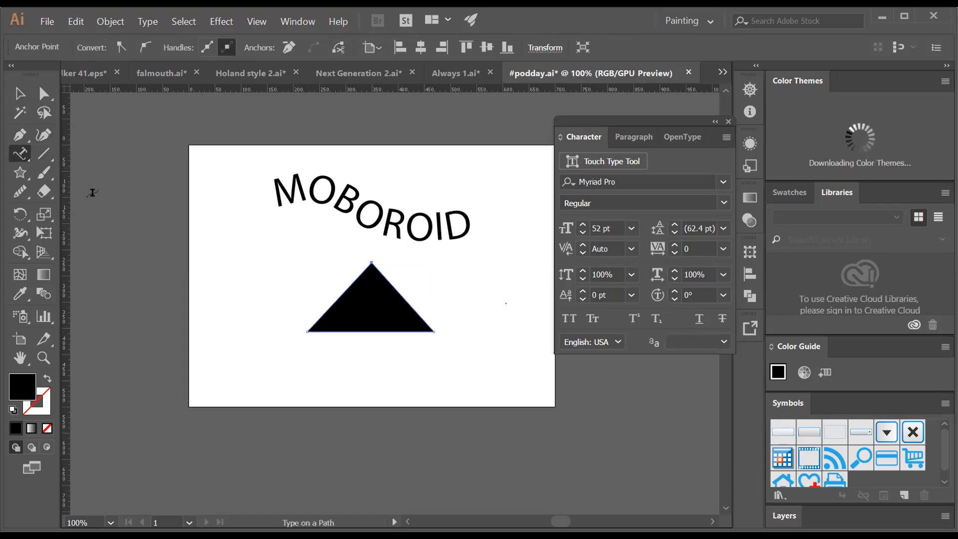
pyautogui.click(310, 324)
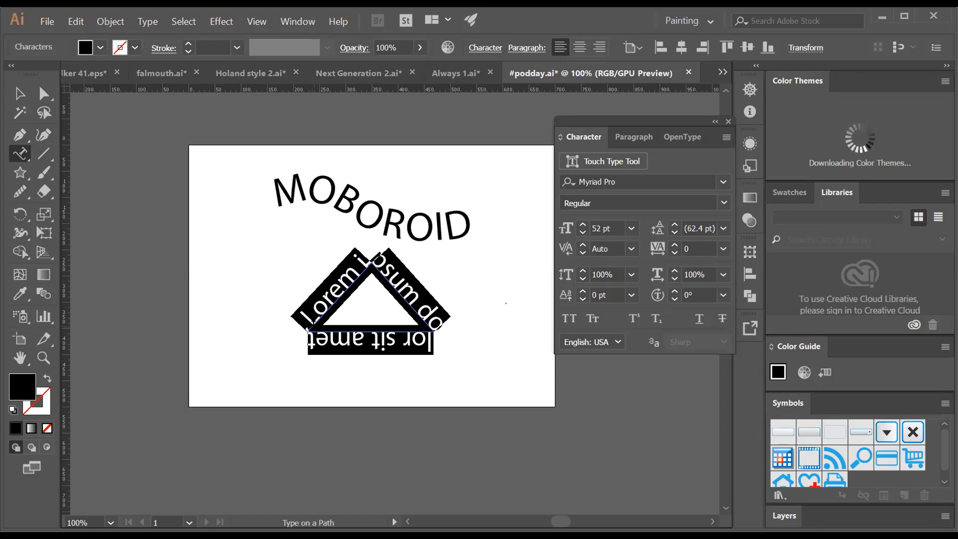
pyautogui.write('MOBO')
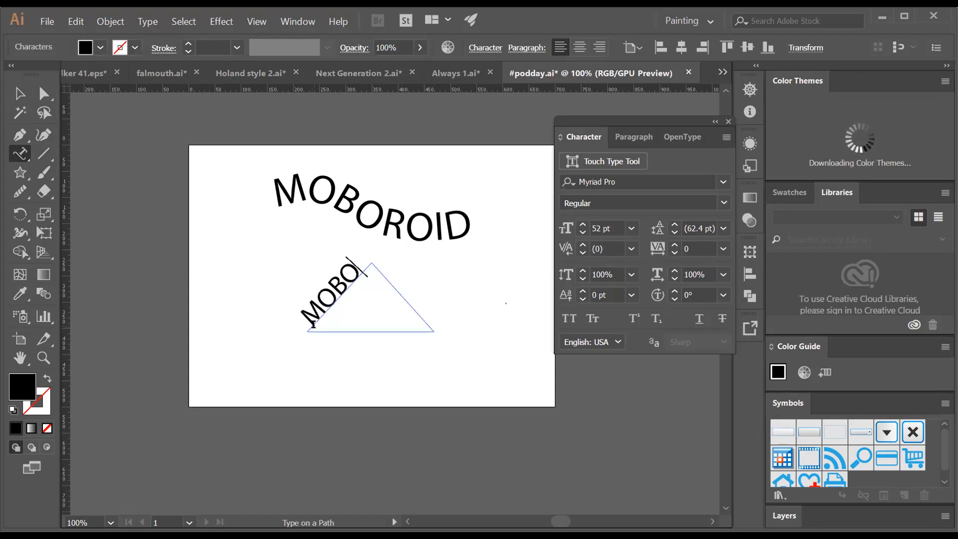
pyautogui.write('ROID IS BEST SOFTE')
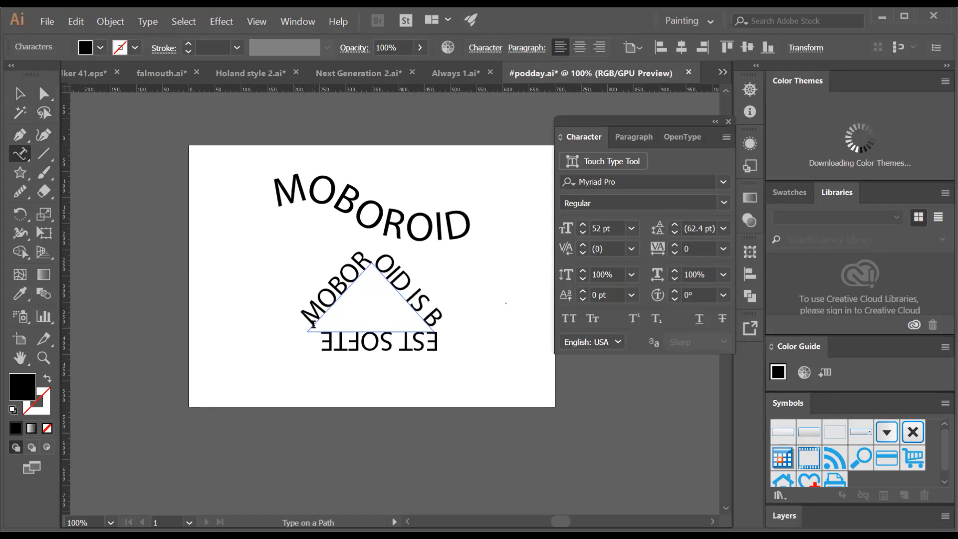
pyautogui.press('BackSpace')
pyautogui.press('Escape')
# - Delete both the wavy MOBOROID text and the triangular path text
pyautogui.click(164, 244)
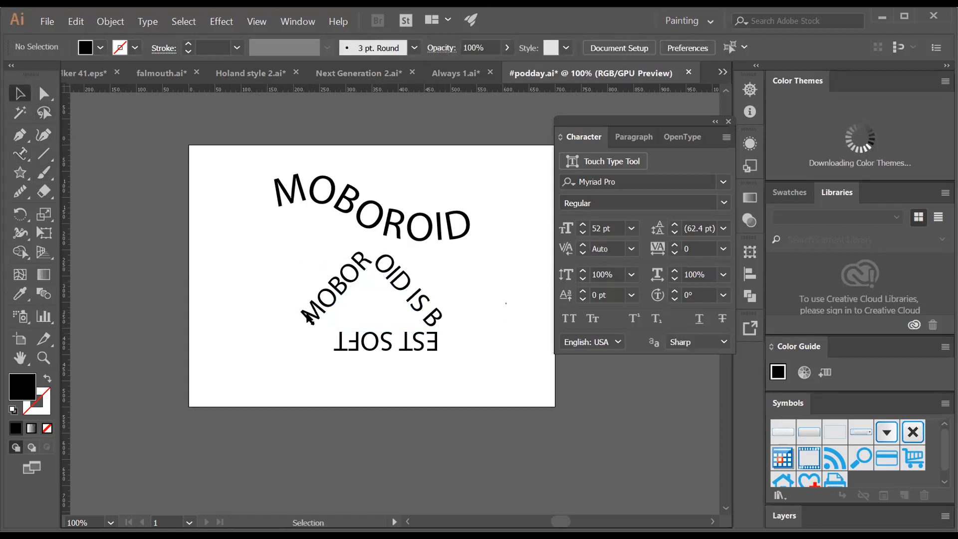
pyautogui.moveTo(232, 187); pyautogui.dragTo(469, 331)
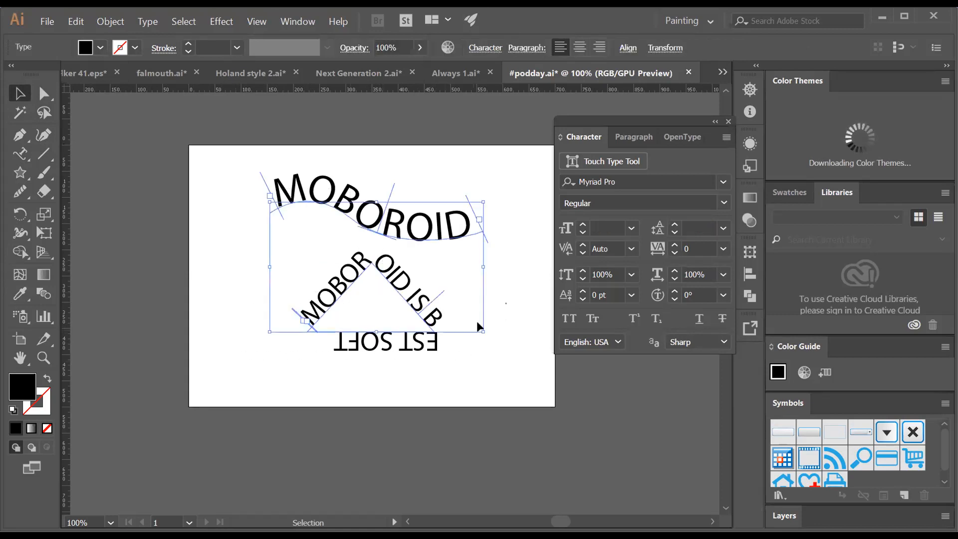
pyautogui.press('Delete')
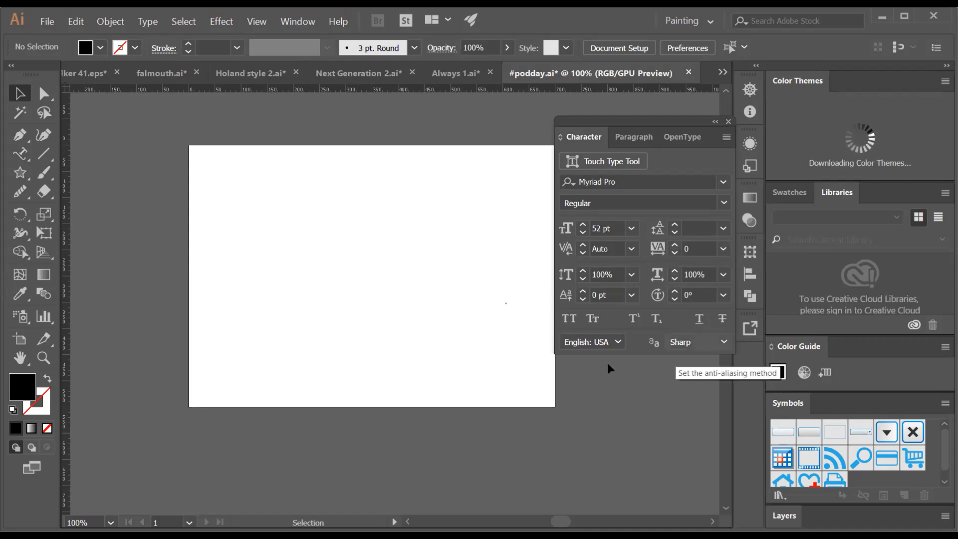
# - Draw a large black-filled circle with the Ellipse tool and move it left toward the middle of the artboard
pyautogui.click(23, 180)
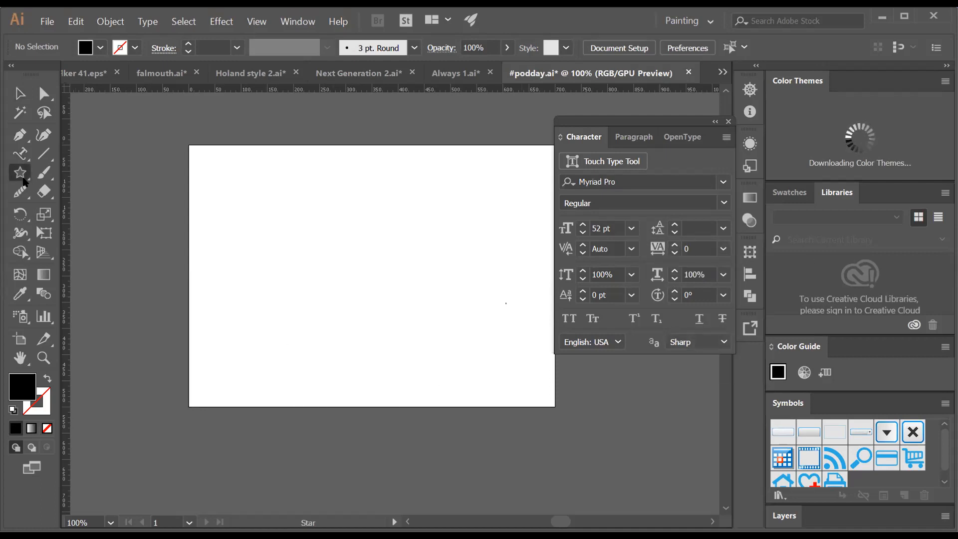
pyautogui.moveTo(25, 182); pyautogui.dragTo(67, 213)
pyautogui.moveTo(310, 191); pyautogui.dragTo(492, 374)
pyautogui.click(18, 94)
pyautogui.moveTo(419, 263); pyautogui.dragTo(377, 263)
# - Place the text Moboroid on the circle's outline with the Type on a Path tool, starting on its upper-left arc
pyautogui.click(26, 156)
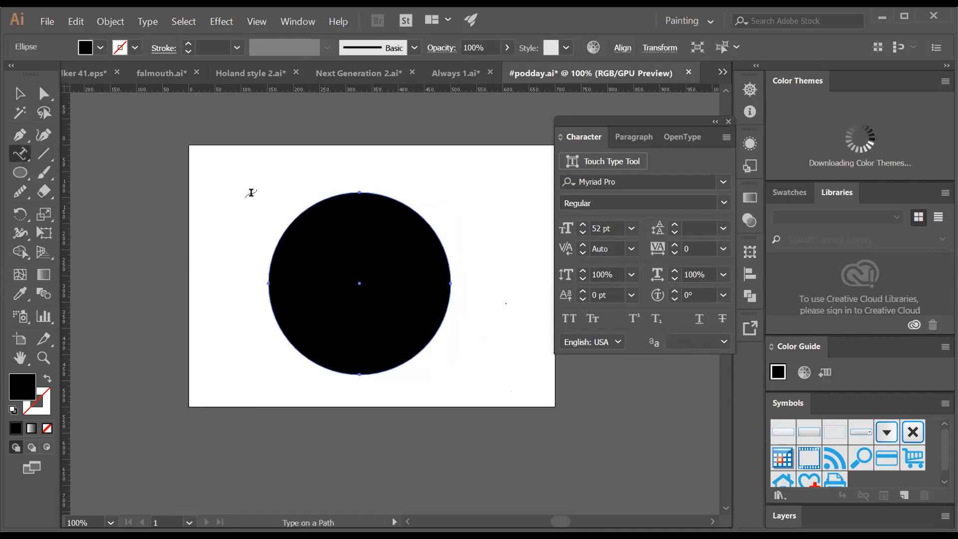
pyautogui.click(289, 220)
pyautogui.press('BackSpace')
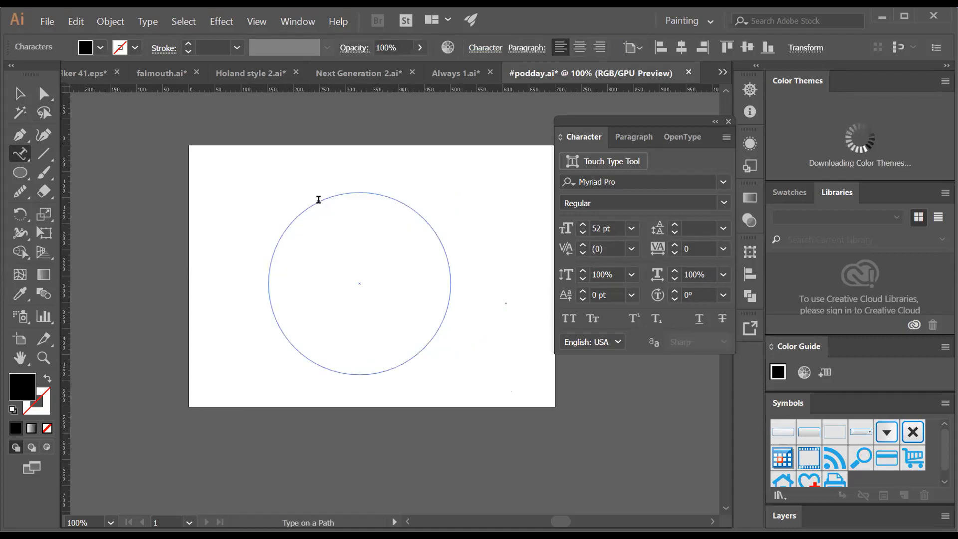
pyautogui.write('Moboroid')
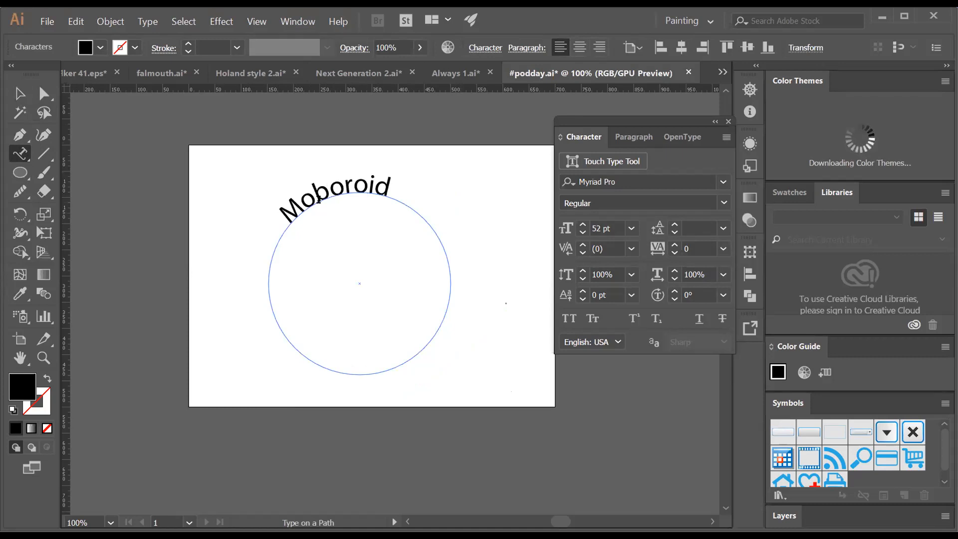
pyautogui.click(19, 94)
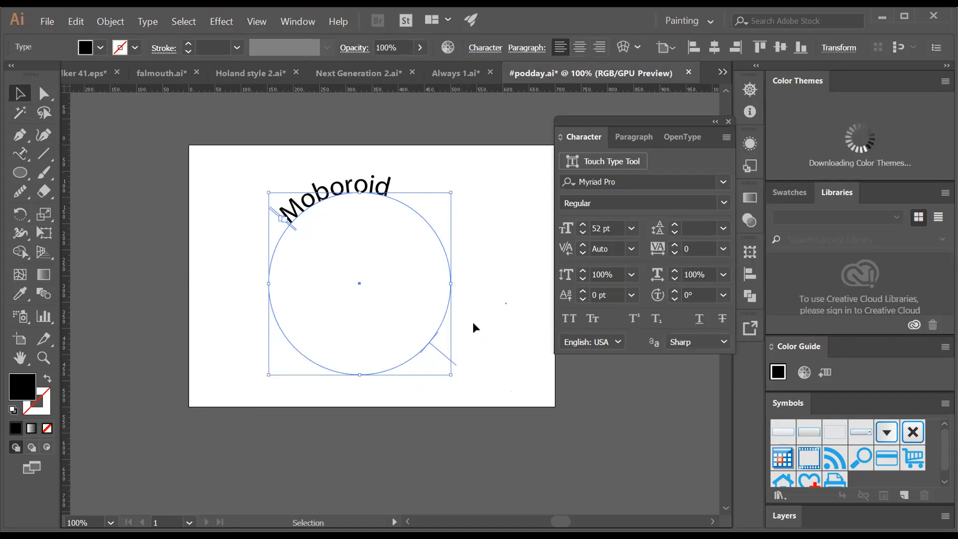
# - Flip the Moboroid text to the inside of the circle and rotate the circle so the text reads along its lower arc
pyautogui.press('z')
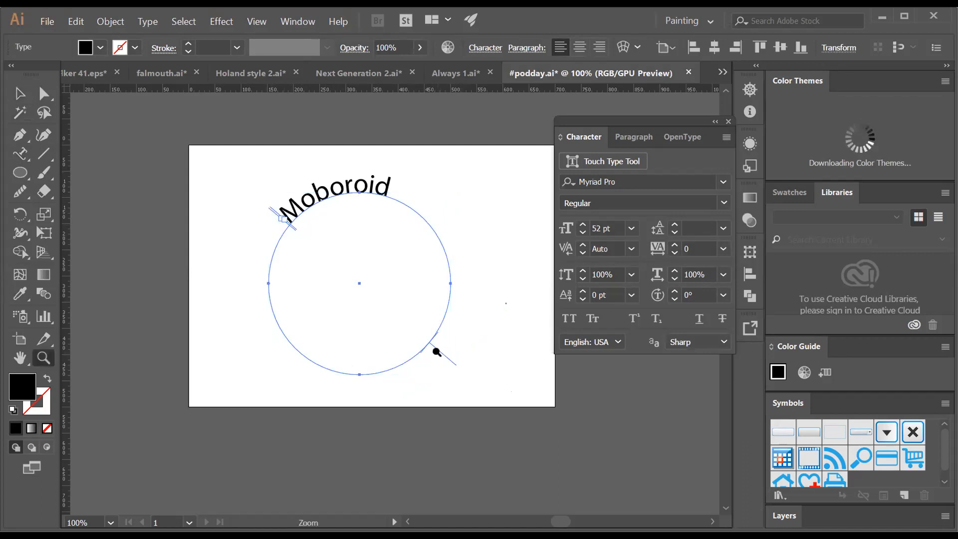
pyautogui.click(436, 351)
pyautogui.click(363, 297)
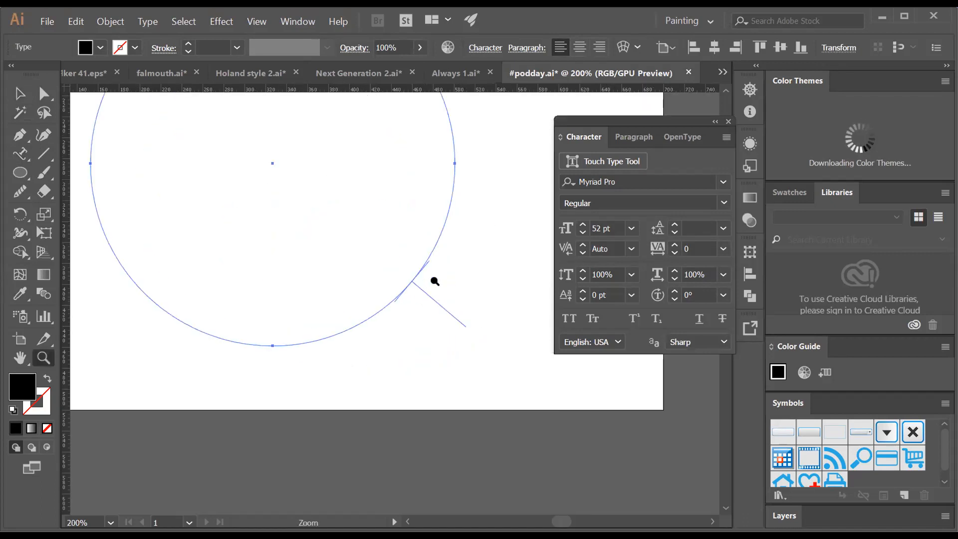
pyautogui.keyDown('alt'); pyautogui.click(409, 250); pyautogui.keyUp('alt')
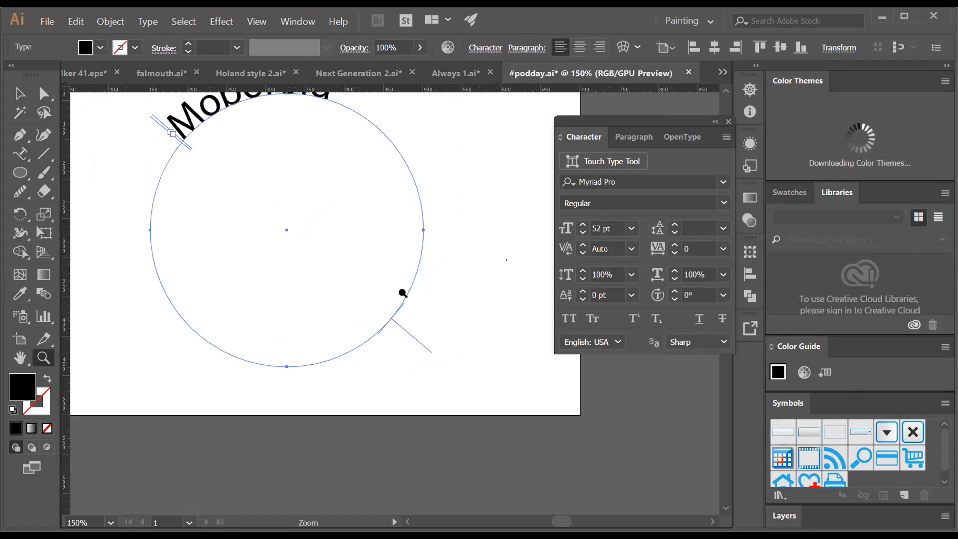
pyautogui.scroll(2, 328, 197)
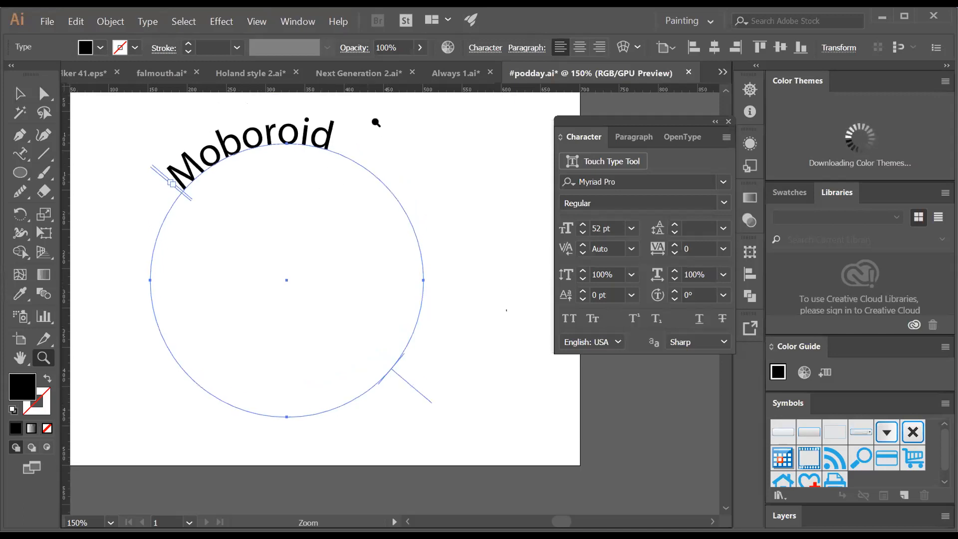
pyautogui.click(20, 93)
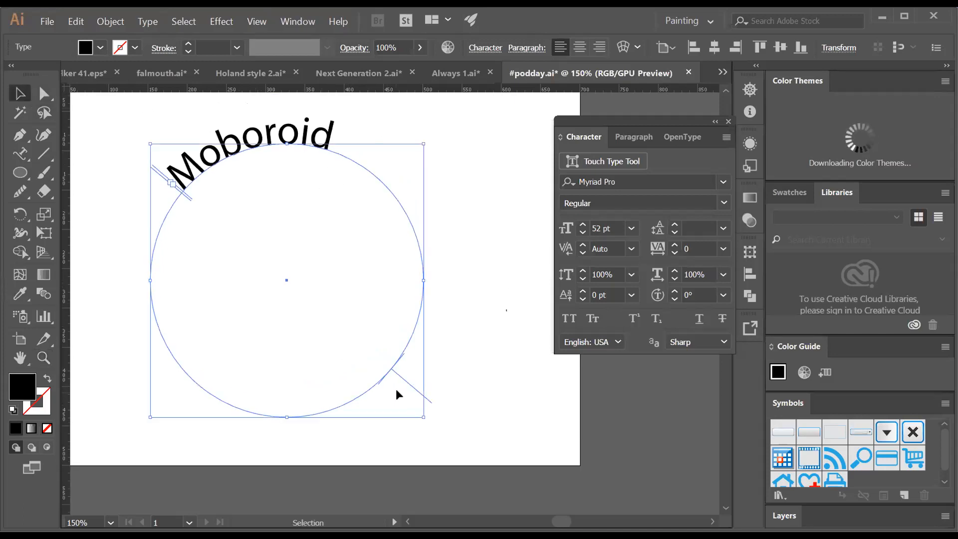
pyautogui.moveTo(417, 388); pyautogui.dragTo(372, 349)
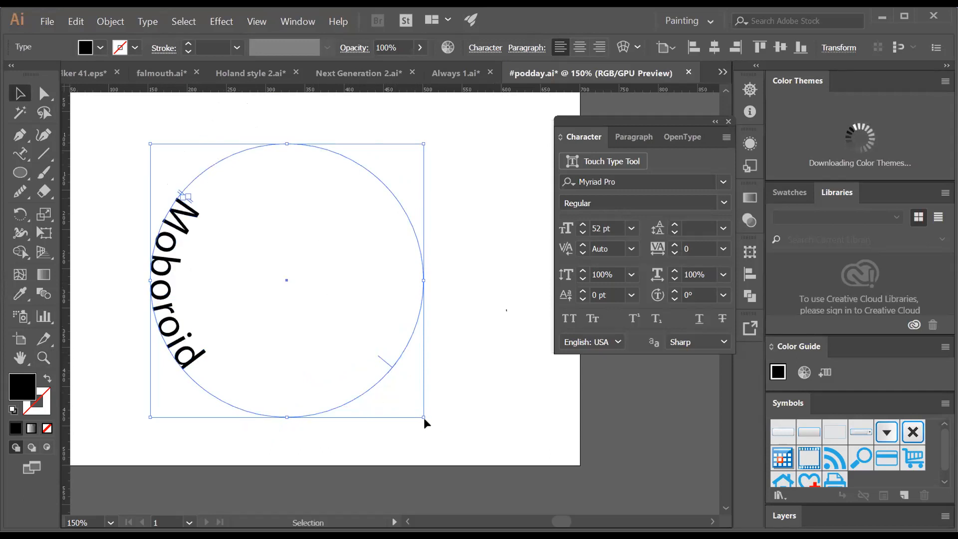
pyautogui.moveTo(424, 418); pyautogui.dragTo(433, 155)
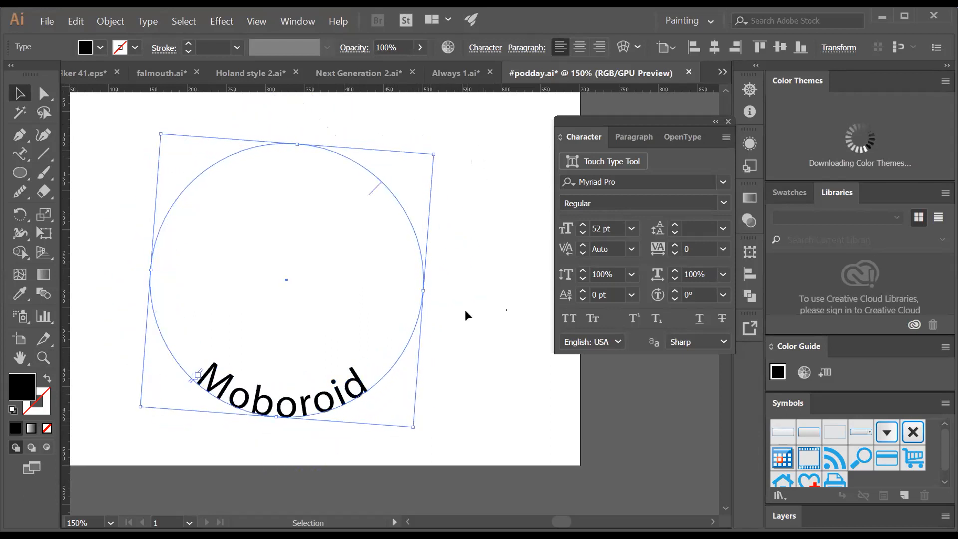
# - Delete the circular Moboroid path text
pyautogui.click(456, 340)
pyautogui.click(320, 405)
pyautogui.press('Delete')
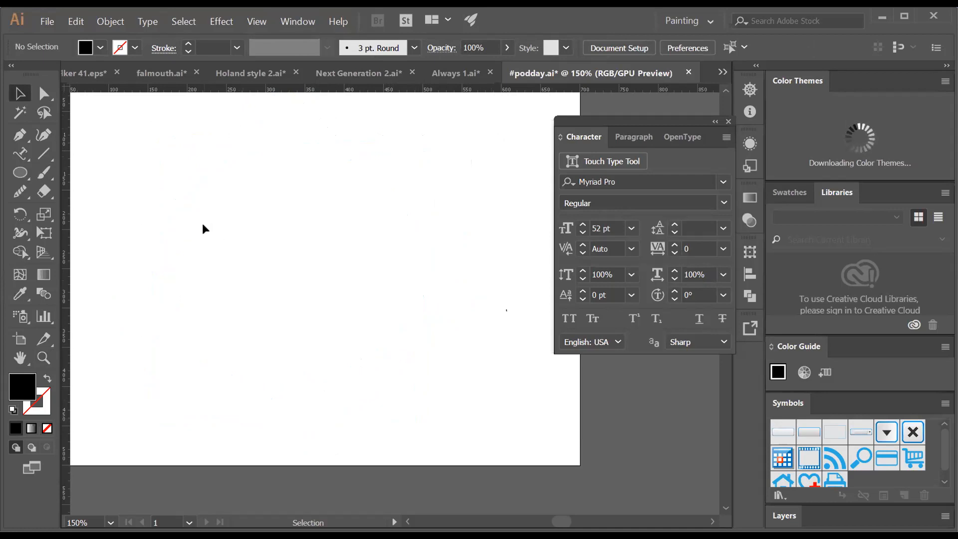
pyautogui.click(18, 156)
pyautogui.click(18, 156)
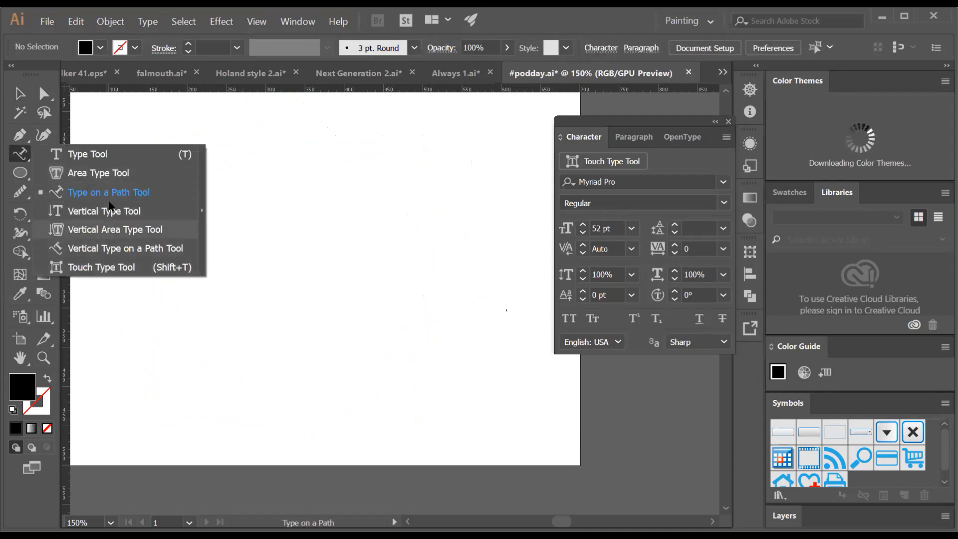
pyautogui.click(23, 156)
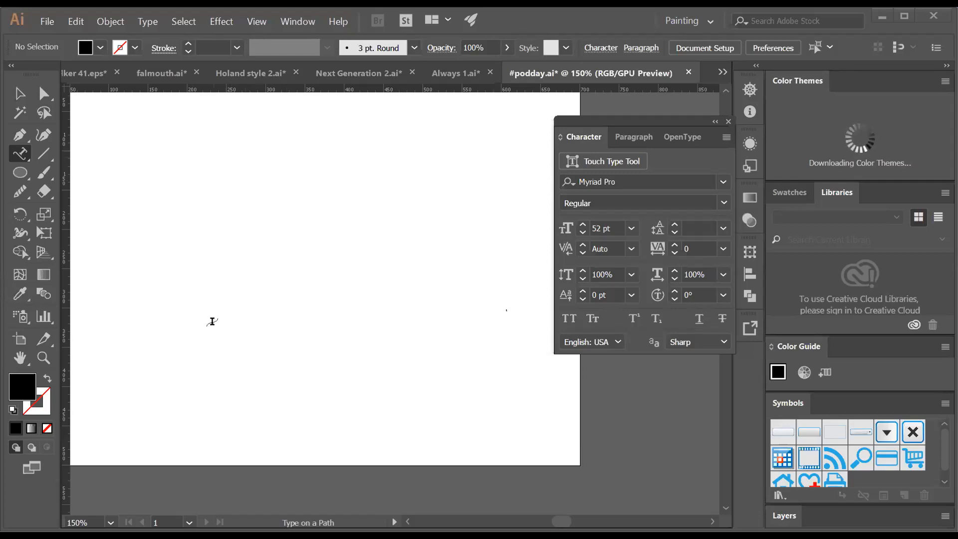
pyautogui.click(14, 154)
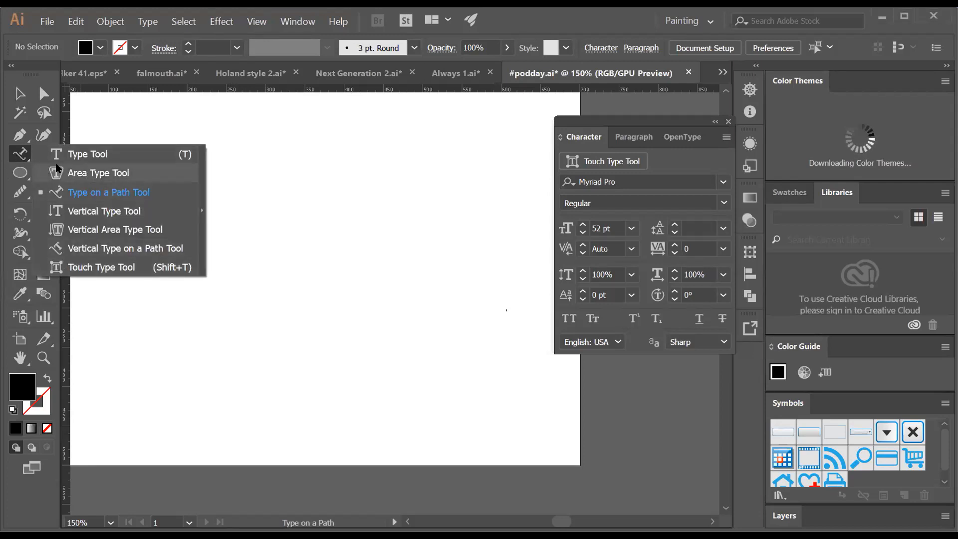
pyautogui.click(15, 156)
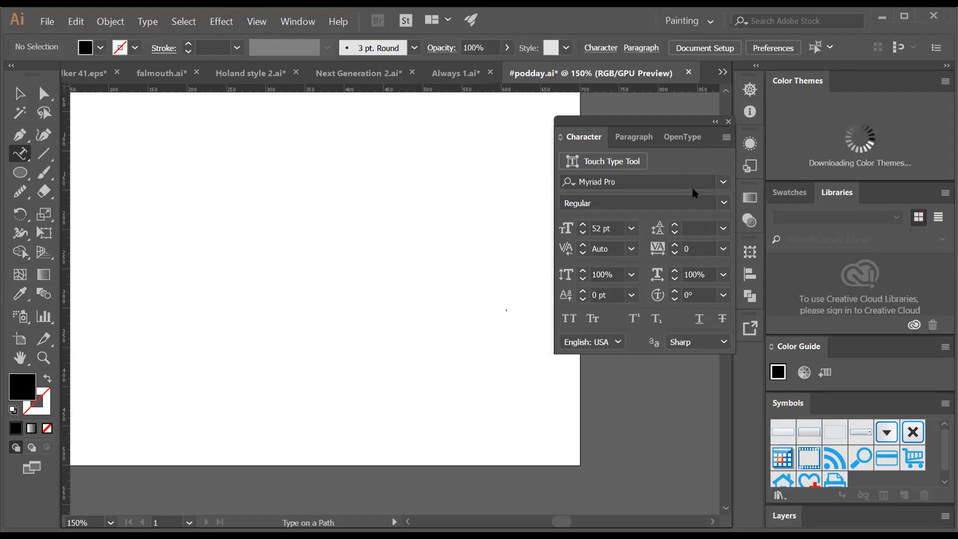
pyautogui.click(729, 122)
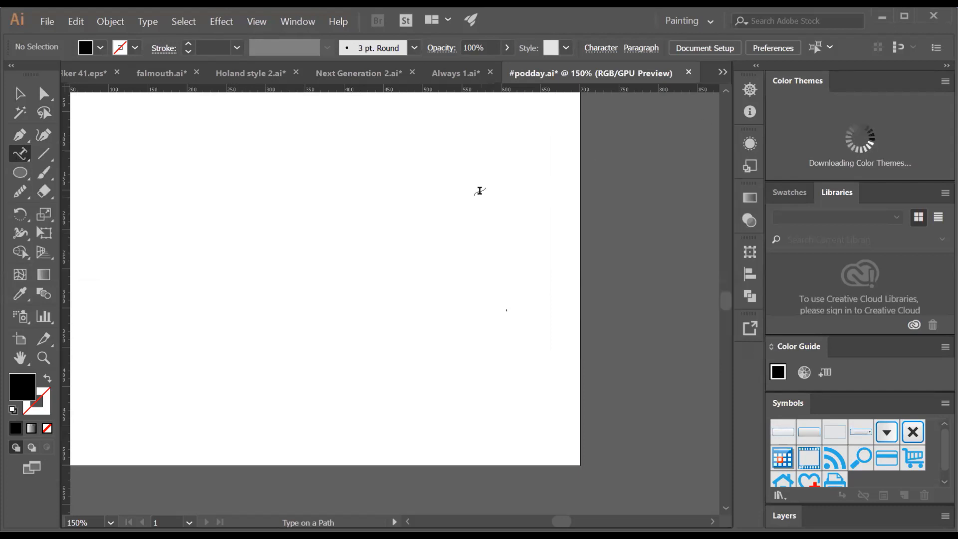
pyautogui.hotkey('ctrl', 't')
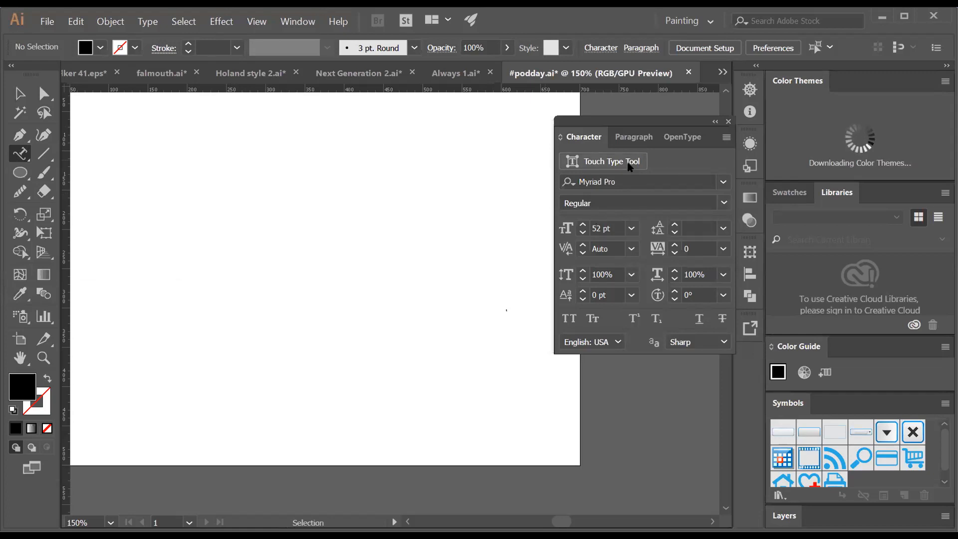
# - Create the text Moboroid in the upper half of the artboard with the Type tool
pyautogui.click(20, 92)
pyautogui.click(20, 154)
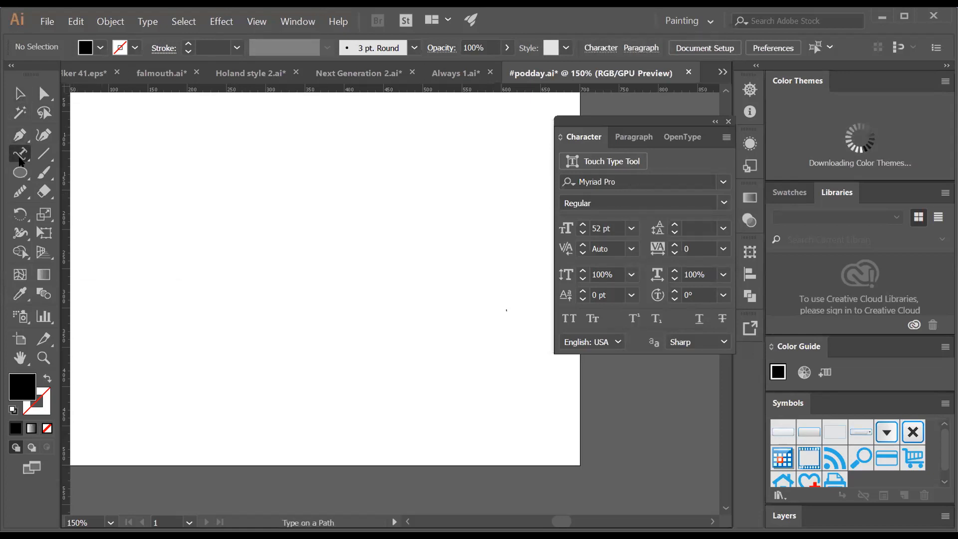
pyautogui.click(75, 157)
pyautogui.click(201, 215)
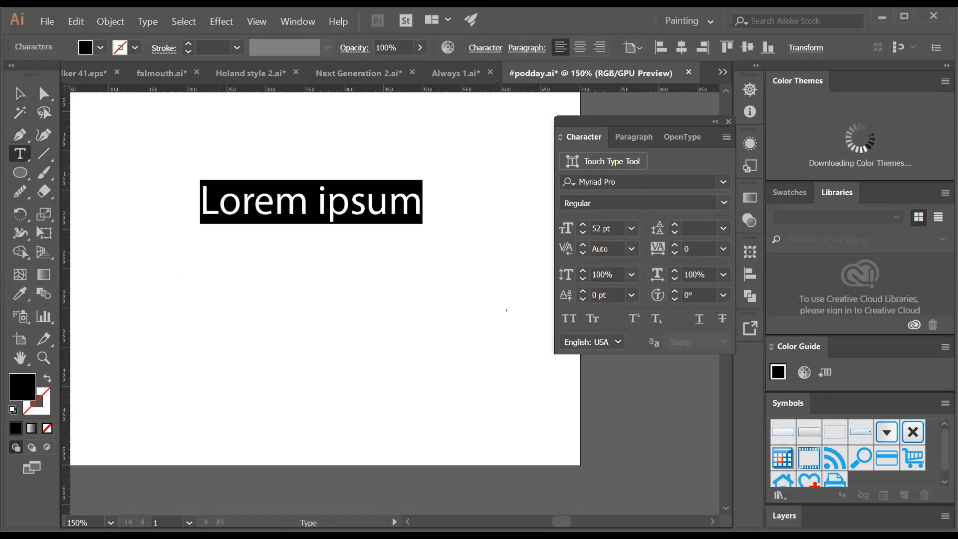
pyautogui.write('Mobori')
pyautogui.press('BackSpace')
pyautogui.write('o')
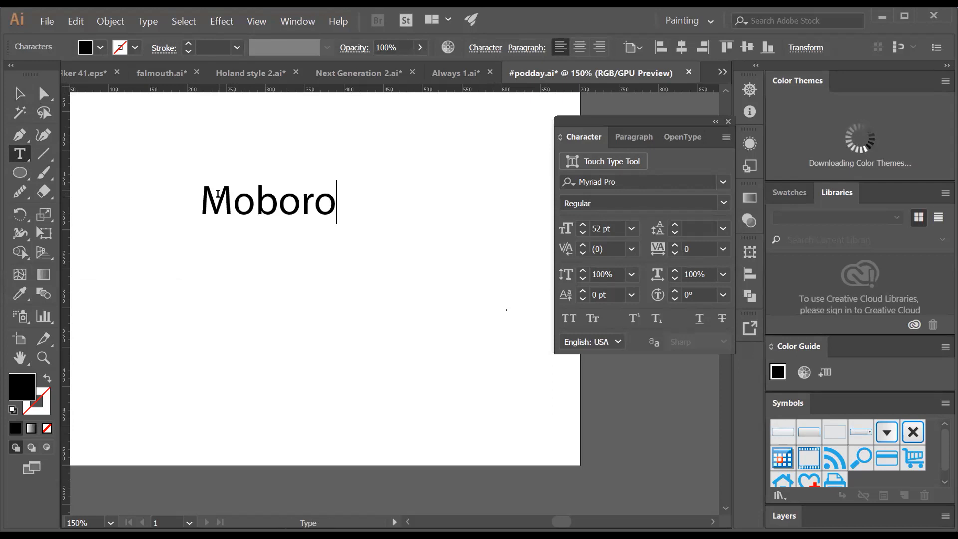
pyautogui.write('id')
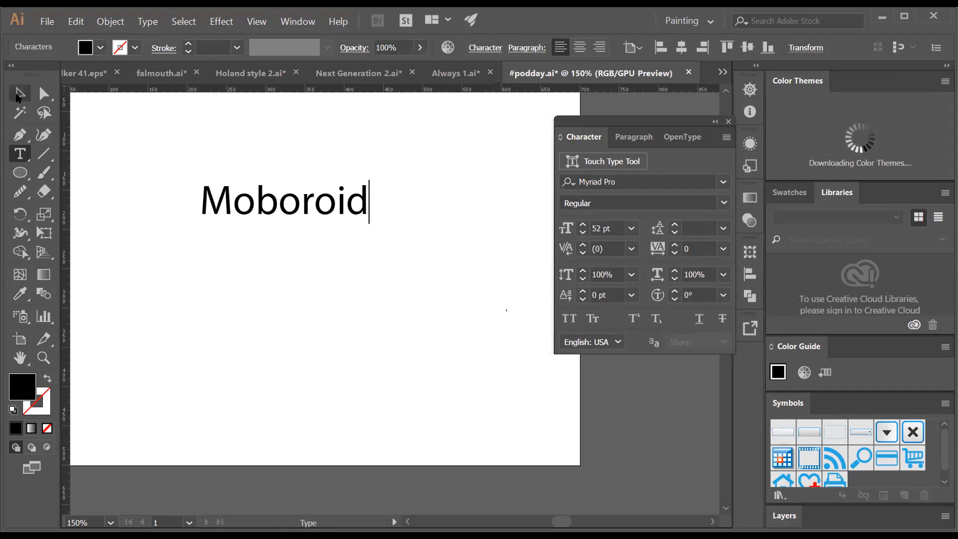
# - Move the Moboroid text slightly to the right within the upper half of the artboard
pyautogui.click(19, 95)
pyautogui.moveTo(265, 216); pyautogui.dragTo(265, 230)
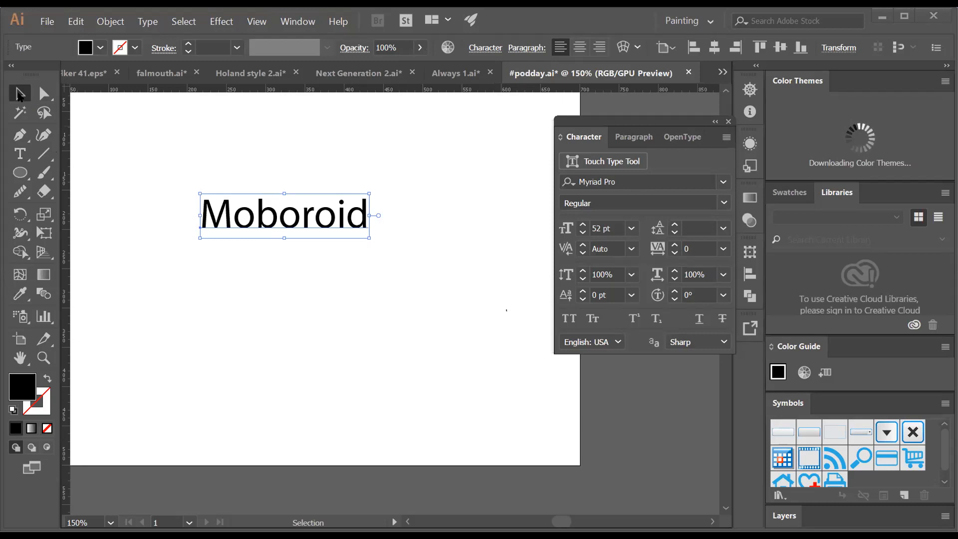
pyautogui.click(303, 219)
pyautogui.moveTo(311, 220)
pyautogui.mouseDown()
pyautogui.moveTo(342, 200)
pyautogui.moveTo(300, 205)
pyautogui.mouseUp()
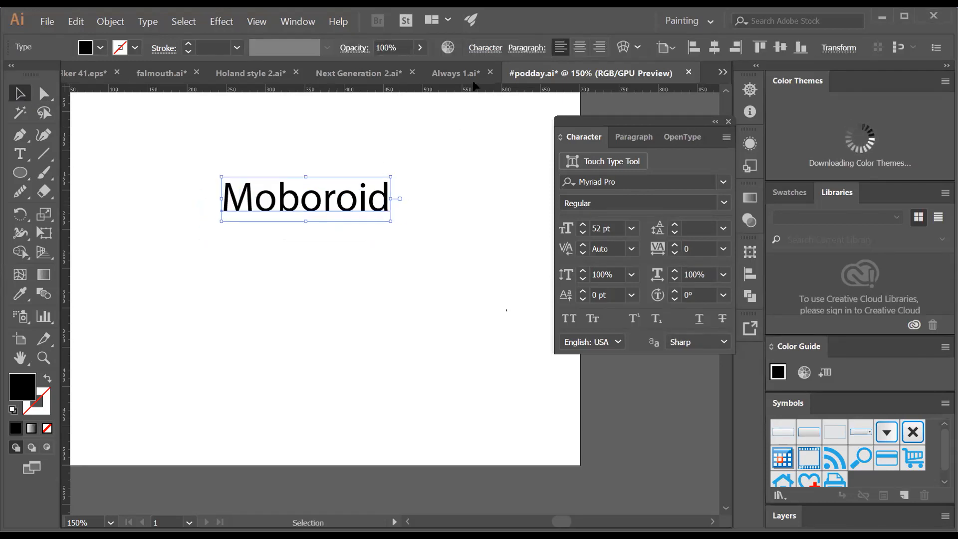
# - Set the font of the Moboroid text to Neil Bold
pyautogui.click(480, 57)
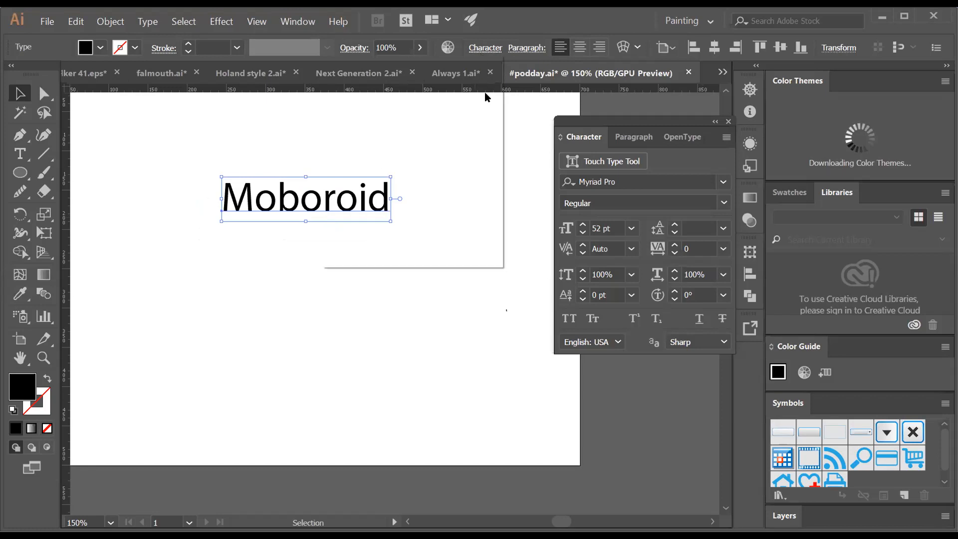
pyautogui.click(490, 94)
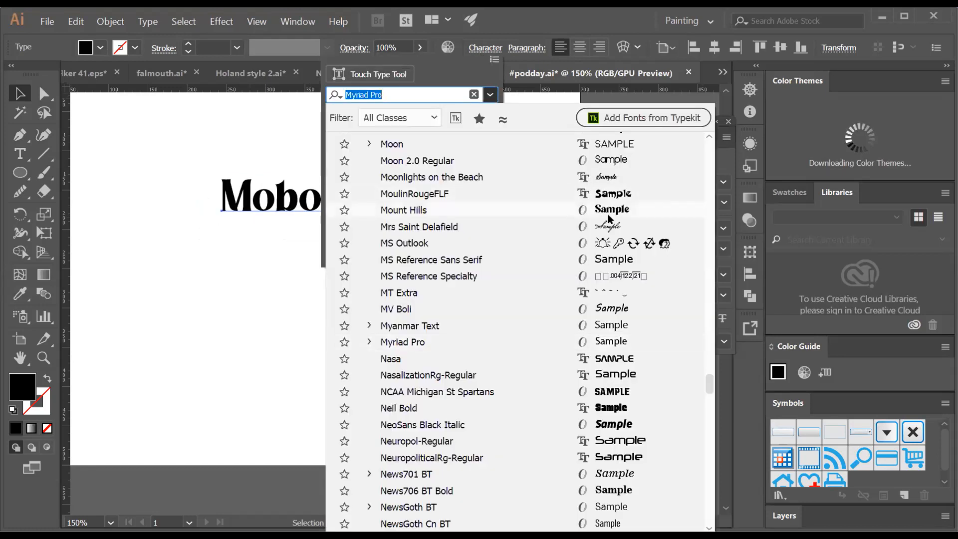
pyautogui.click(619, 408)
# - Move the Character panel closer to the artwork and reposition the Moboroid text in the upper middle of the artboard
pyautogui.moveTo(287, 181); pyautogui.dragTo(217, 204)
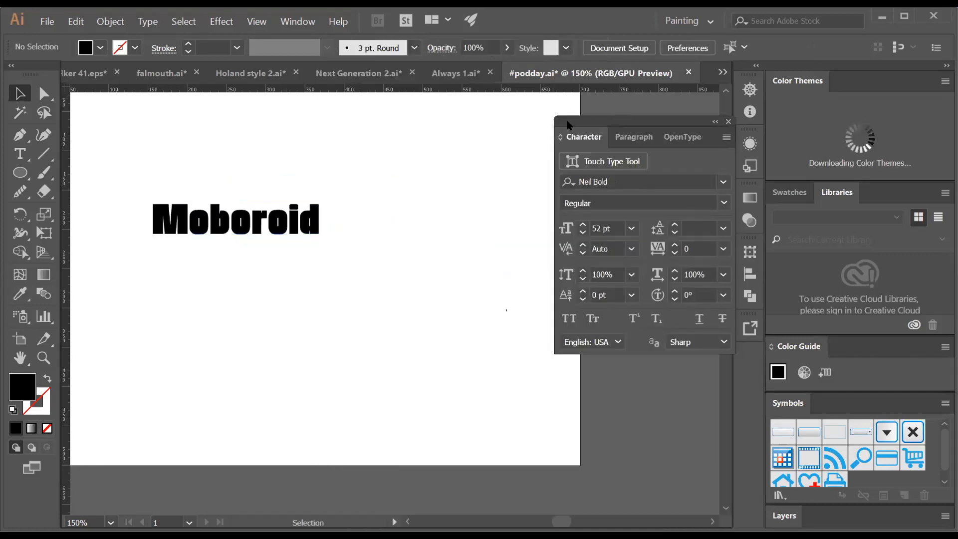
pyautogui.moveTo(606, 125); pyautogui.dragTo(512, 122)
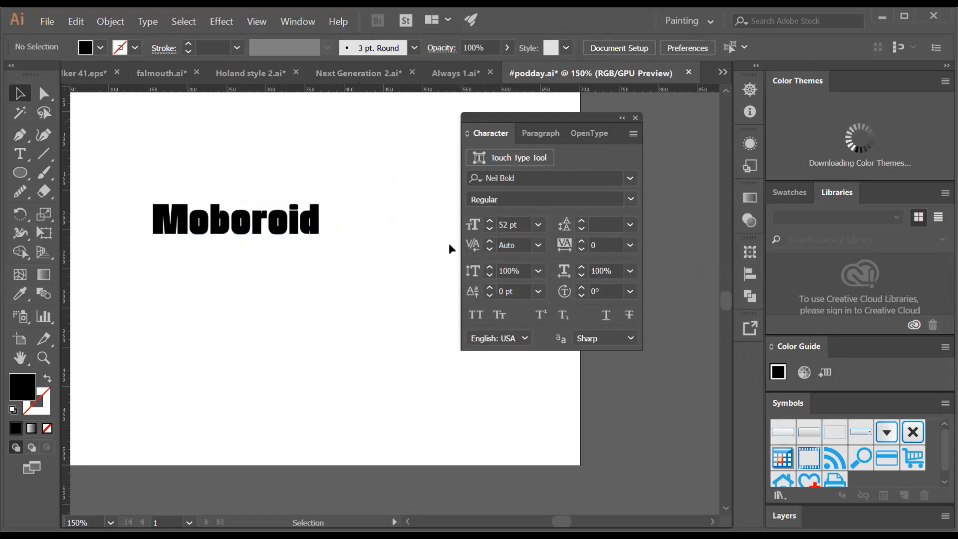
pyautogui.moveTo(288, 218); pyautogui.dragTo(356, 208)
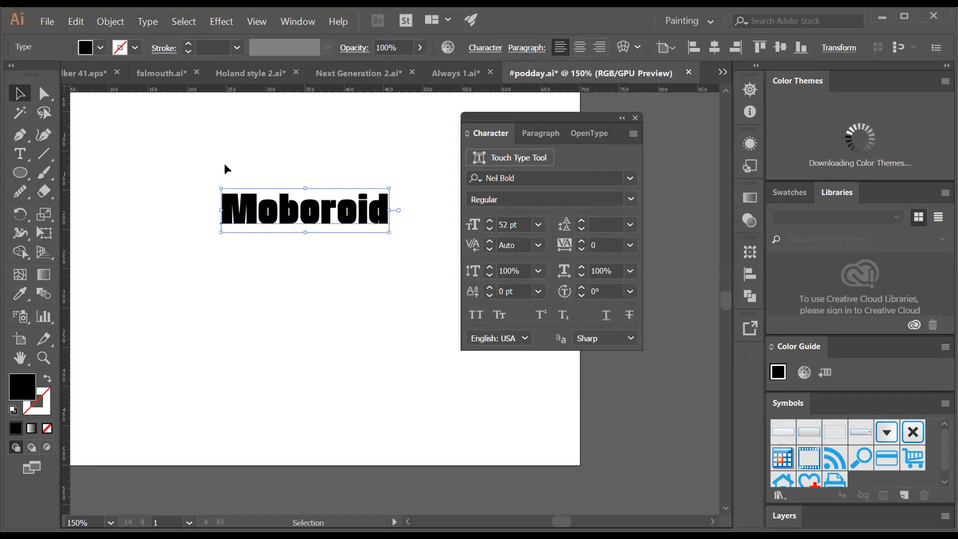
pyautogui.moveTo(268, 227); pyautogui.dragTo(254, 235)
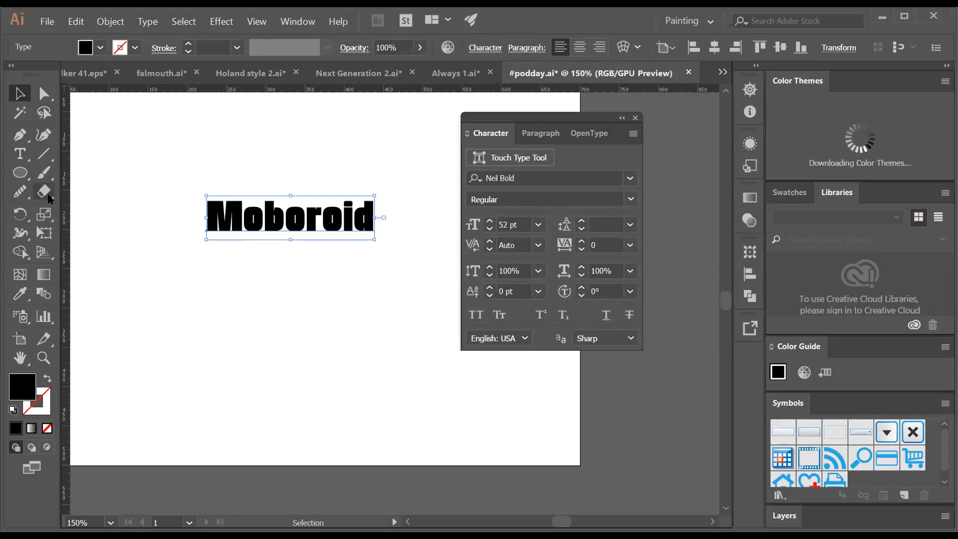
pyautogui.click(29, 156)
pyautogui.click(29, 156)
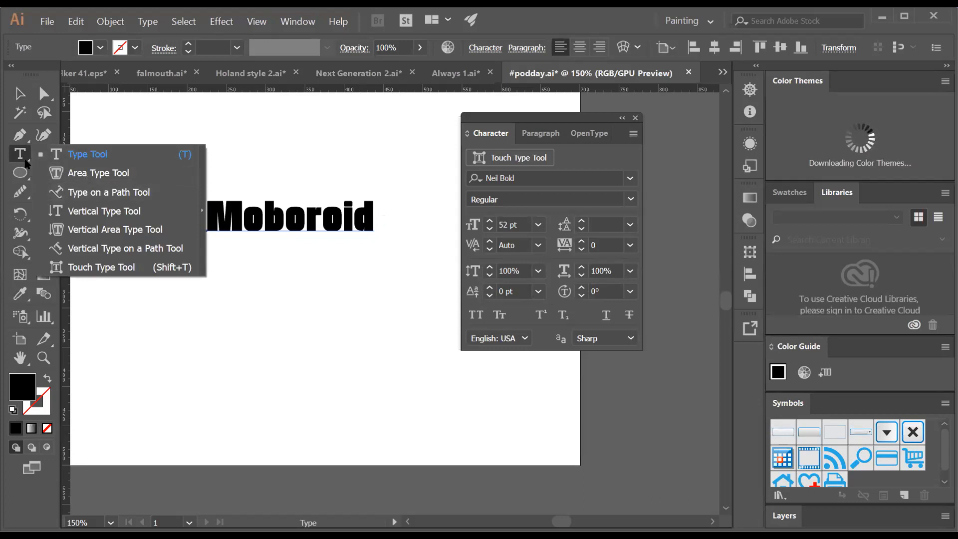
pyautogui.click(235, 53)
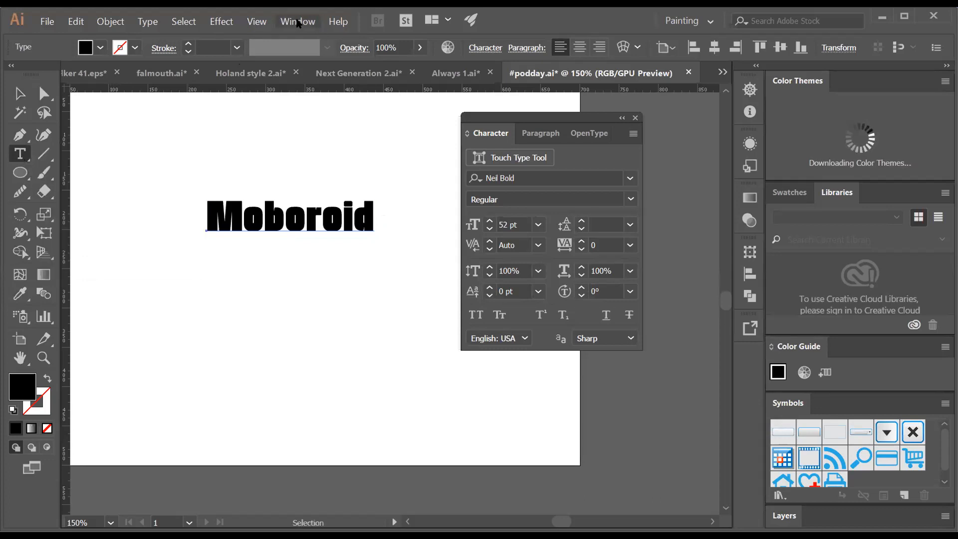
pyautogui.click(298, 22)
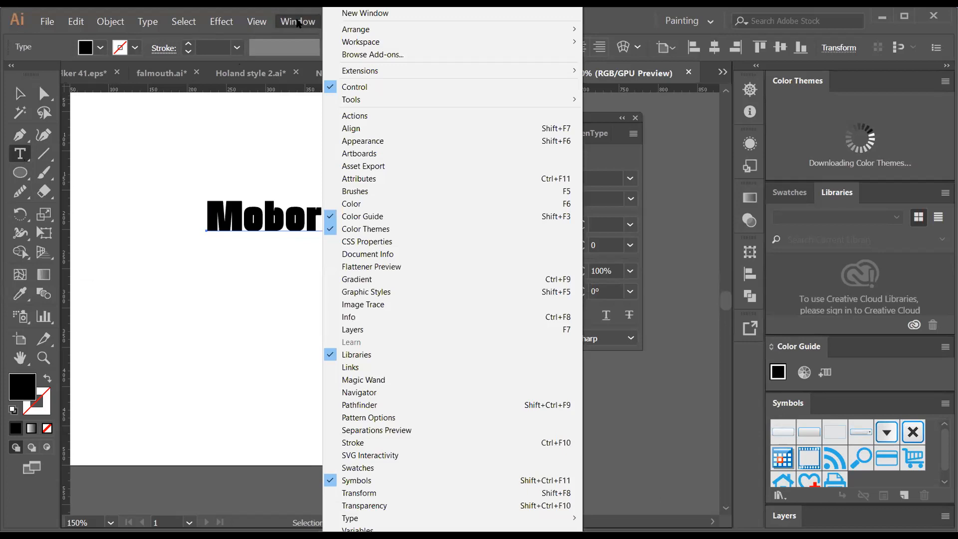
pyautogui.moveTo(352, 101)
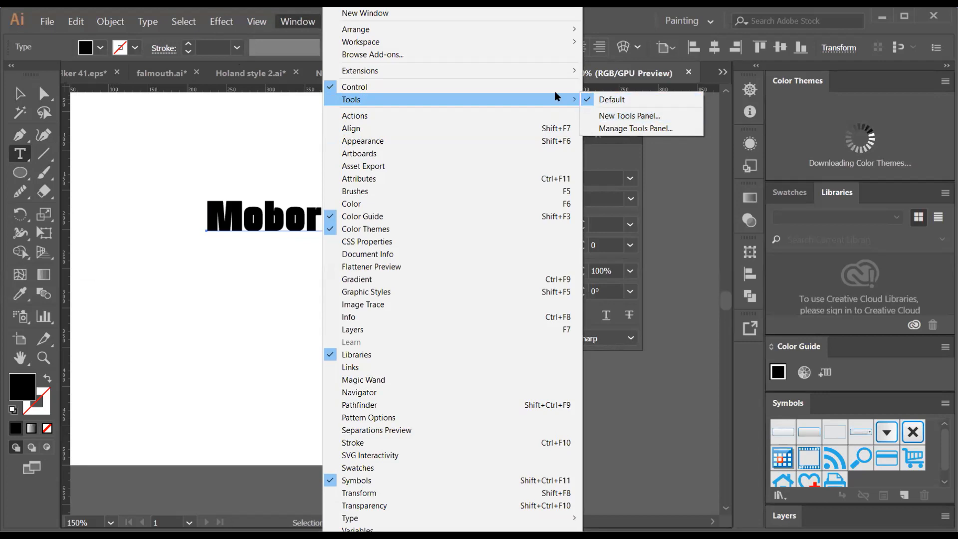
# - Delete the stray Lorem ipsum placeholder and the Moboroid text, leaving the artboard clear of text
pyautogui.click(290, 129)
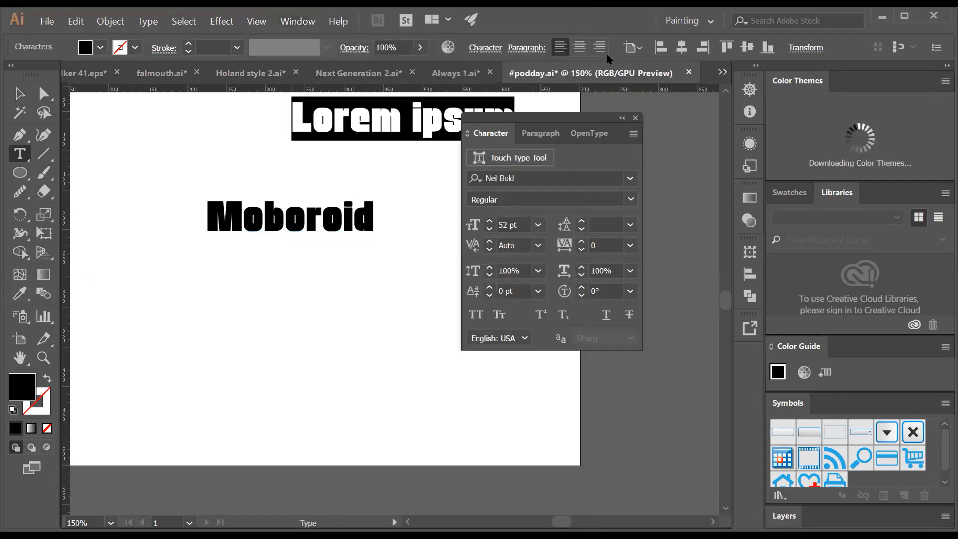
pyautogui.press('Escape')
pyautogui.moveTo(370, 130); pyautogui.dragTo(281, 142)
pyautogui.press('Delete')
pyautogui.click(291, 216)
pyautogui.press('Delete')
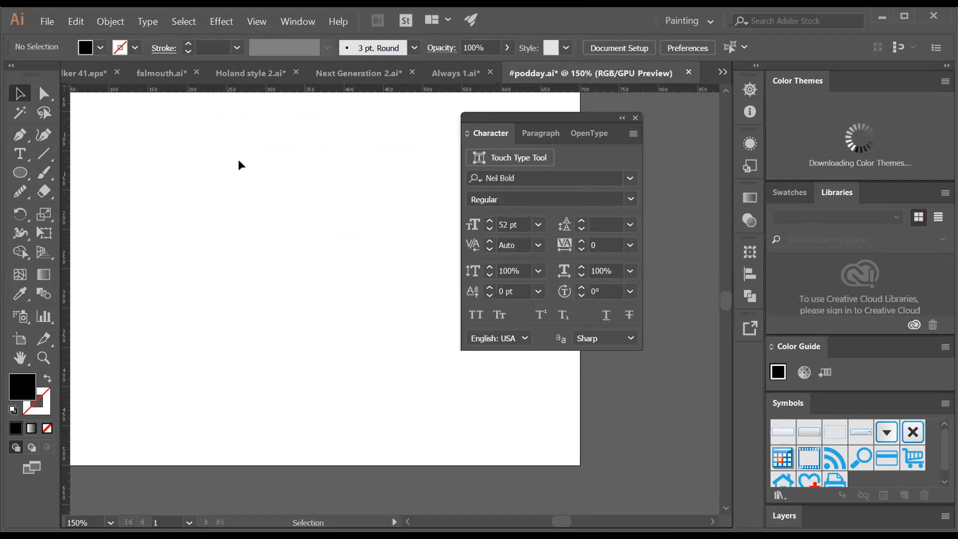